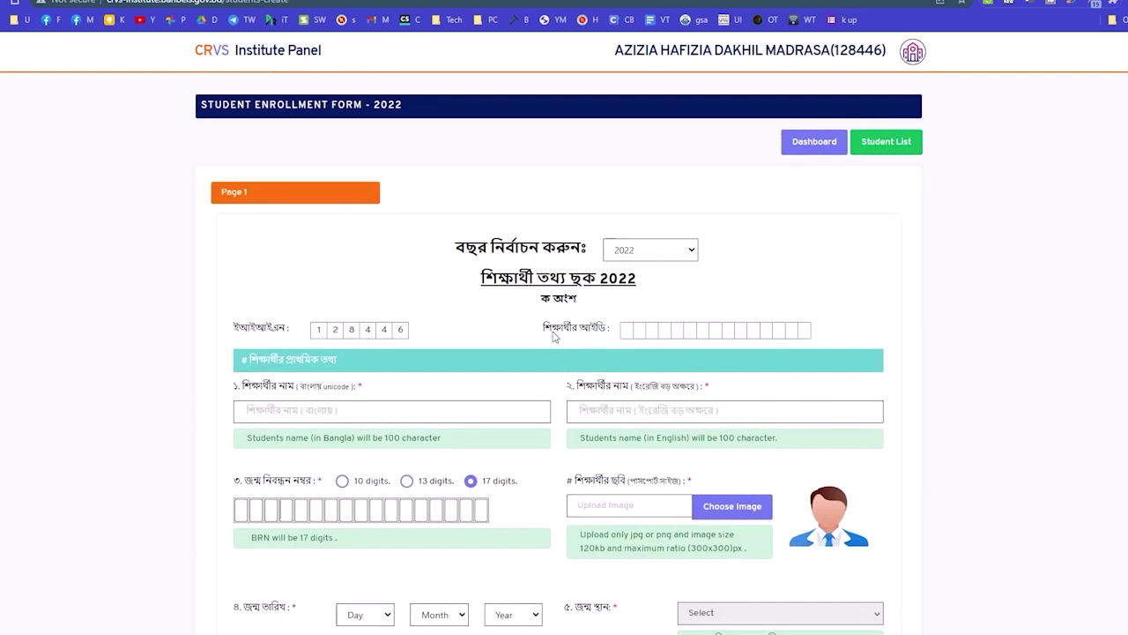
Enter the student's 17-digit birth registration number.
scroll(548, 364, down, 1)
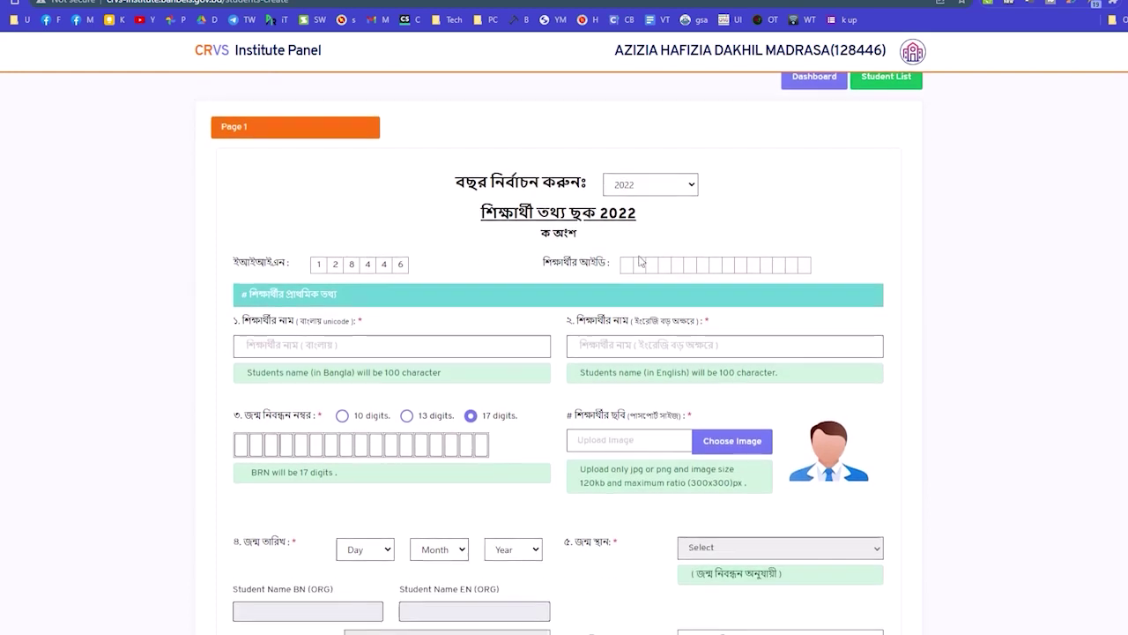
click(243, 444)
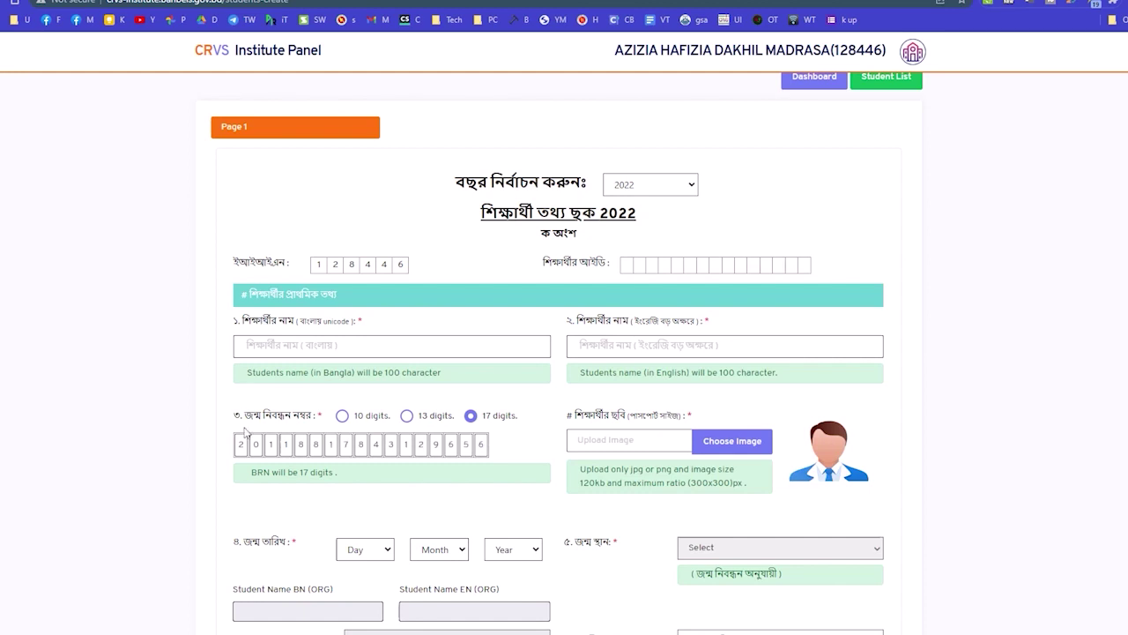
Set the student's birth date to 22 Dec 2011.
scroll(247, 432, down, 2)
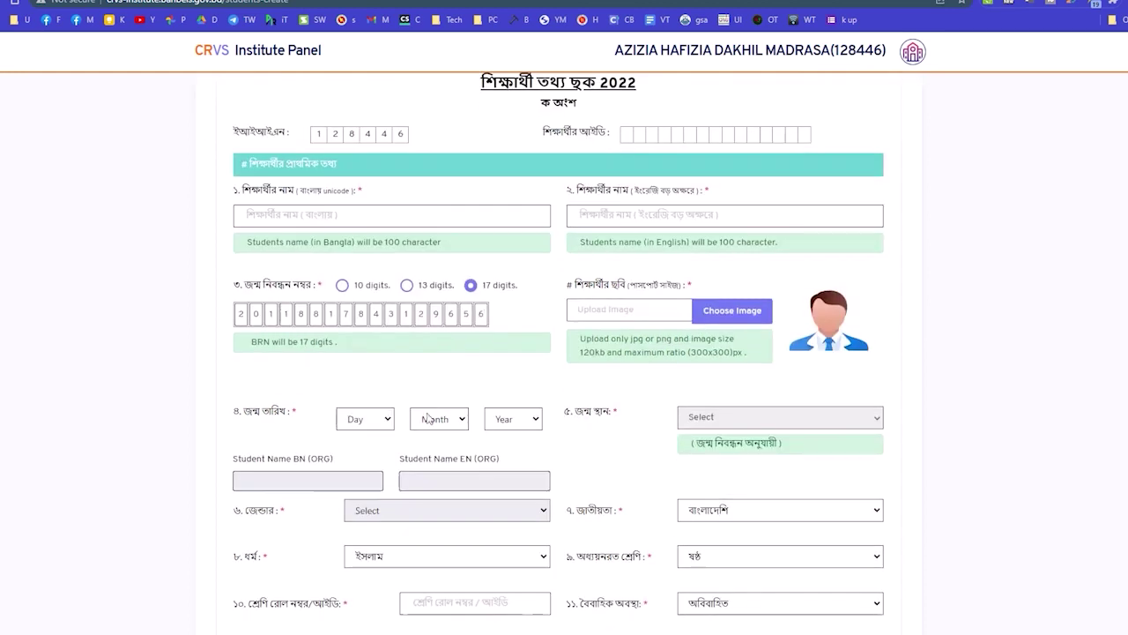
click(359, 432)
scroll(356, 353, down, 2)
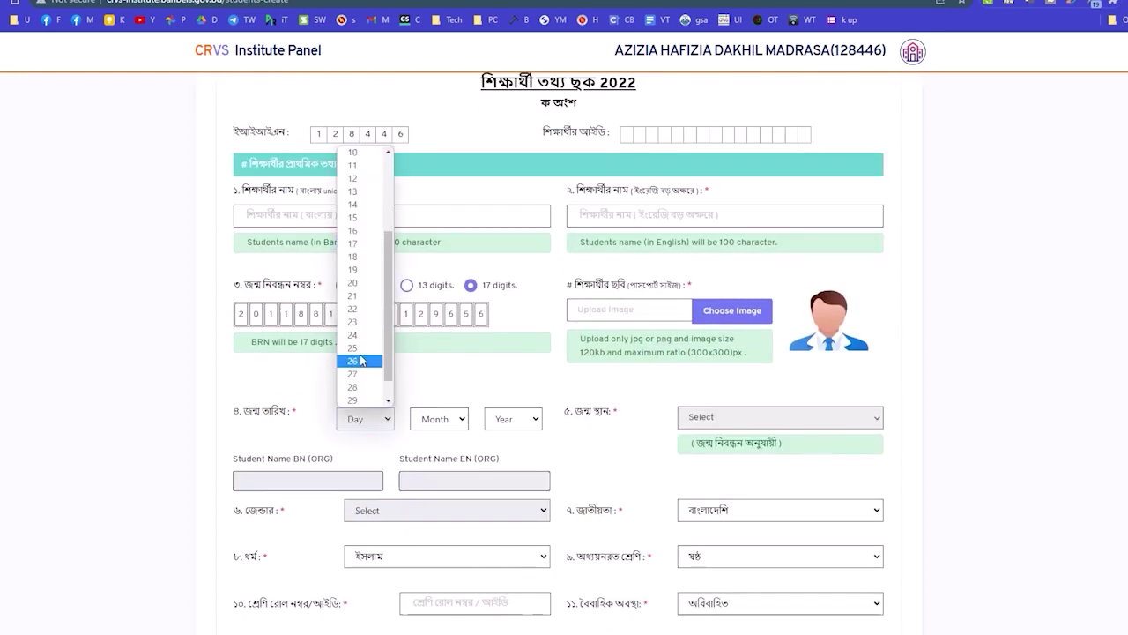
click(353, 309)
click(434, 421)
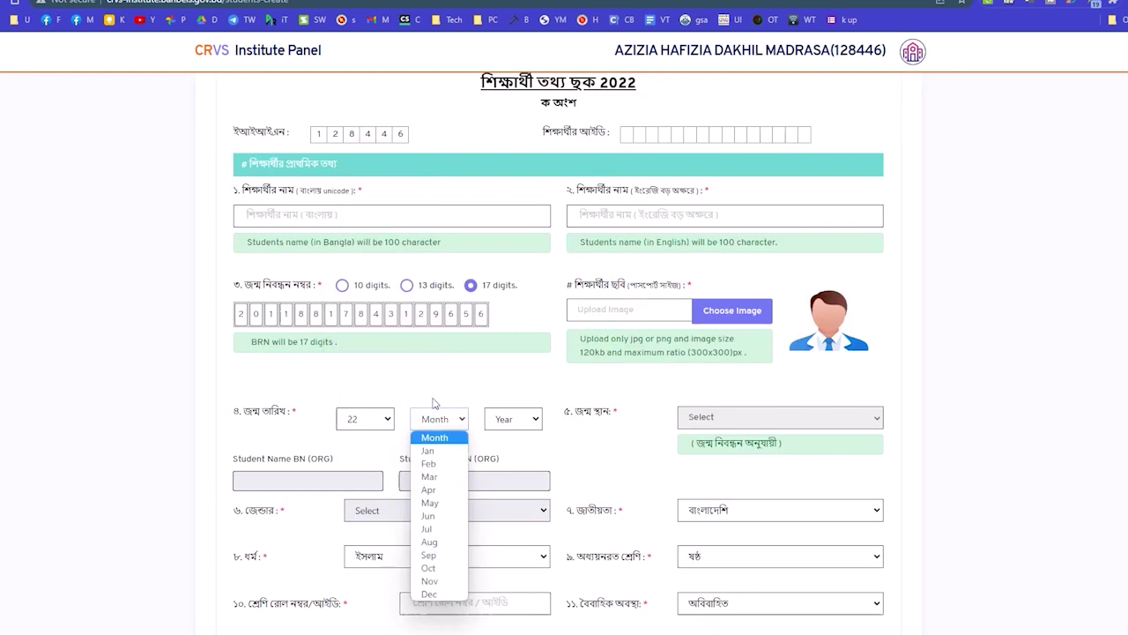
click(430, 593)
click(509, 422)
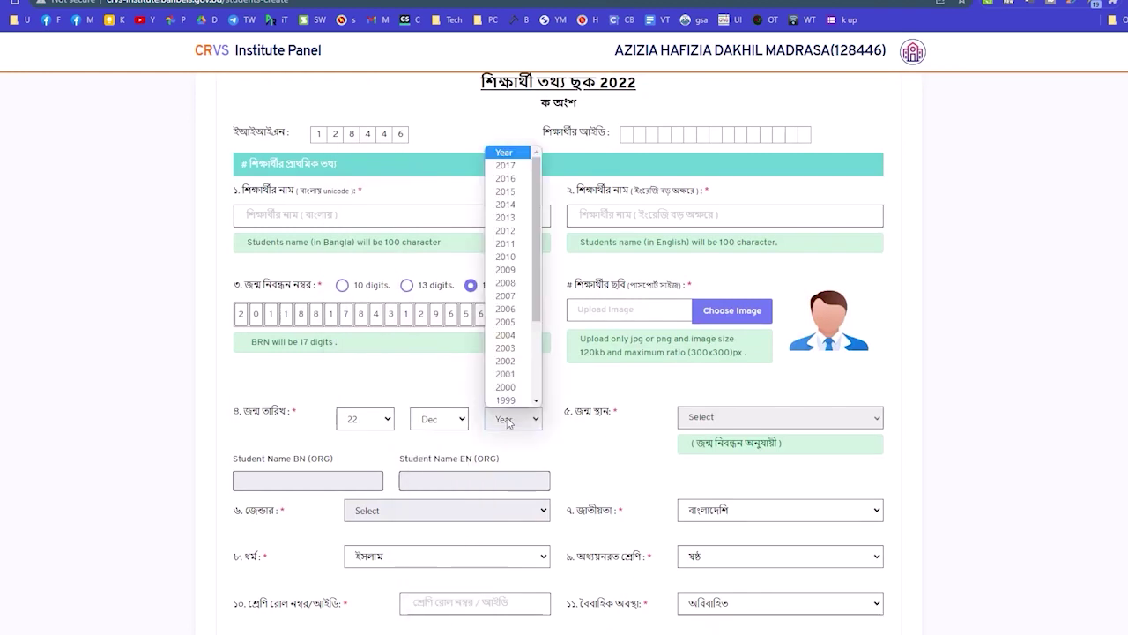
click(516, 244)
Copy the student's English and Bangla names into the matching name fields.
scroll(516, 328, down, 3)
drag(513, 350, 407, 350)
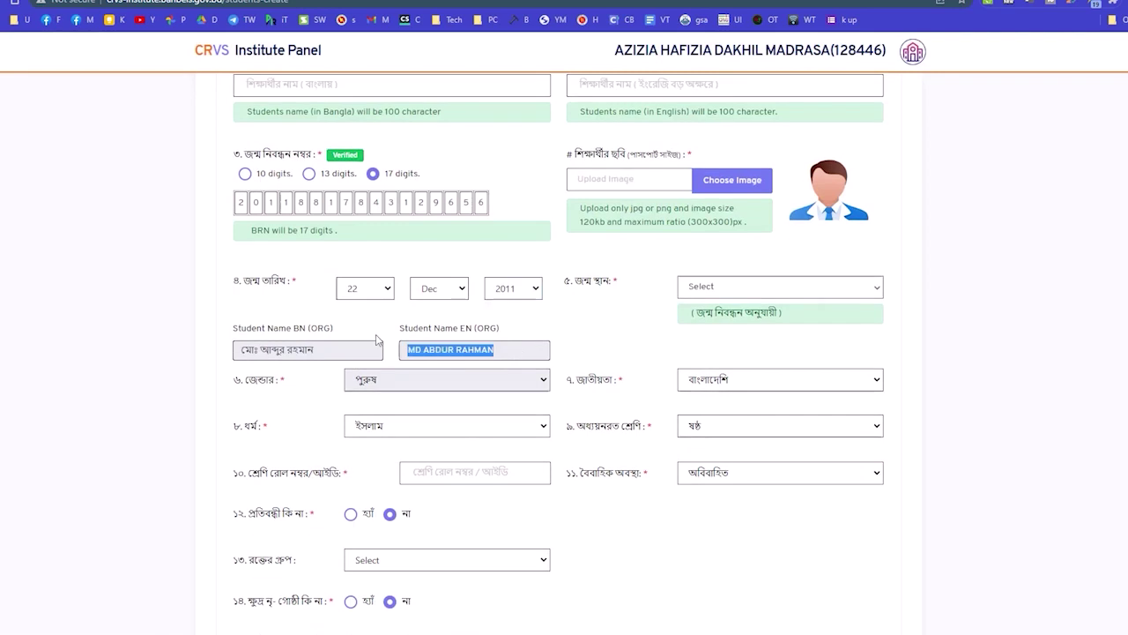
scroll(430, 379, up, 2)
drag(441, 413, 617, 152)
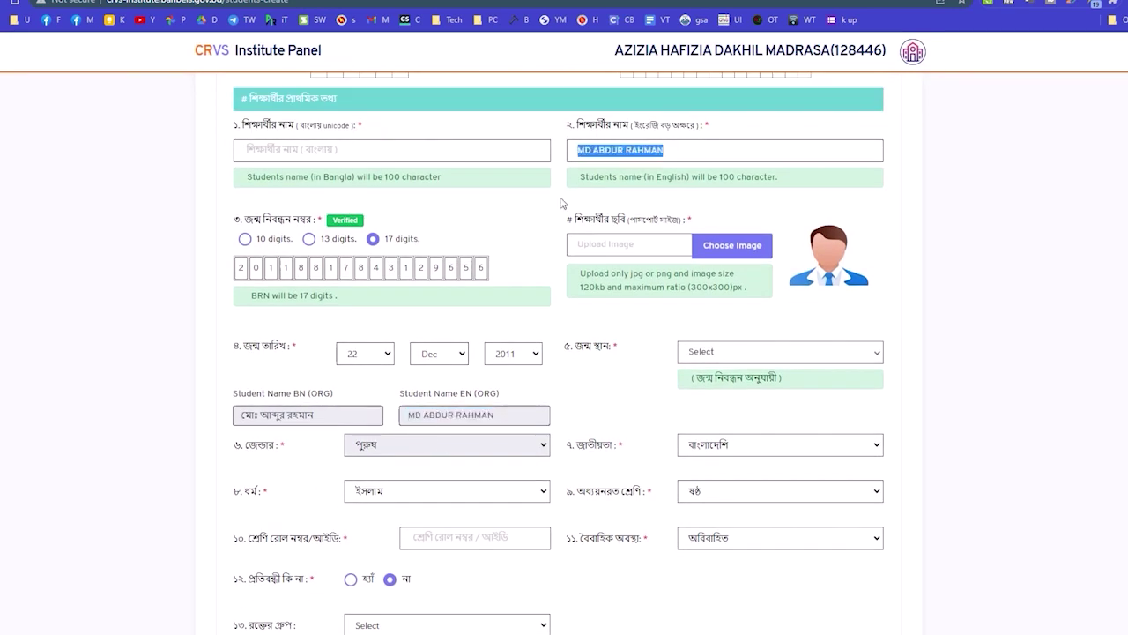
drag(333, 425, 303, 151)
click(732, 248)
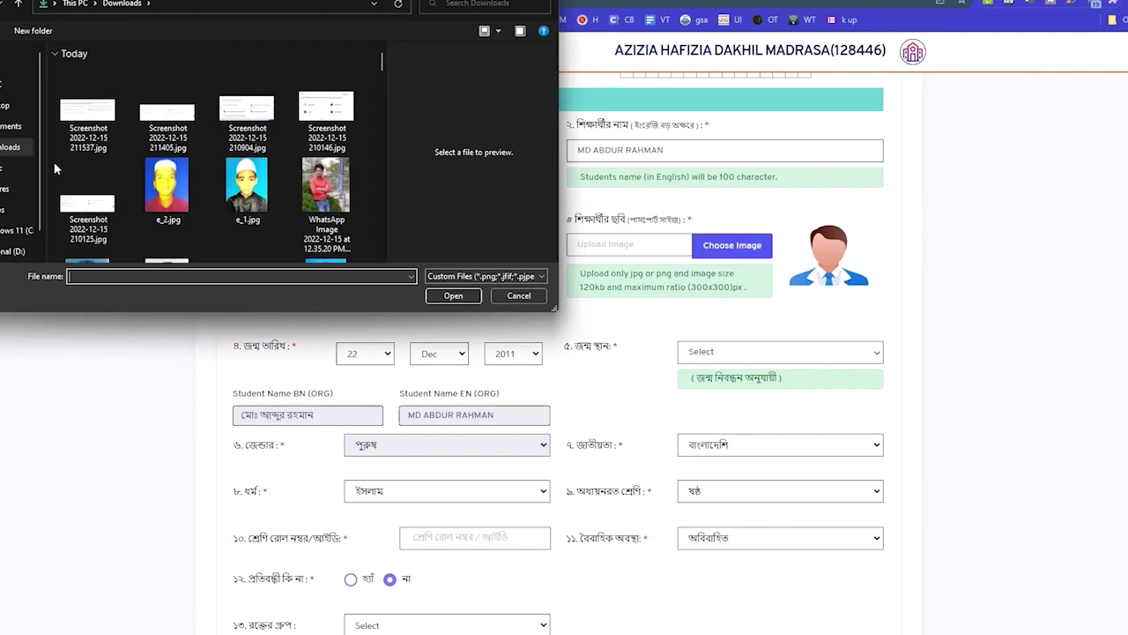
Choose e_2.jpg as the student photo and crop and upload it.
click(166, 187)
click(458, 294)
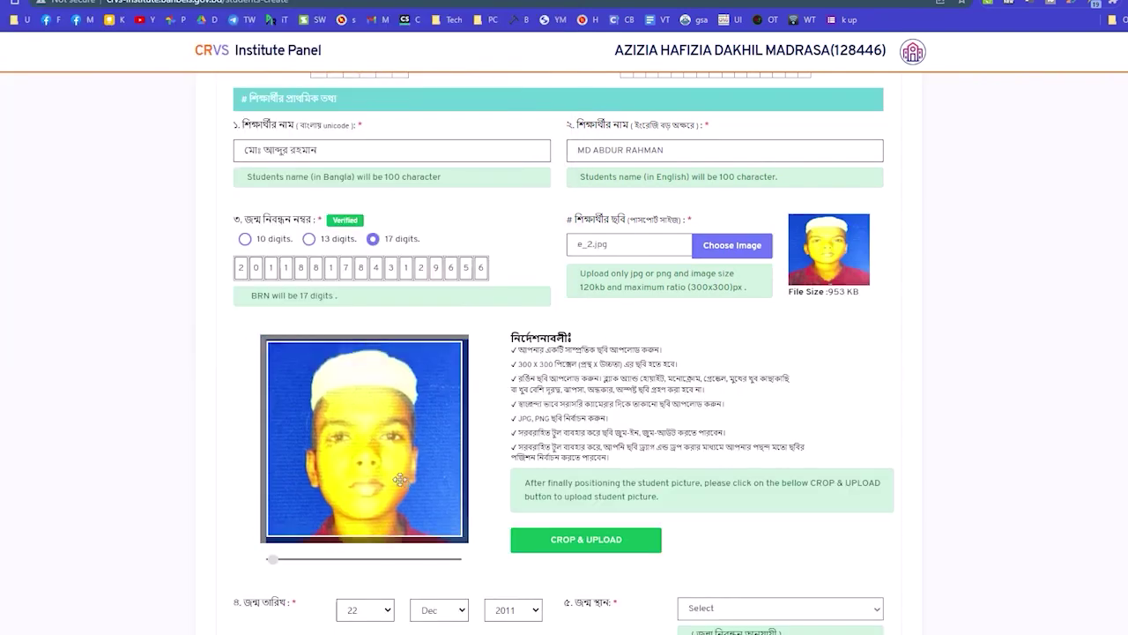
scroll(401, 471, down, 1)
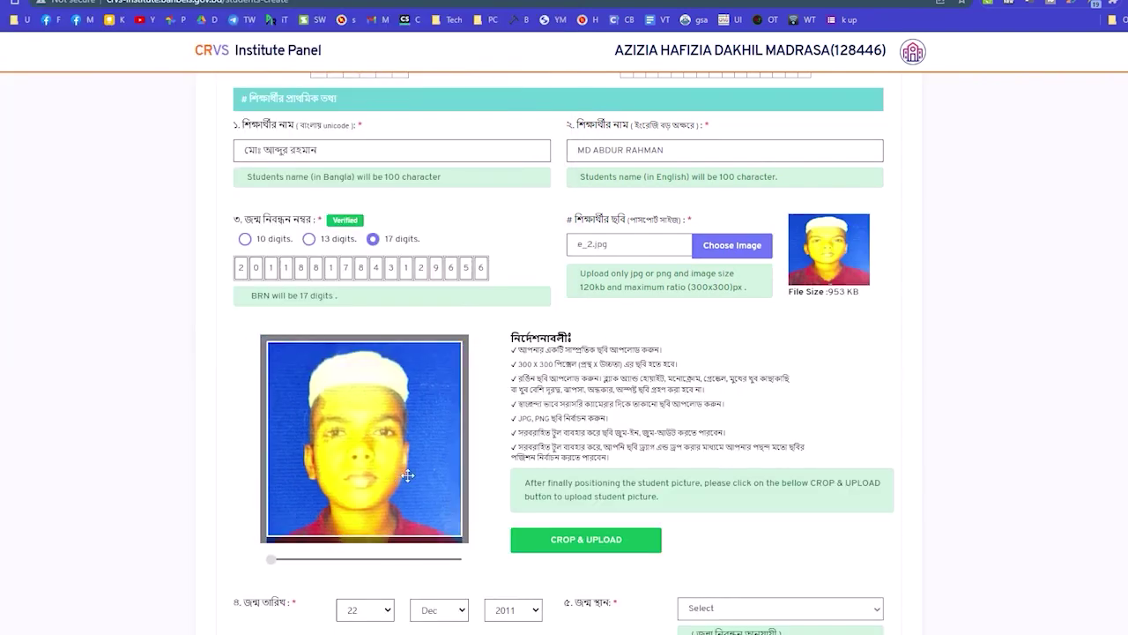
click(596, 543)
scroll(392, 427, down, 1)
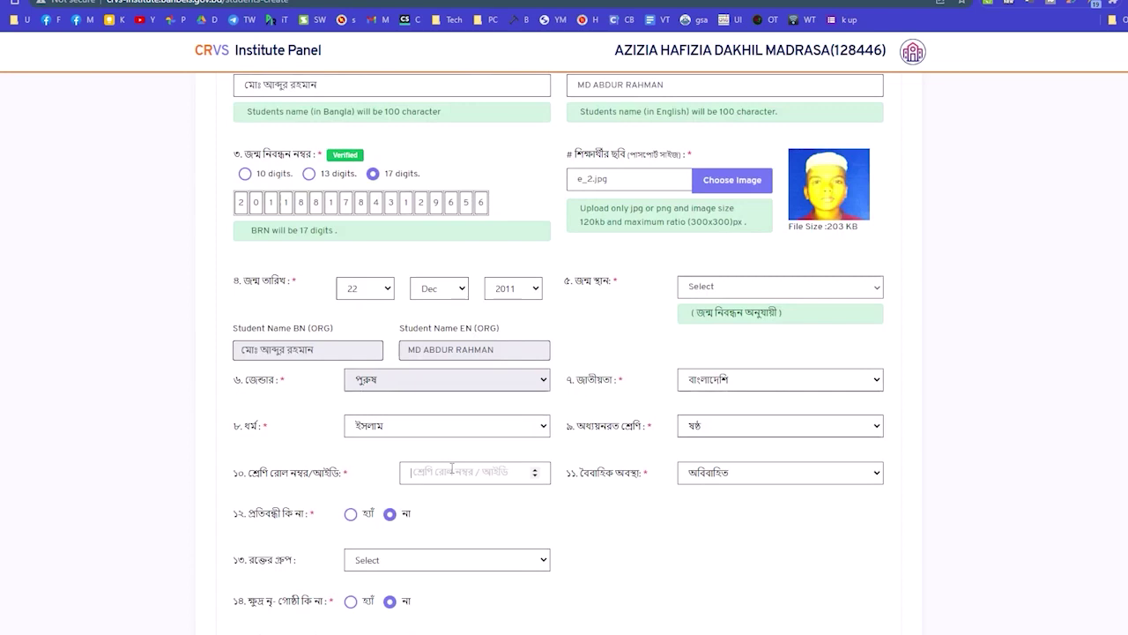
Enter class roll 13 and choose the student's birth district.
text(13)
click(721, 294)
scroll(743, 381, down, 8)
scroll(736, 393, down, 5)
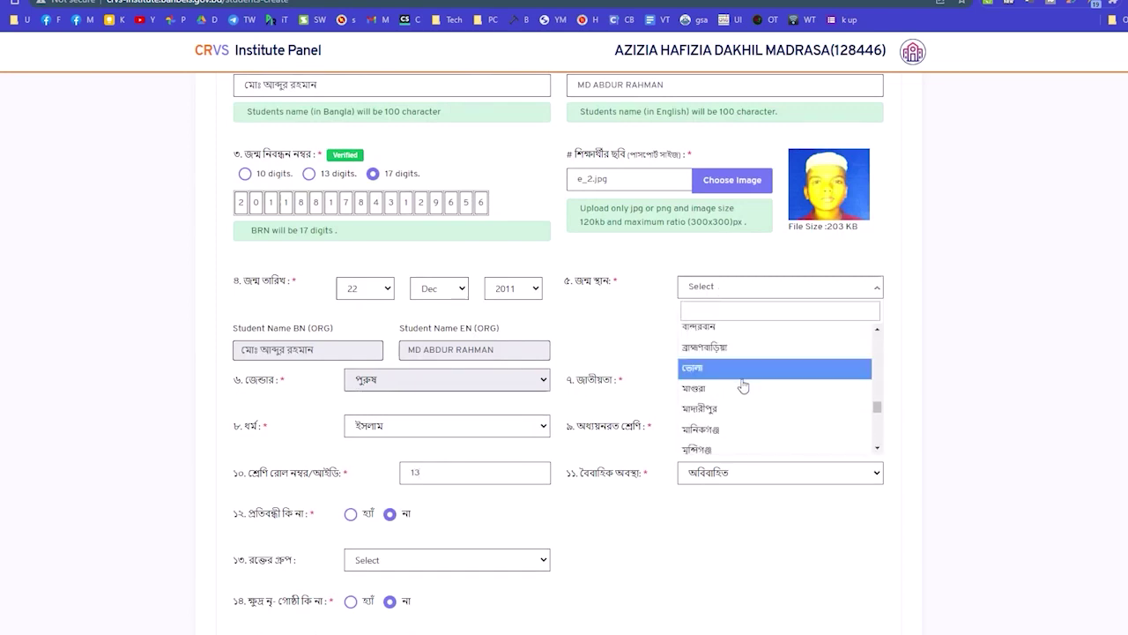
scroll(718, 404, up, 3)
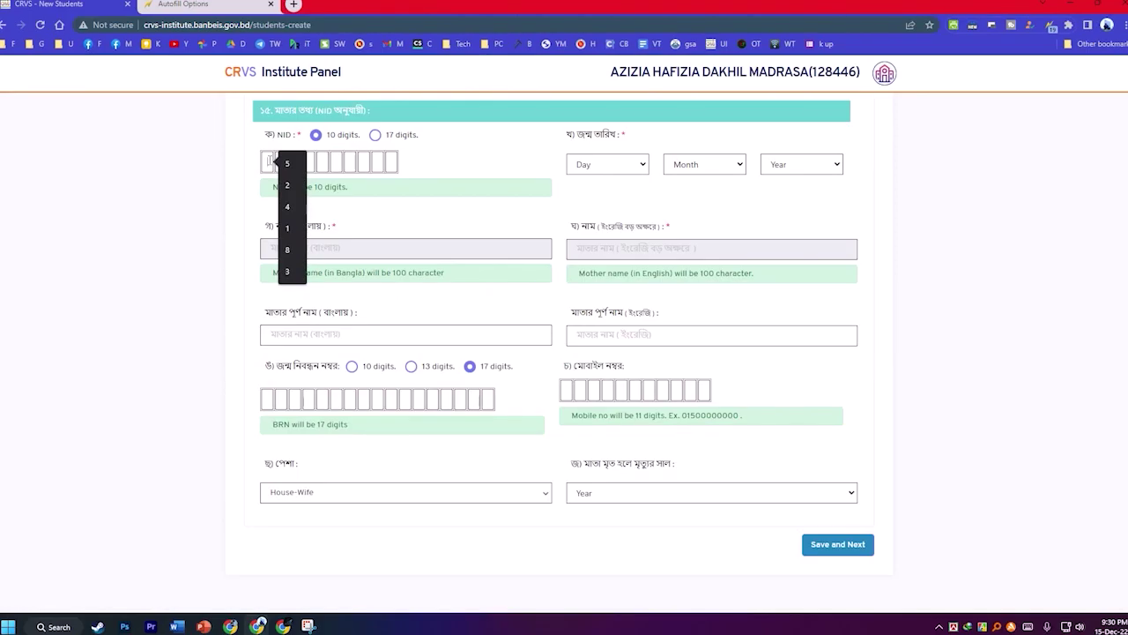
Enter the mother's NID and set her birth date to 06 Jun 1975.
text(২৪)
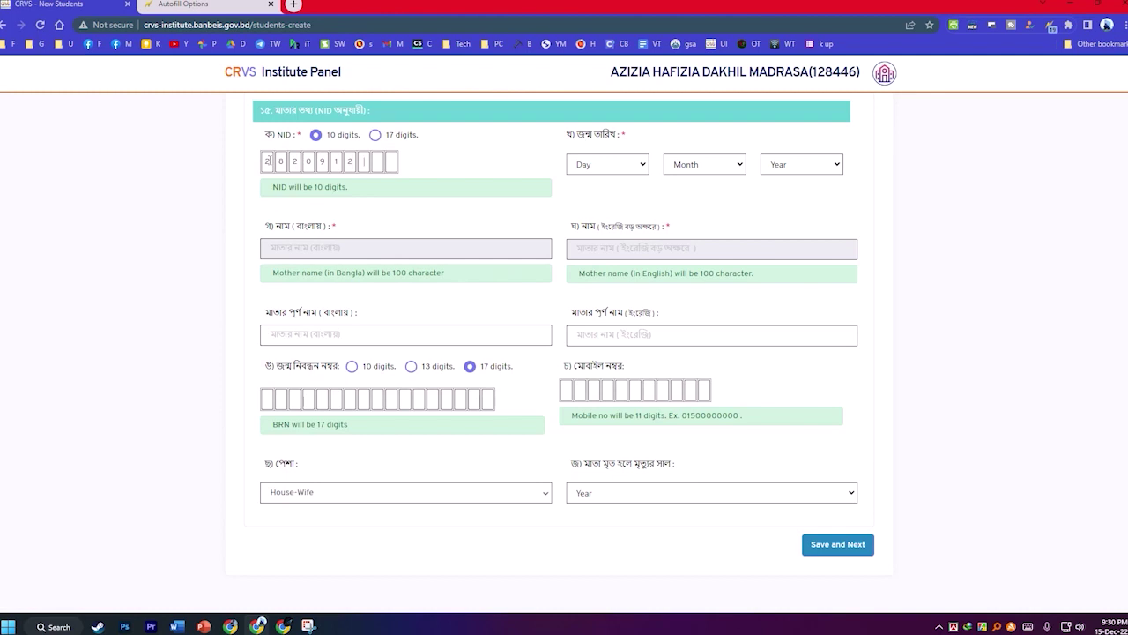
click(639, 168)
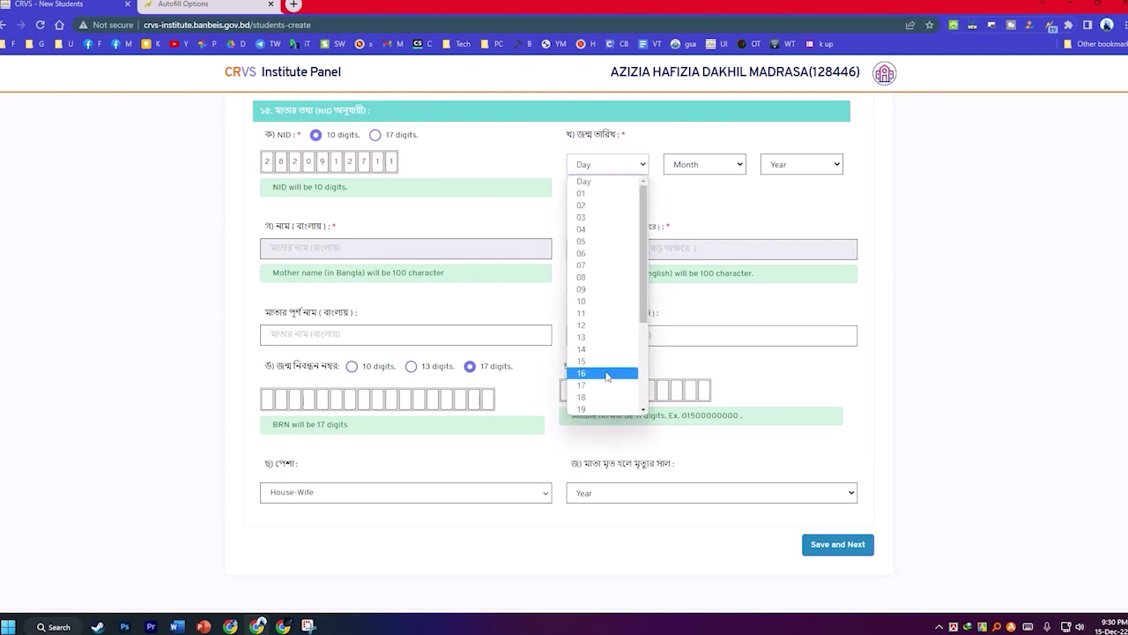
click(587, 253)
click(702, 165)
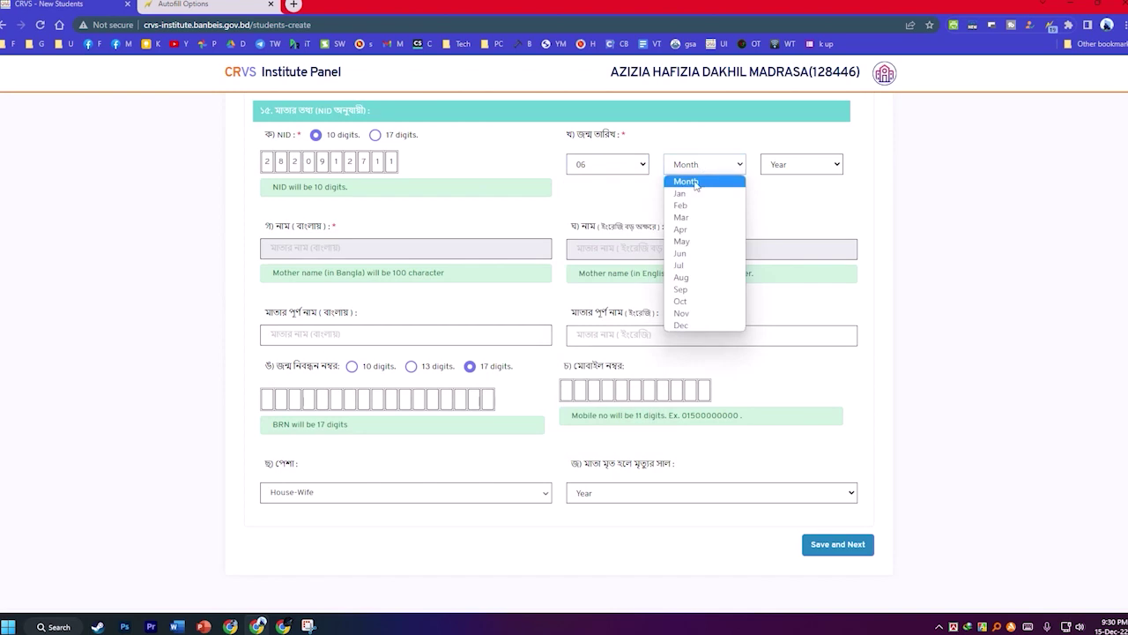
click(694, 253)
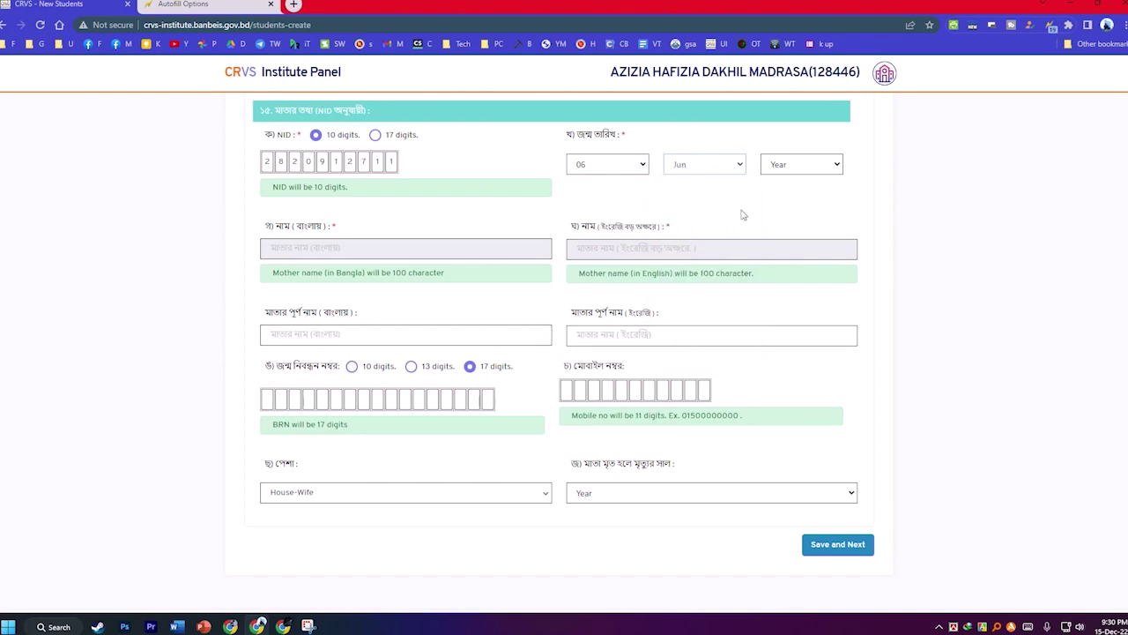
click(789, 165)
scroll(791, 366, down, 5)
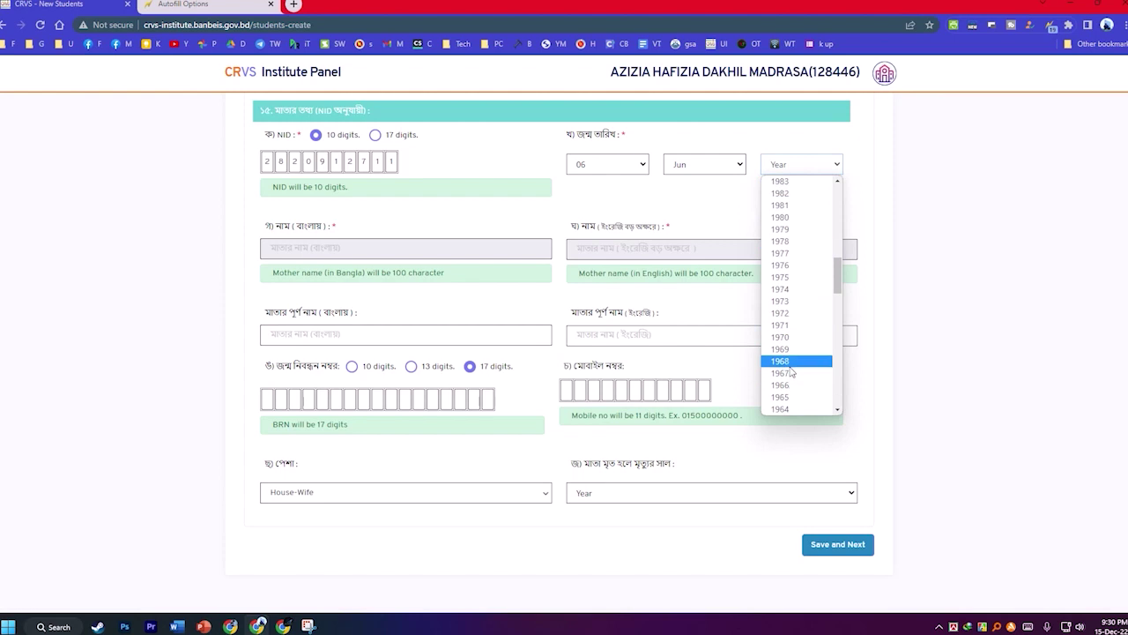
scroll(789, 335, up, 3)
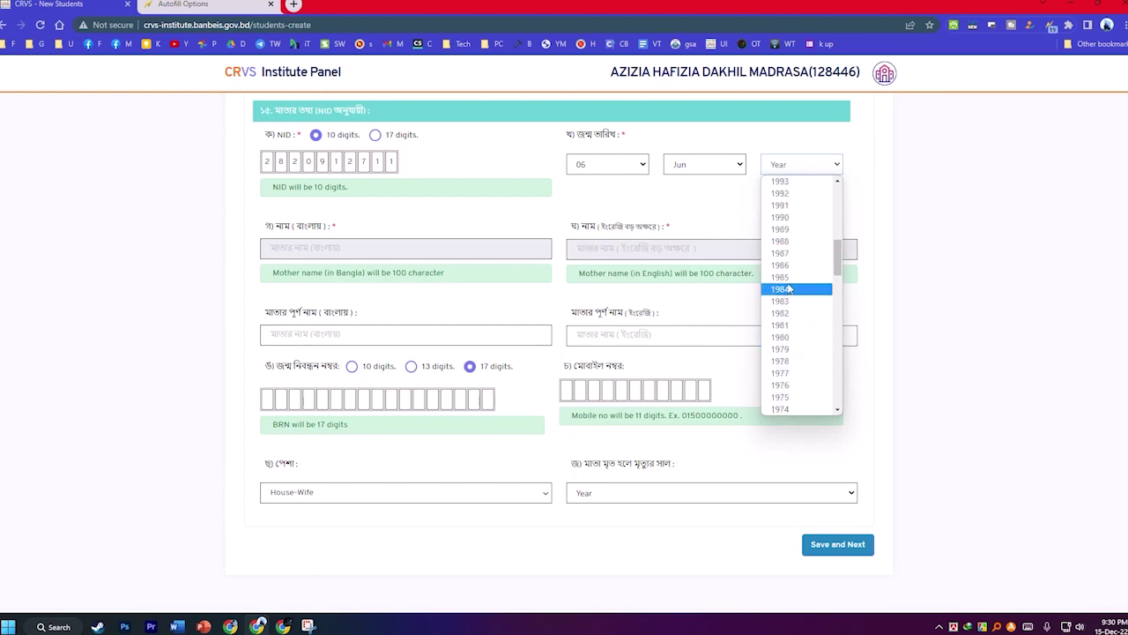
click(794, 397)
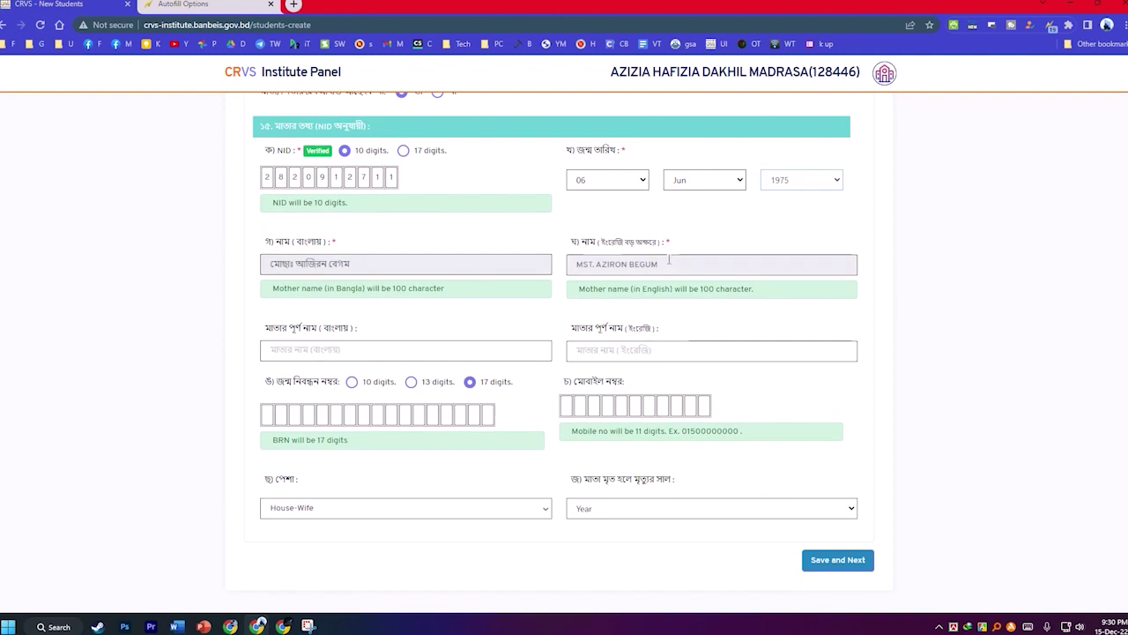
Fill the mother's English and Bangla full names, then save page 1 with Save and Next.
drag(669, 260, 608, 350)
drag(351, 264, 307, 351)
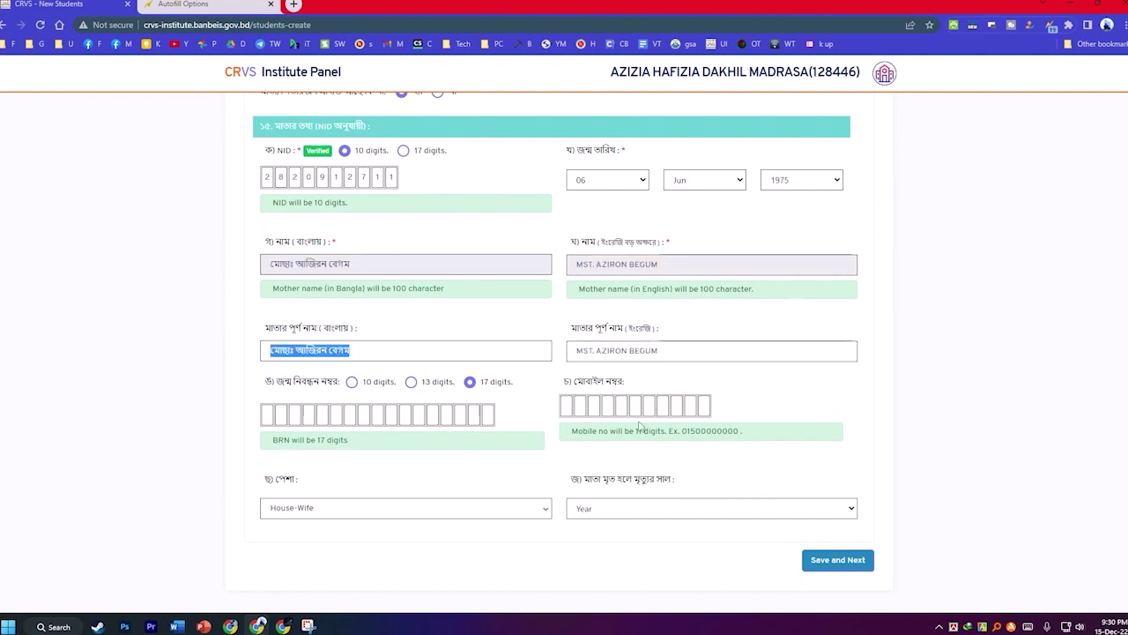
click(565, 408)
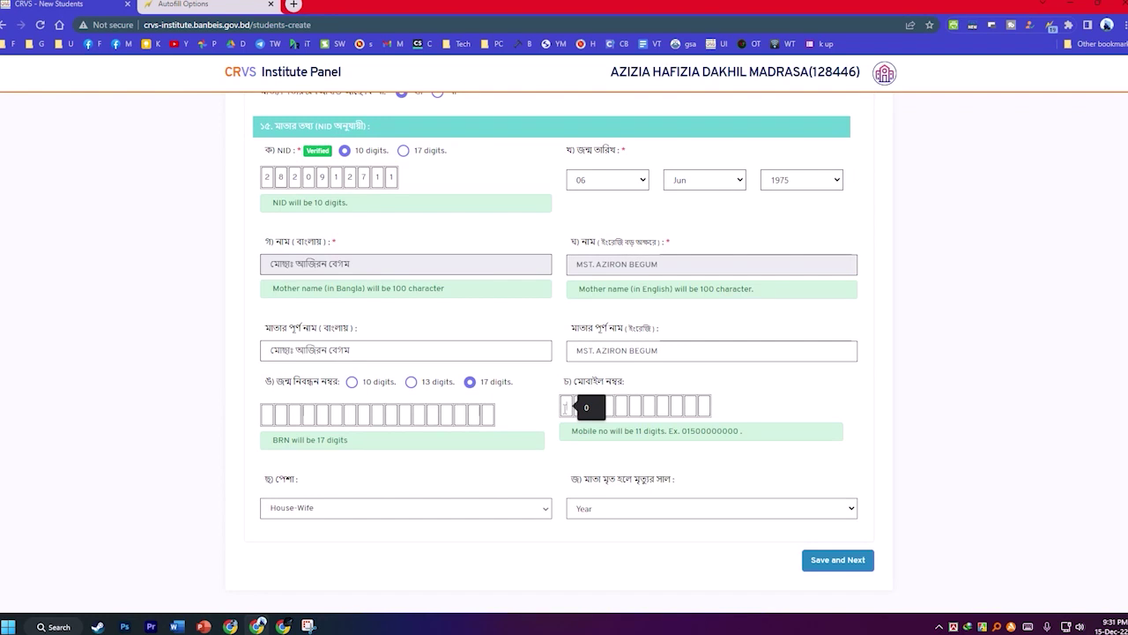
click(816, 564)
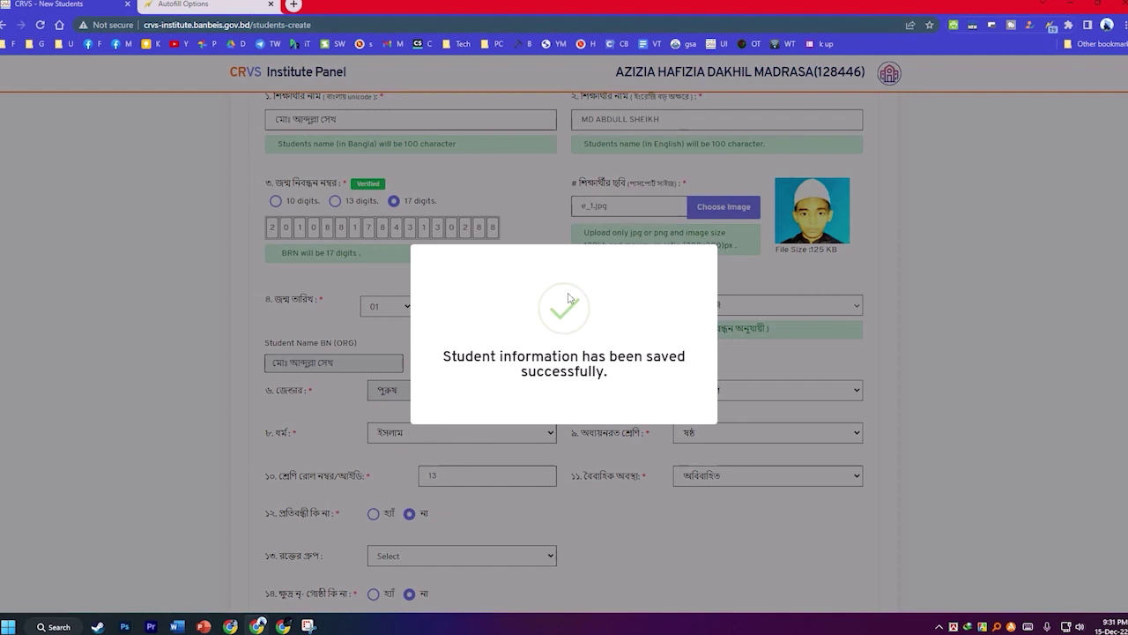
Run the p2 autofill profile to fill page 2, including the father's NID.
mouse_move(464, 4)
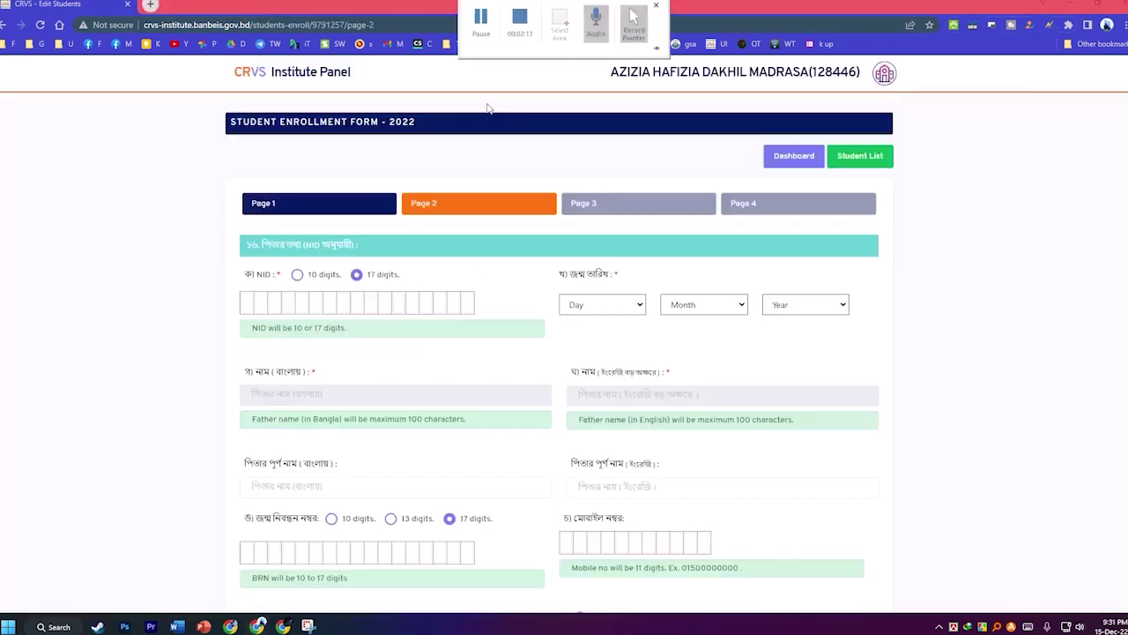
right_click(934, 267)
mouse_move(780, 441)
mouse_move(986, 467)
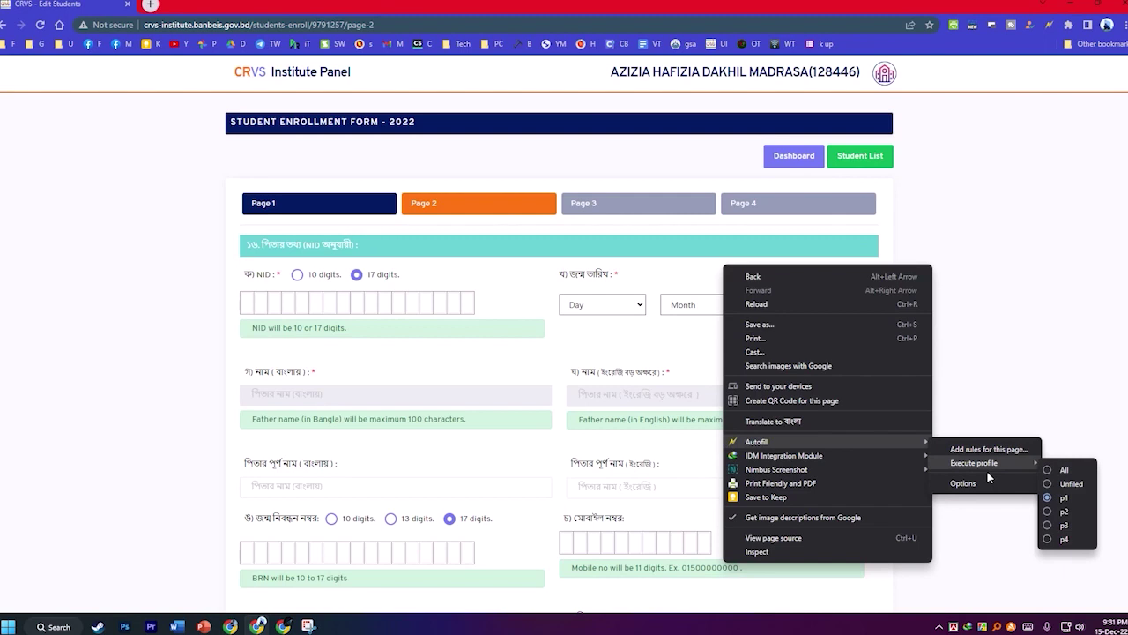
click(1065, 512)
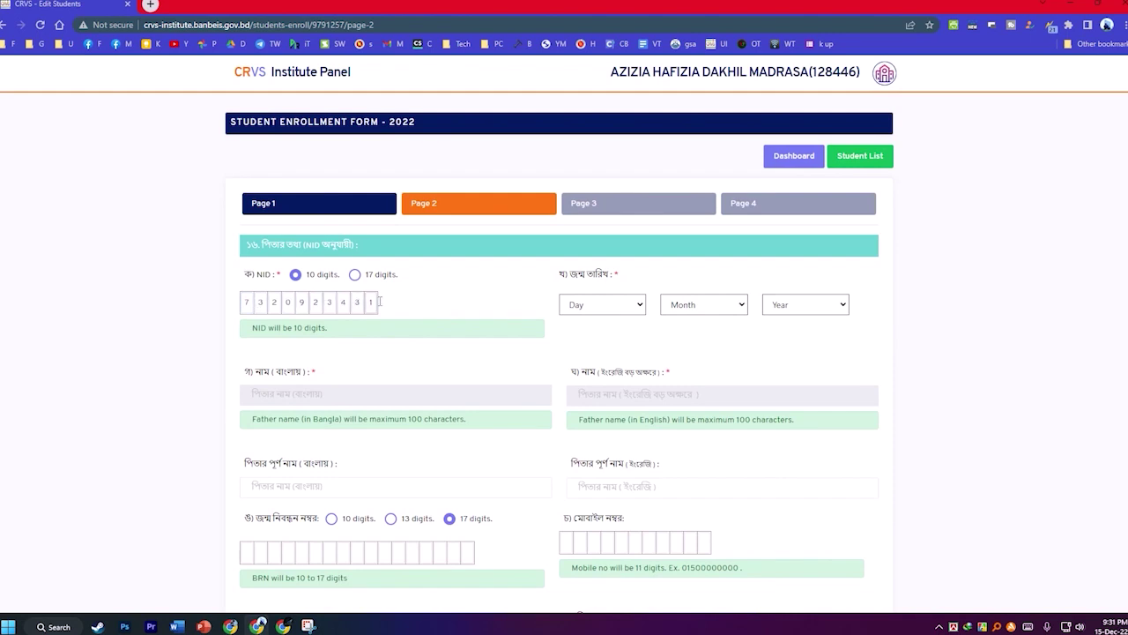
click(606, 306)
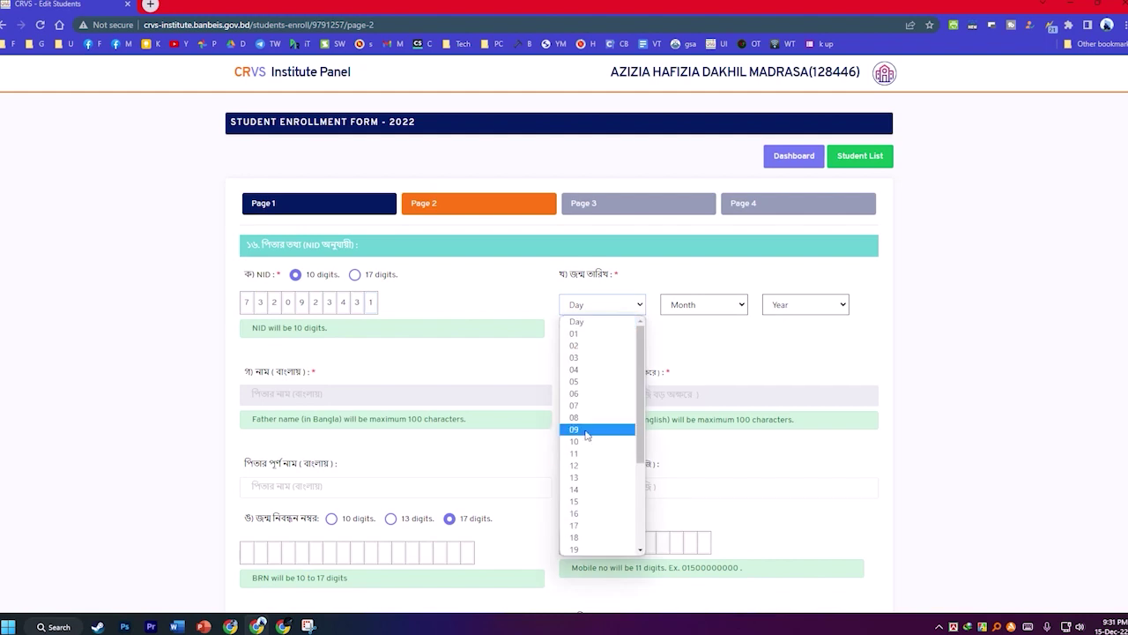
click(583, 394)
click(712, 306)
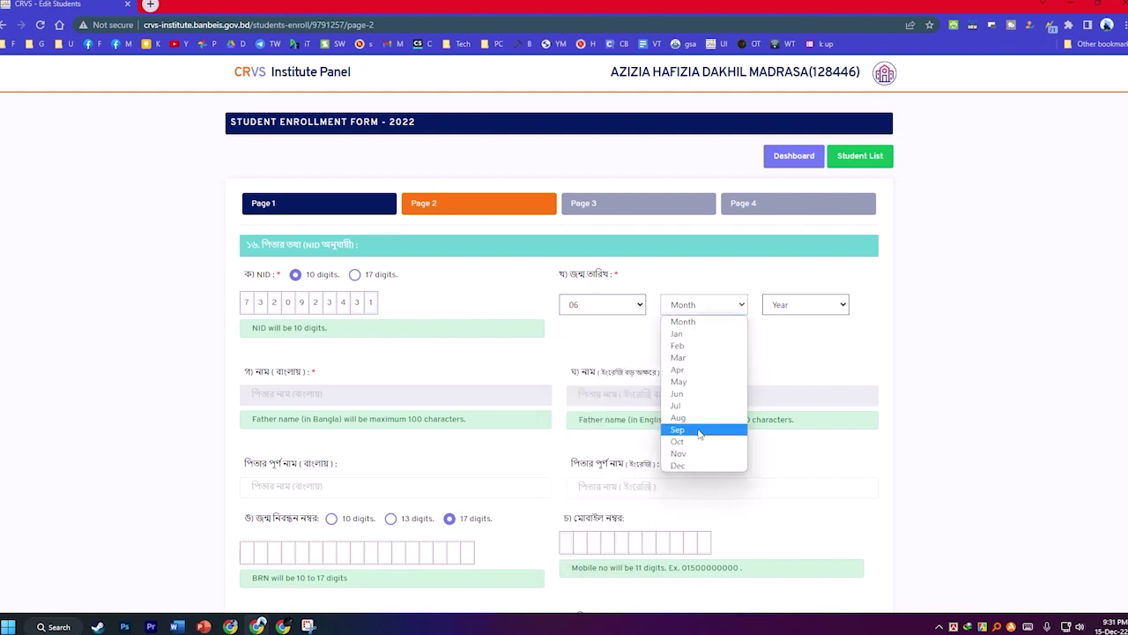
click(710, 451)
click(797, 309)
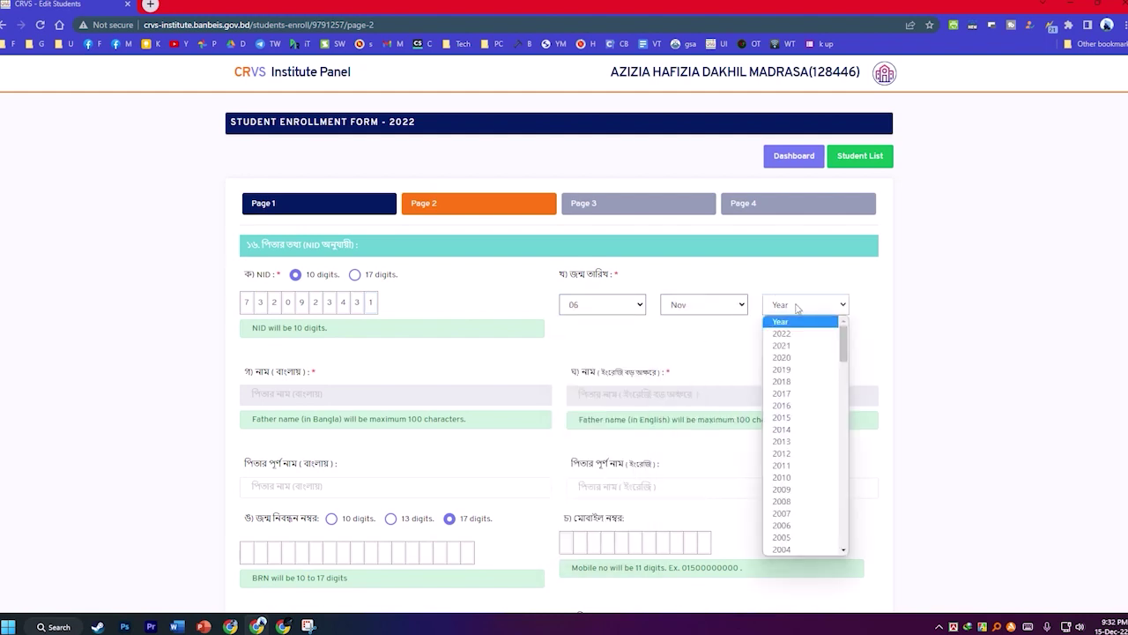
scroll(784, 428, down, 10)
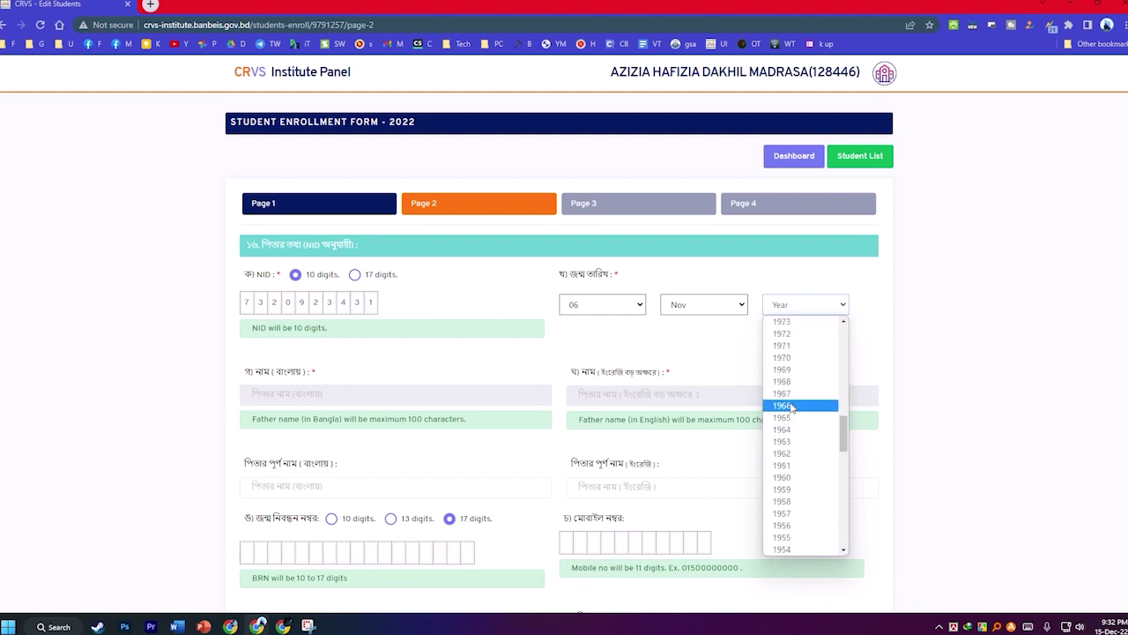
click(786, 394)
Copy the father's English and Bangla names into the full-name fields.
scroll(617, 335, down, 2)
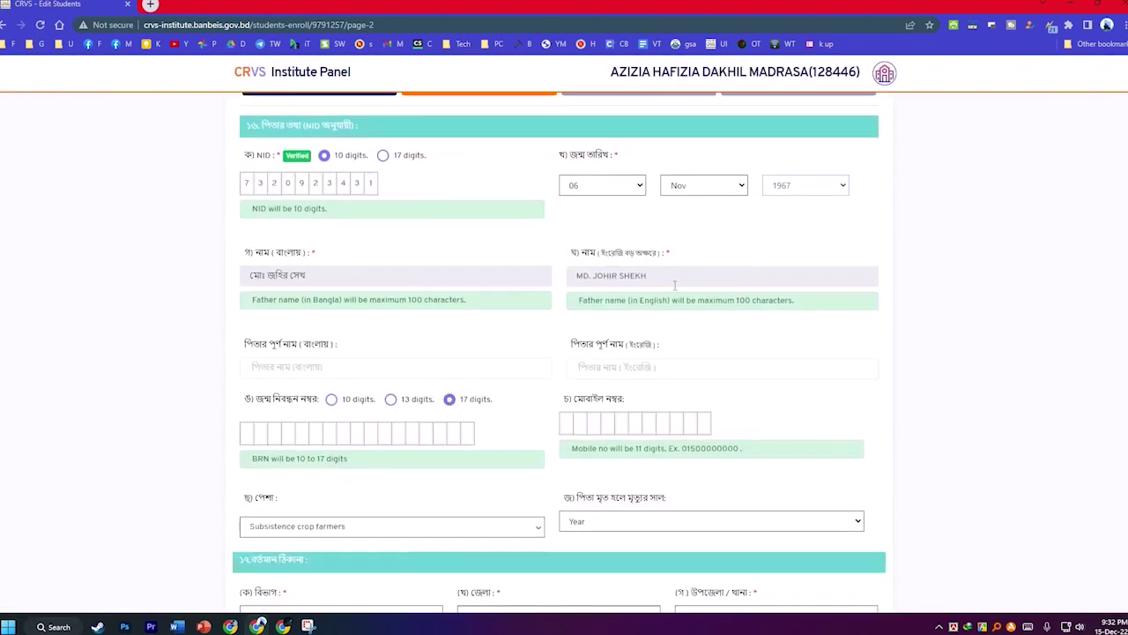
drag(577, 276, 603, 368)
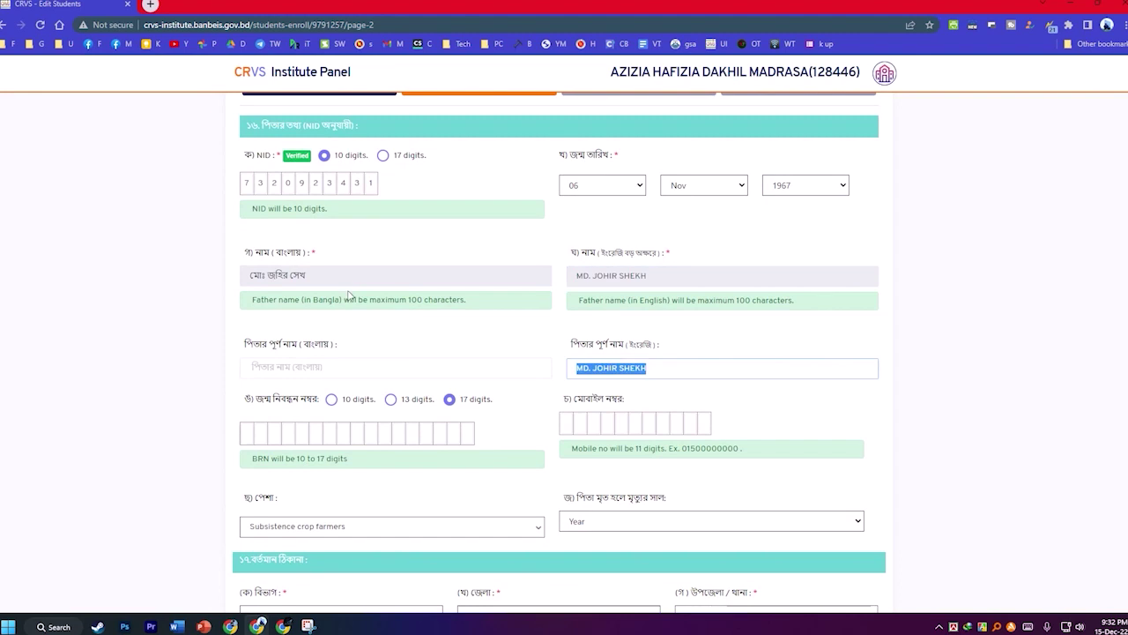
drag(349, 296, 256, 275)
drag(350, 277, 204, 263)
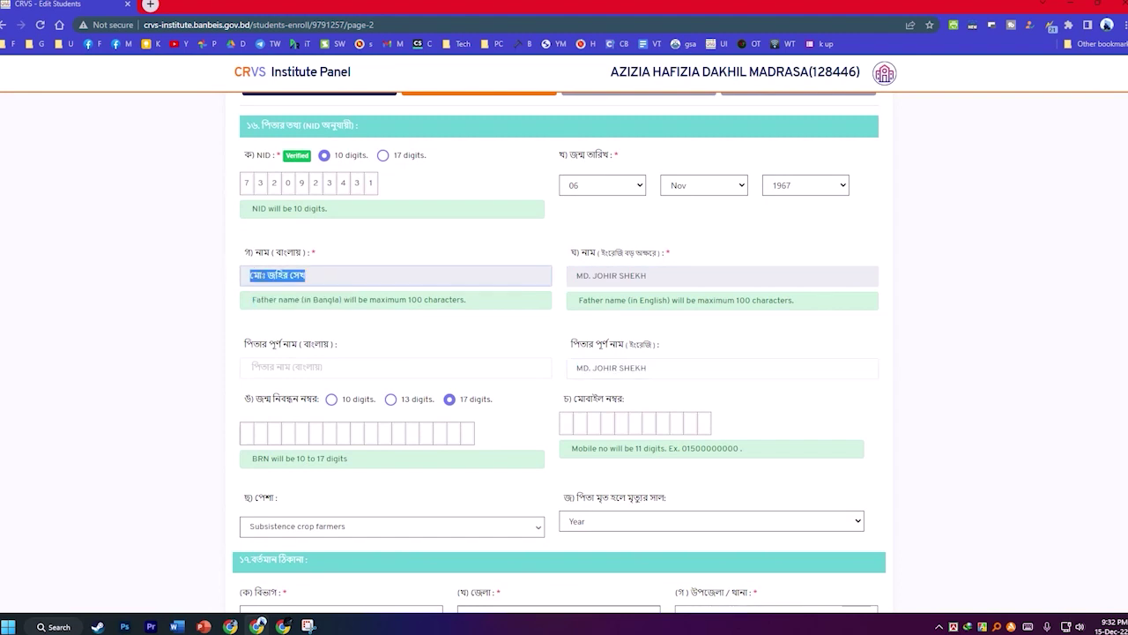
drag(278, 275, 290, 368)
Set the current address mouza to Khalisakura and enter post code 6700.
scroll(367, 378, down, 2)
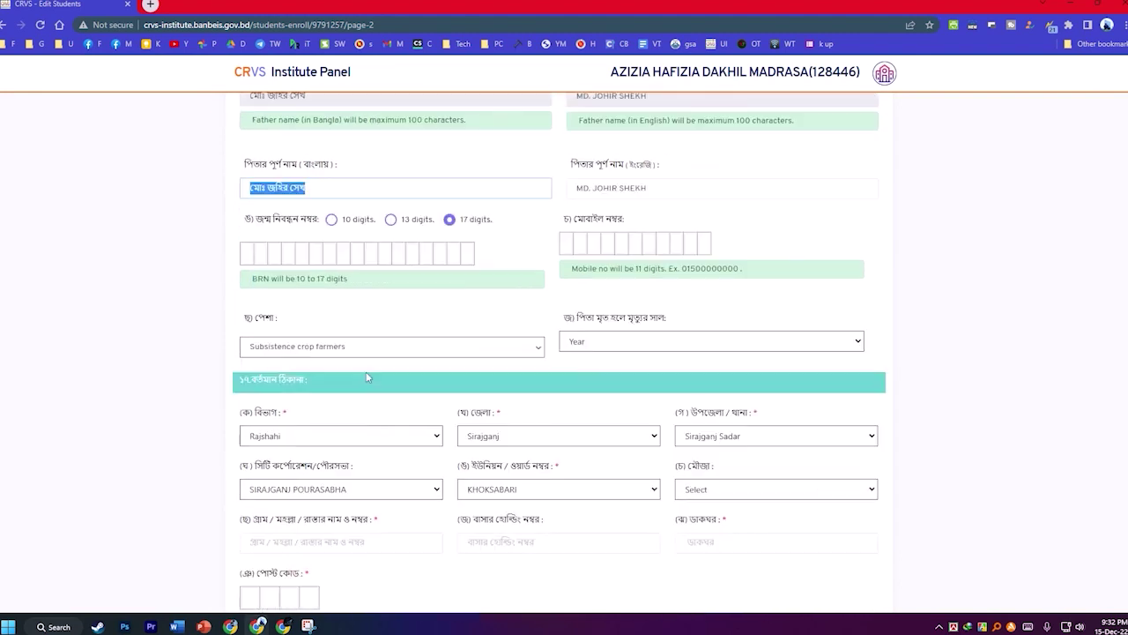
scroll(368, 377, down, 2)
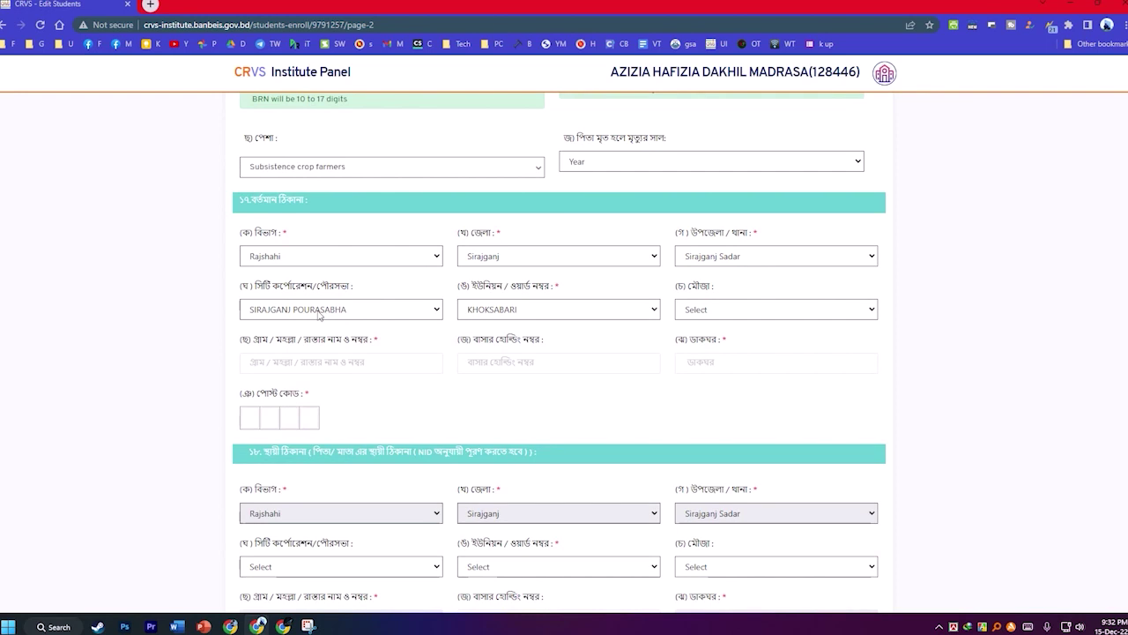
scroll(540, 258, down, 1)
click(728, 253)
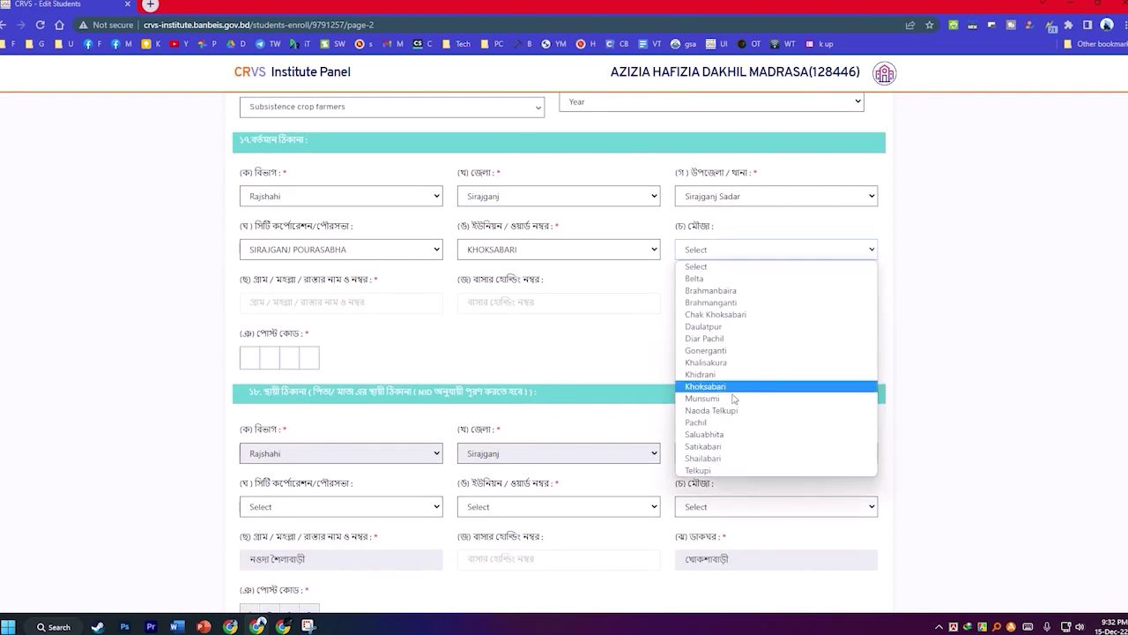
click(706, 362)
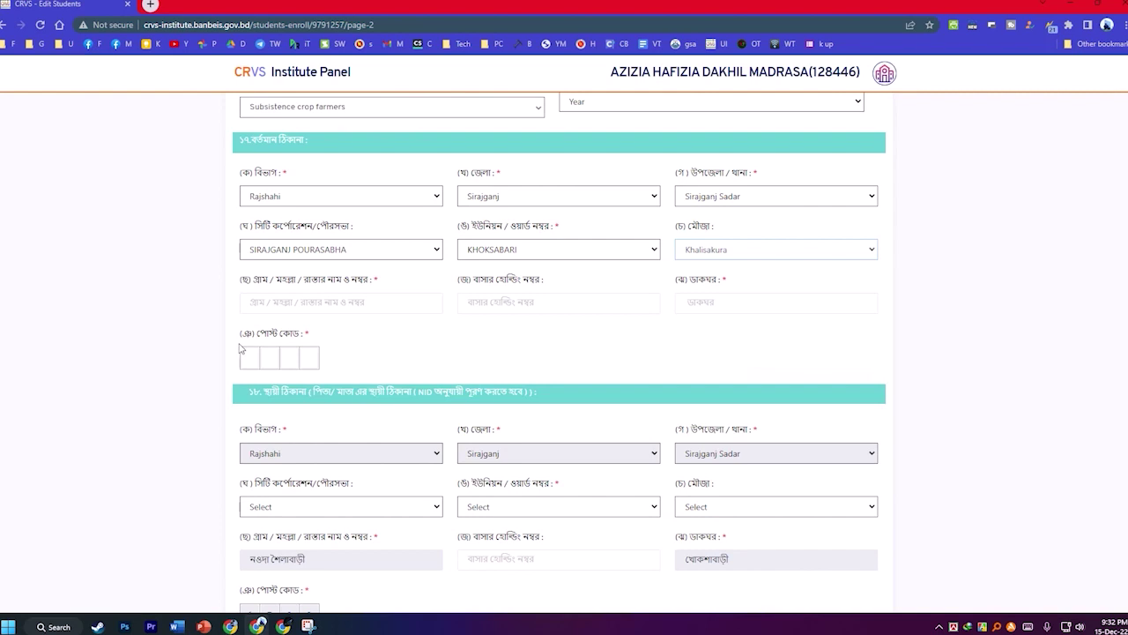
click(246, 354)
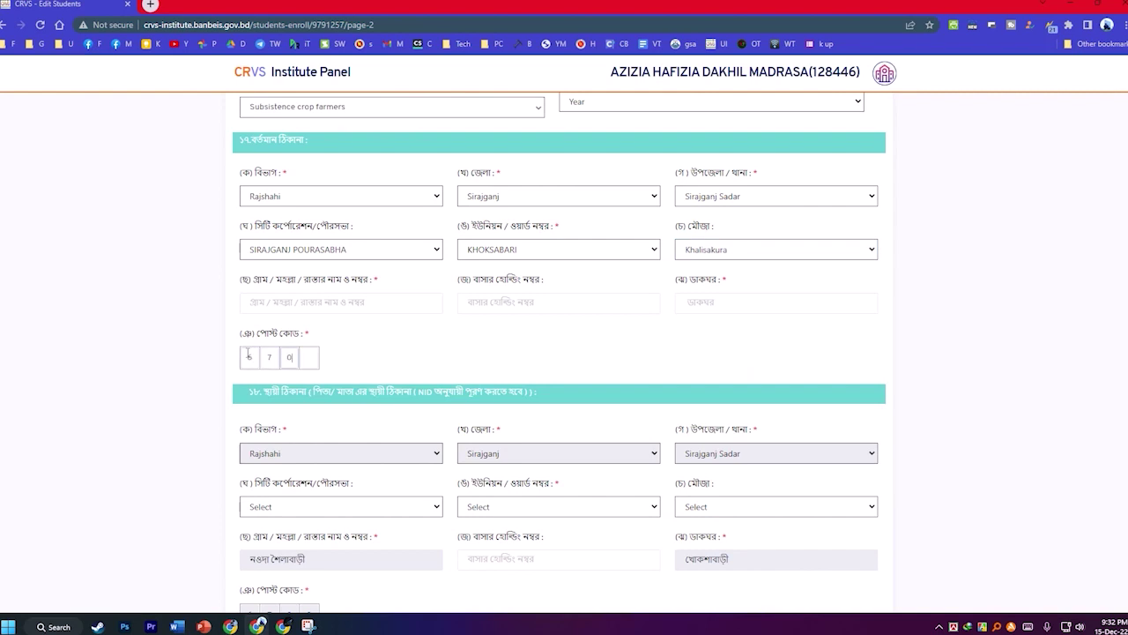
Copy the post-office and village names into the current address.
scroll(556, 335, down, 2)
double_click(705, 439)
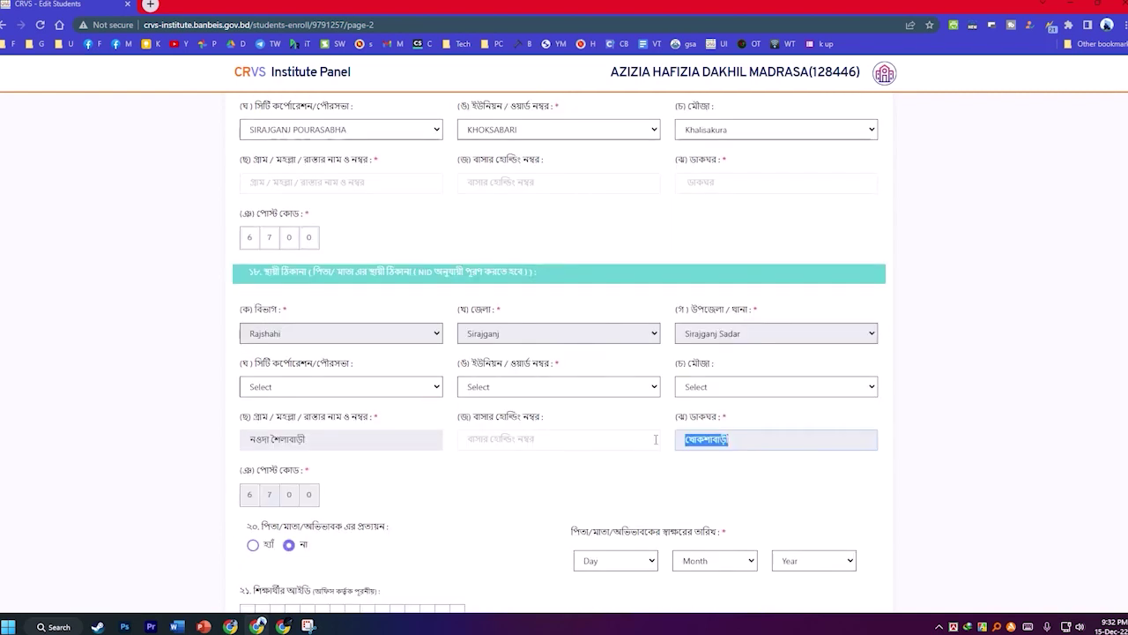
drag(705, 439, 714, 182)
drag(340, 439, 171, 448)
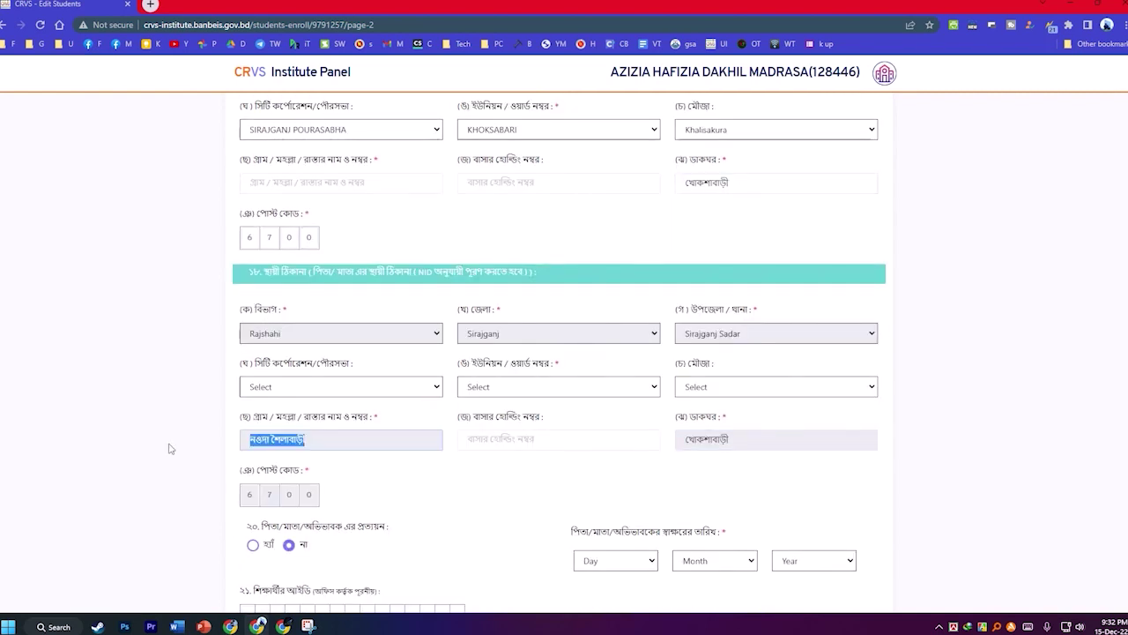
drag(283, 440, 327, 184)
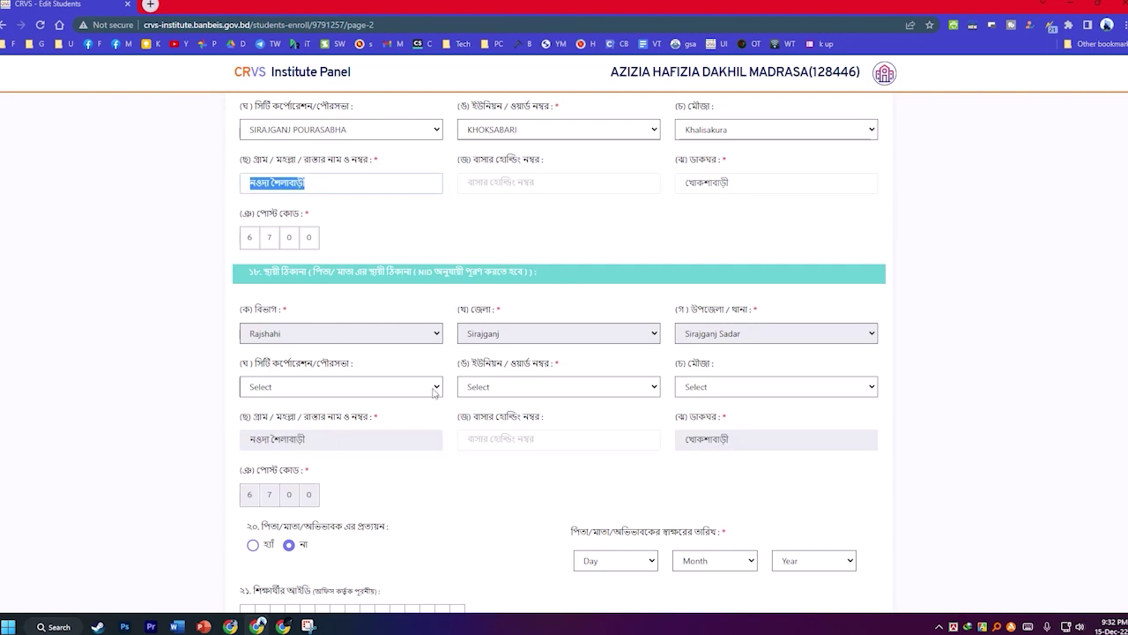
Set the permanent address to SIRAJGANJ POURASABHA, union KHOKSABARI, mouza Khalisakura.
click(332, 388)
click(291, 415)
click(495, 390)
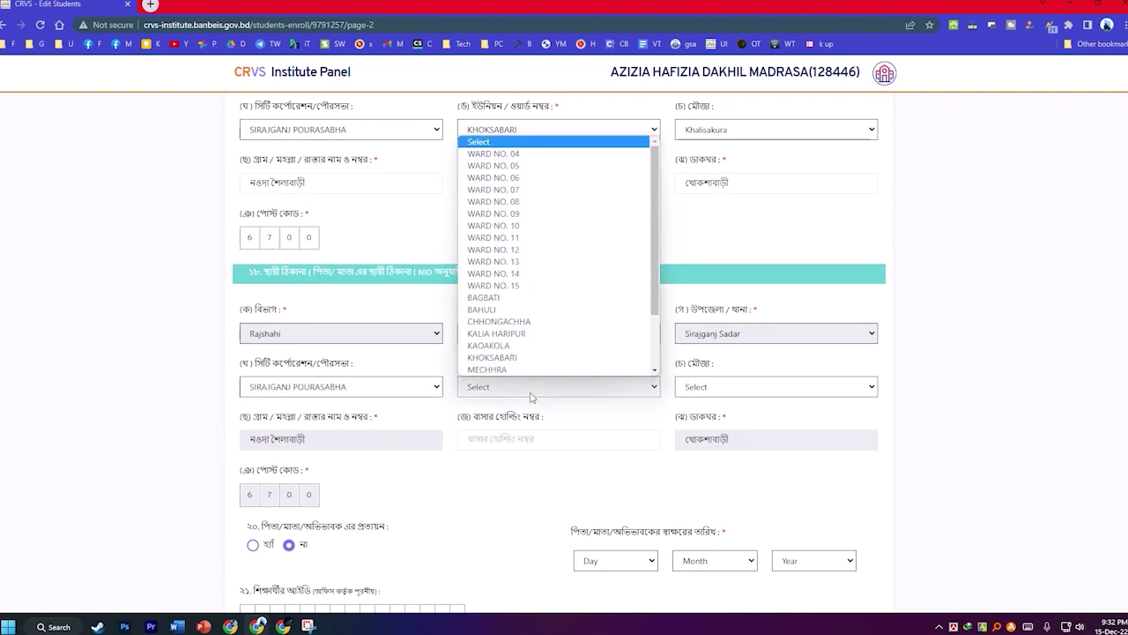
click(505, 358)
click(723, 386)
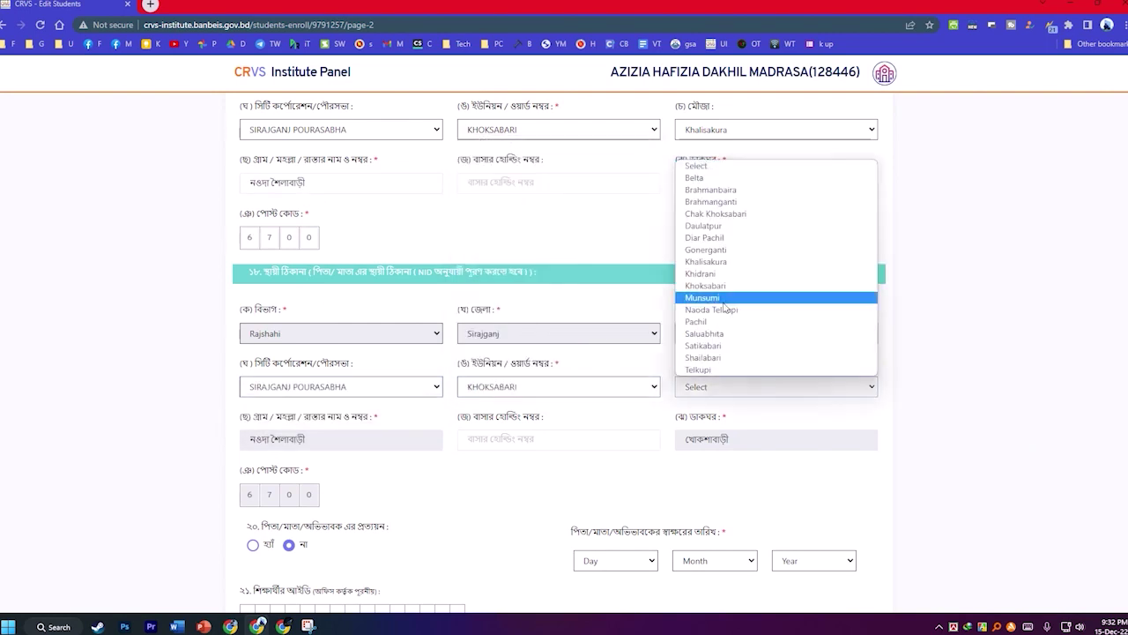
click(706, 261)
scroll(473, 383, down, 2)
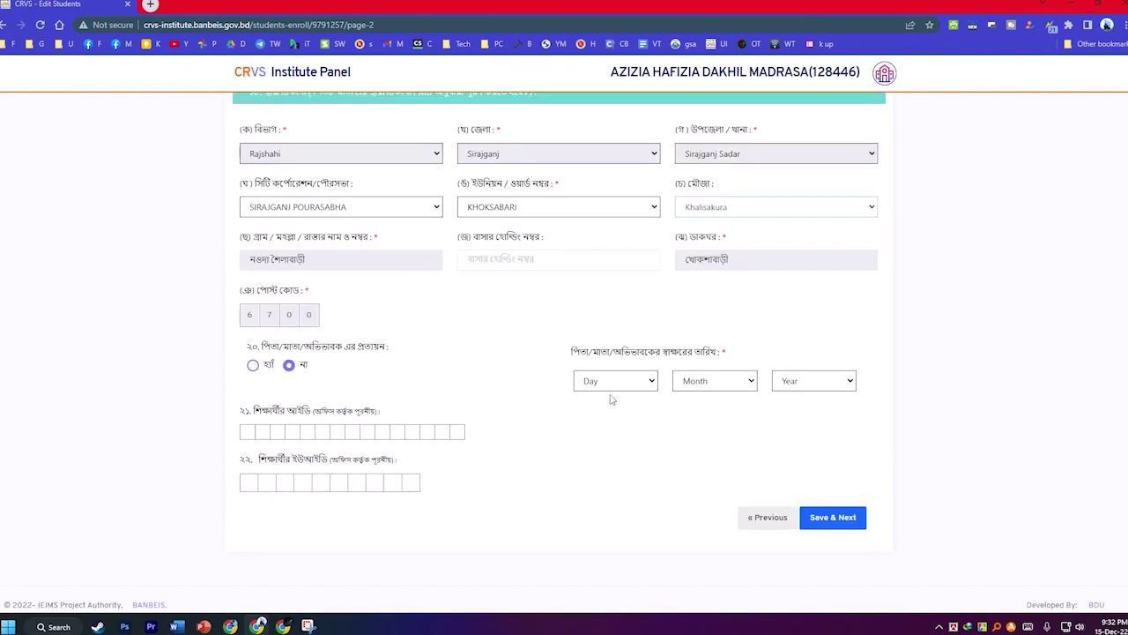
Set the signing date to 01 Dec 2022 and save page 2.
click(614, 385)
click(608, 147)
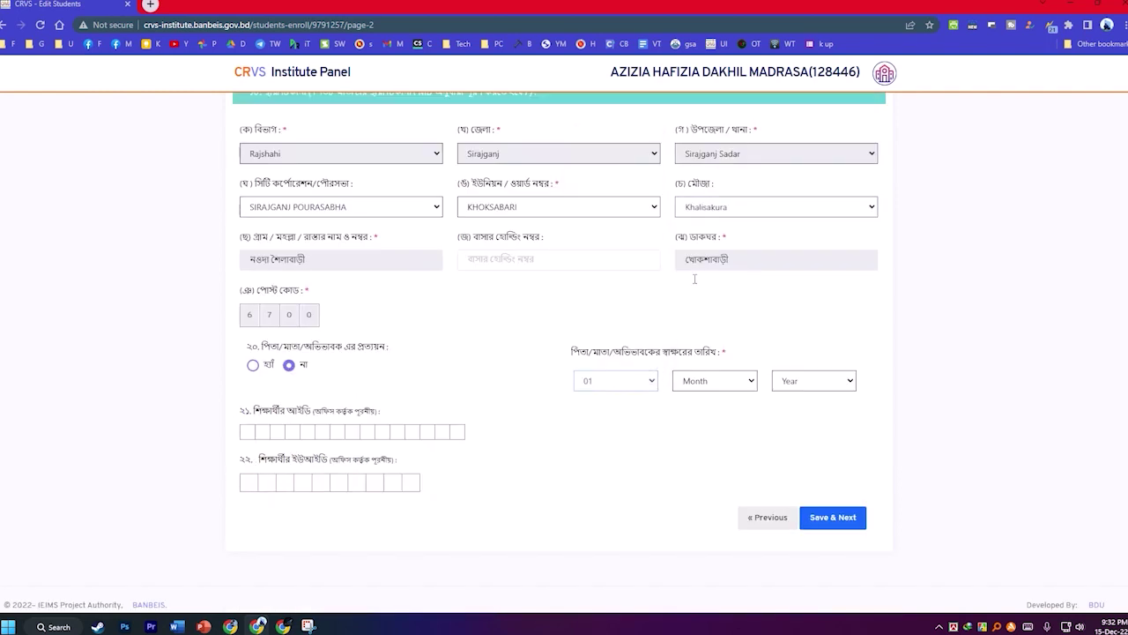
click(705, 382)
click(697, 541)
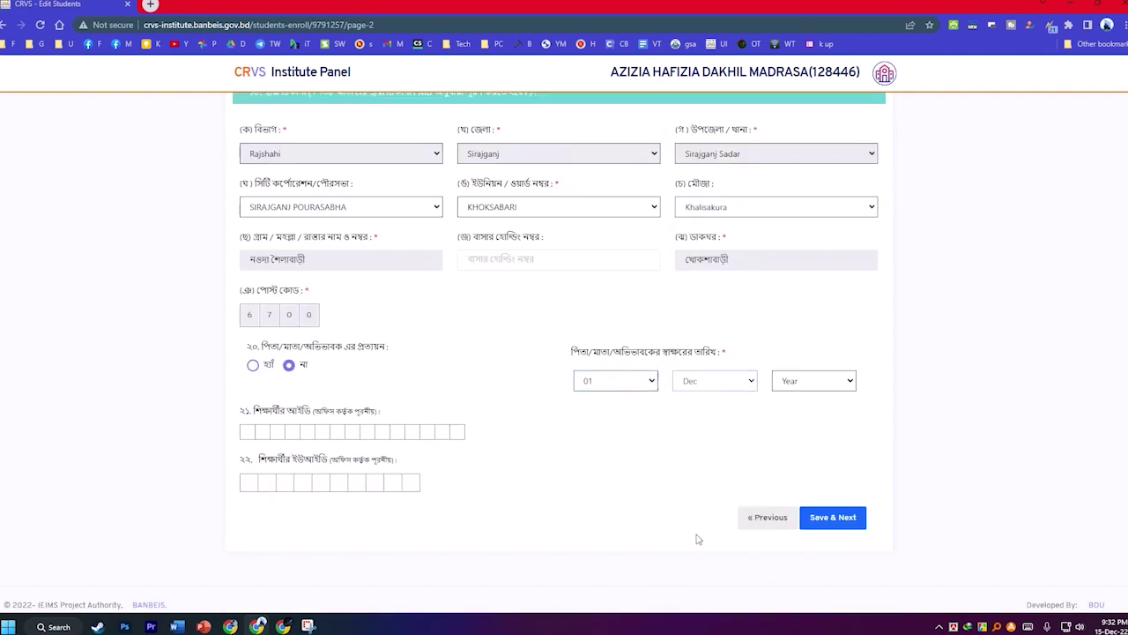
click(705, 383)
click(814, 381)
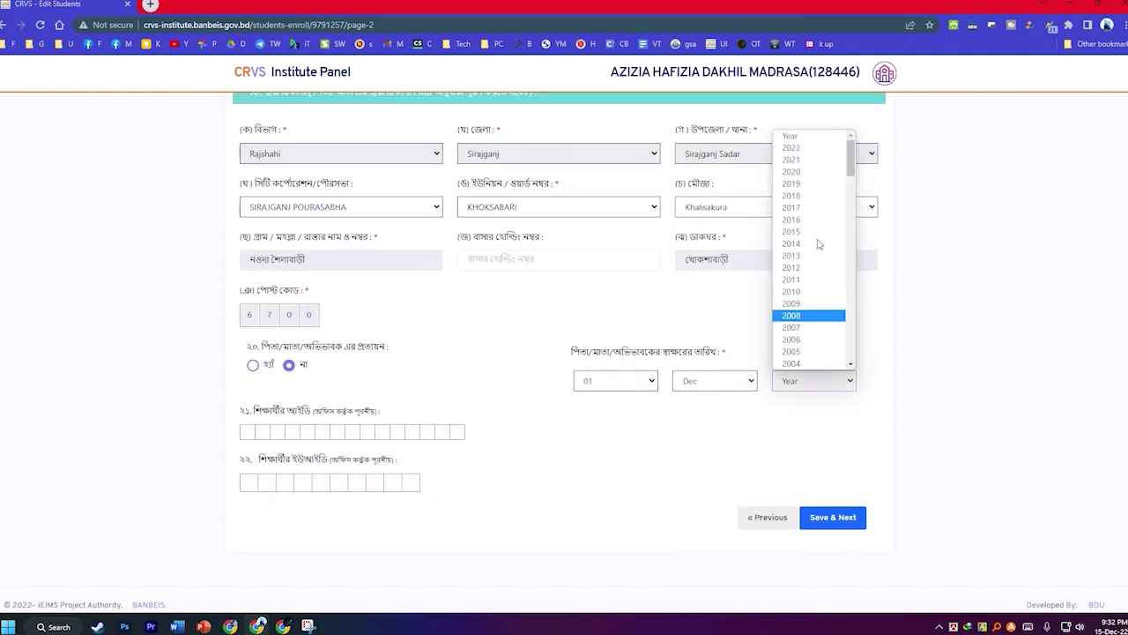
click(794, 148)
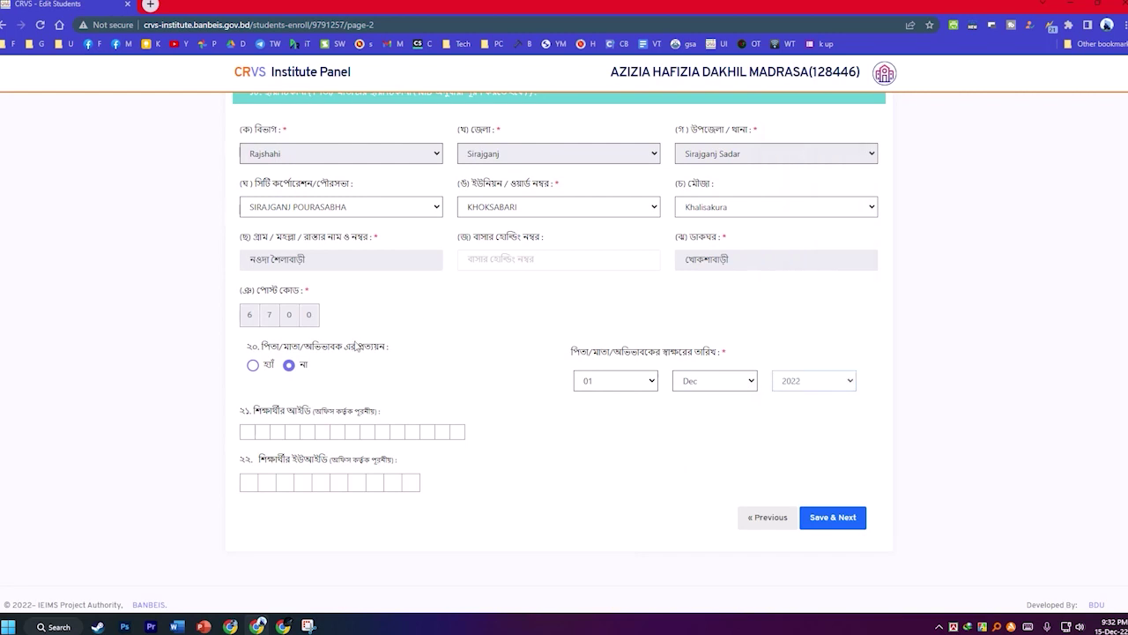
click(842, 520)
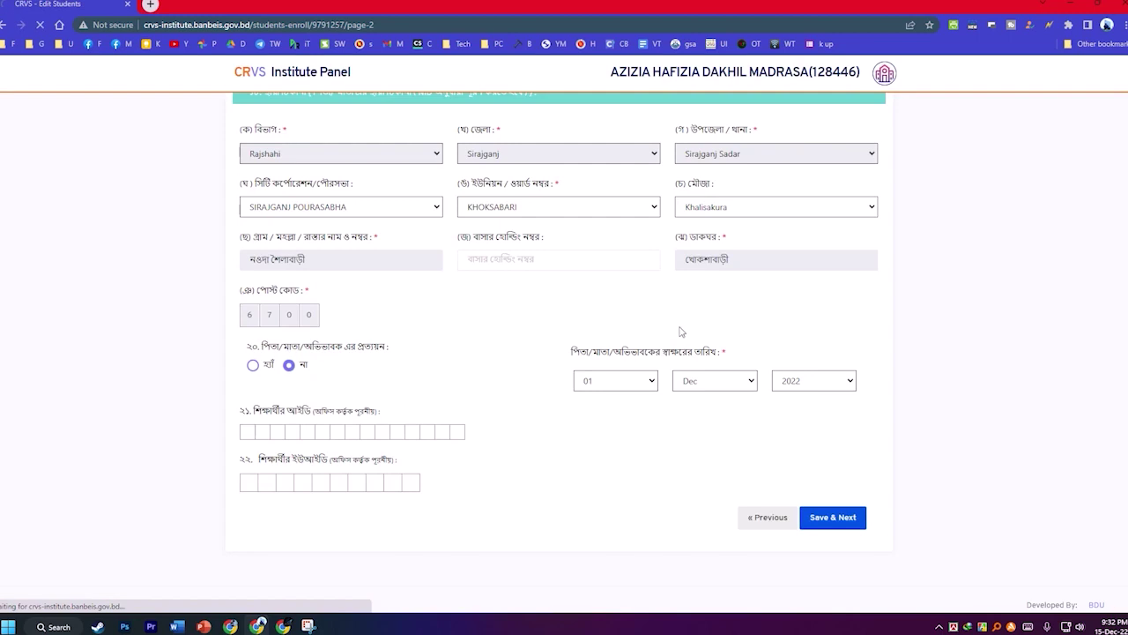
scroll(586, 354, up, 8)
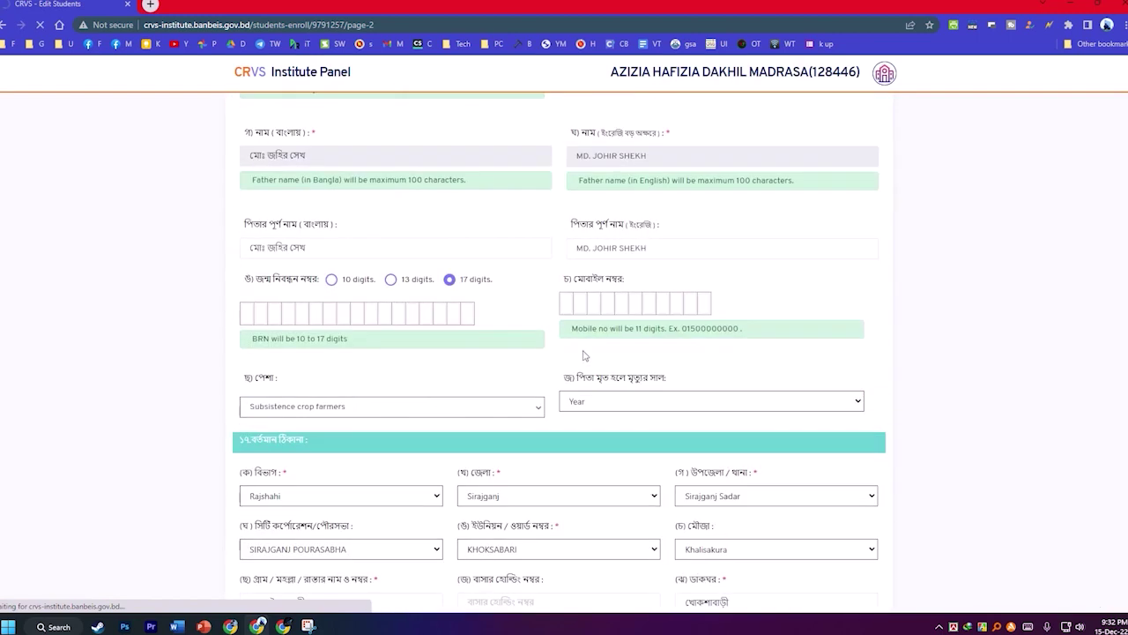
scroll(585, 356, up, 3)
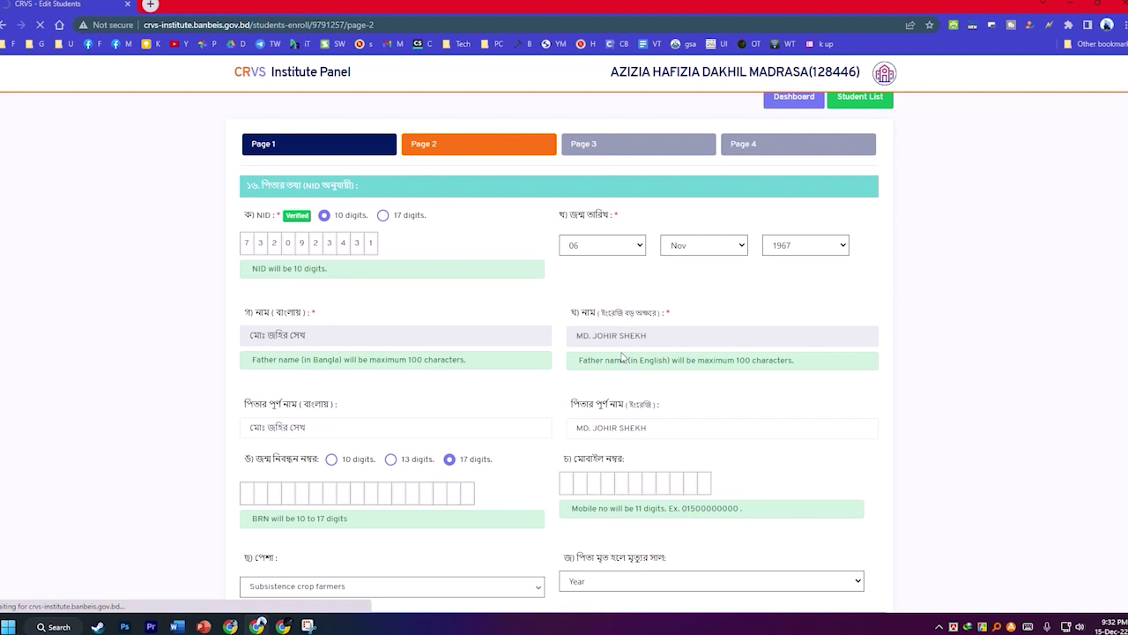
Fill page 3 using the p3 autofill profile.
scroll(487, 344, down, 4)
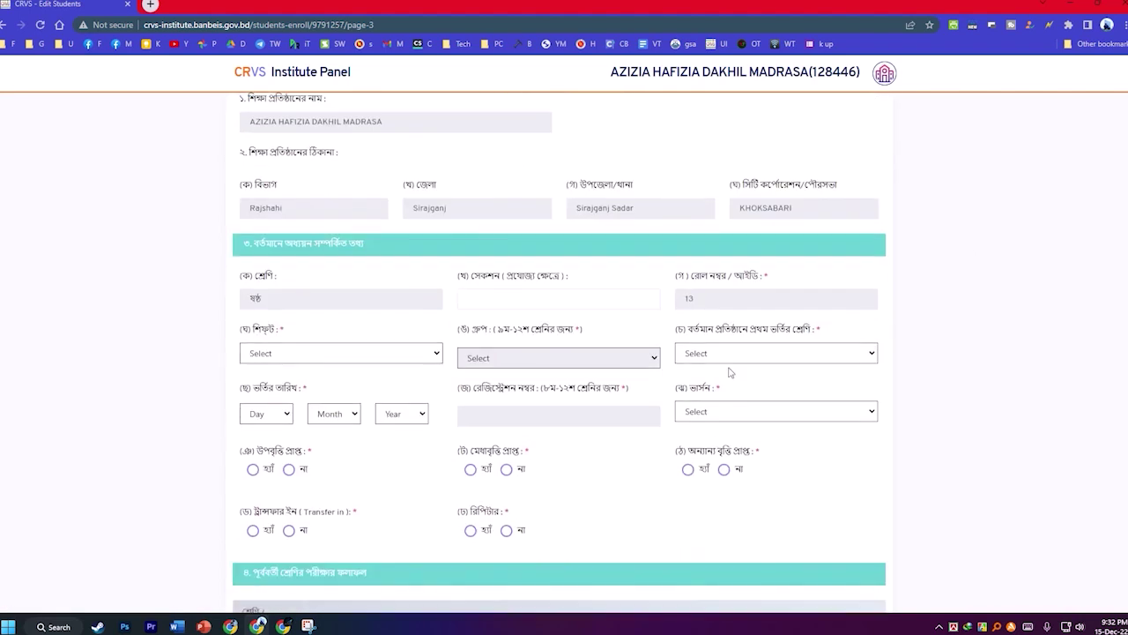
right_click(947, 232)
mouse_move(793, 404)
mouse_move(986, 425)
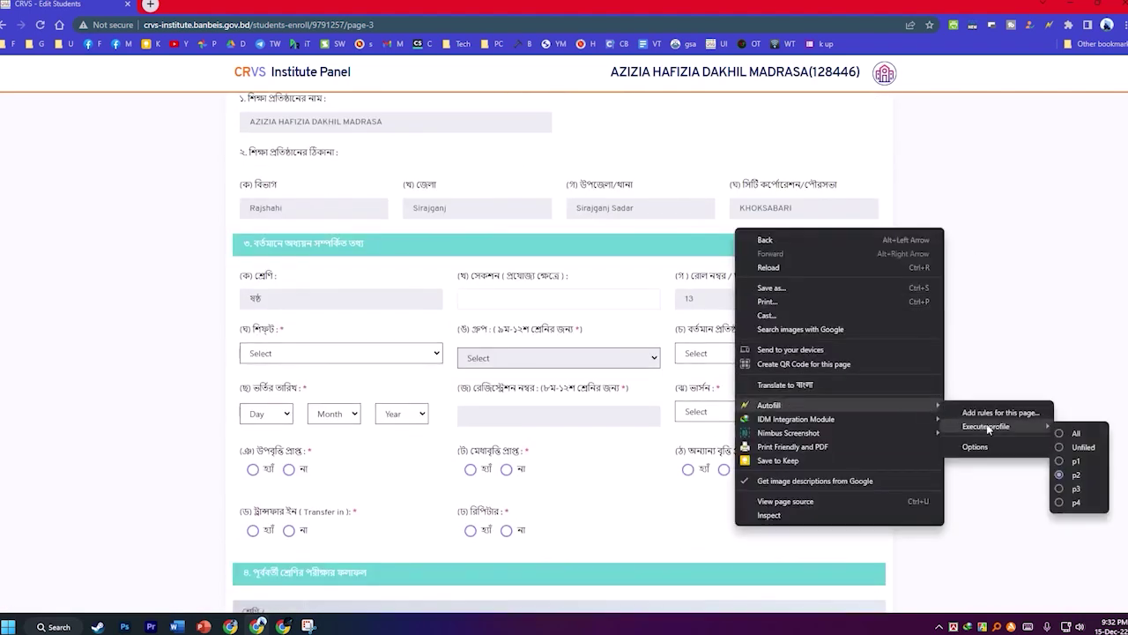
click(1083, 492)
Clear the missing-GPA warning by entering Pass as the previous exam GPA, then save page 3.
scroll(383, 284, down, 2)
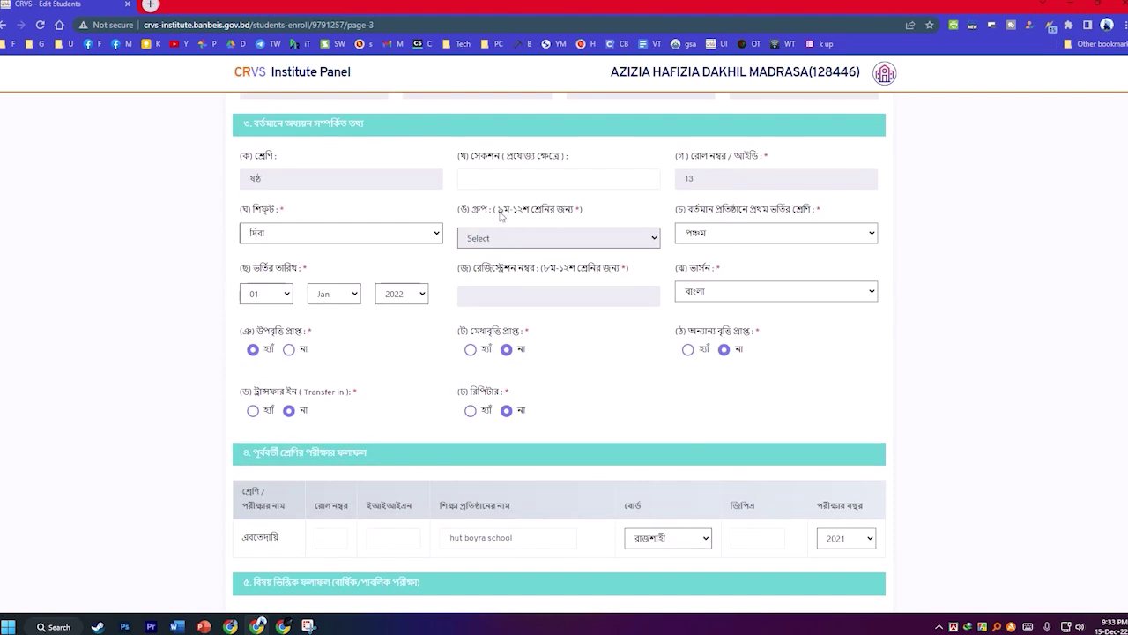
scroll(612, 291, down, 5)
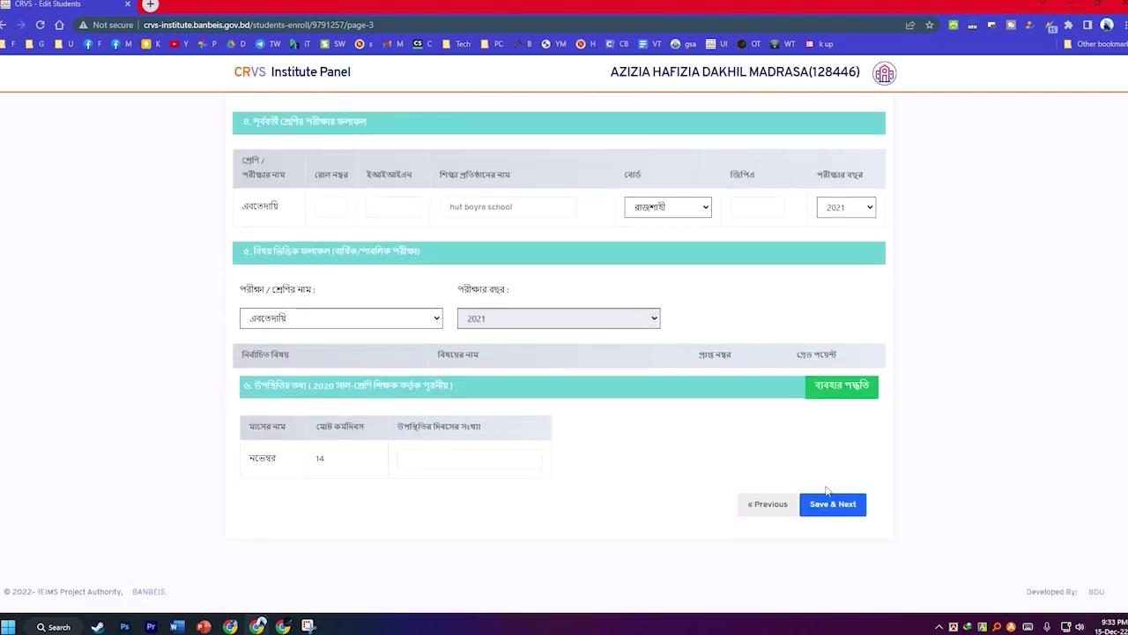
click(830, 504)
click(564, 384)
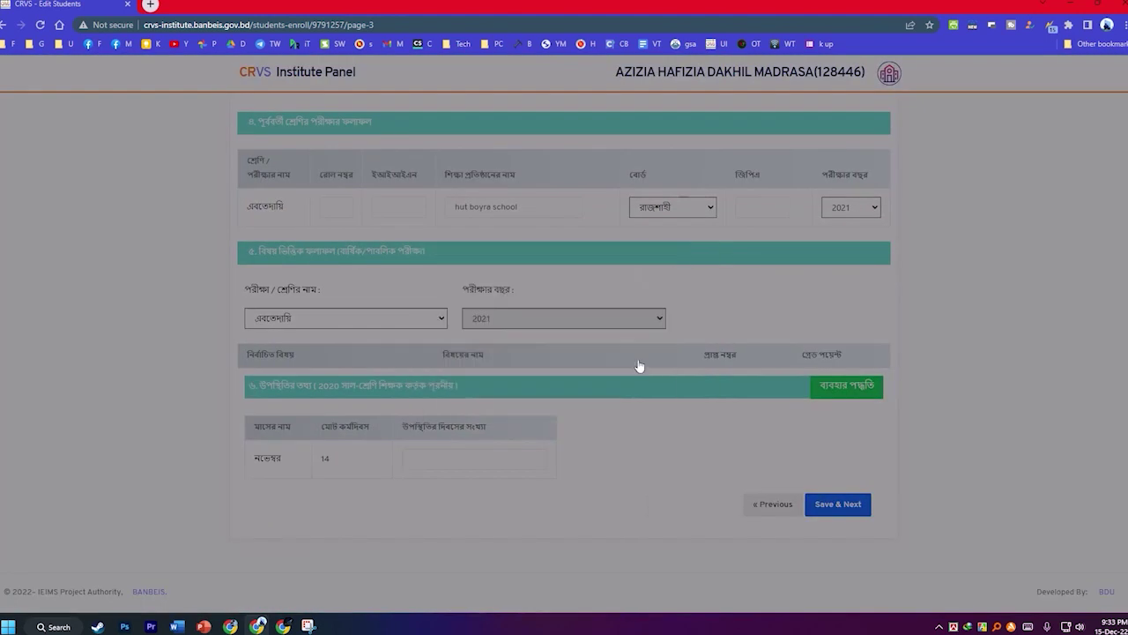
click(756, 207)
click(756, 256)
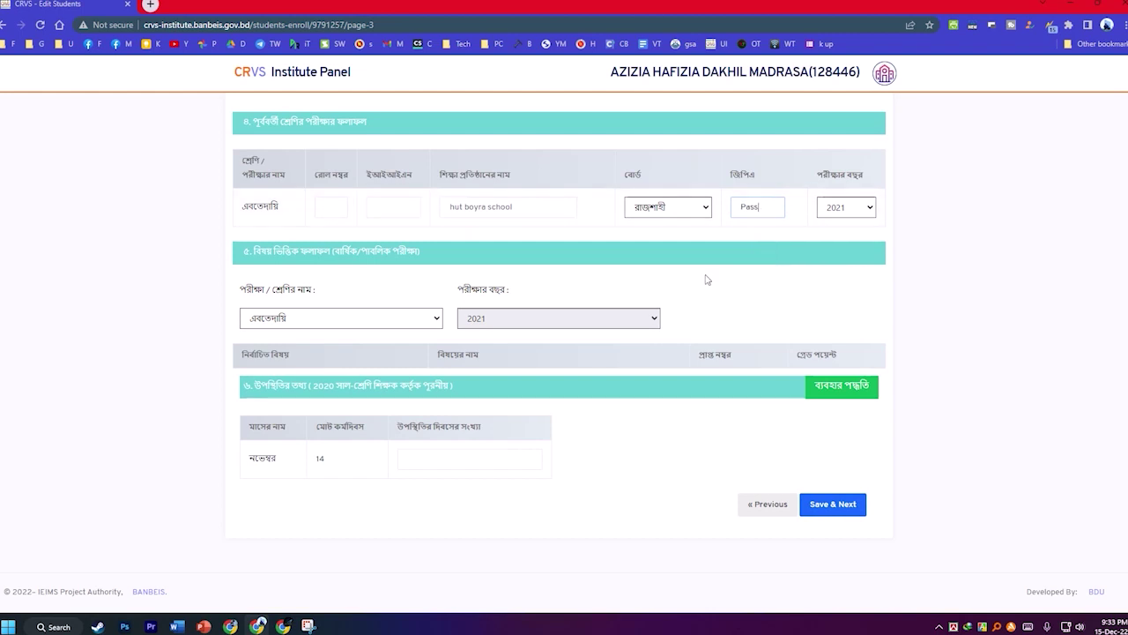
scroll(706, 280, up, 6)
scroll(377, 422, down, 10)
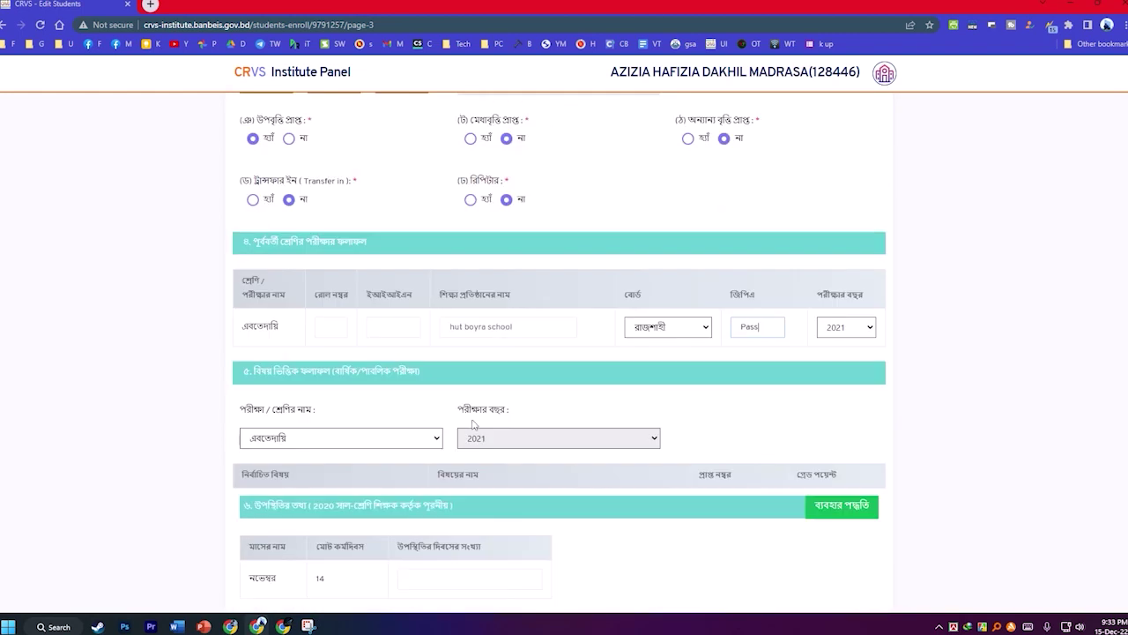
click(815, 507)
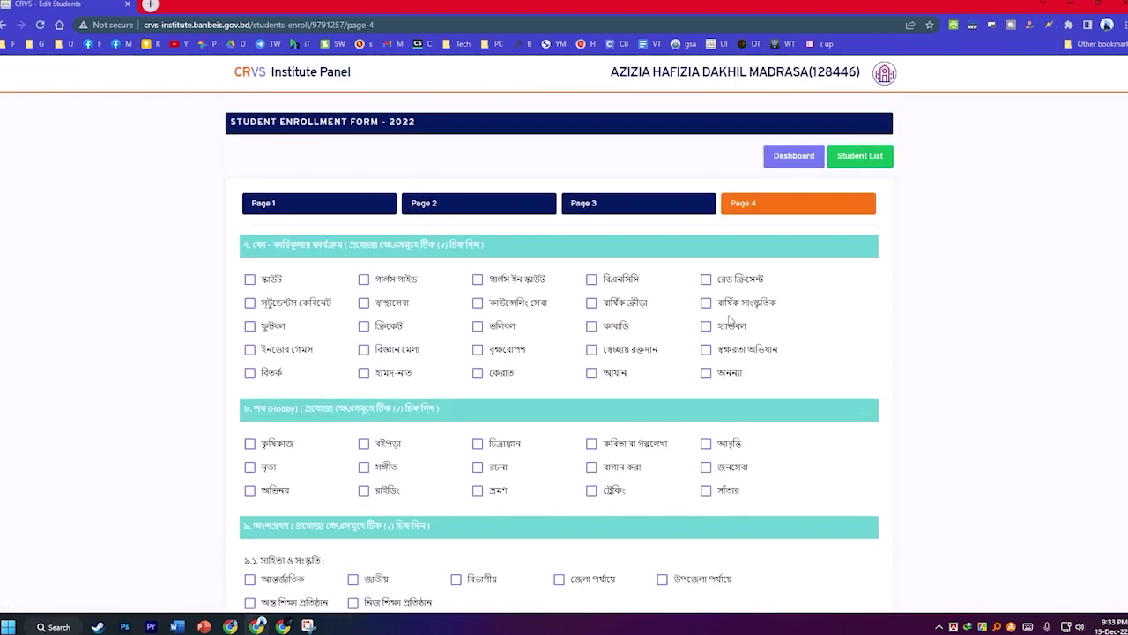
Fill page 4 using the p4 autofill profile.
right_click(901, 283)
mouse_move(962, 453)
mouse_move(829, 482)
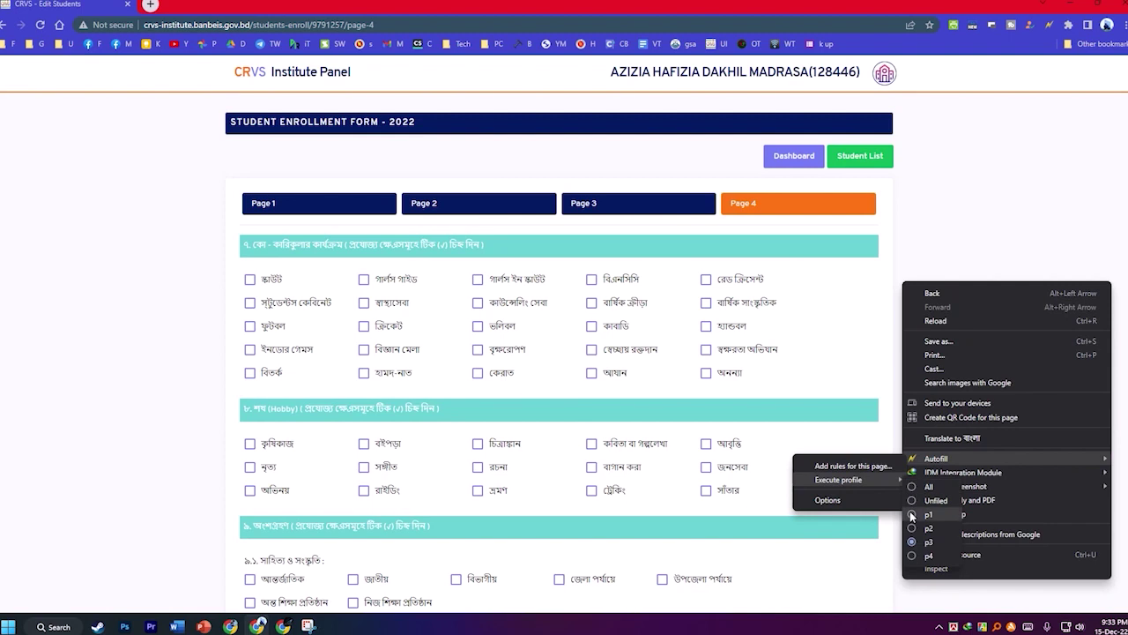
click(928, 556)
Save and finish the student's enrollment record.
scroll(638, 316, down, 15)
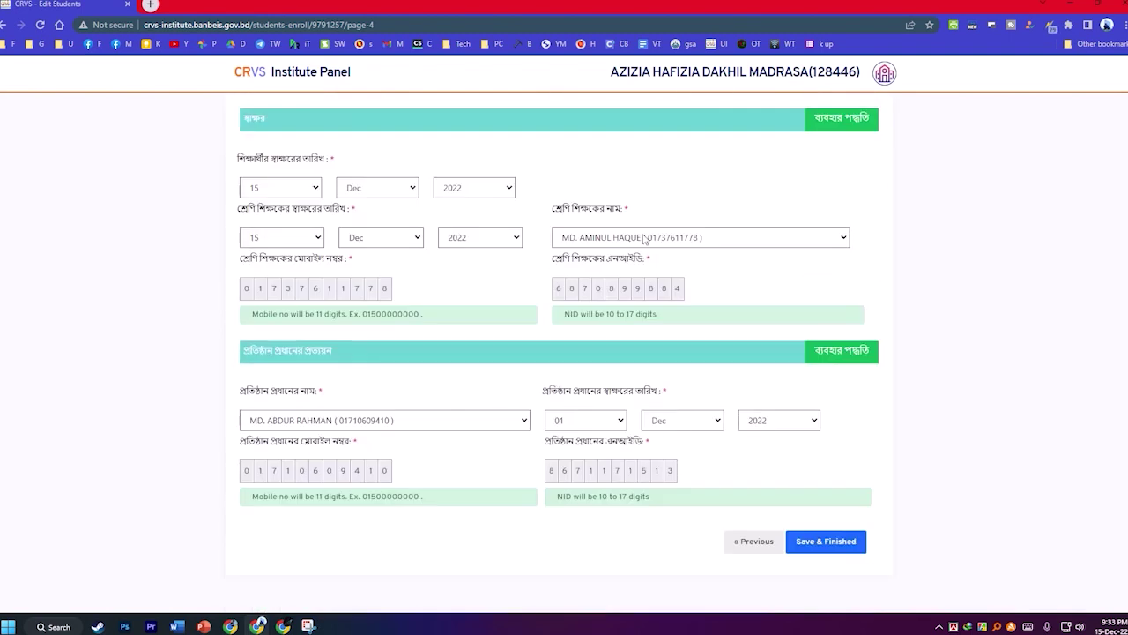
scroll(372, 276, up, 4)
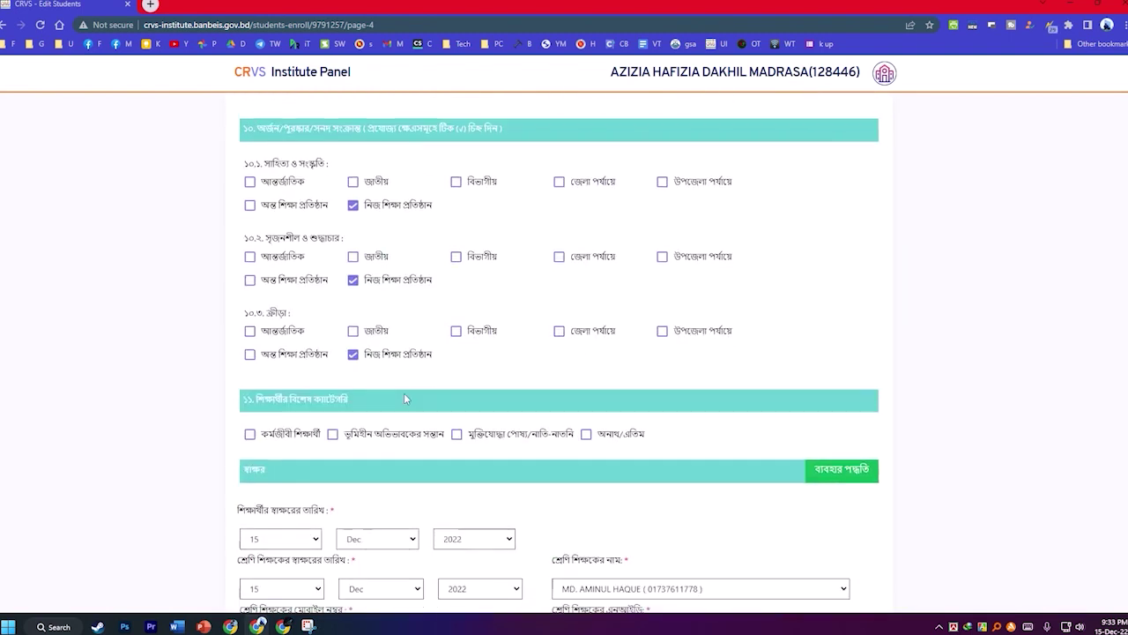
scroll(404, 399, down, 5)
click(818, 499)
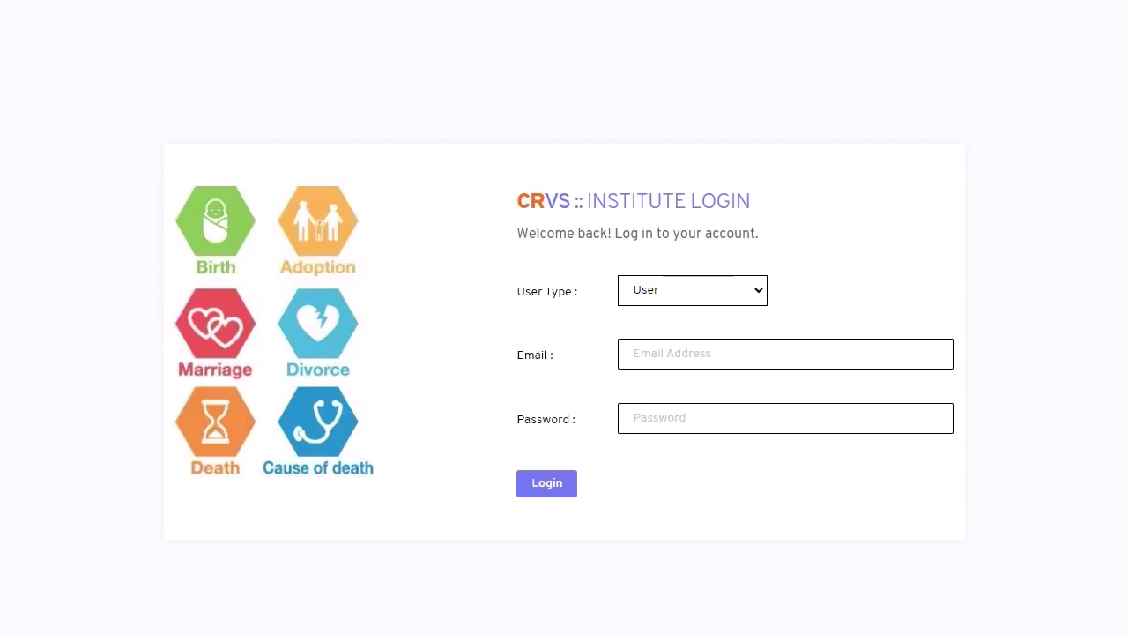
Log in as Admin with the saved EIIN credentials.
click(710, 296)
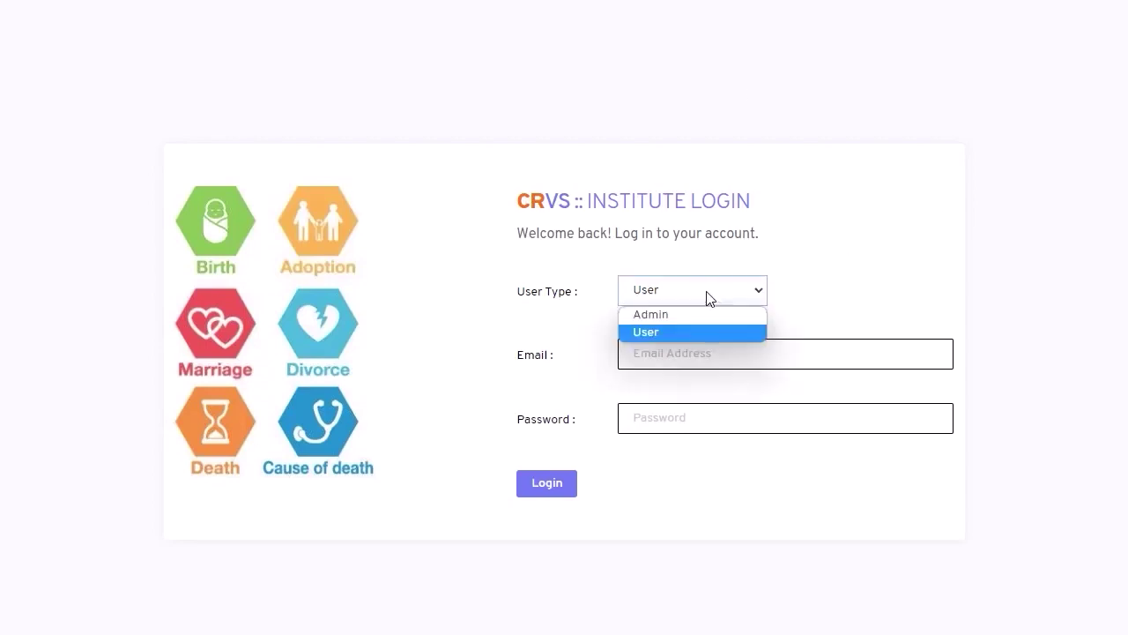
click(666, 319)
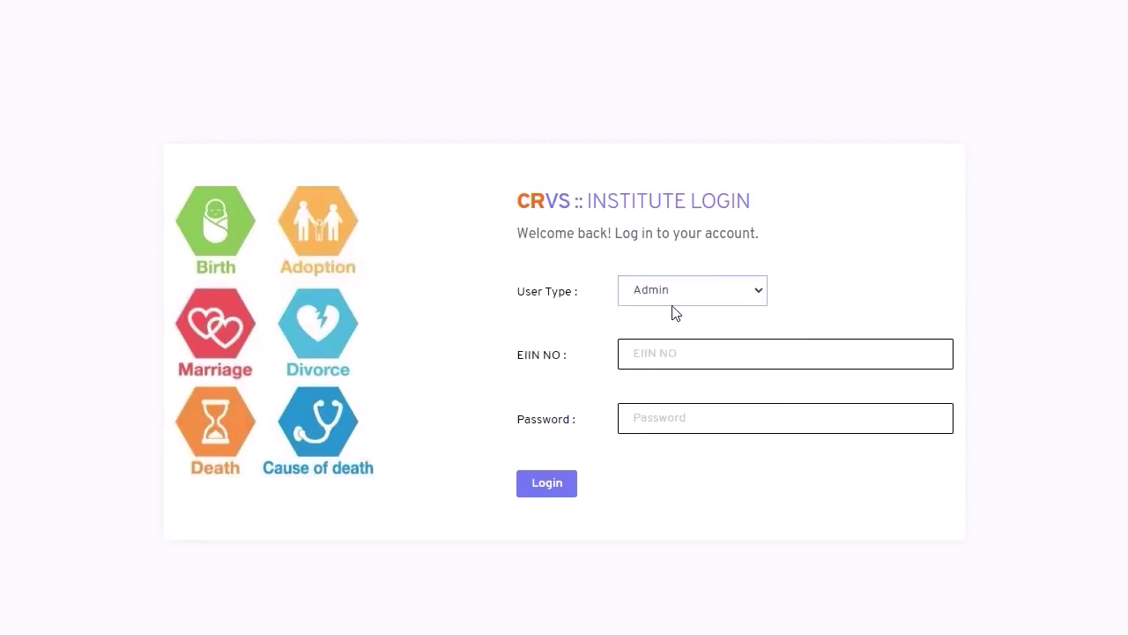
click(668, 352)
click(761, 408)
click(538, 487)
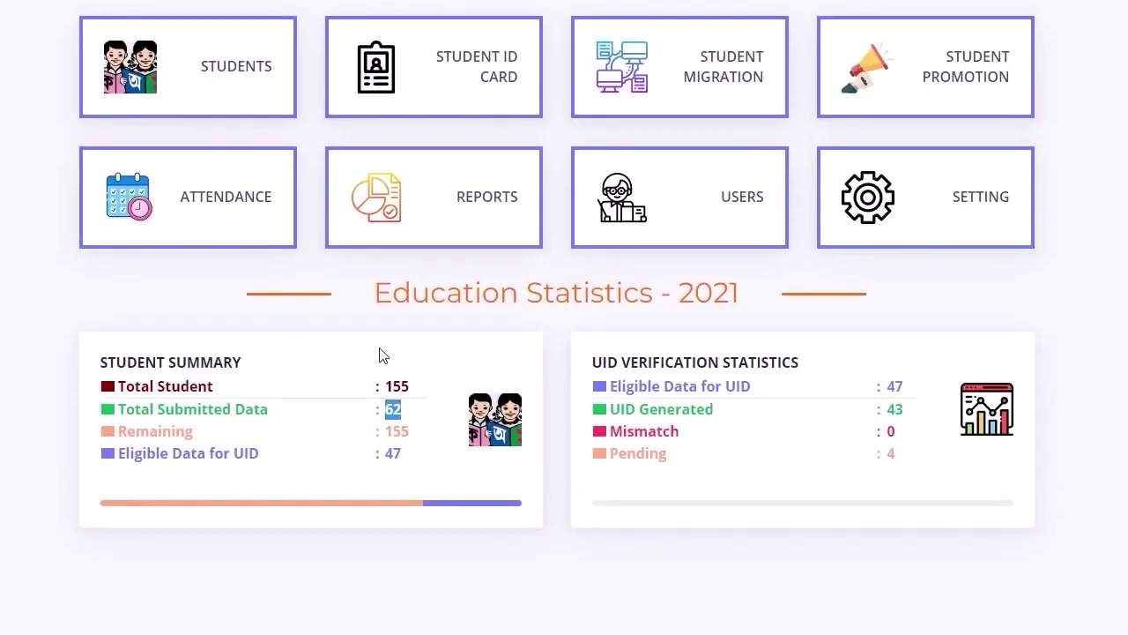
Open a blank Student Enrollment Form from the Students menu.
mouse_move(246, 65)
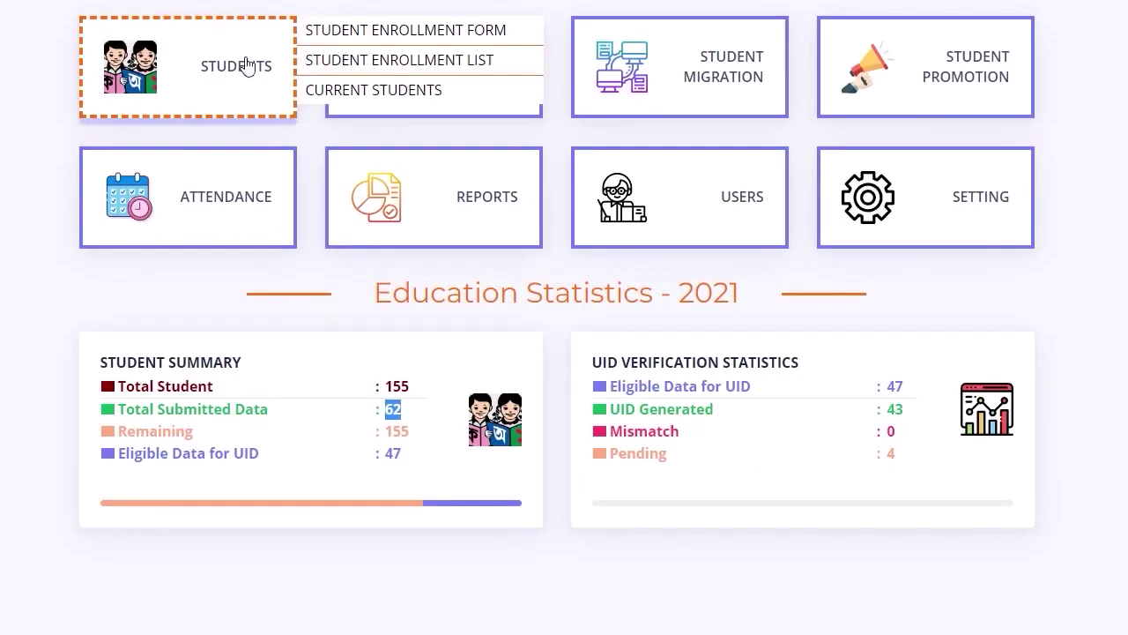
click(432, 33)
scroll(801, 348, down, 4)
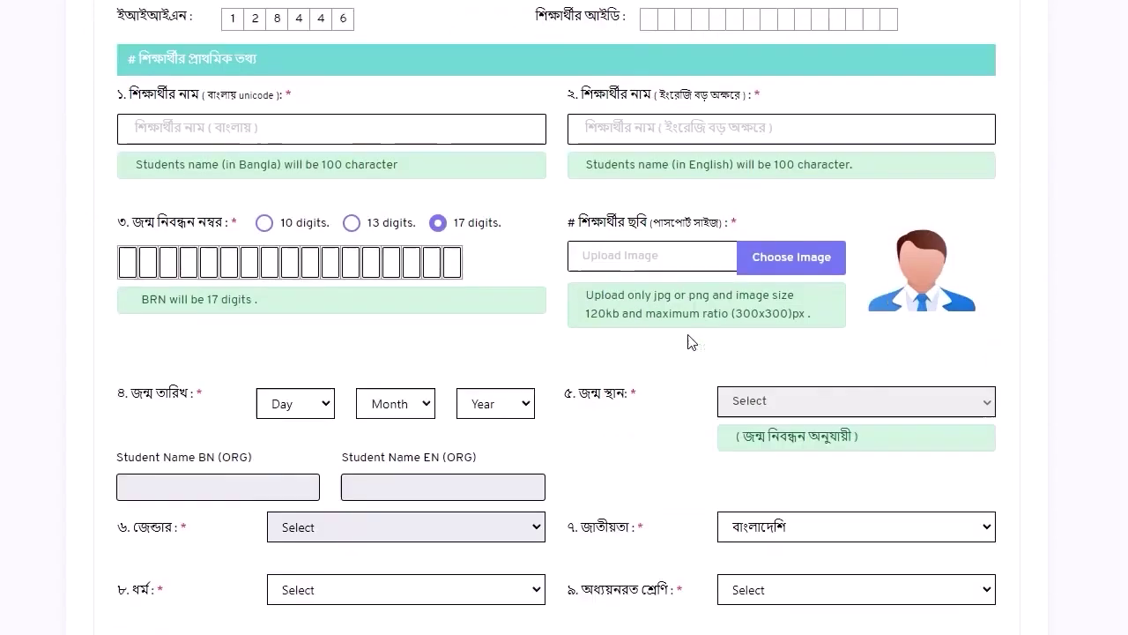
scroll(693, 343, down, 8)
scroll(746, 368, up, 2)
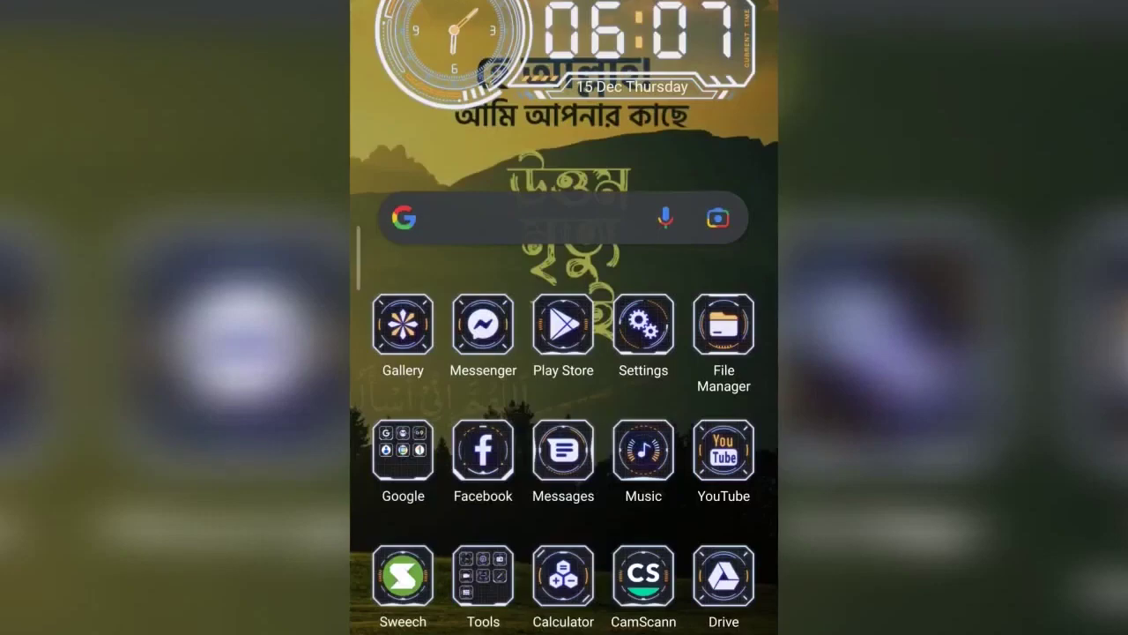
In CamScanner, scan the student's photo in batch mode with the flash set to Torch.
click(644, 575)
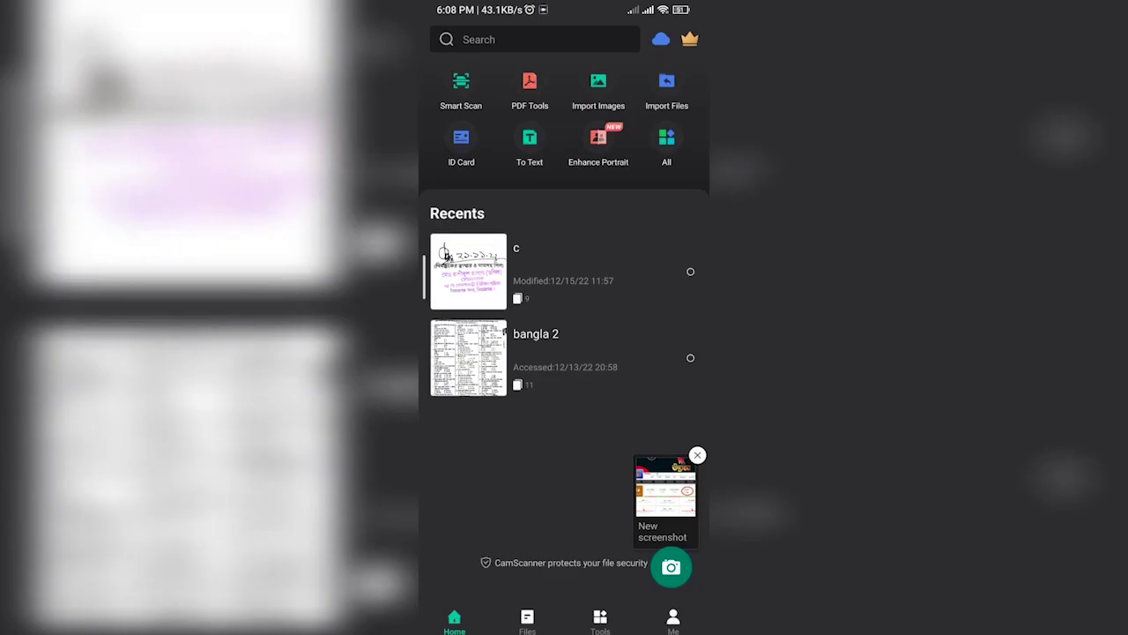
click(672, 567)
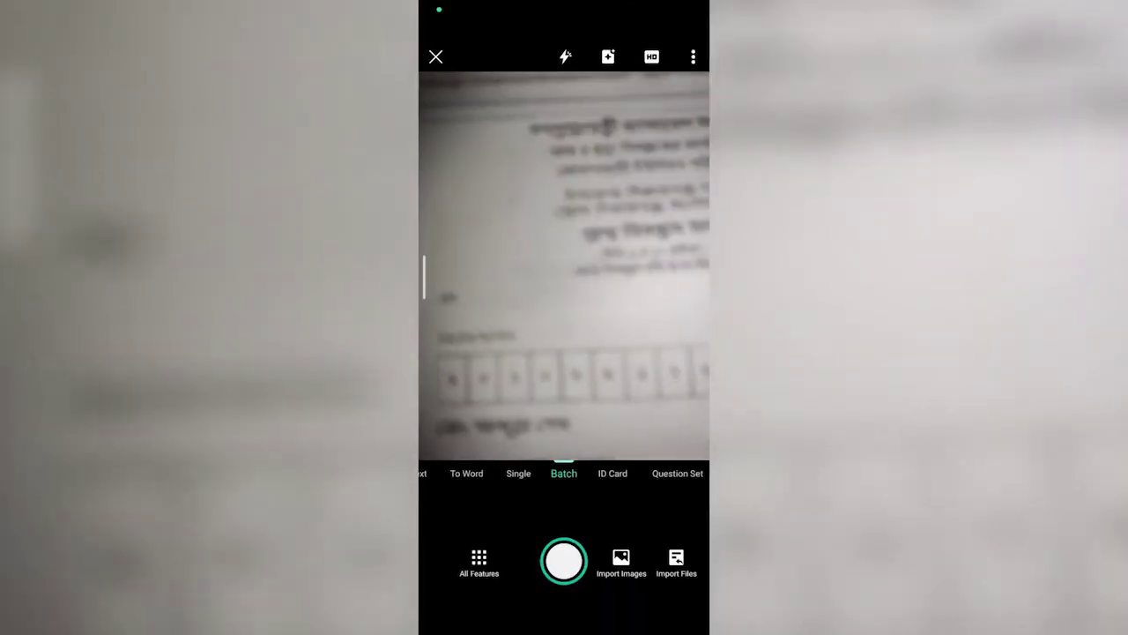
click(565, 57)
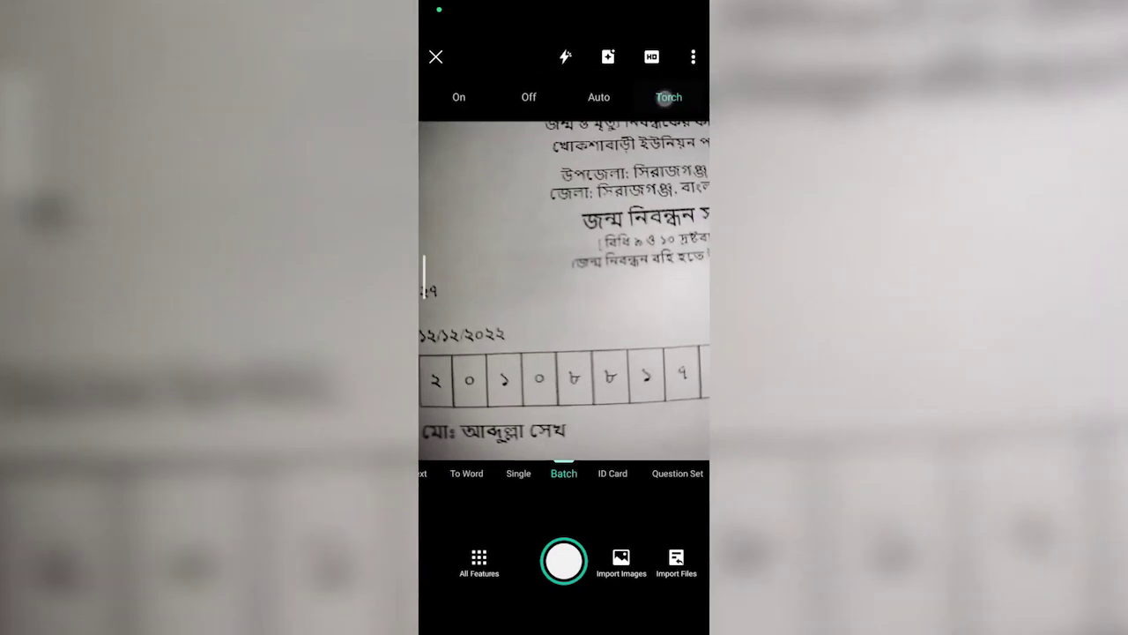
click(550, 284)
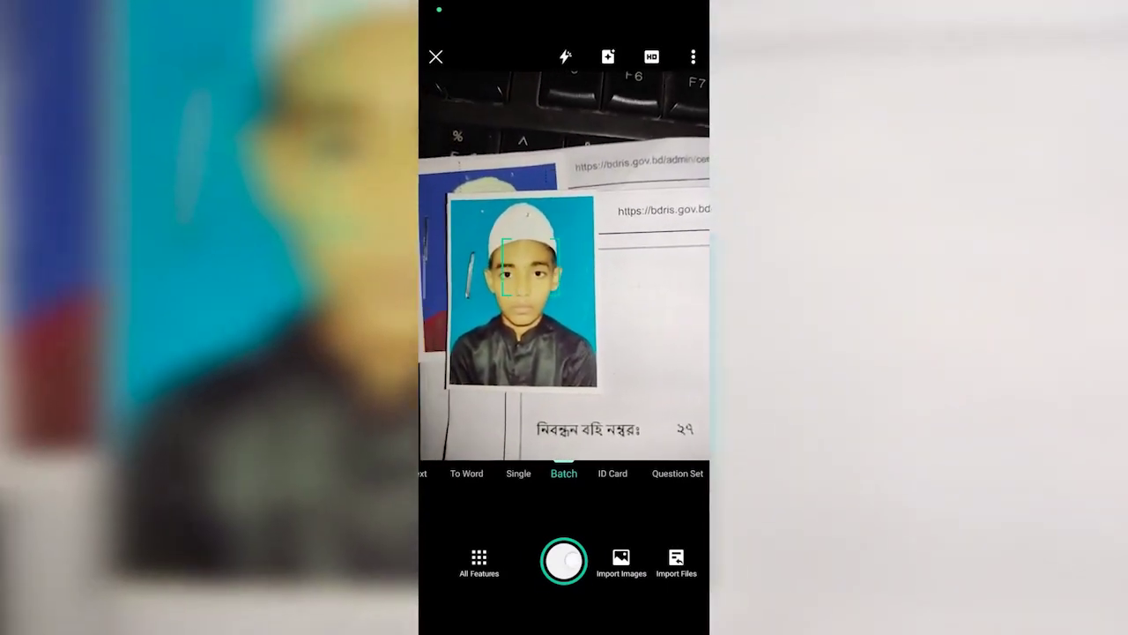
click(564, 561)
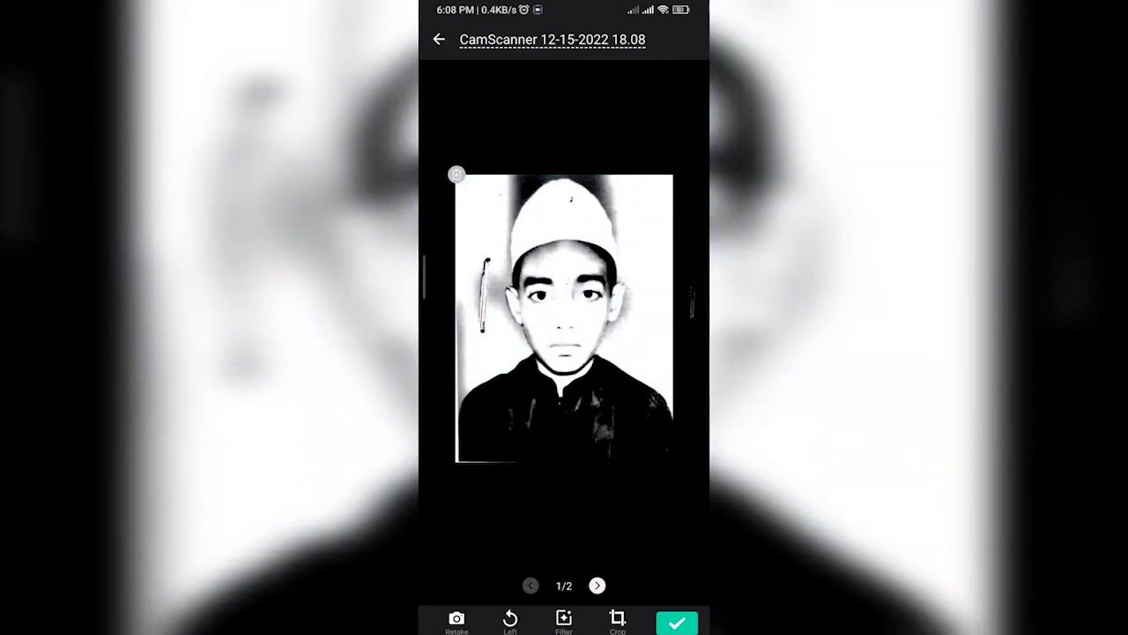
Apply the Lighten filter to all scanned pages and save the scan.
click(564, 620)
drag(572, 558, 660, 558)
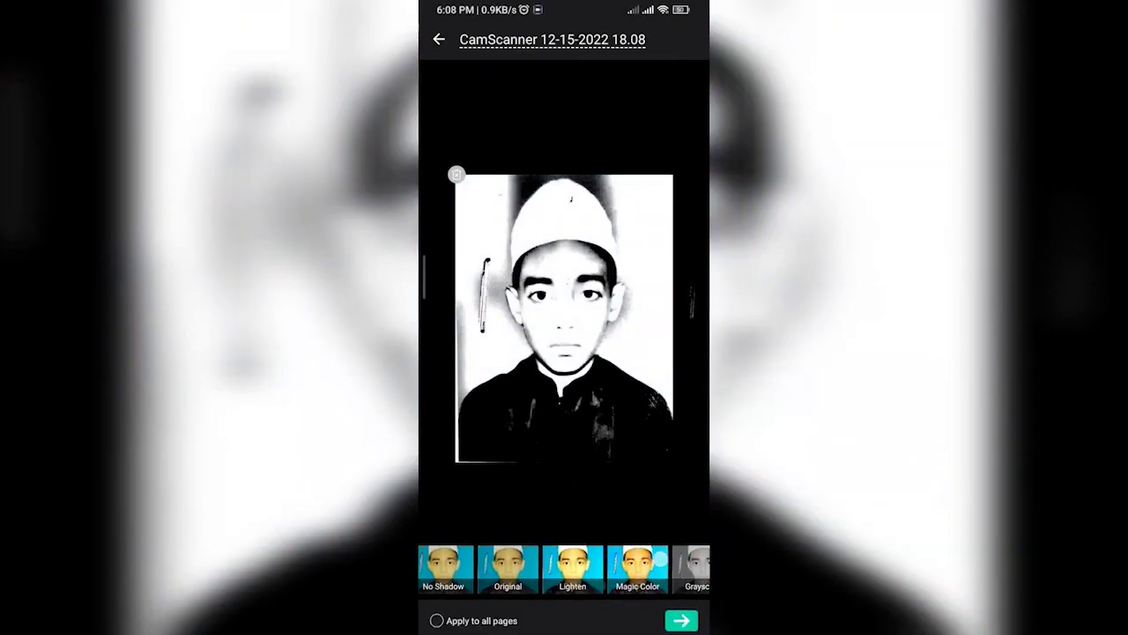
click(572, 568)
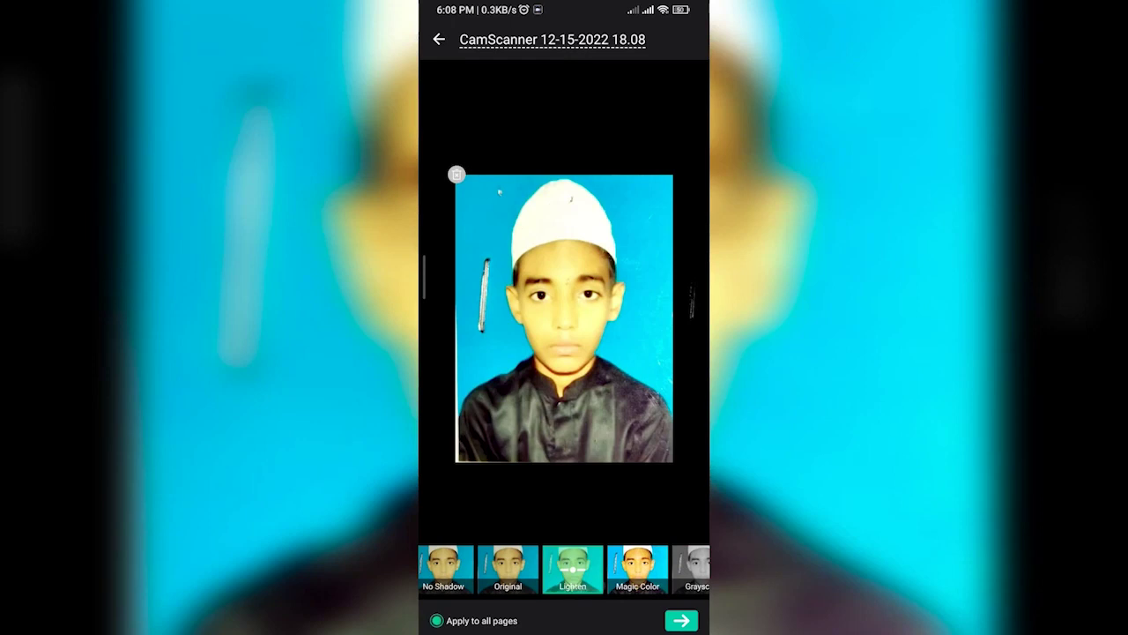
click(681, 620)
click(597, 586)
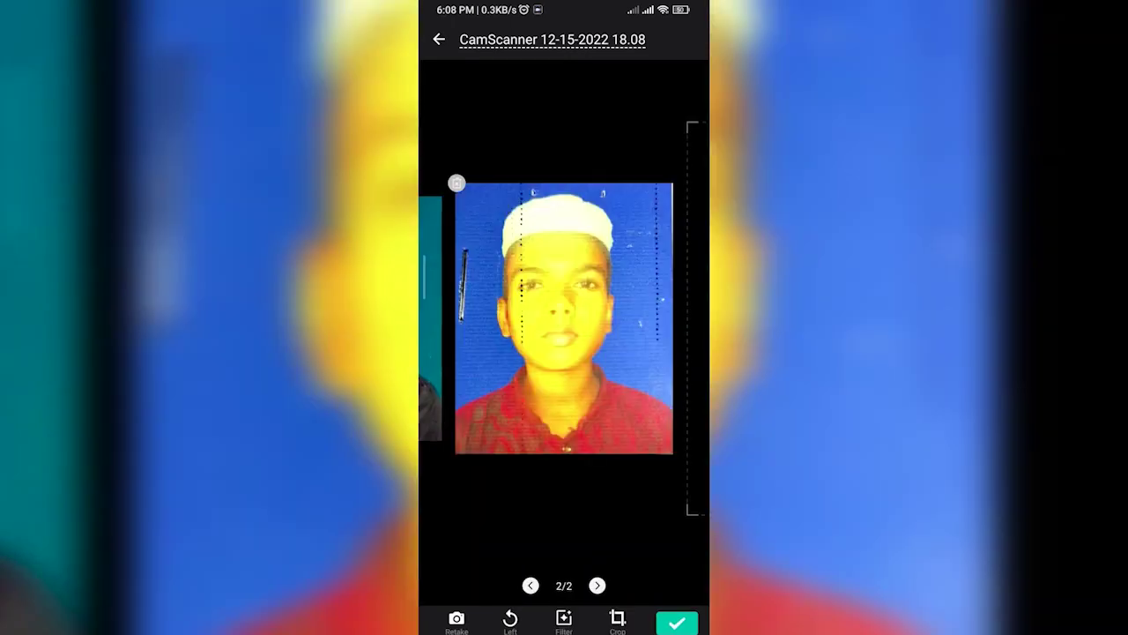
click(529, 585)
click(676, 622)
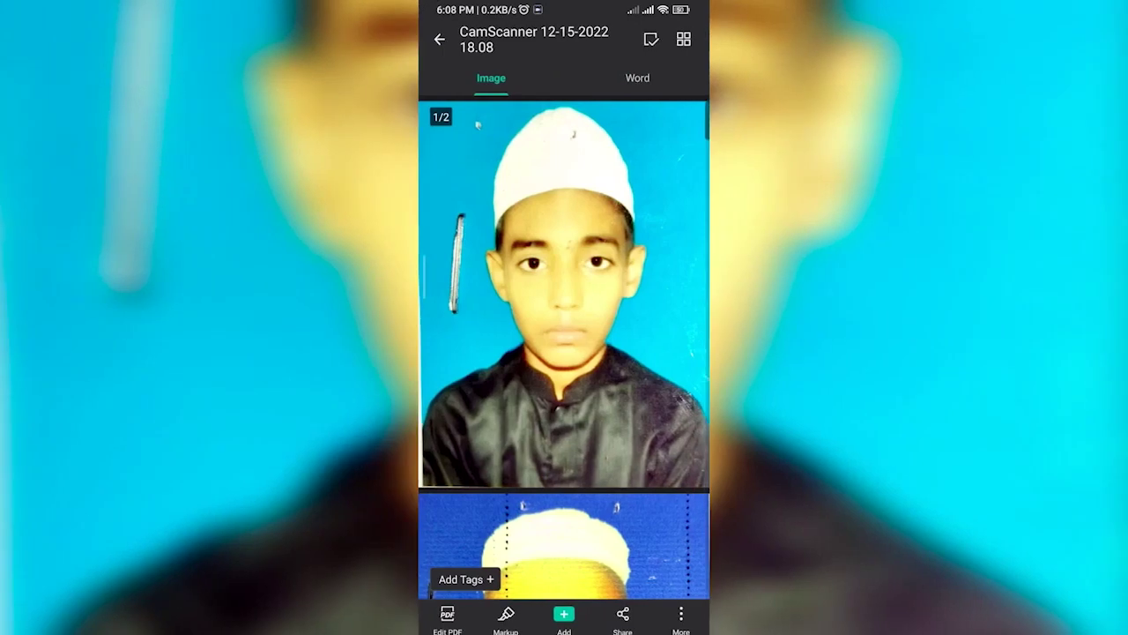
Rename the scanned document to 'e'.
click(564, 291)
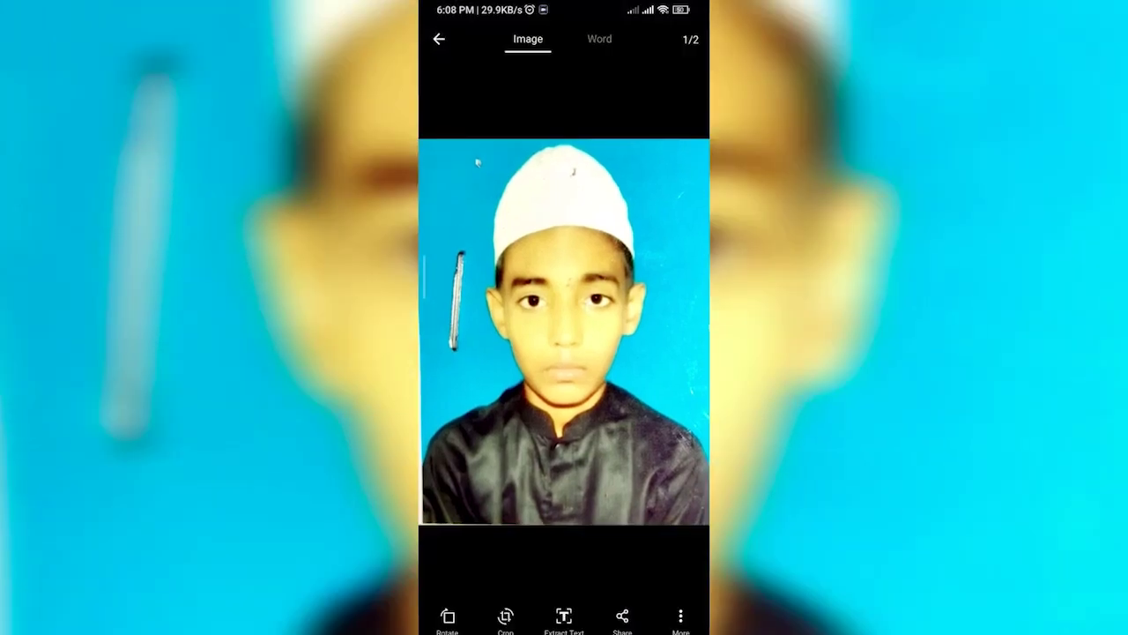
click(439, 38)
click(681, 617)
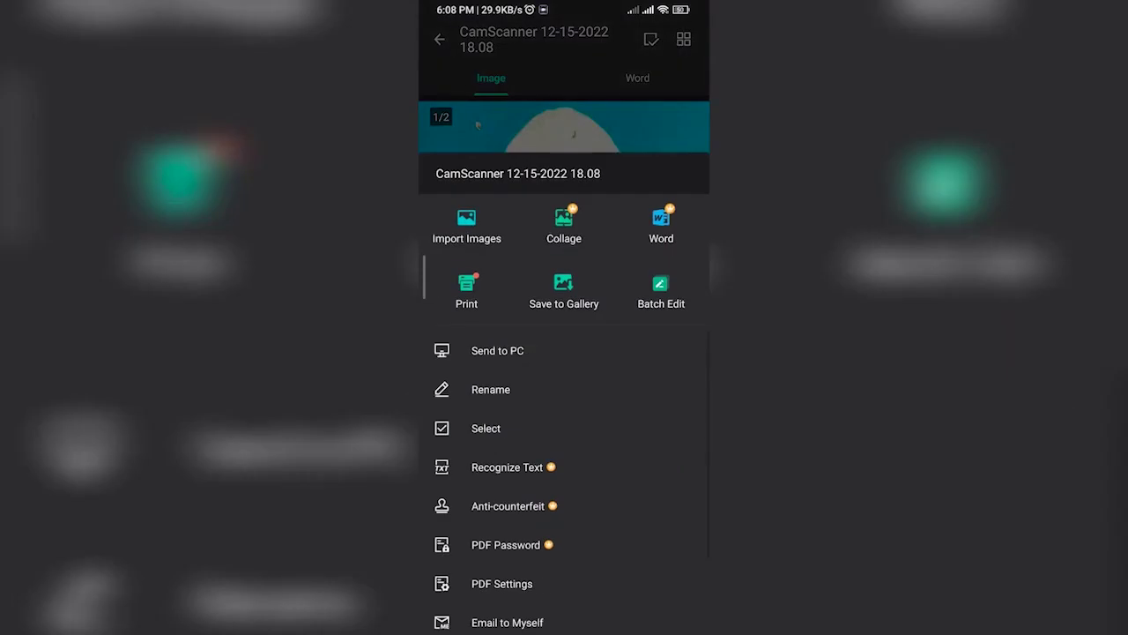
click(523, 386)
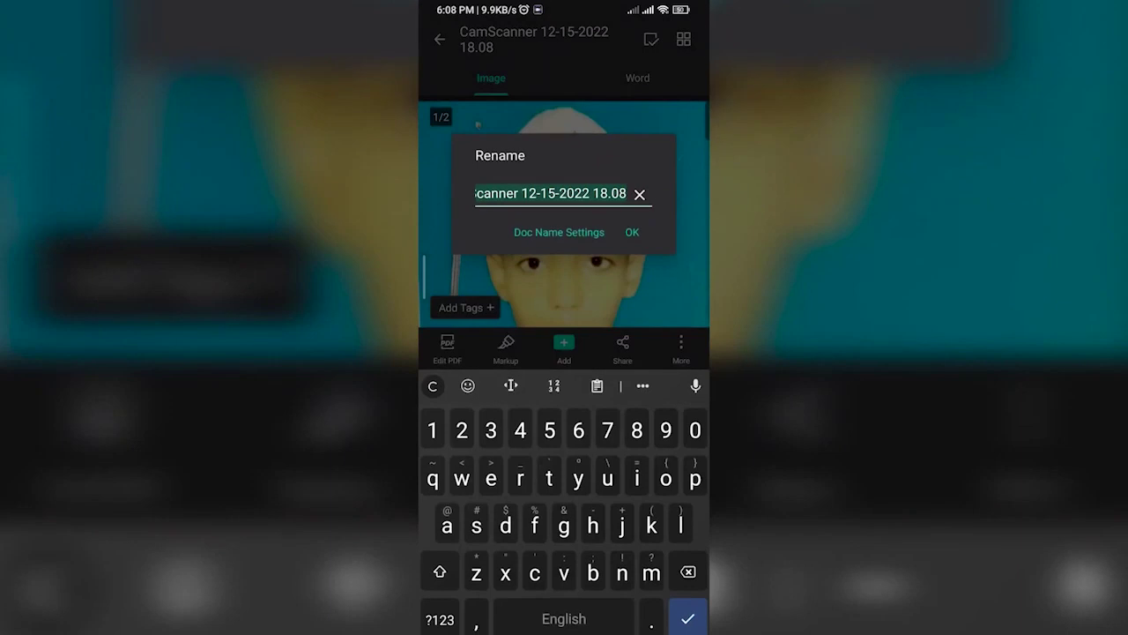
text(c)
click(632, 232)
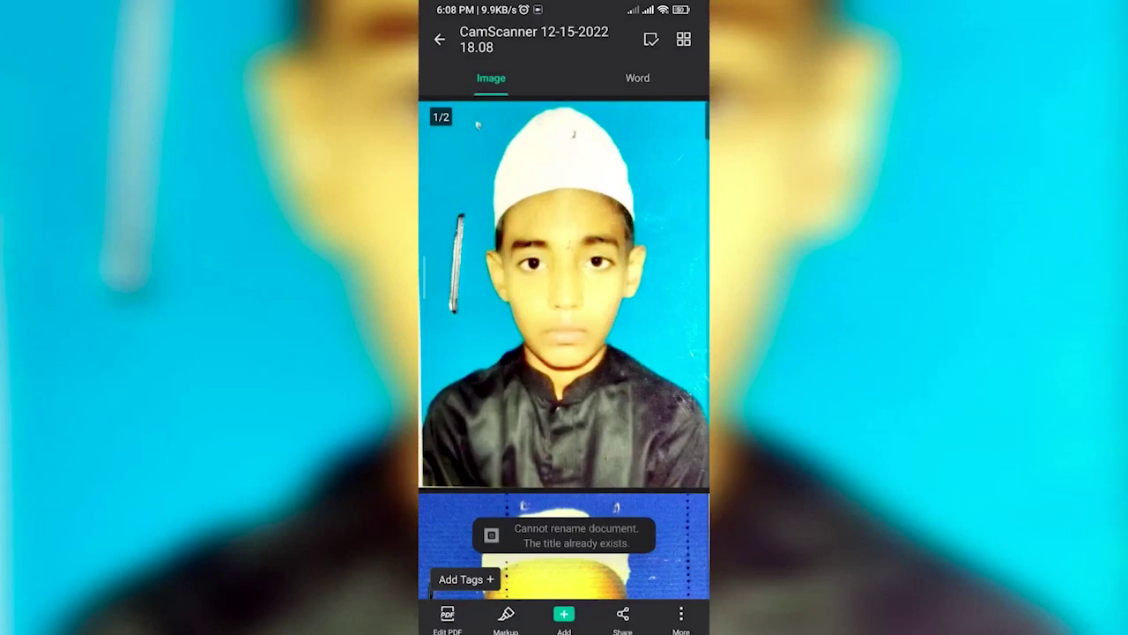
click(682, 614)
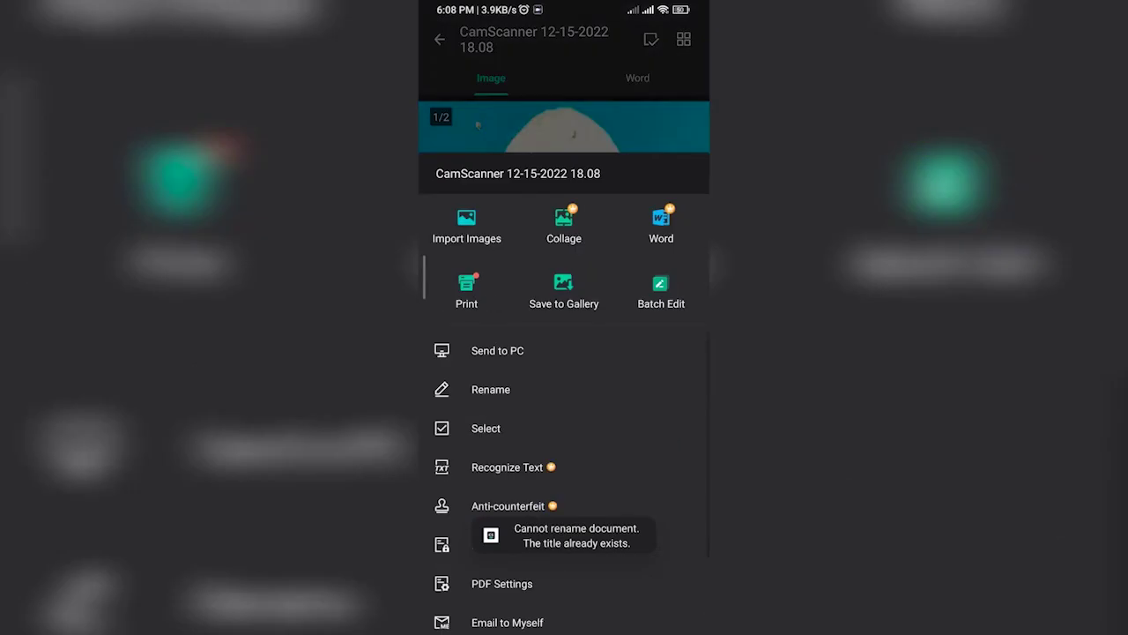
click(494, 384)
text(e)
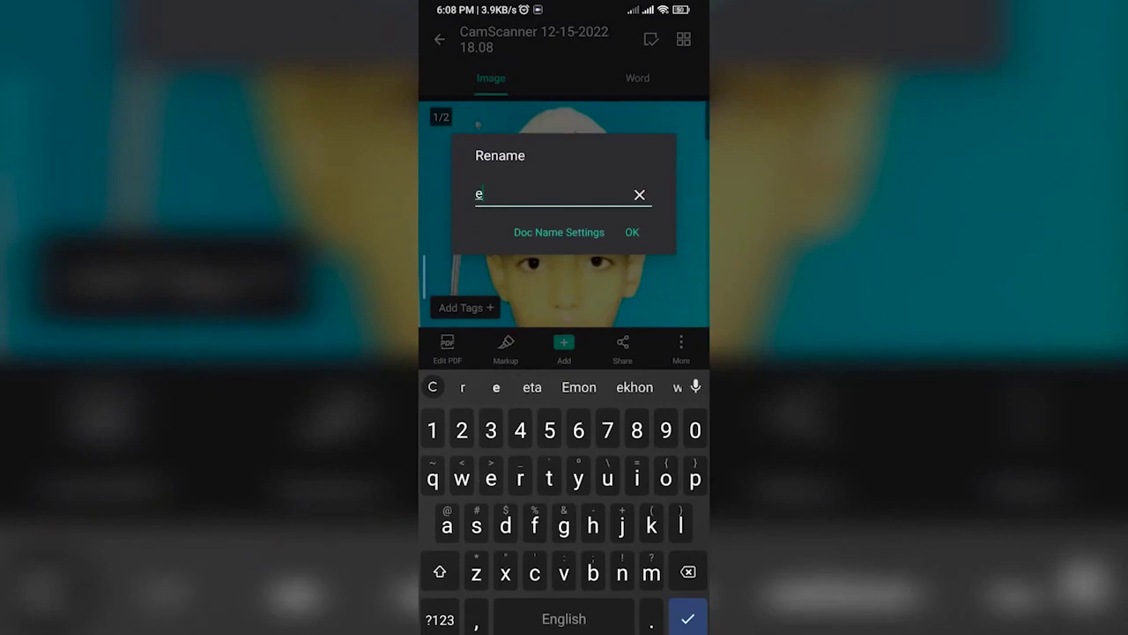
click(633, 232)
Save the scanned pages to the gallery, then start the Sweech file server.
click(681, 615)
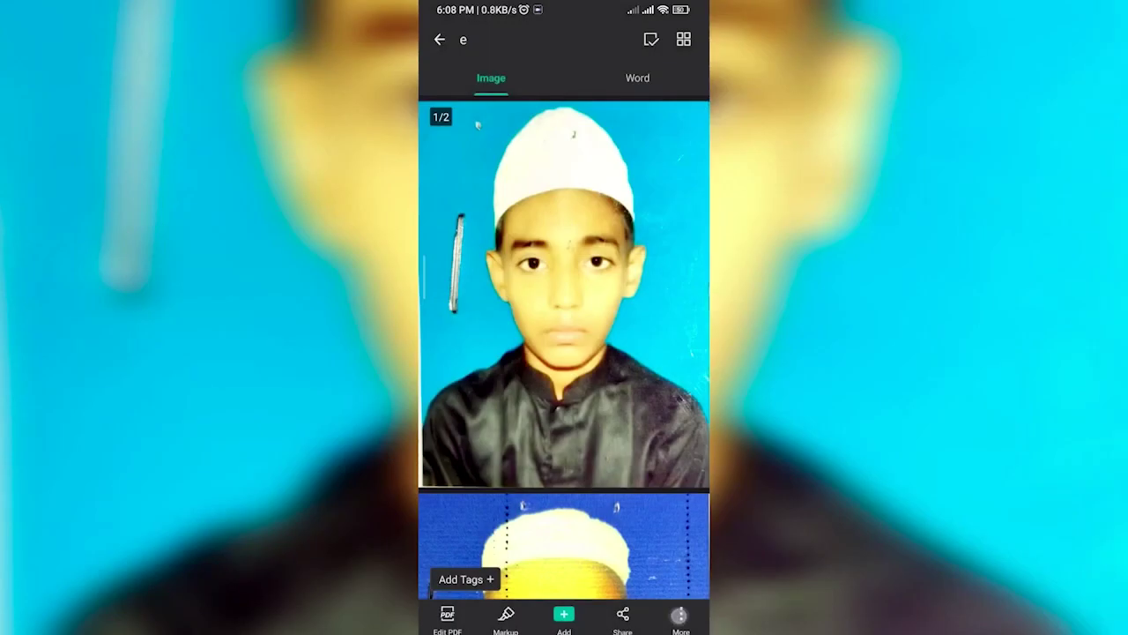
click(562, 287)
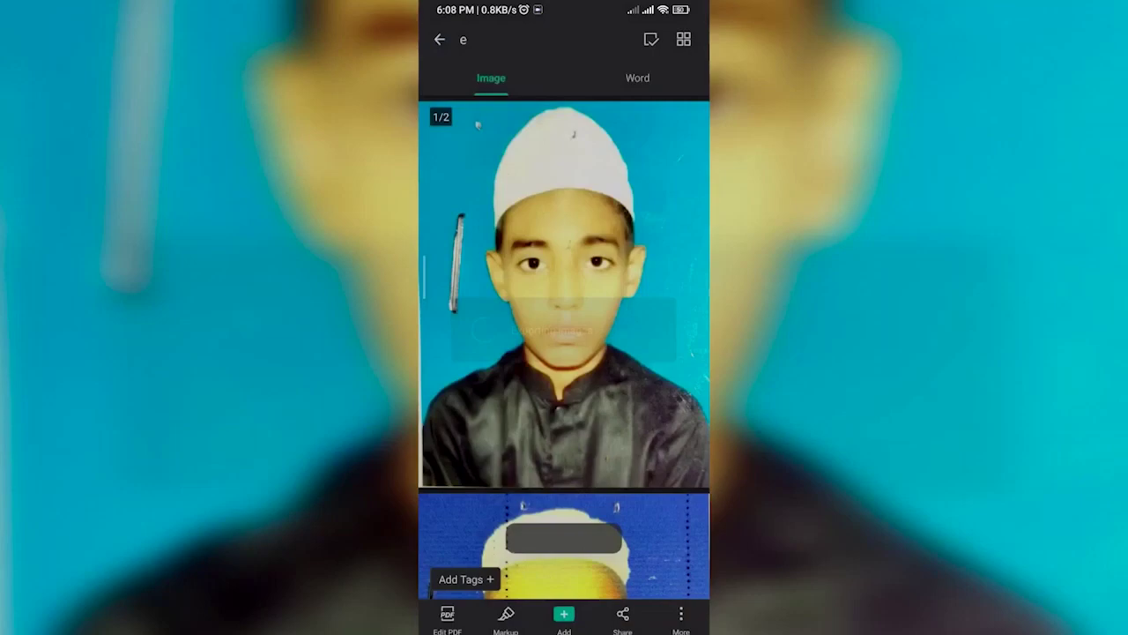
scroll(564, 353, down, 3)
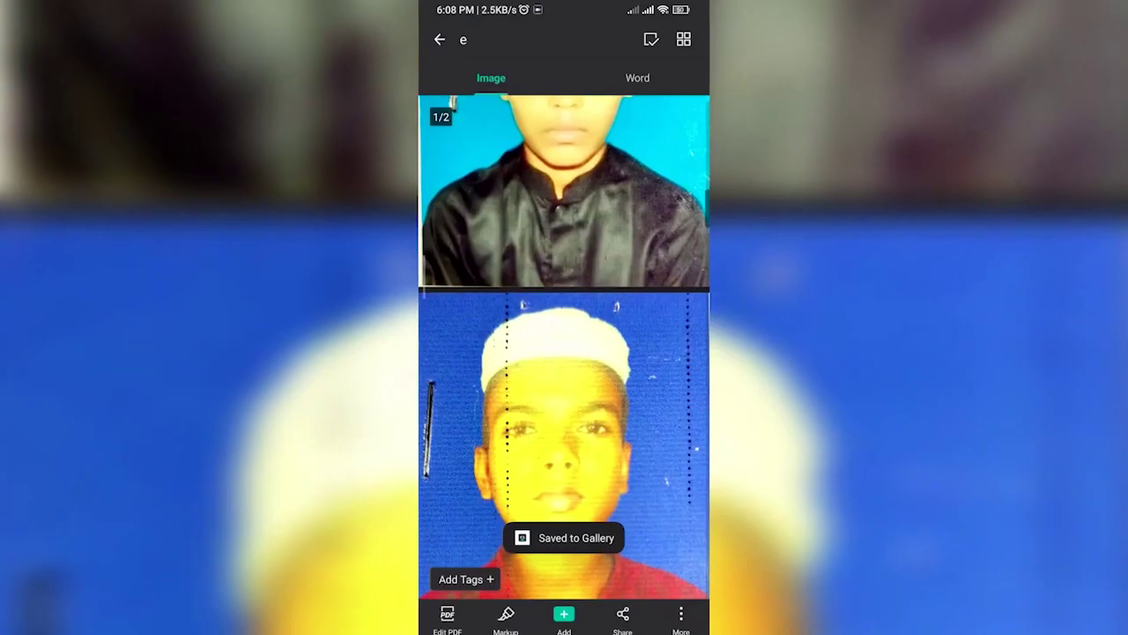
key(super)
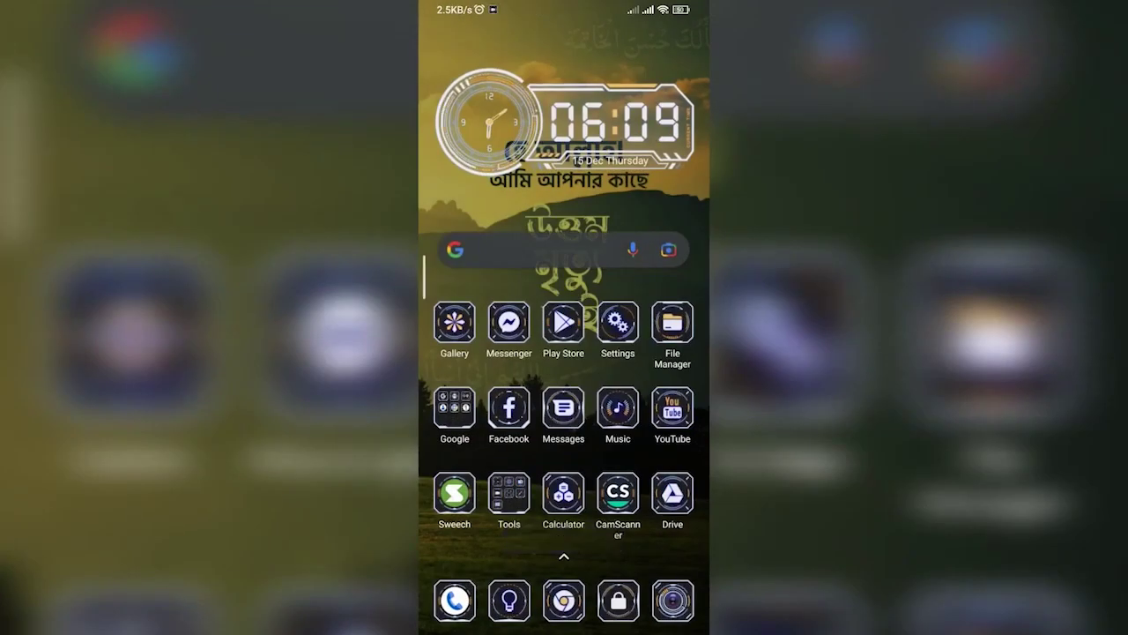
click(454, 494)
click(564, 330)
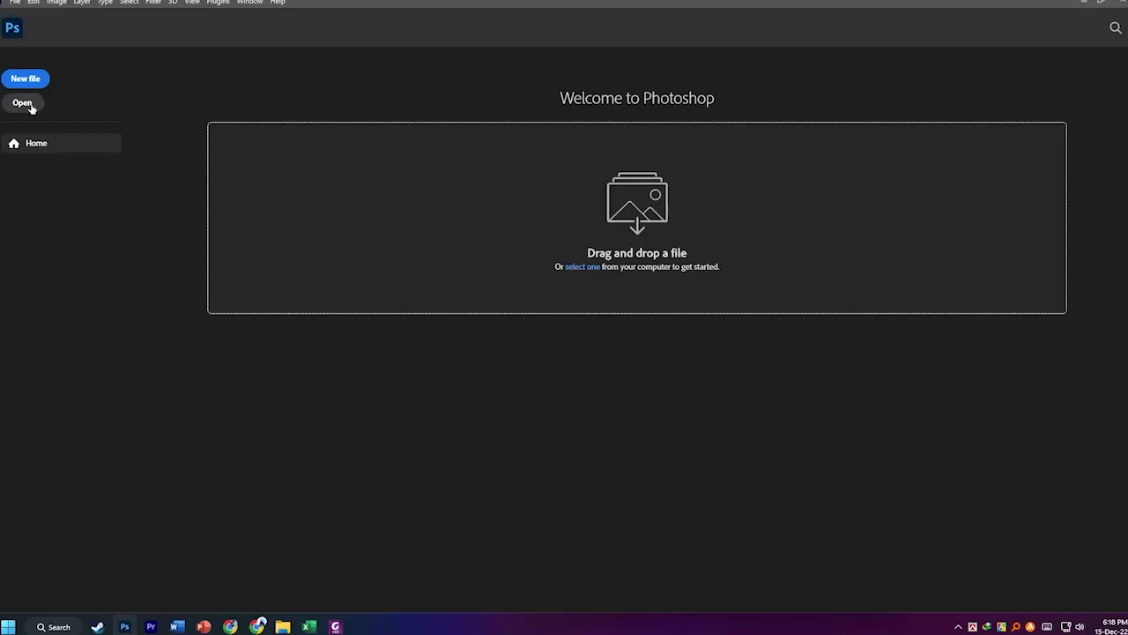
Open e_1.jpg and e_2.jpg from the Downloads folder and switch to e_1.jpg.
click(26, 104)
click(137, 193)
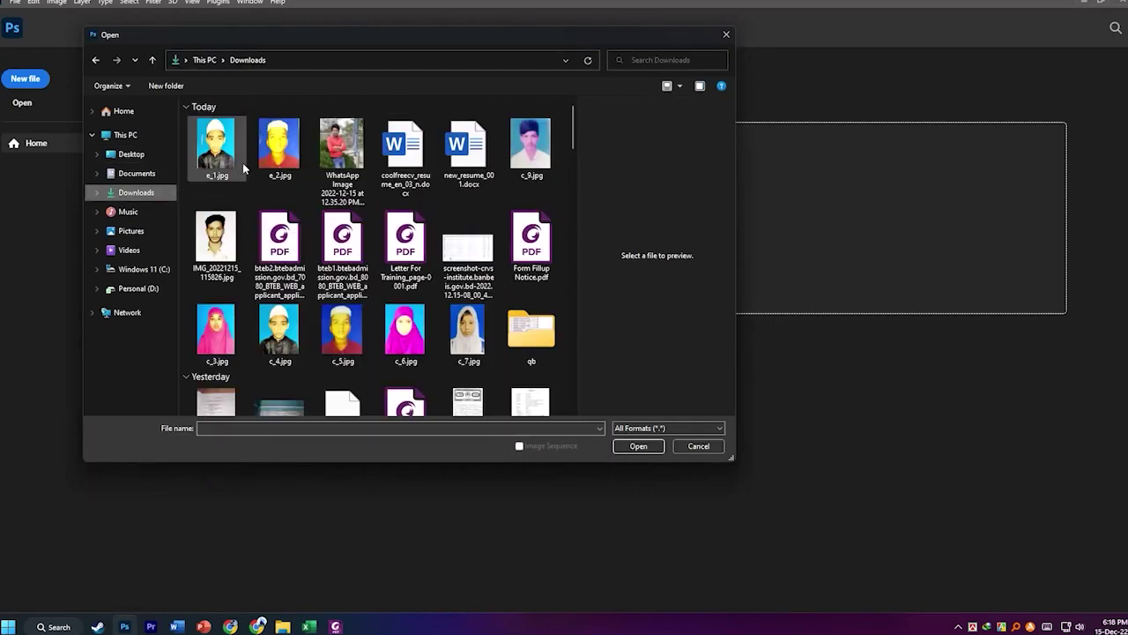
click(199, 174)
ctrl+click(279, 148)
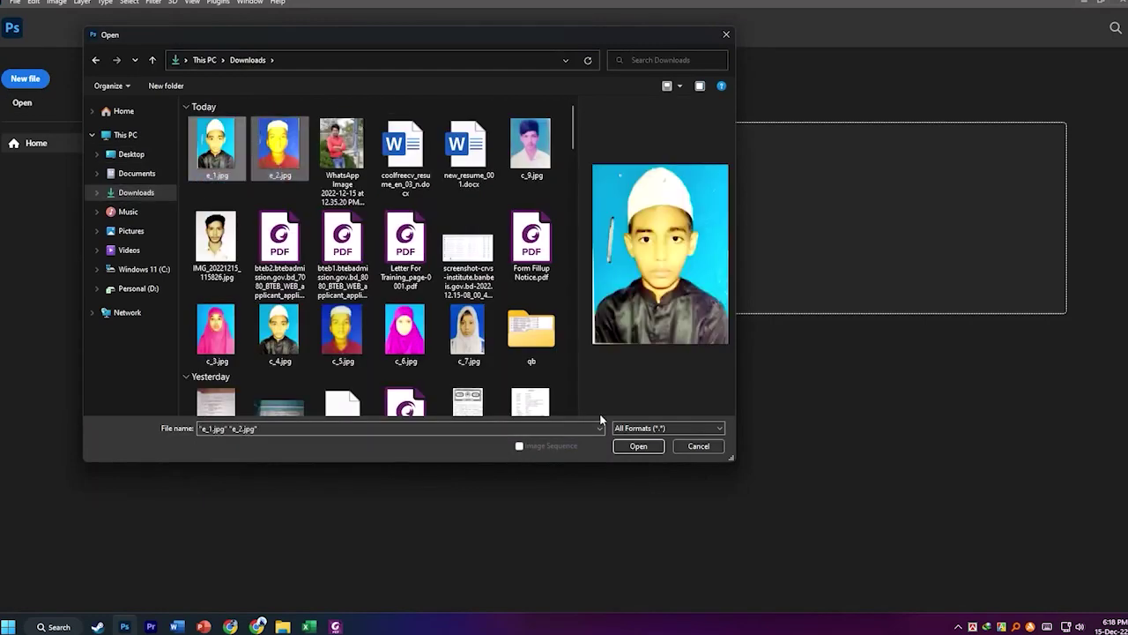
click(639, 446)
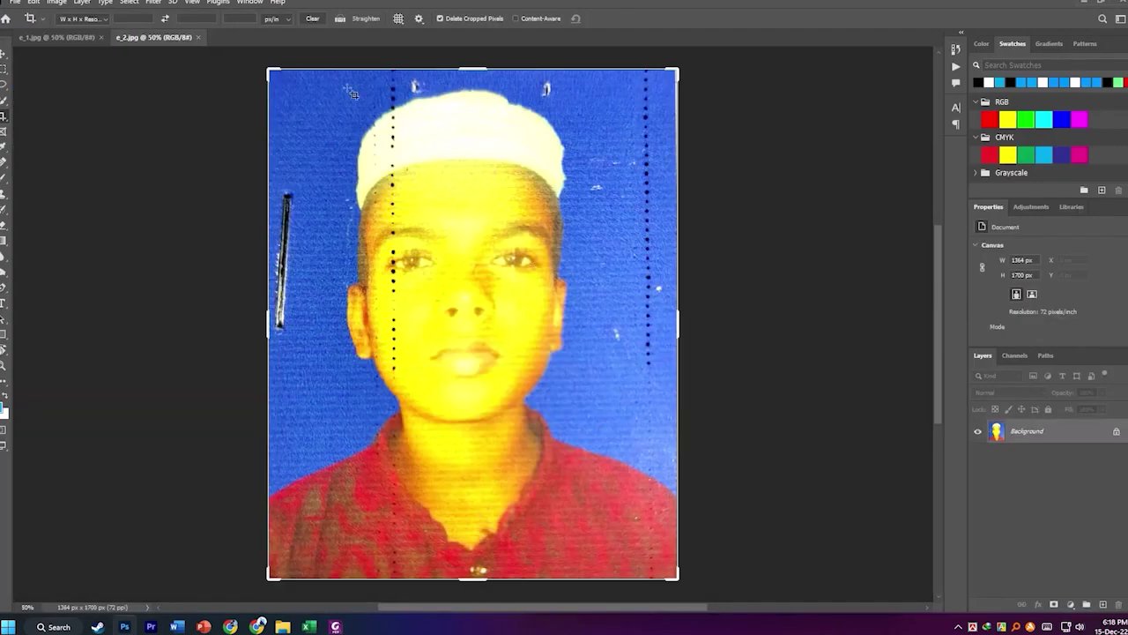
click(57, 37)
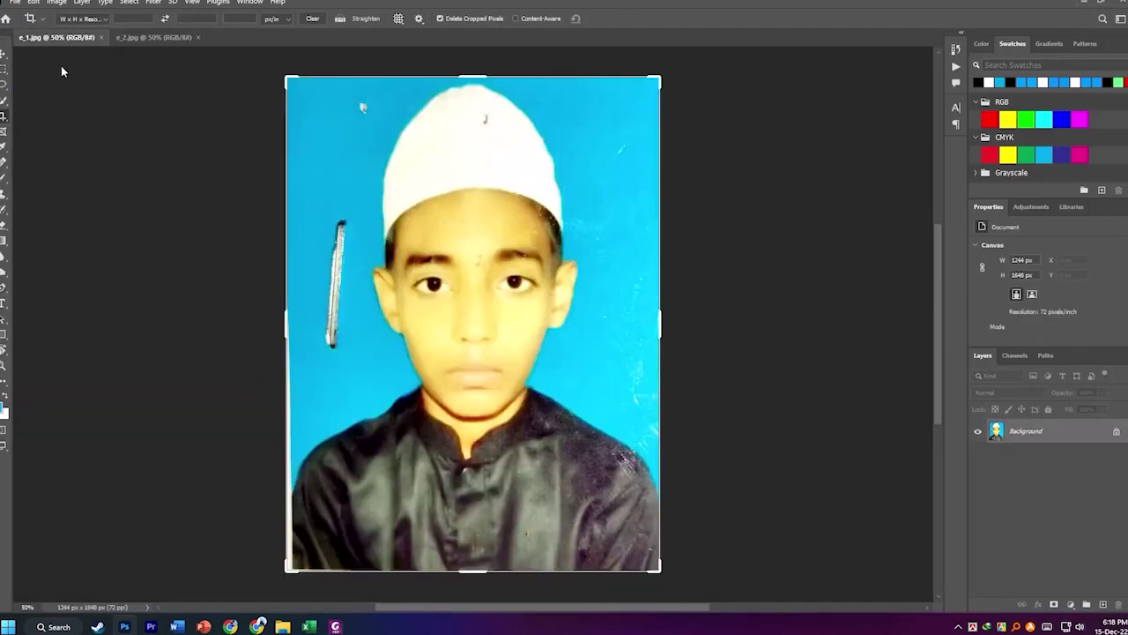
Spot-heal the scratch beside the head, the cap speck and the edge marks on e_1.jpg.
click(5, 164)
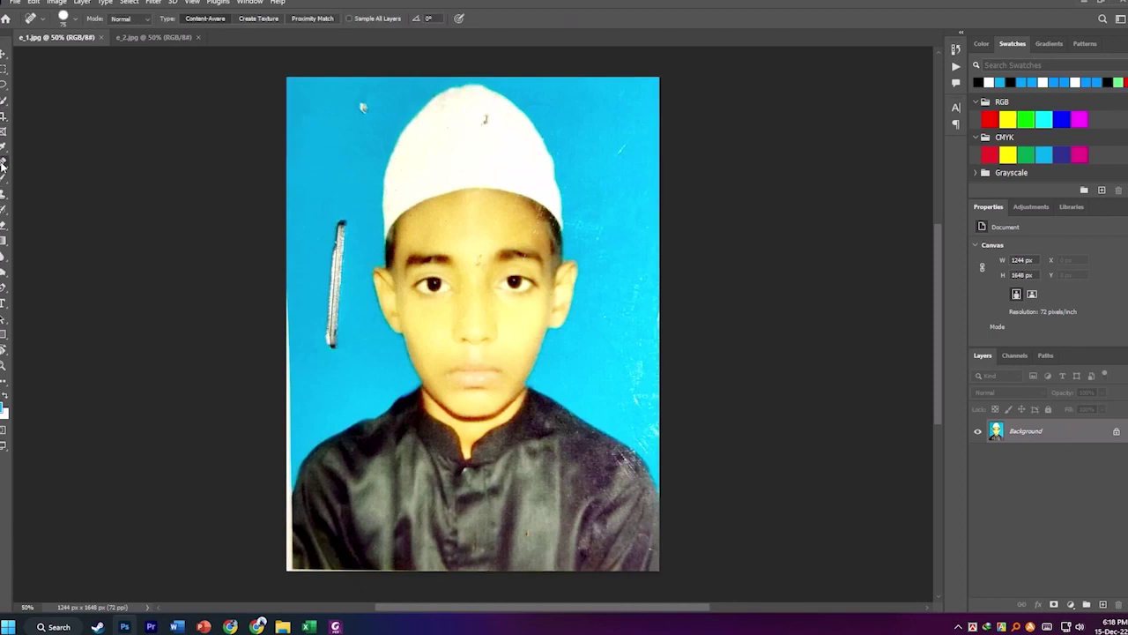
drag(342, 227, 333, 384)
click(364, 105)
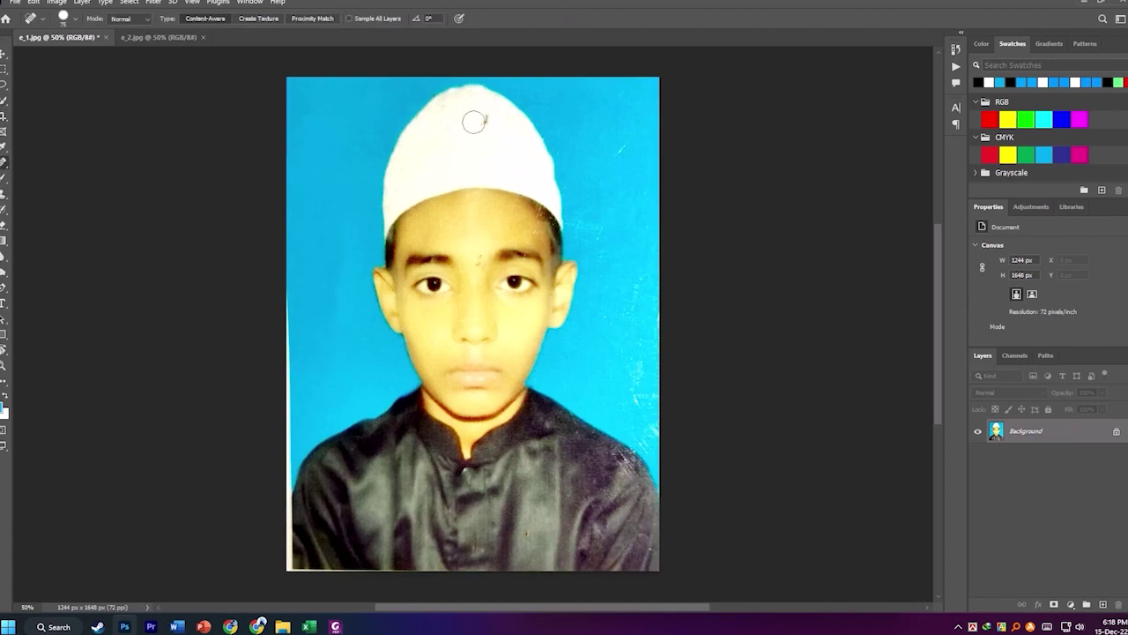
drag(635, 138, 608, 167)
mouse_move(293, 295)
mouse_down()
mouse_move(292, 578)
mouse_move(532, 559)
mouse_up()
drag(640, 364, 644, 422)
drag(640, 259, 649, 337)
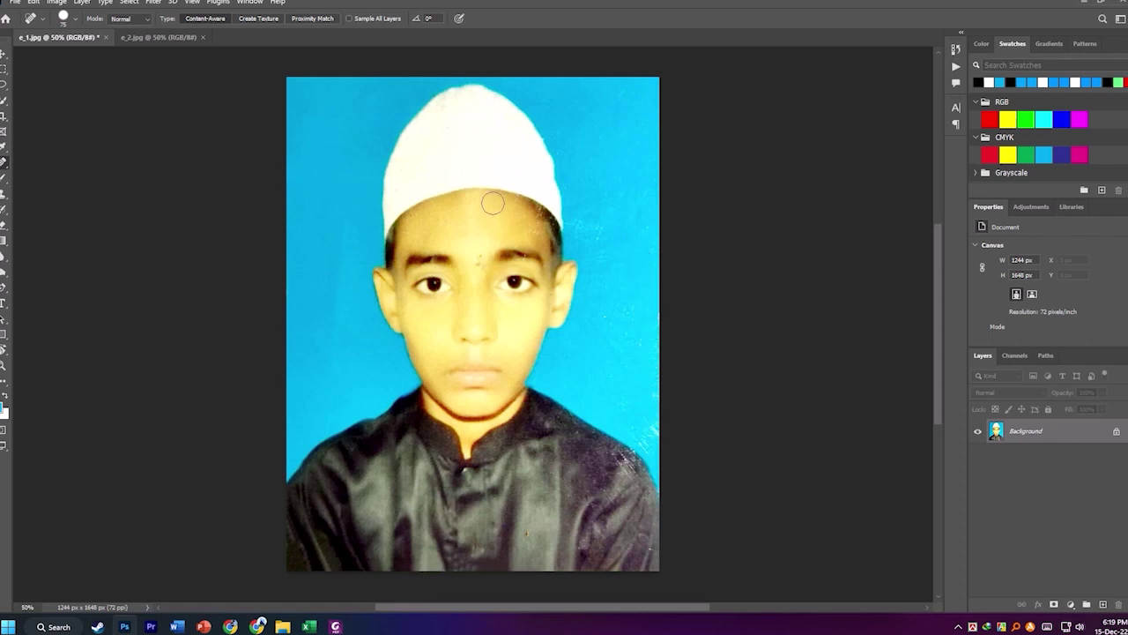
Brighten e_1.jpg with Levels: white point 242, midtones 0.92.
click(56, 2)
mouse_move(116, 113)
mouse_move(97, 32)
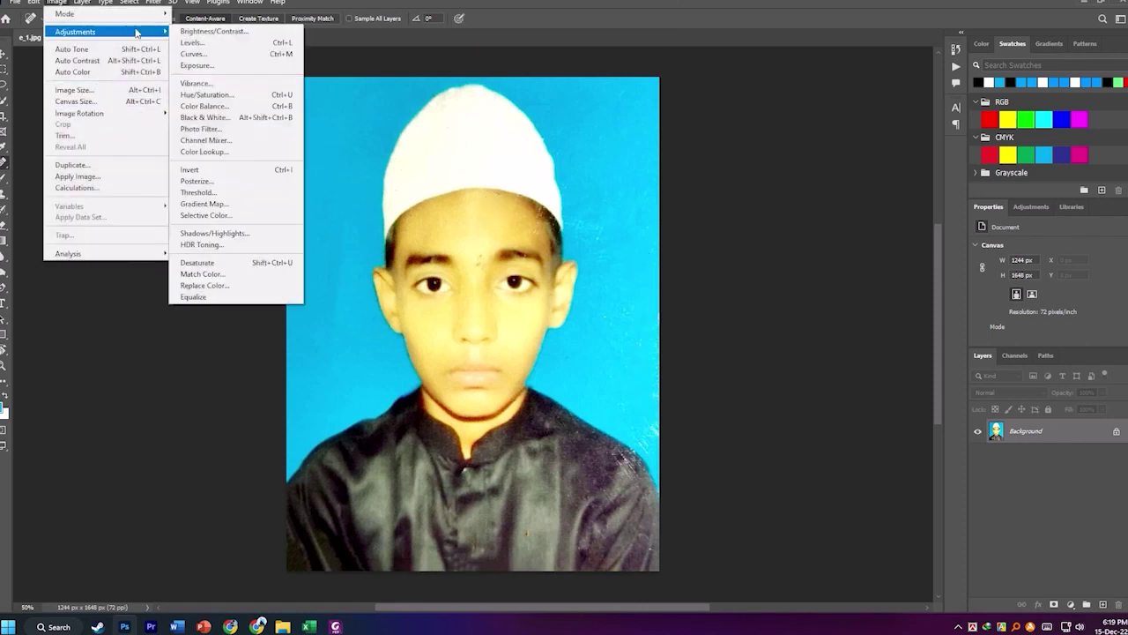
click(216, 41)
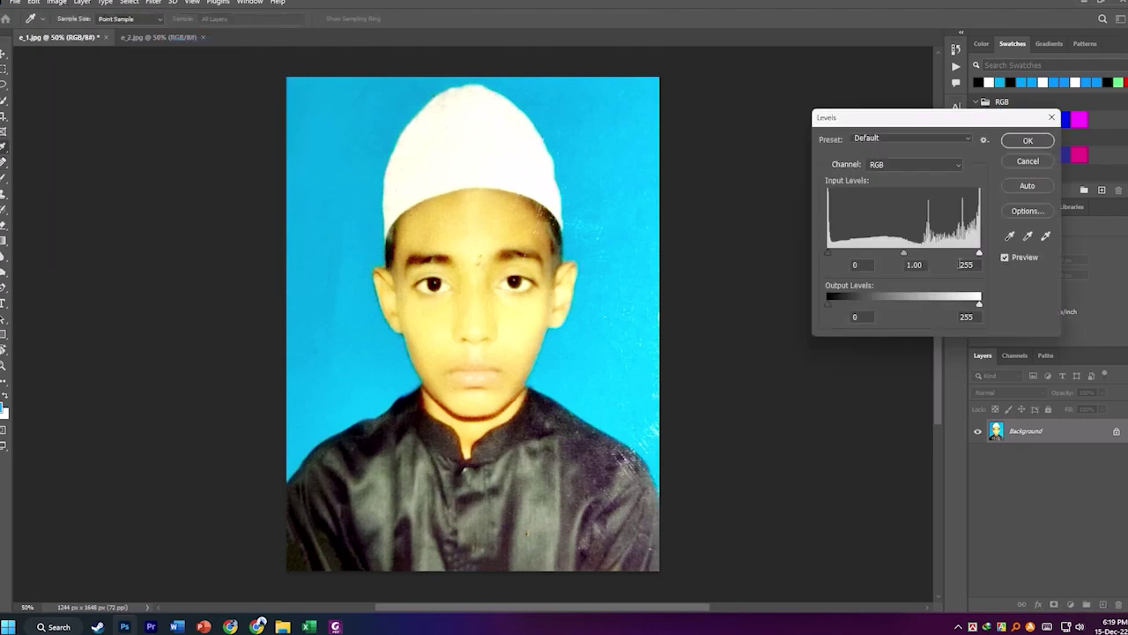
drag(980, 257, 971, 254)
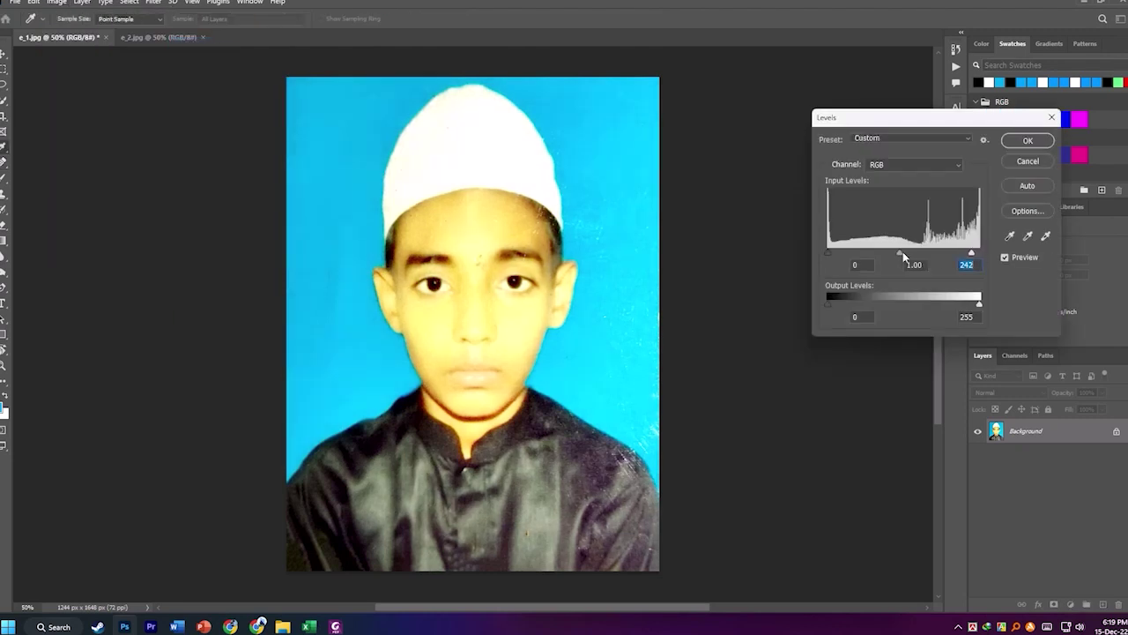
mouse_move(901, 257)
mouse_down()
mouse_move(891, 252)
mouse_move(911, 258)
mouse_up()
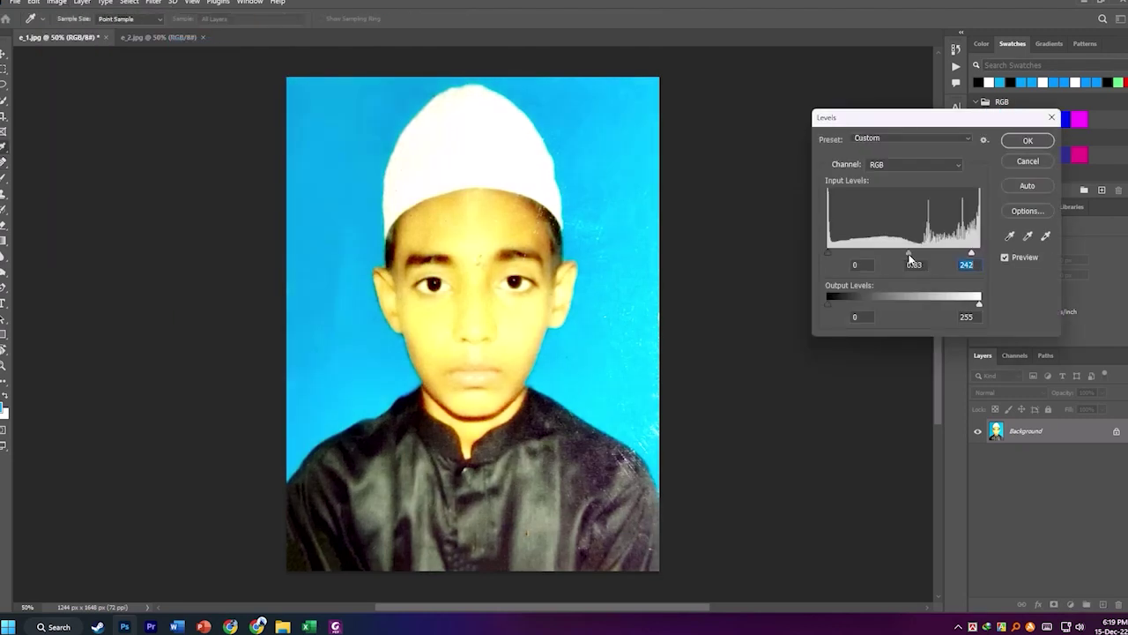
click(1026, 141)
Save e_1.jpg as a JPEG and close it.
scroll(197, 268, down, 2)
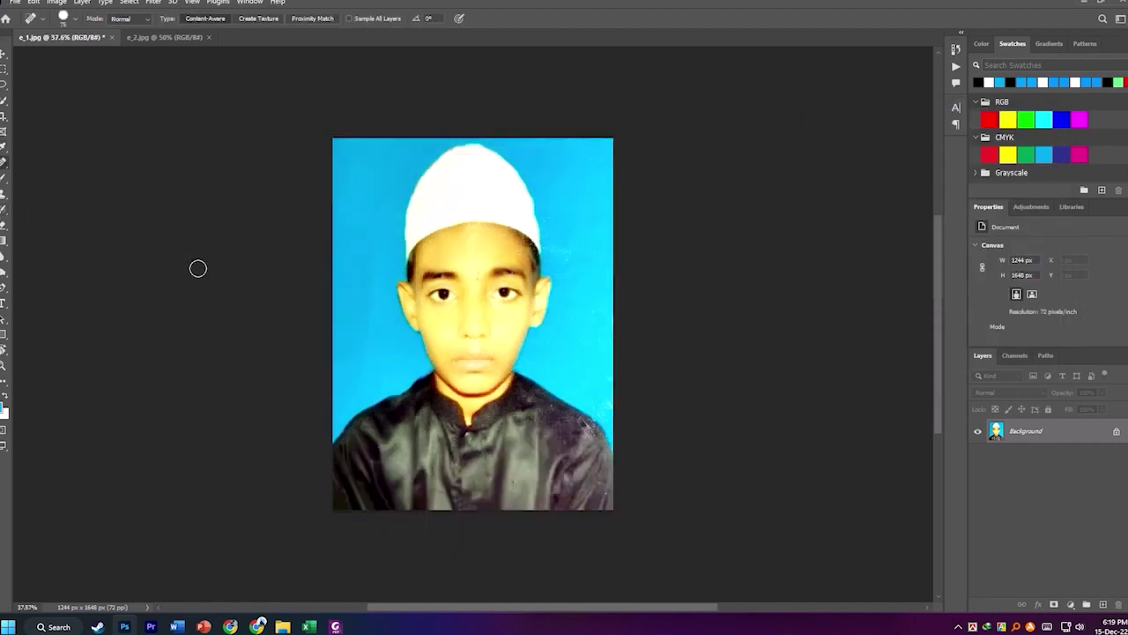
click(23, 2)
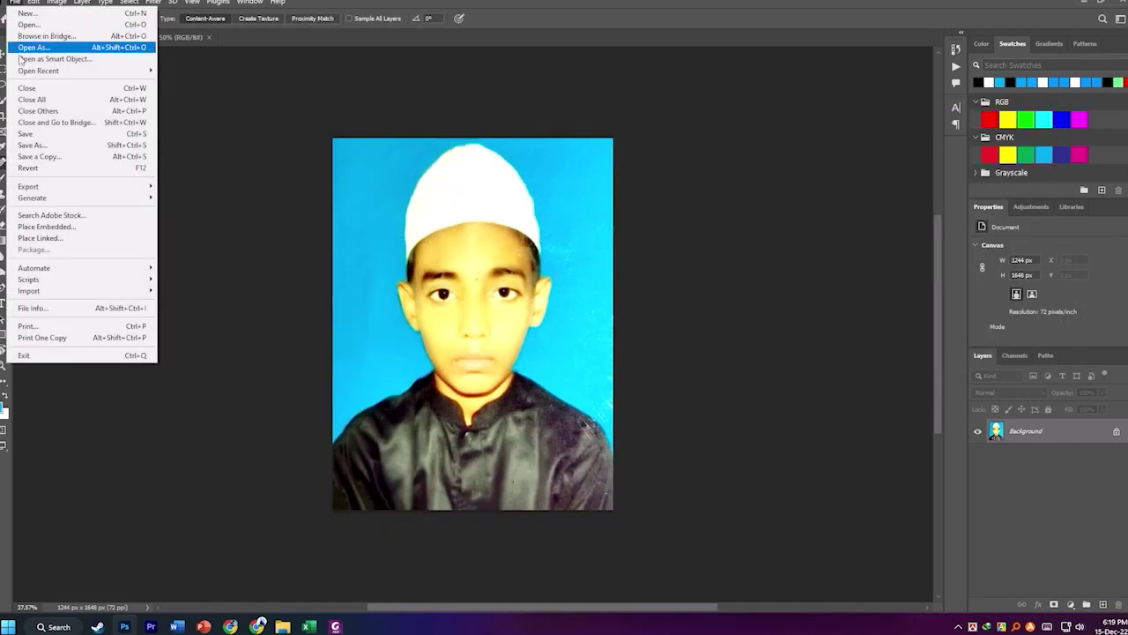
click(31, 146)
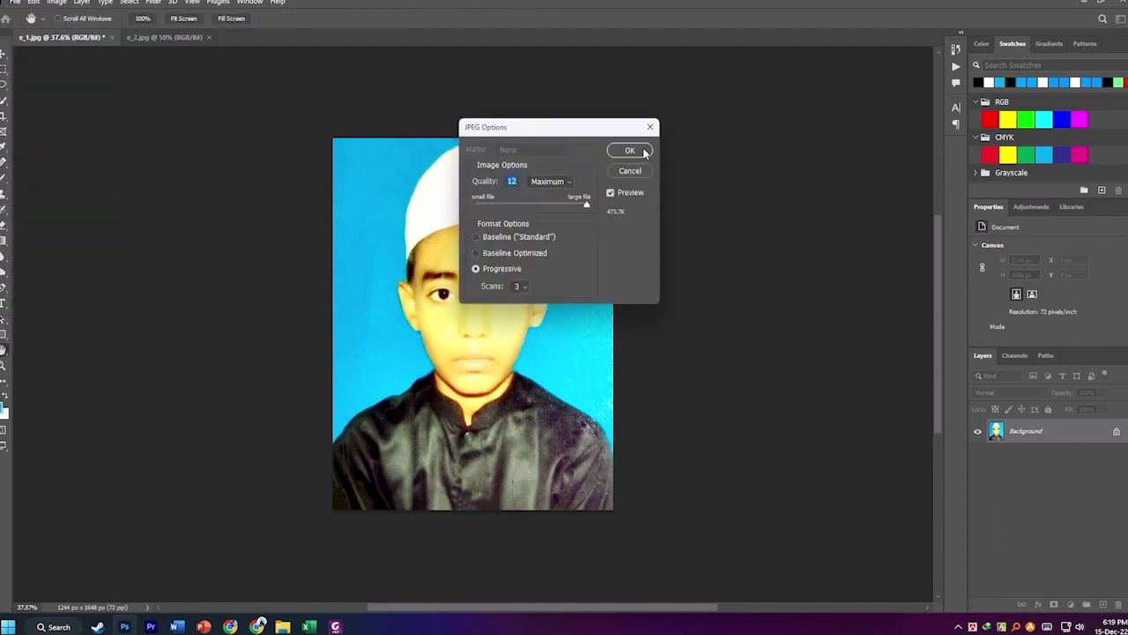
click(629, 150)
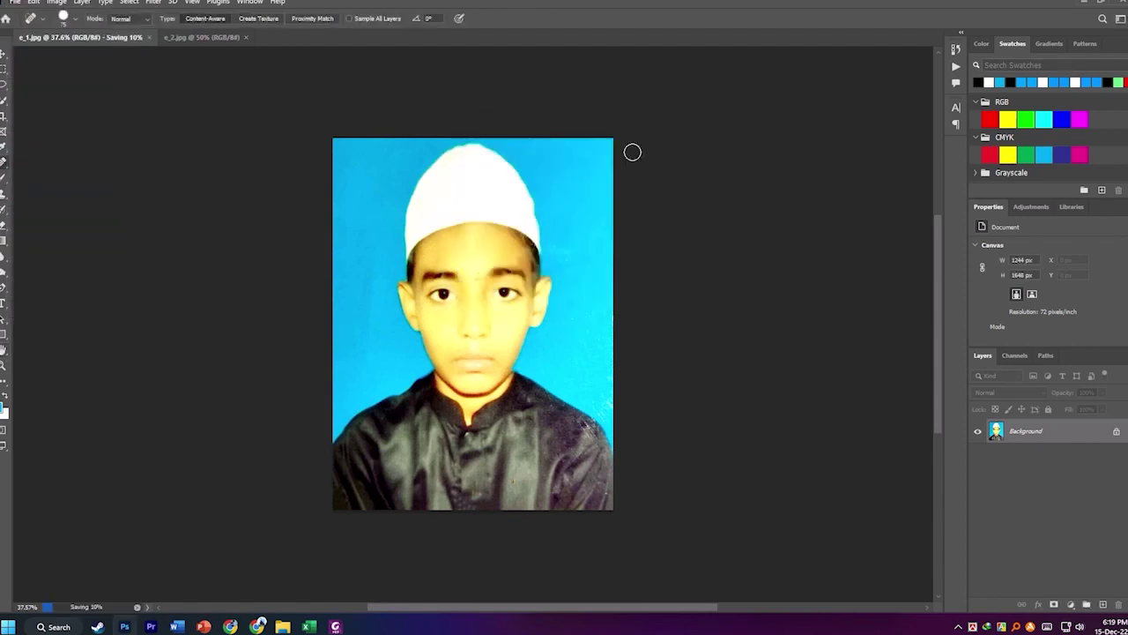
click(104, 37)
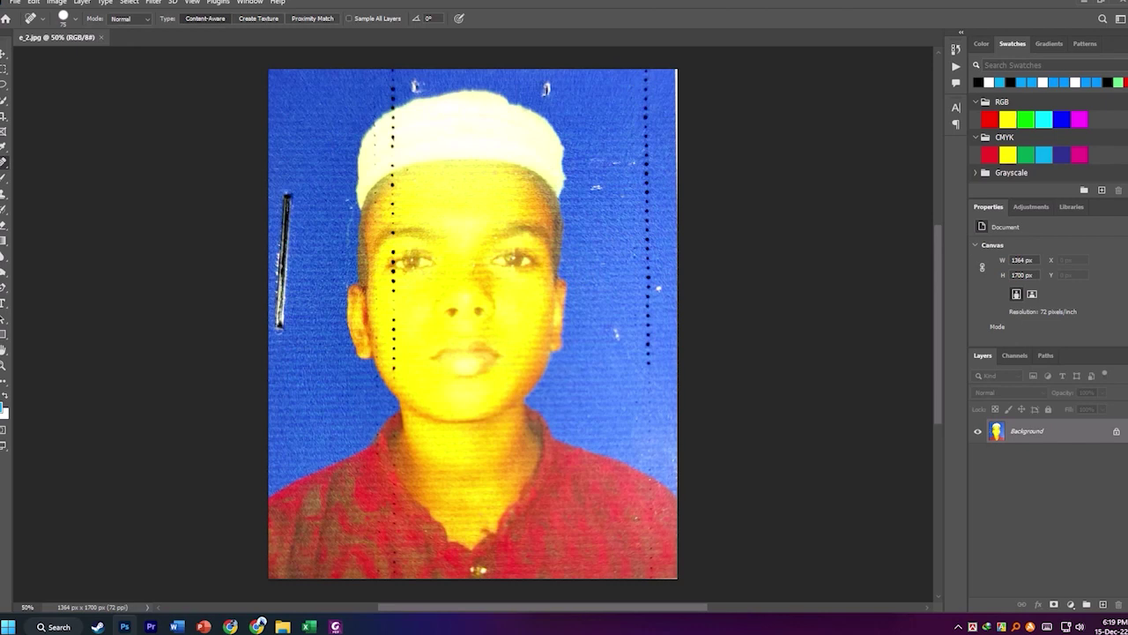
Heal the right-edge dotted lines, the top speck, the left-edge scratch and the cap's dotted line.
drag(634, 69, 646, 363)
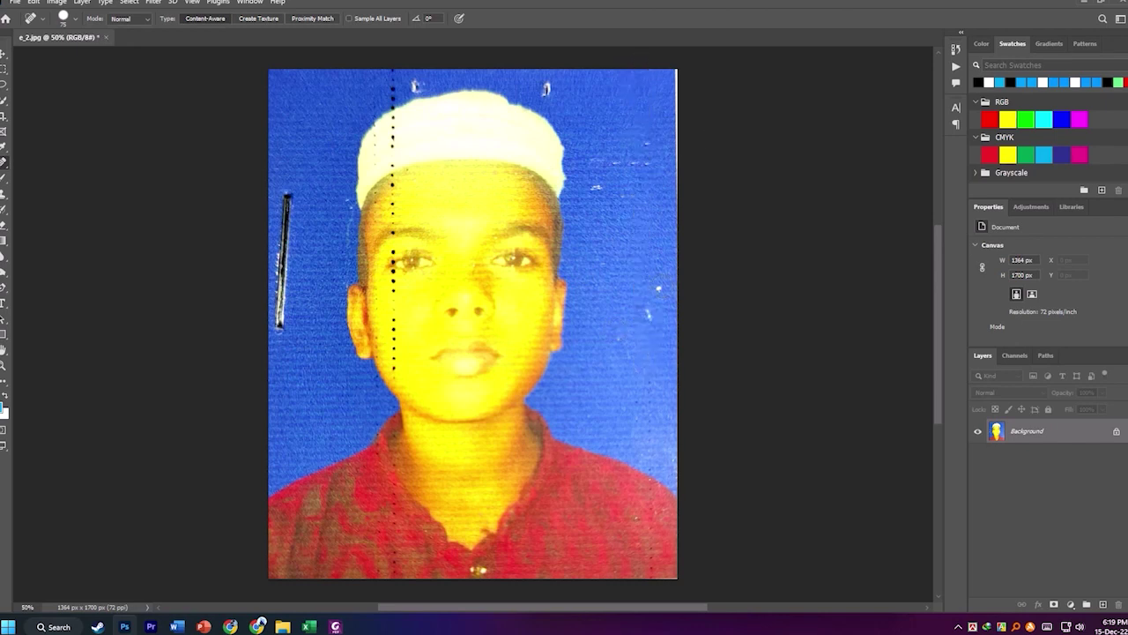
drag(667, 45, 686, 362)
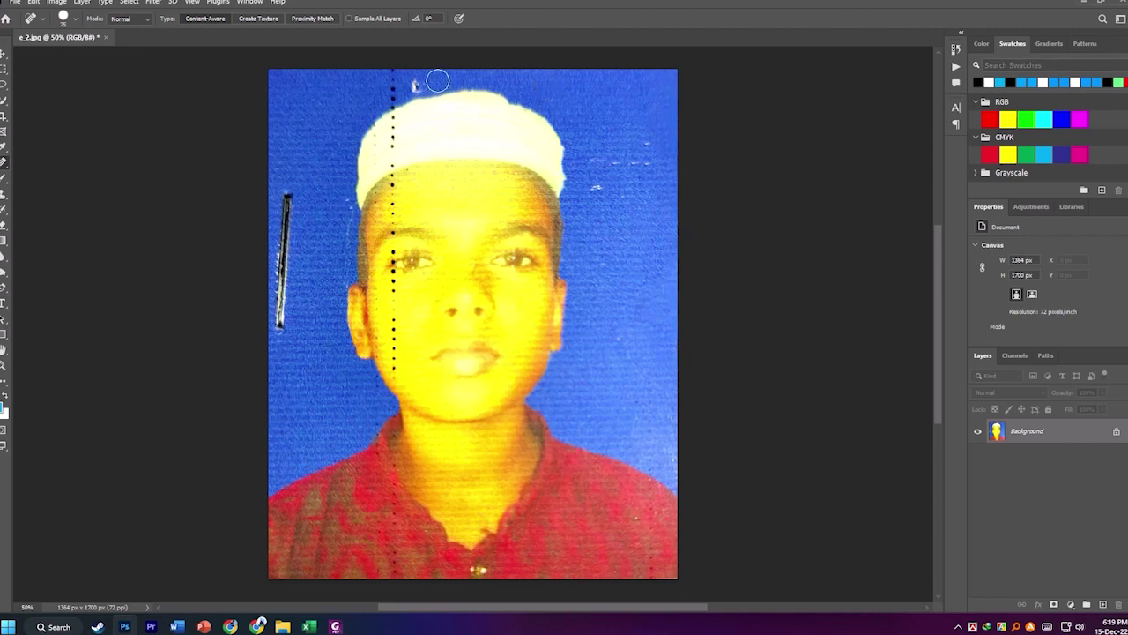
mouse_move(412, 84)
mouse_down()
mouse_move(391, 94)
mouse_move(391, 110)
mouse_up()
drag(288, 206, 270, 368)
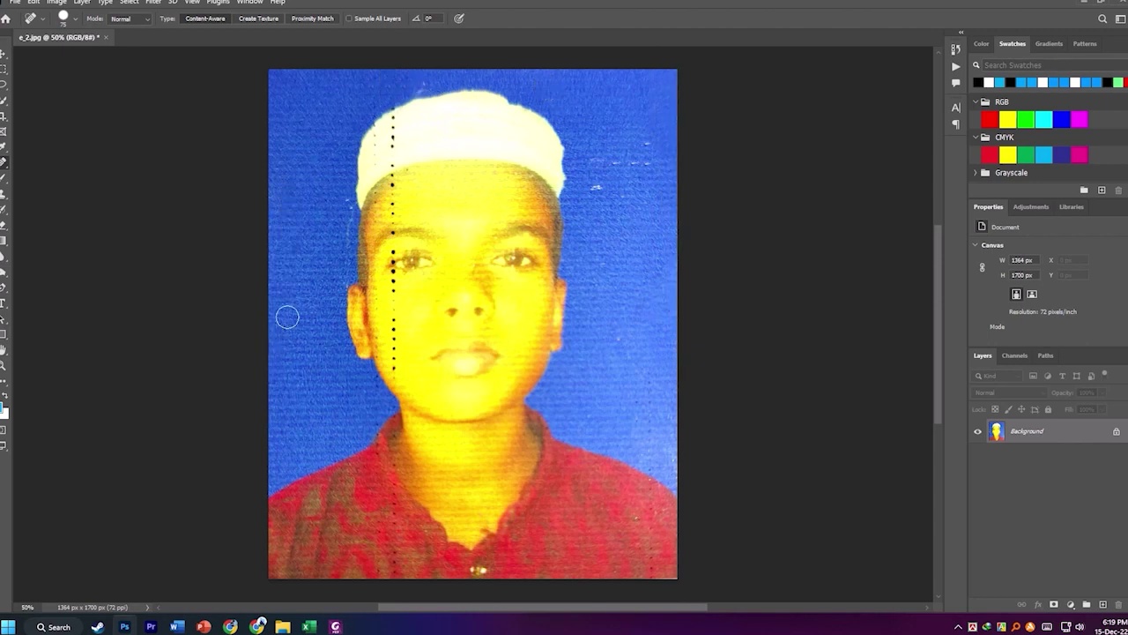
mouse_move(402, 99)
mouse_down()
mouse_move(390, 109)
mouse_move(391, 152)
mouse_up()
Heal the column of dark dots running from the cap down the forehead, cheek and collar.
click(375, 144)
click(394, 189)
click(392, 170)
click(390, 184)
click(392, 206)
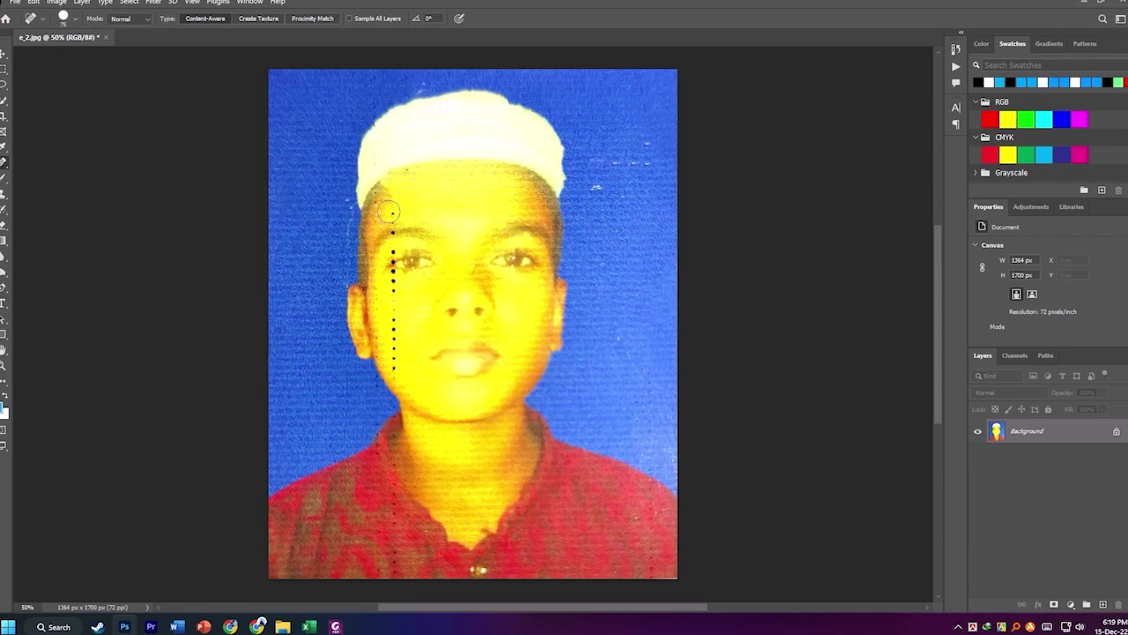
click(389, 212)
click(394, 312)
click(393, 323)
click(393, 343)
click(395, 336)
click(393, 372)
click(393, 359)
click(395, 292)
click(394, 282)
Reduce the brush size to 35 px and heal the last dot on the cheek.
right_click(396, 285)
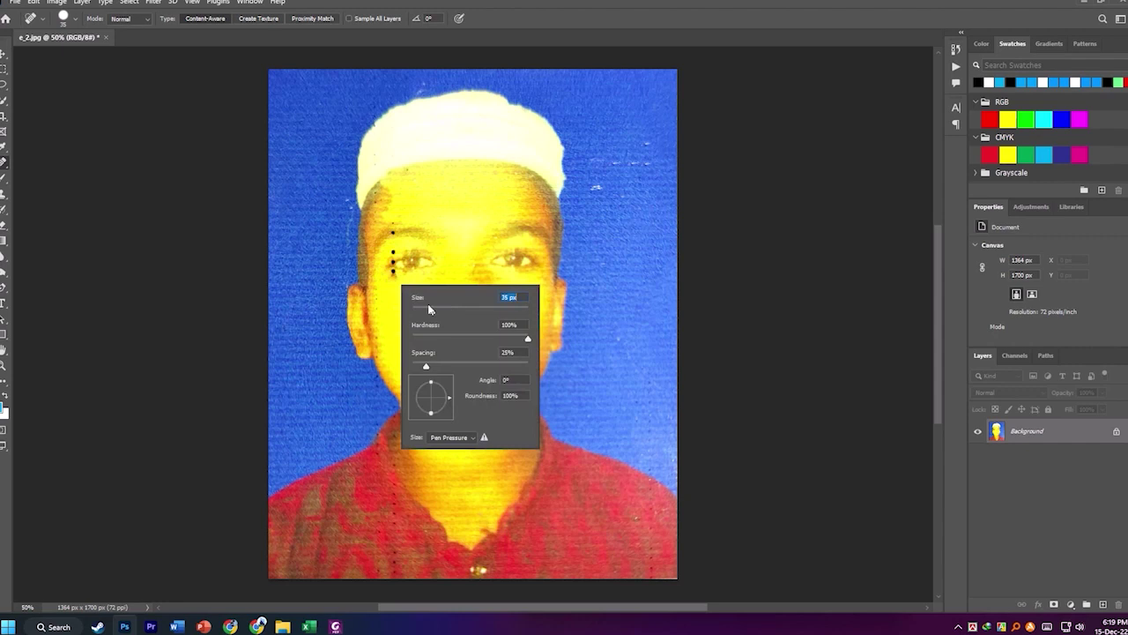
click(392, 227)
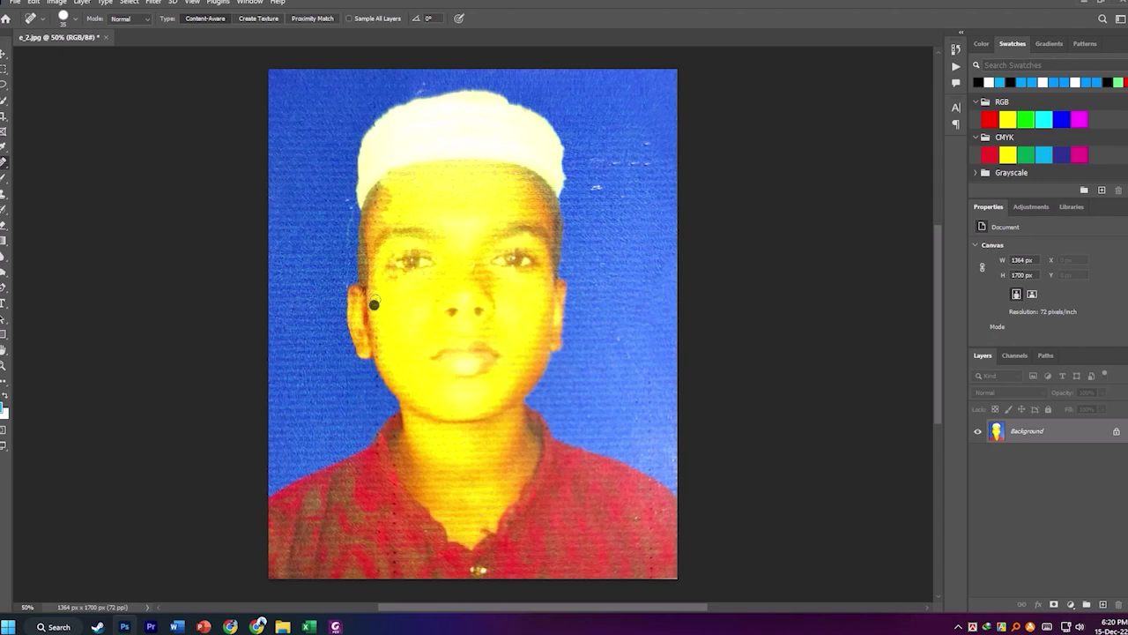
click(60, 3)
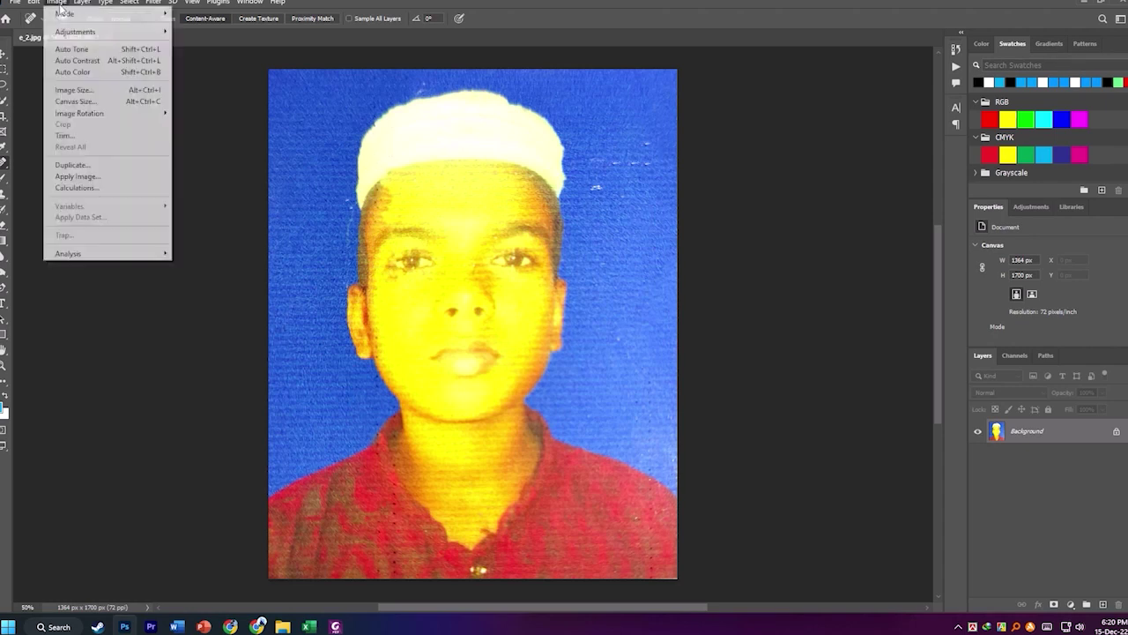
Apply a midtone Color Balance of -3, +24, +83 to e_2.jpg.
mouse_move(92, 33)
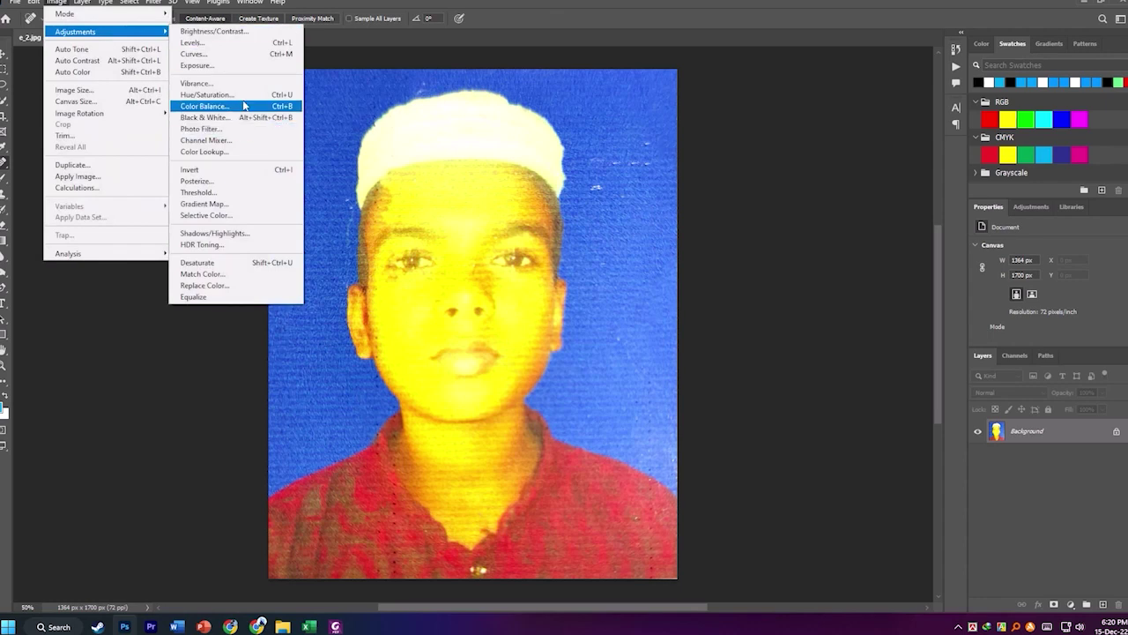
click(204, 106)
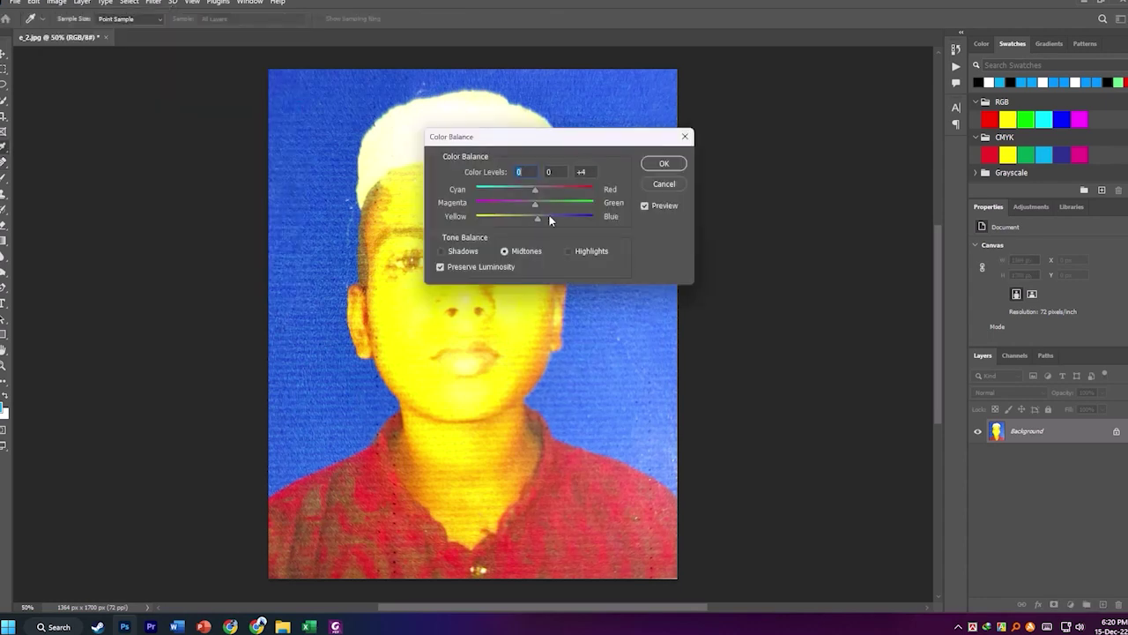
drag(549, 219, 531, 216)
drag(557, 146, 654, 129)
mouse_move(626, 177)
mouse_down()
mouse_move(600, 175)
mouse_move(641, 175)
mouse_move(623, 190)
mouse_move(680, 204)
mouse_move(650, 175)
mouse_move(629, 184)
mouse_move(646, 188)
mouse_up()
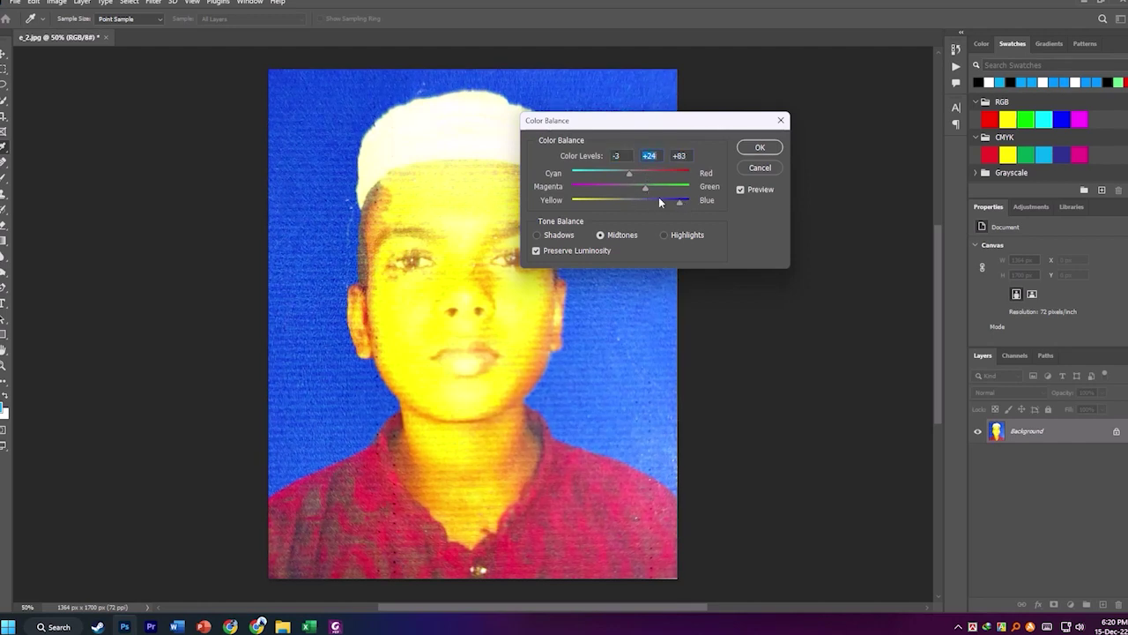
click(745, 149)
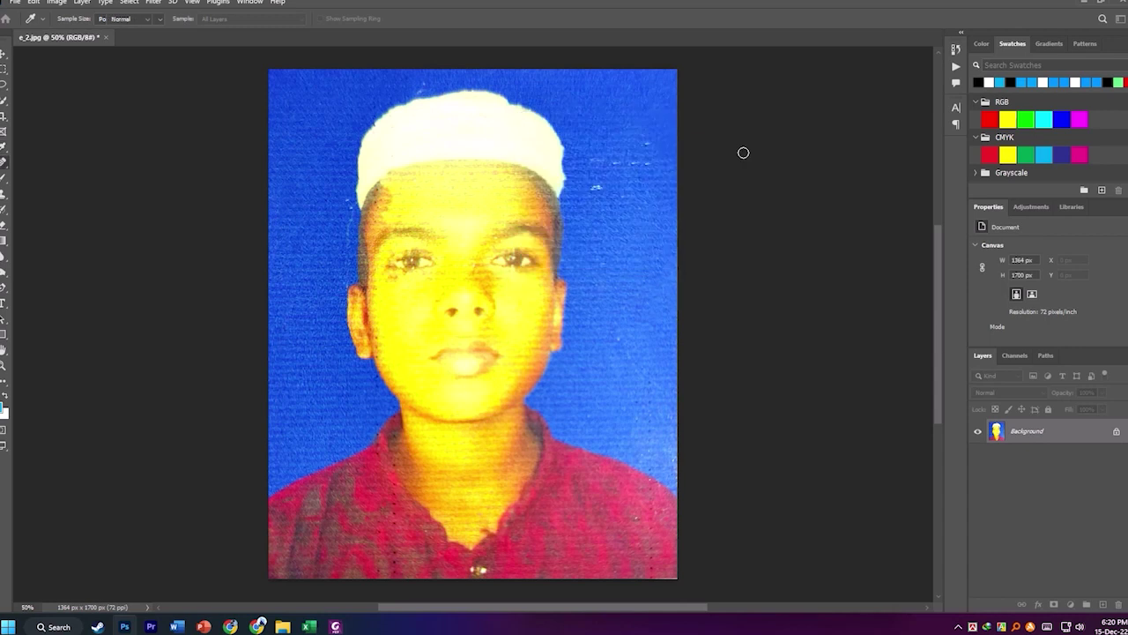
Spot-heal the remaining background specks beside the cap and near the right edge.
key(j)
drag(598, 187, 650, 179)
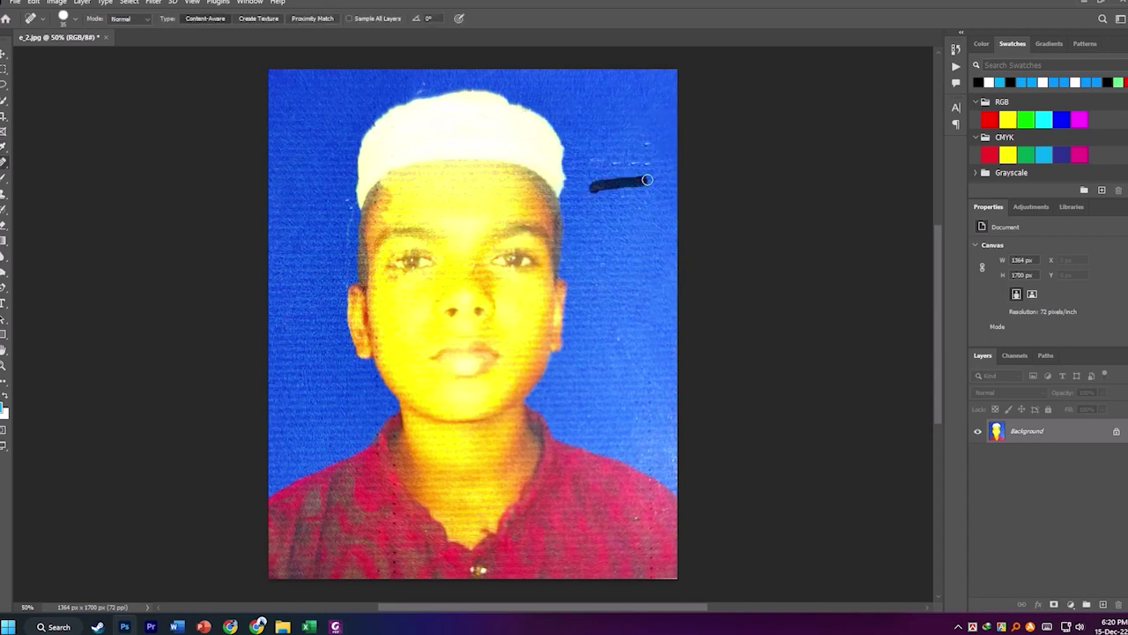
right_click(647, 157)
mouse_move(628, 139)
mouse_down()
mouse_move(625, 164)
mouse_move(654, 224)
mouse_up()
drag(343, 189, 335, 222)
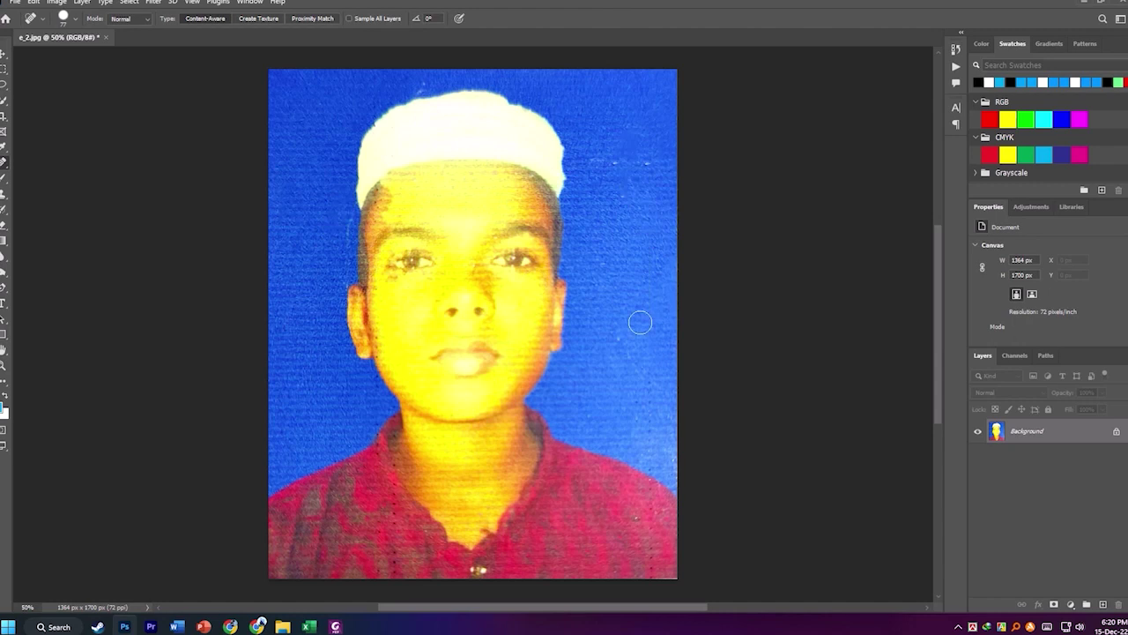
scroll(637, 322, down, 1)
scroll(76, 161, up, 2)
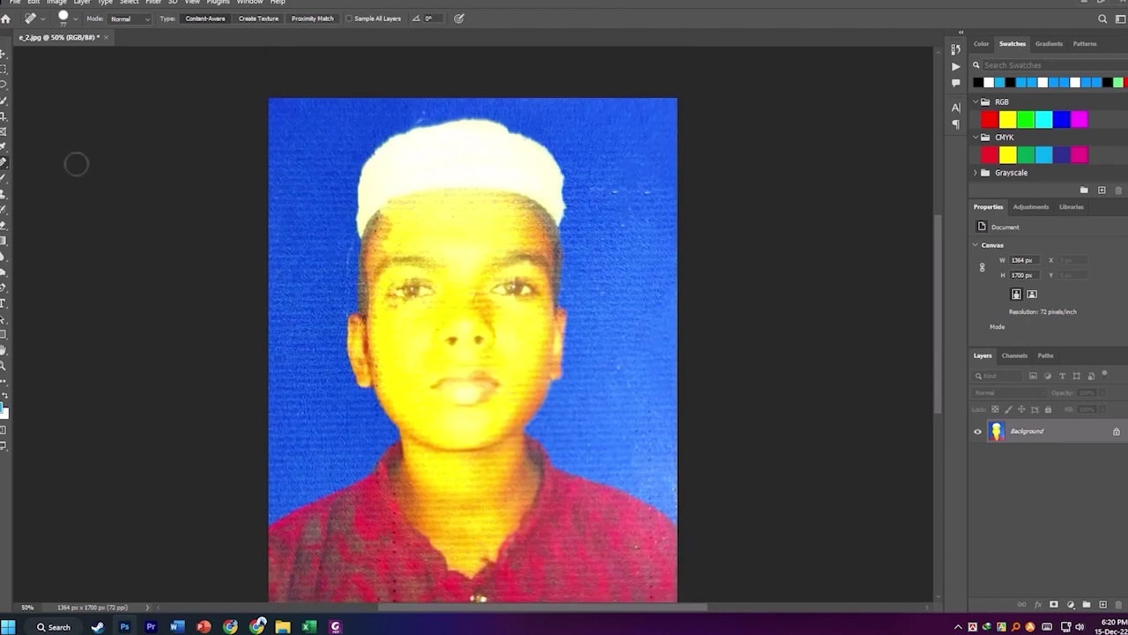
Save e_2.jpg over the original as a quality-12 JPEG.
click(15, 3)
click(26, 137)
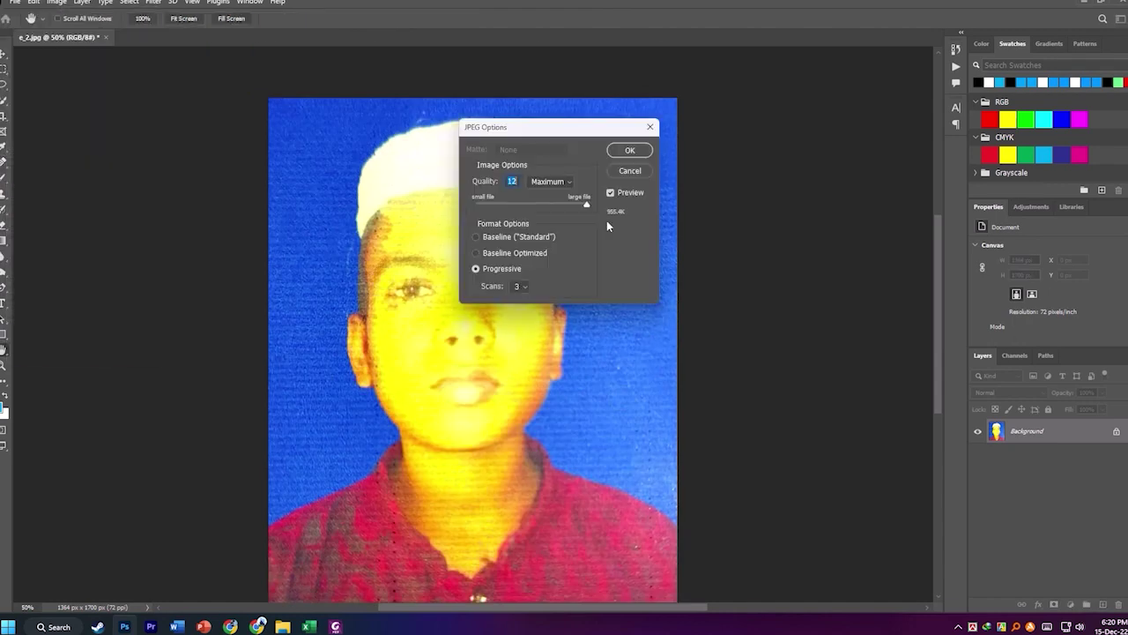
click(630, 151)
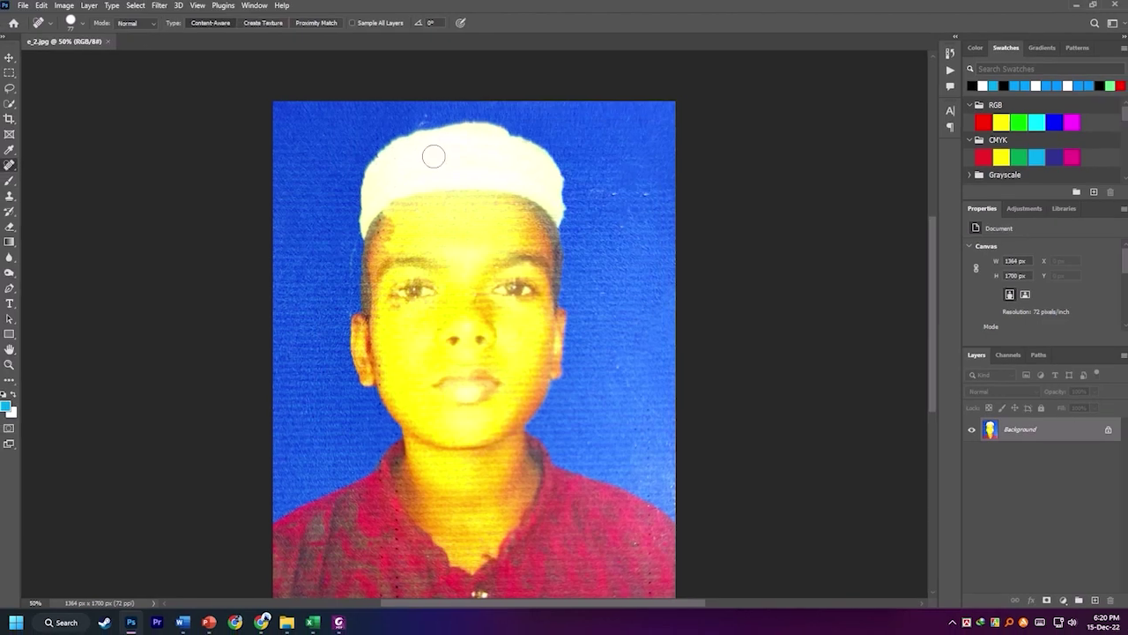
mouse_move(490, 4)
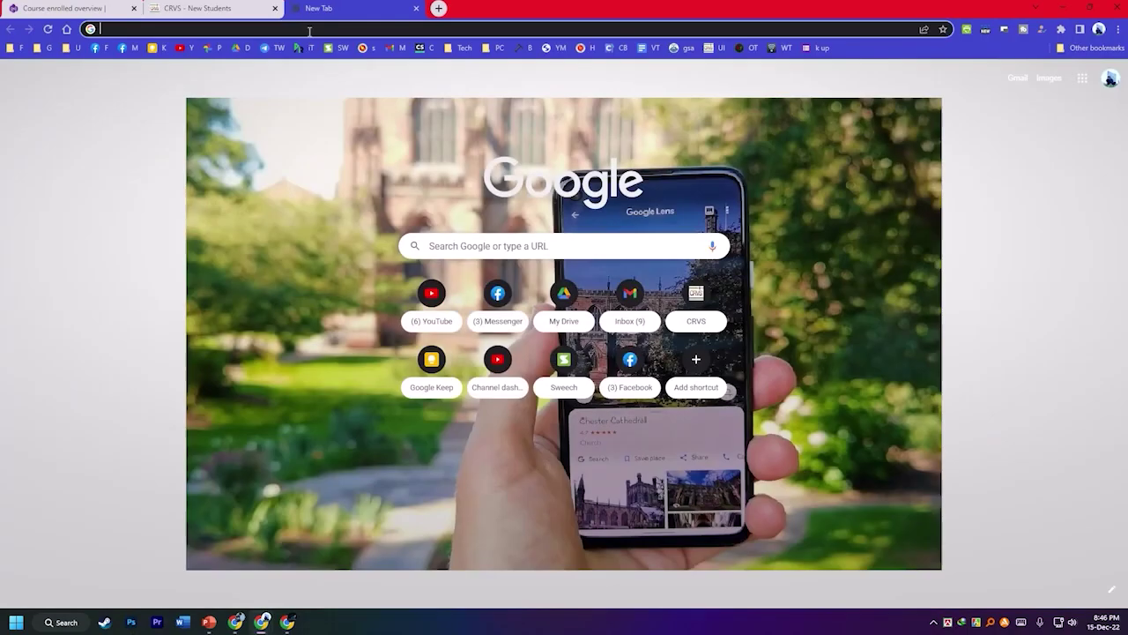
Search 'auto fill google chrome' and add the Autofill extension from the Chrome Web Store.
text(a)
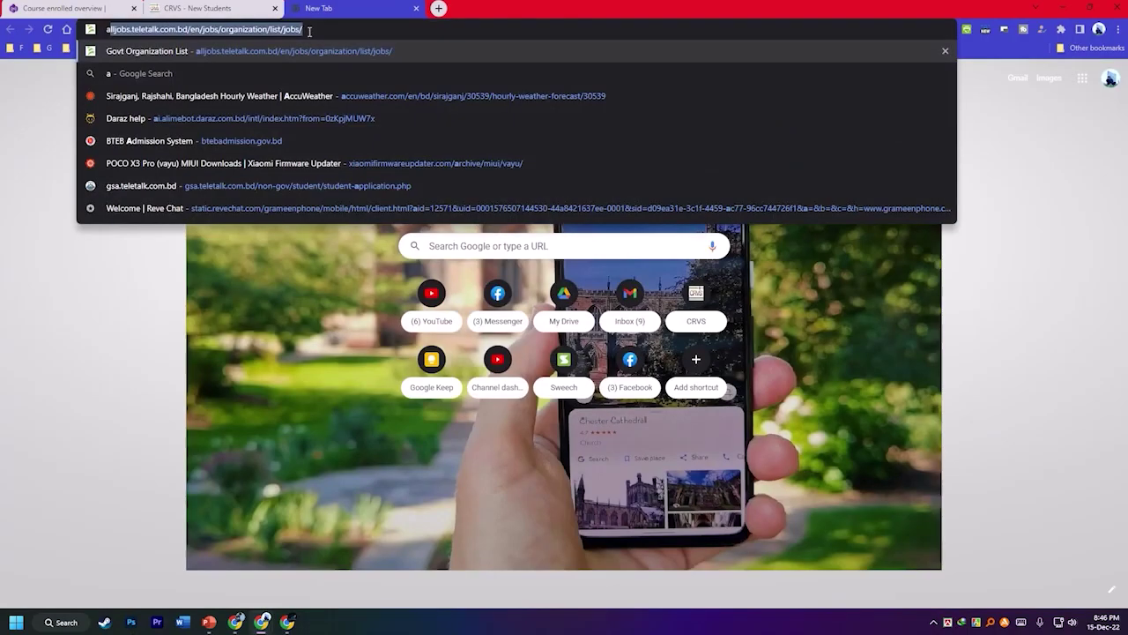
text(uto )
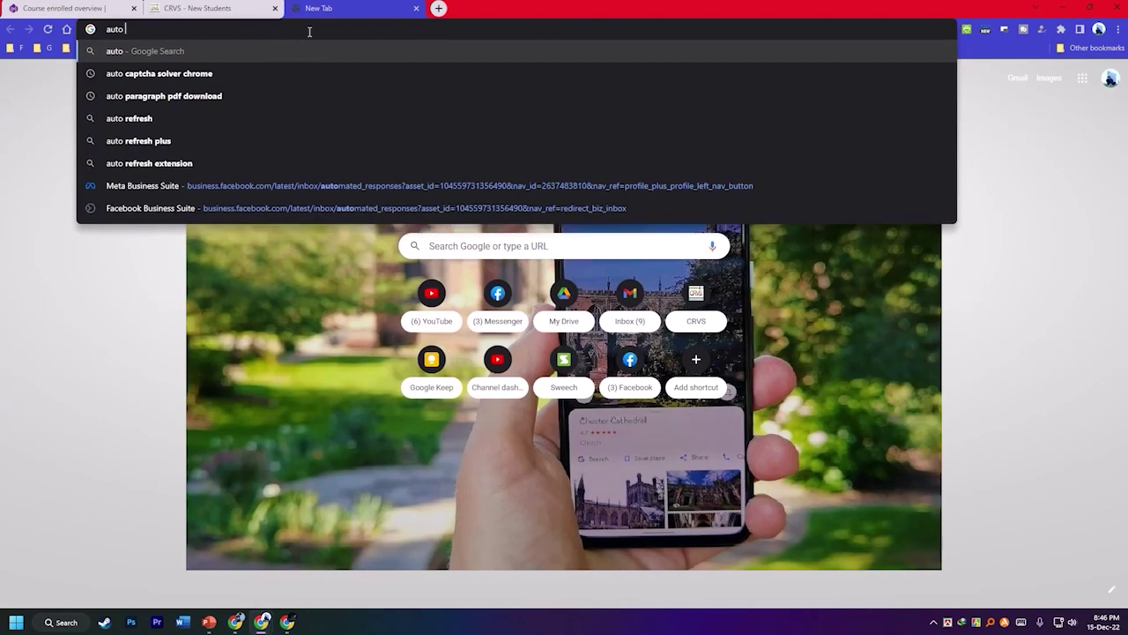
text(fill)
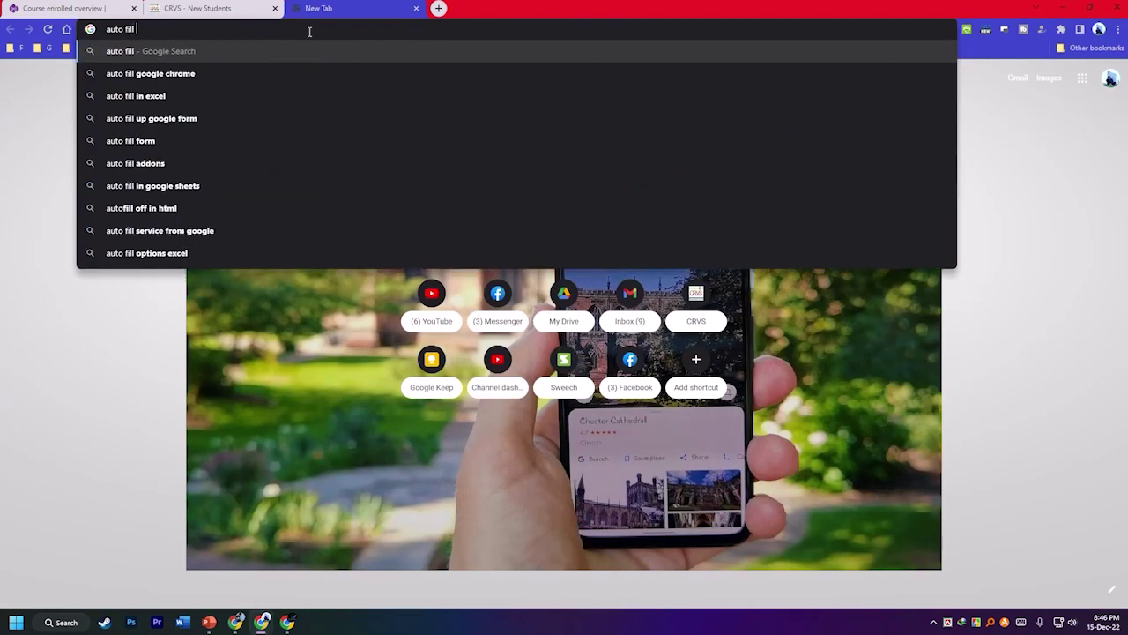
click(295, 73)
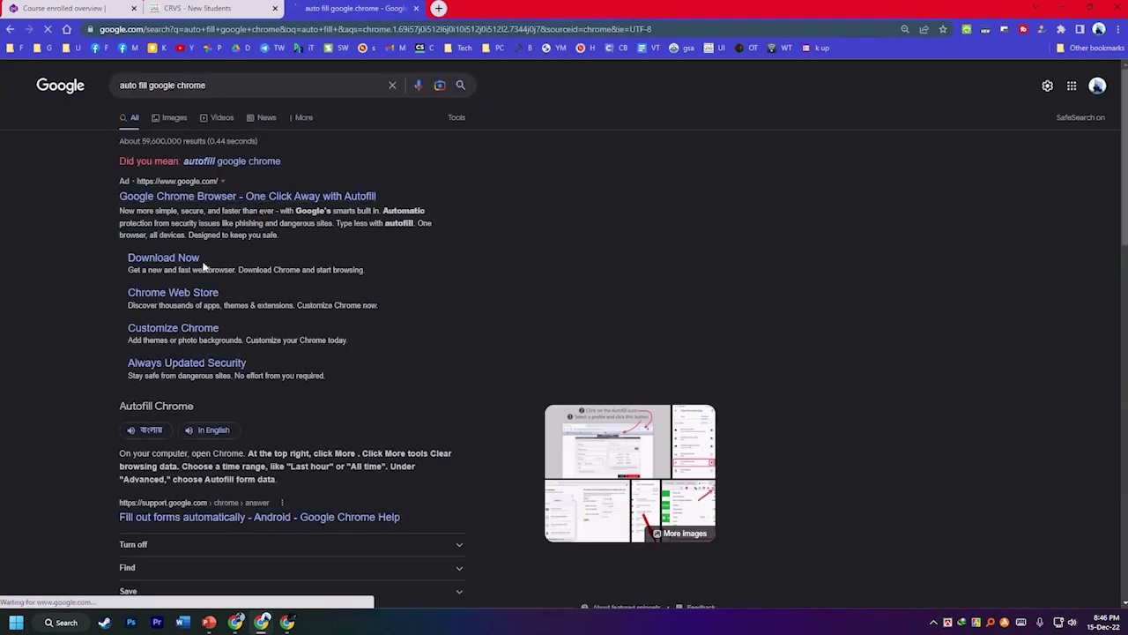
scroll(196, 277, down, 3)
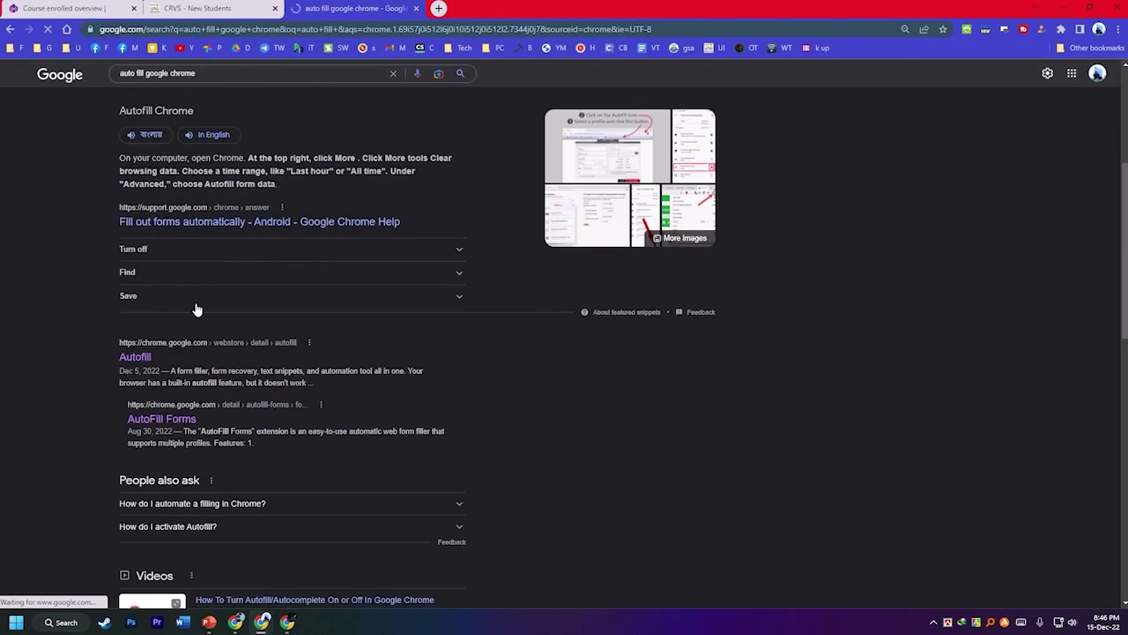
click(144, 361)
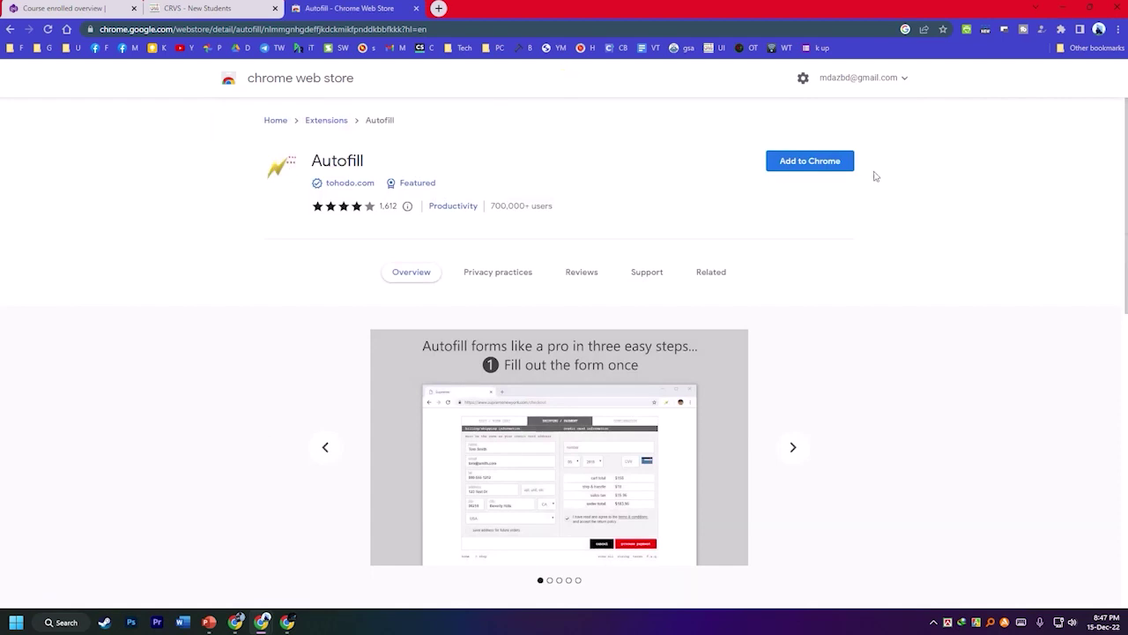
click(808, 164)
click(579, 127)
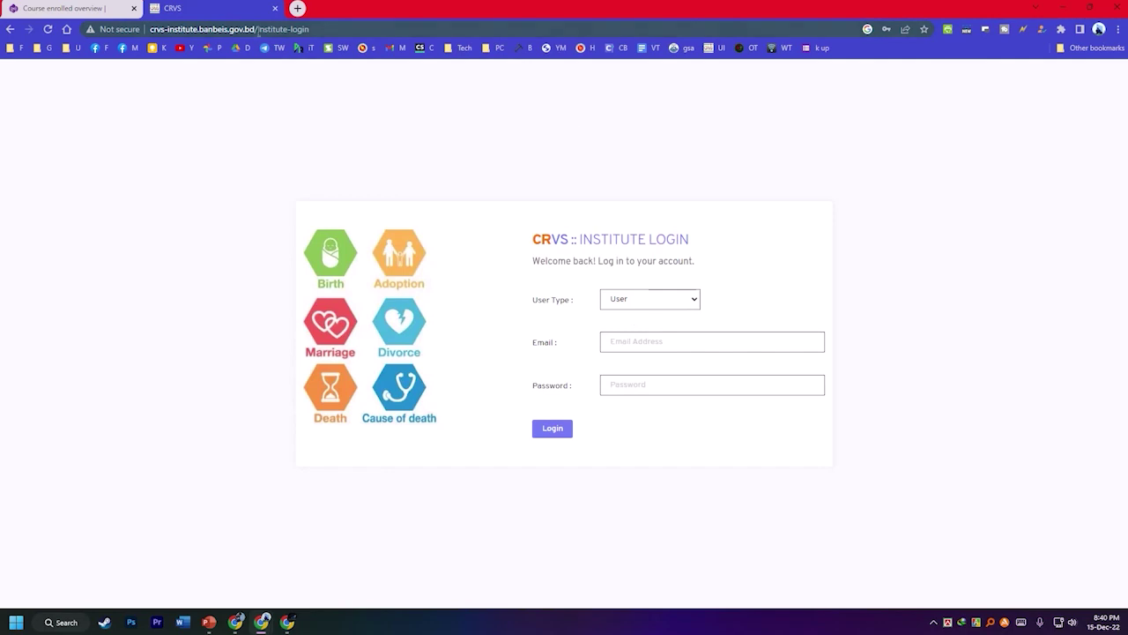
Log in to the institute panel as Admin using the saved EIIN and password.
click(255, 31)
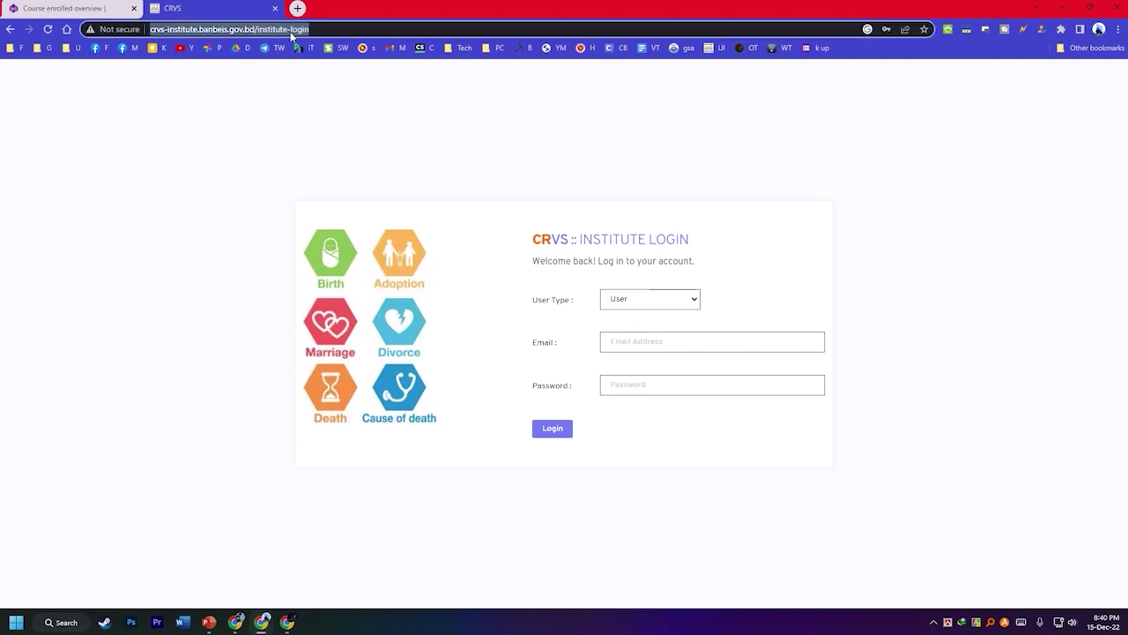
click(661, 303)
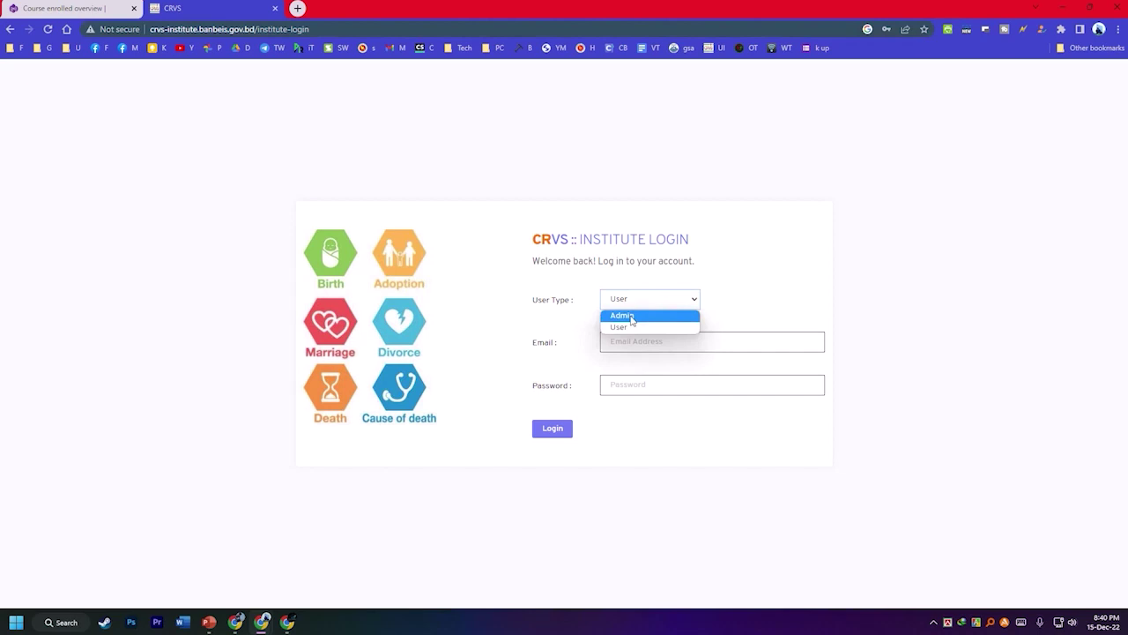
click(631, 317)
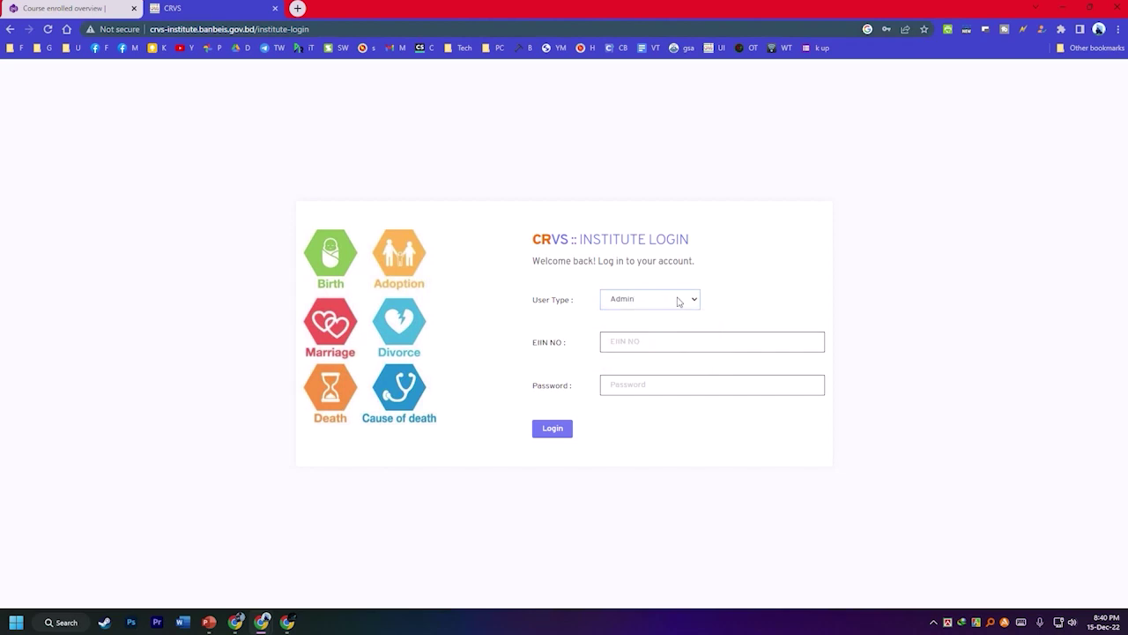
click(622, 349)
click(722, 391)
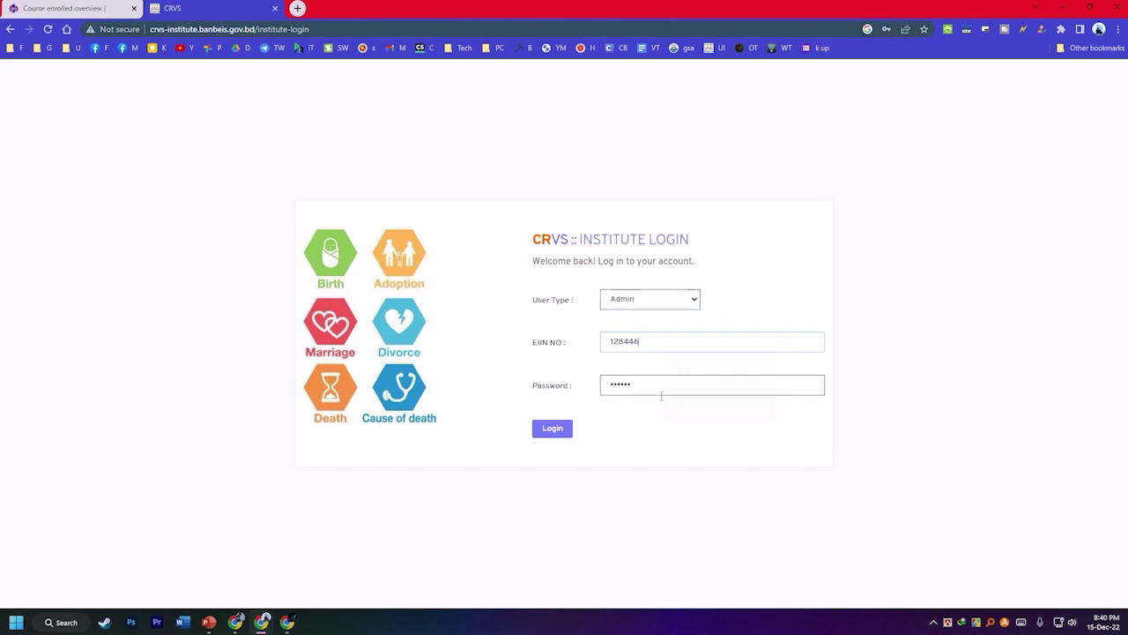
click(546, 431)
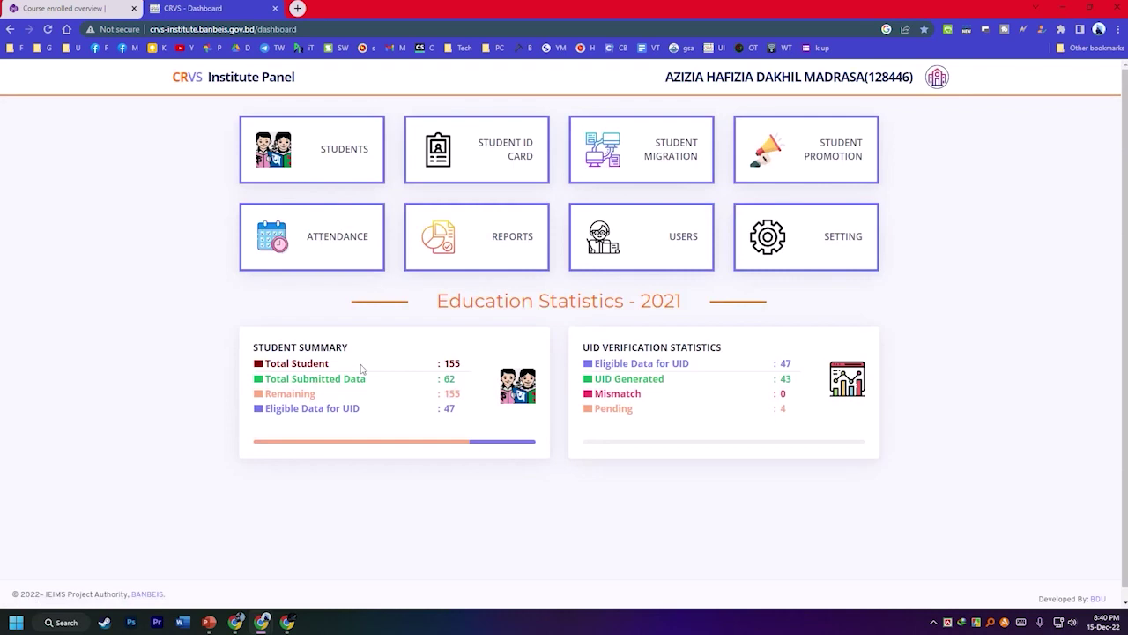
Open the Student Enrollment Form from the STUDENTS menu on the dashboard.
double_click(448, 379)
mouse_move(346, 148)
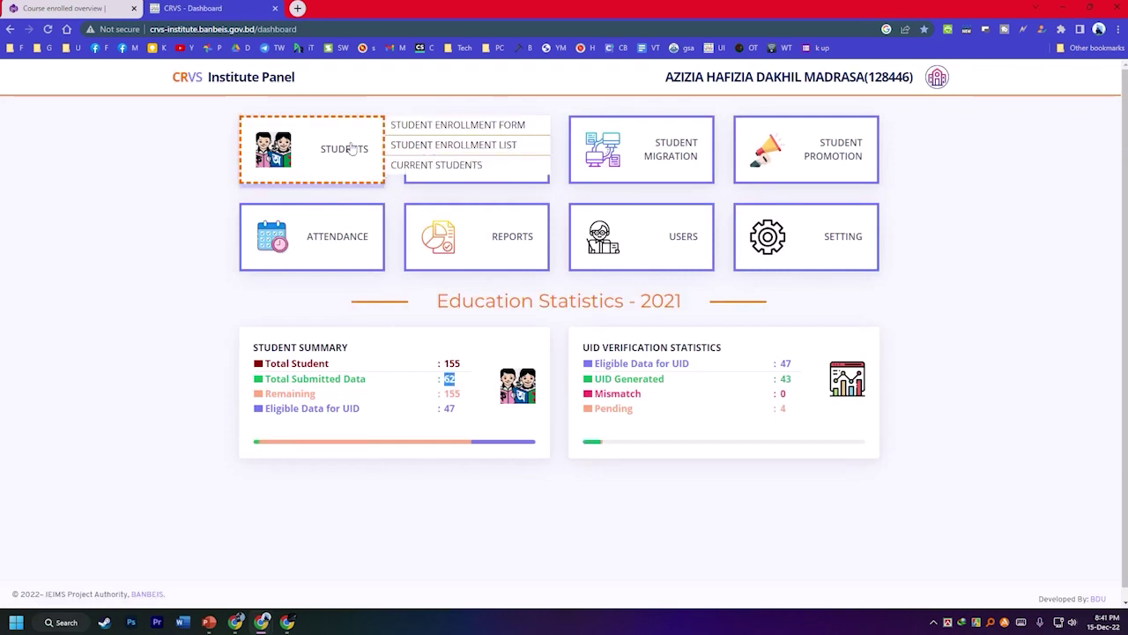
click(475, 127)
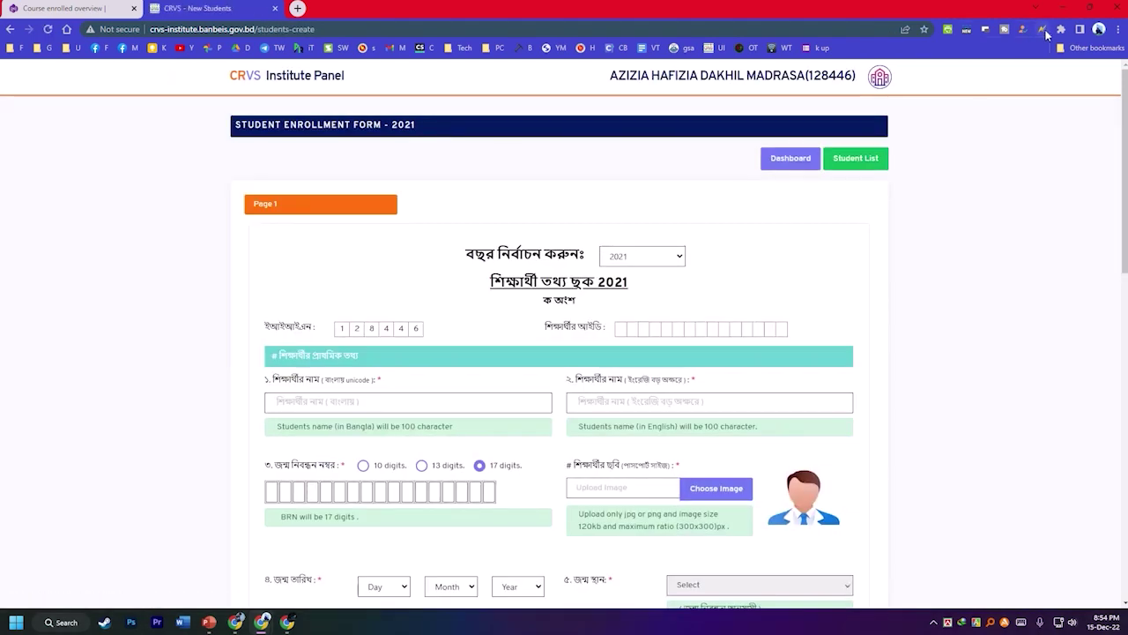
Check the installed extensions and set the enrollment year to 2022.
click(1044, 30)
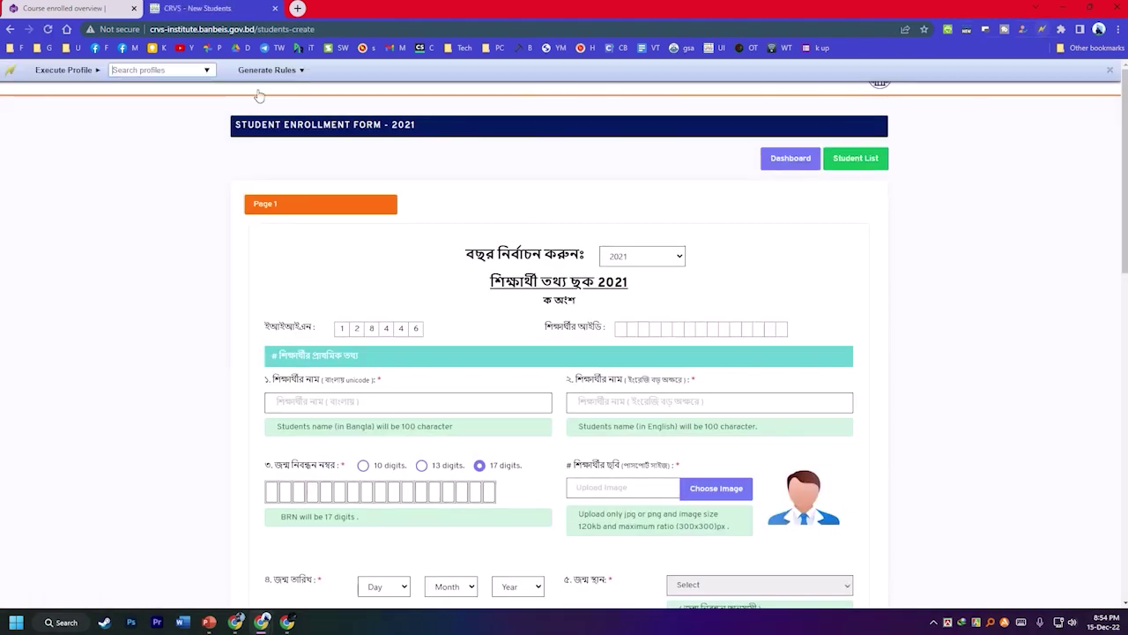
click(1062, 30)
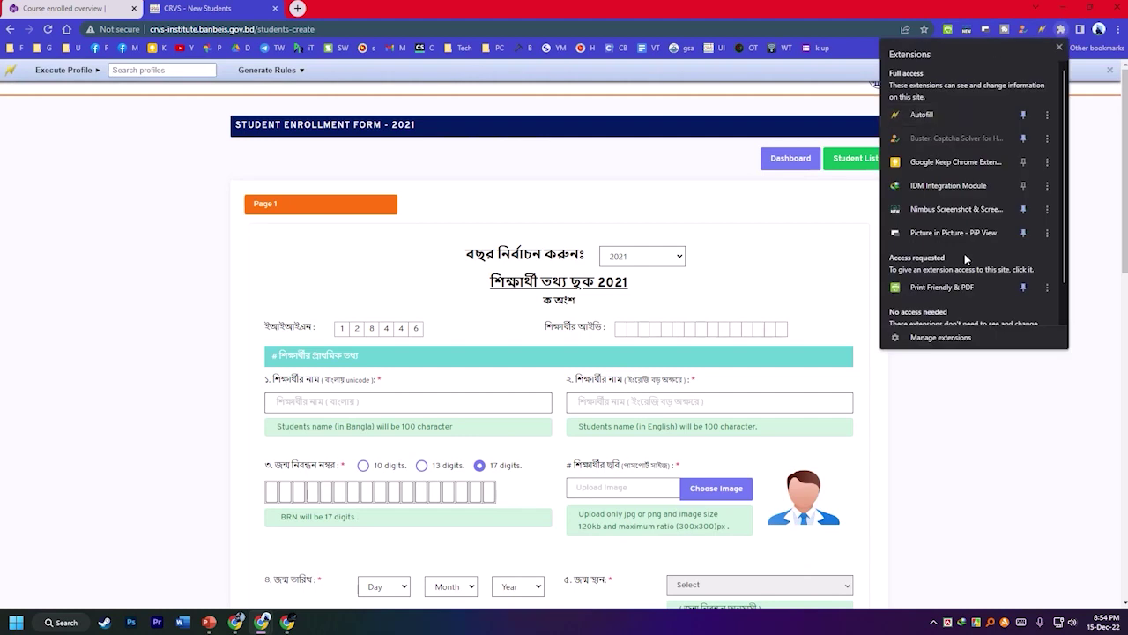
click(646, 262)
click(617, 259)
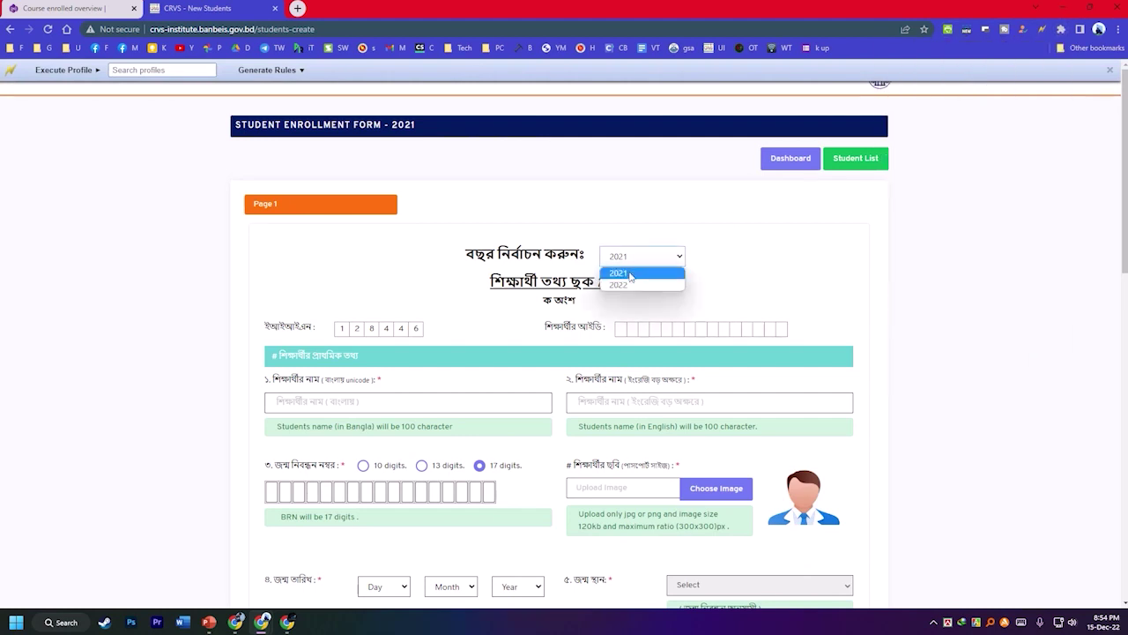
click(621, 285)
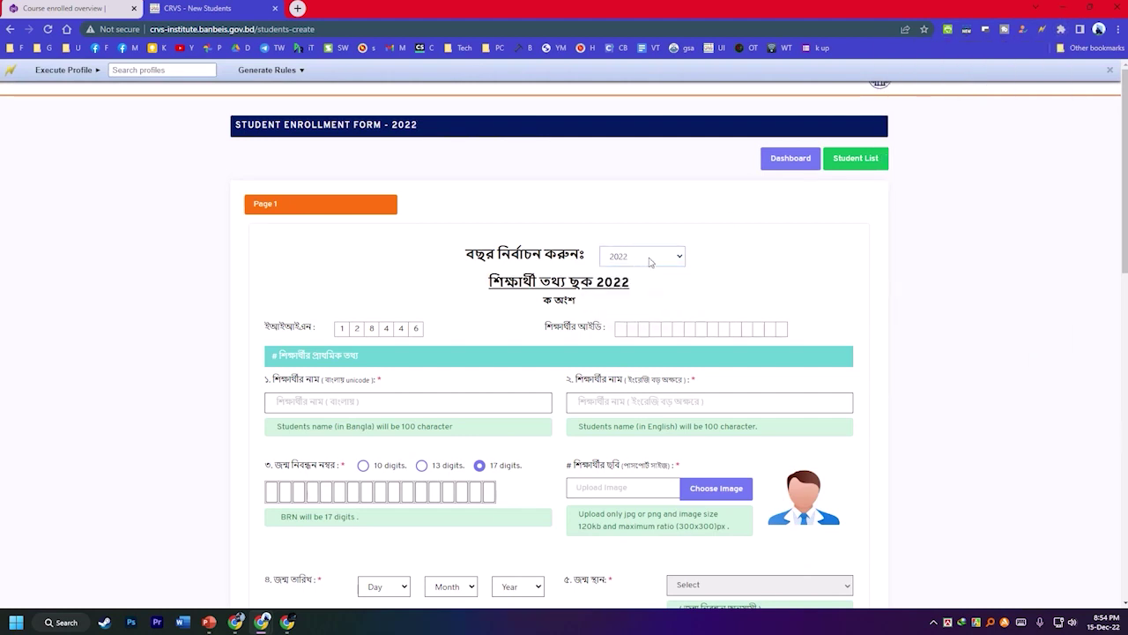
click(635, 260)
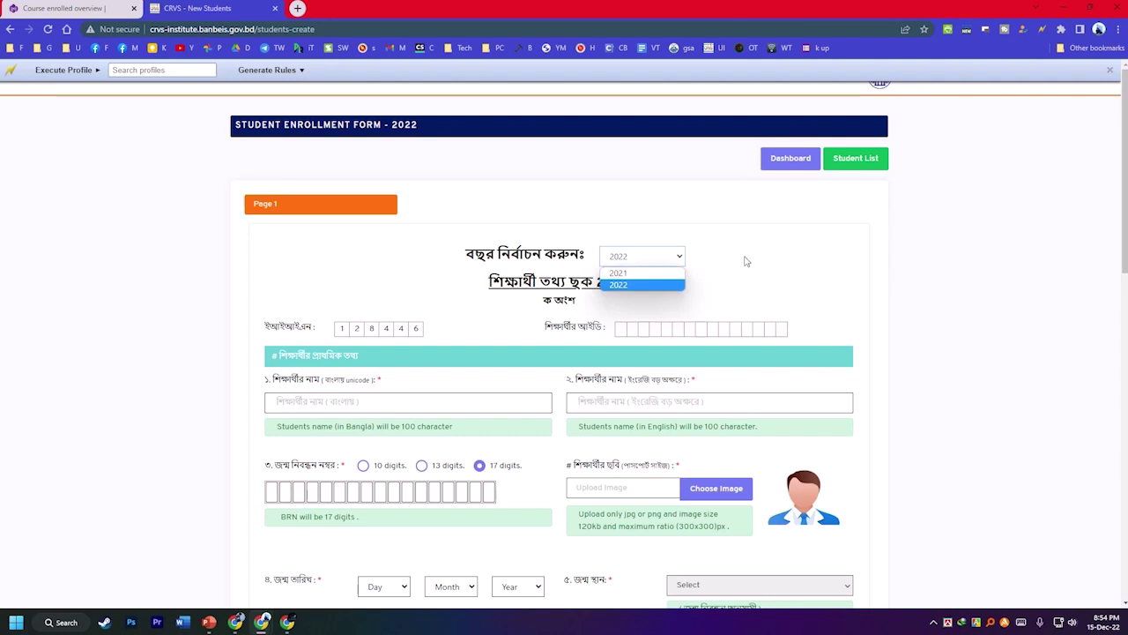
Set religion to ইসলাম, class to ষষ্ঠ and marital status to অবিবাহিত.
scroll(746, 261, down, 3)
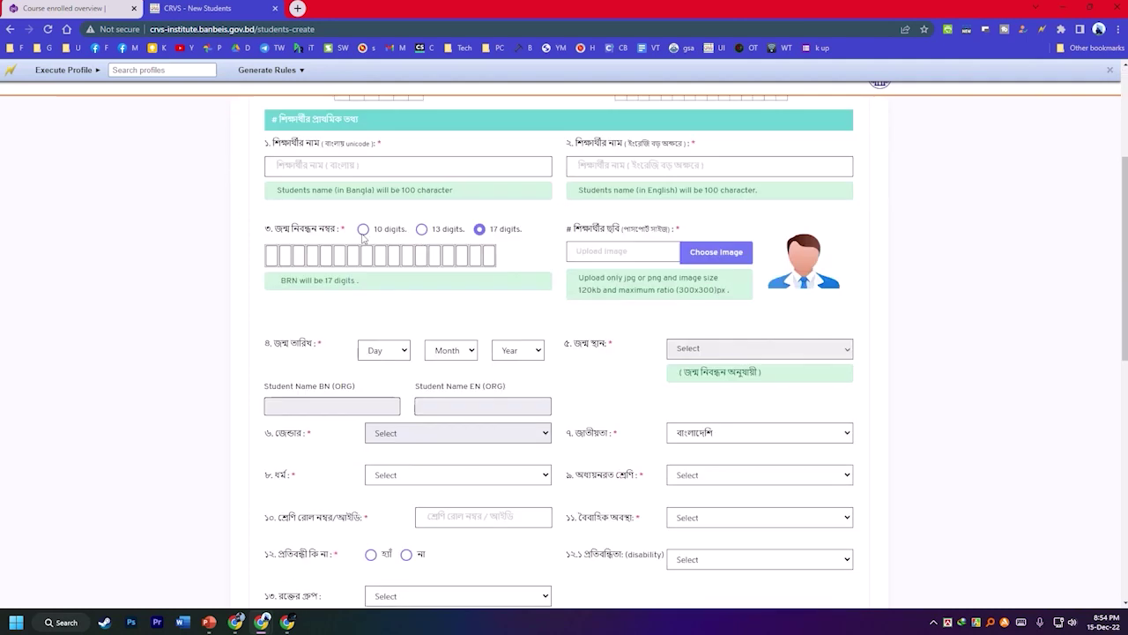
scroll(499, 295, down, 1)
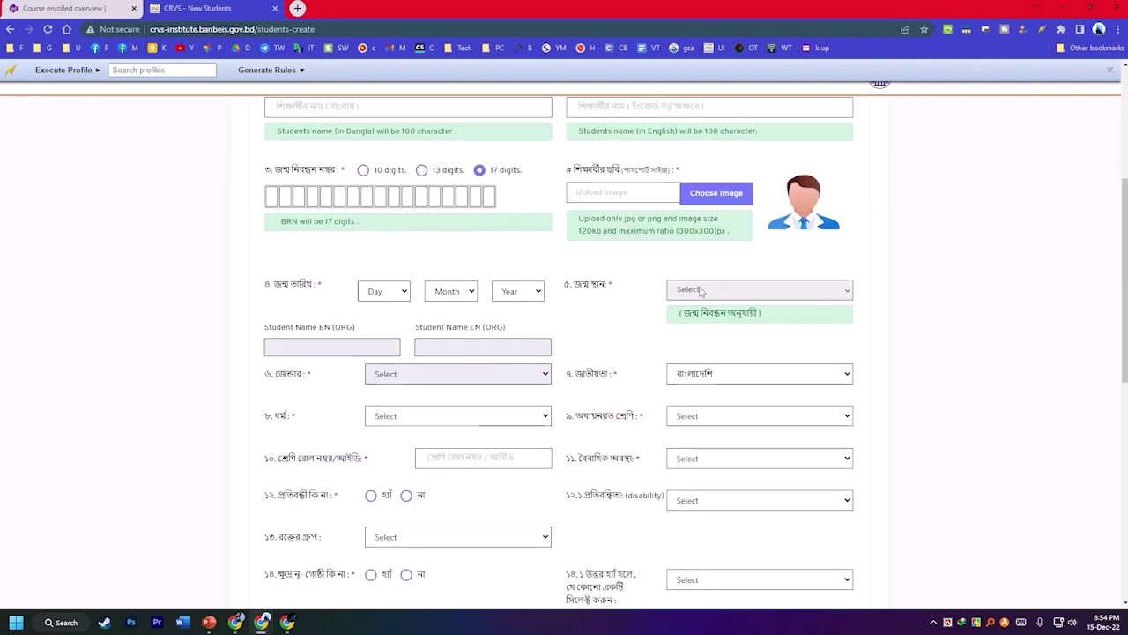
scroll(703, 298, down, 1)
click(380, 356)
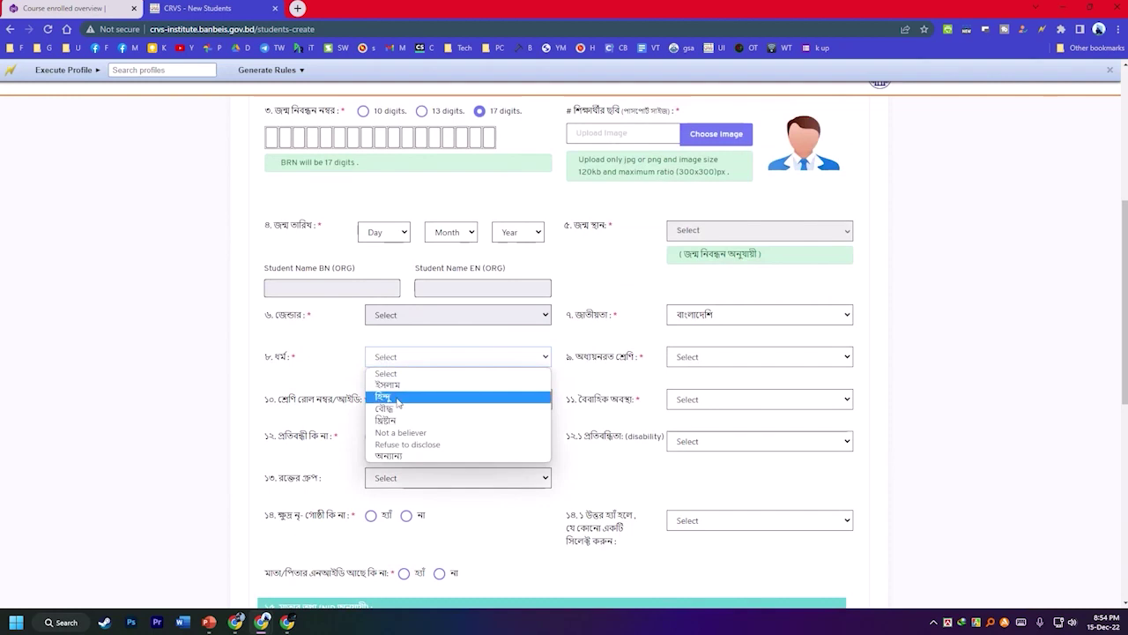
click(401, 387)
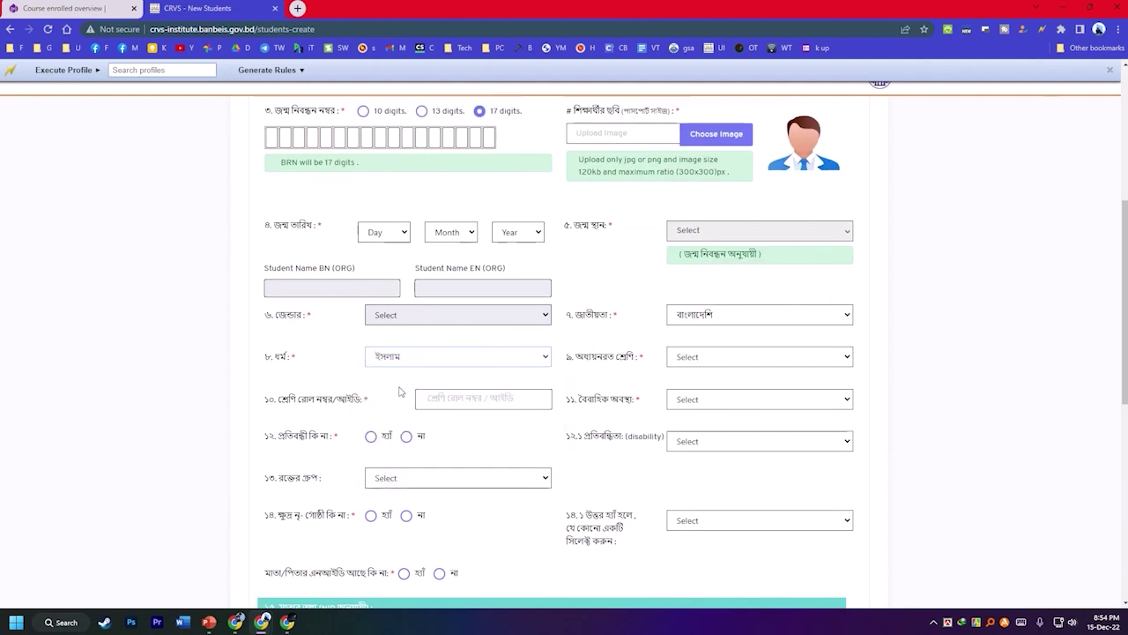
click(695, 357)
click(686, 386)
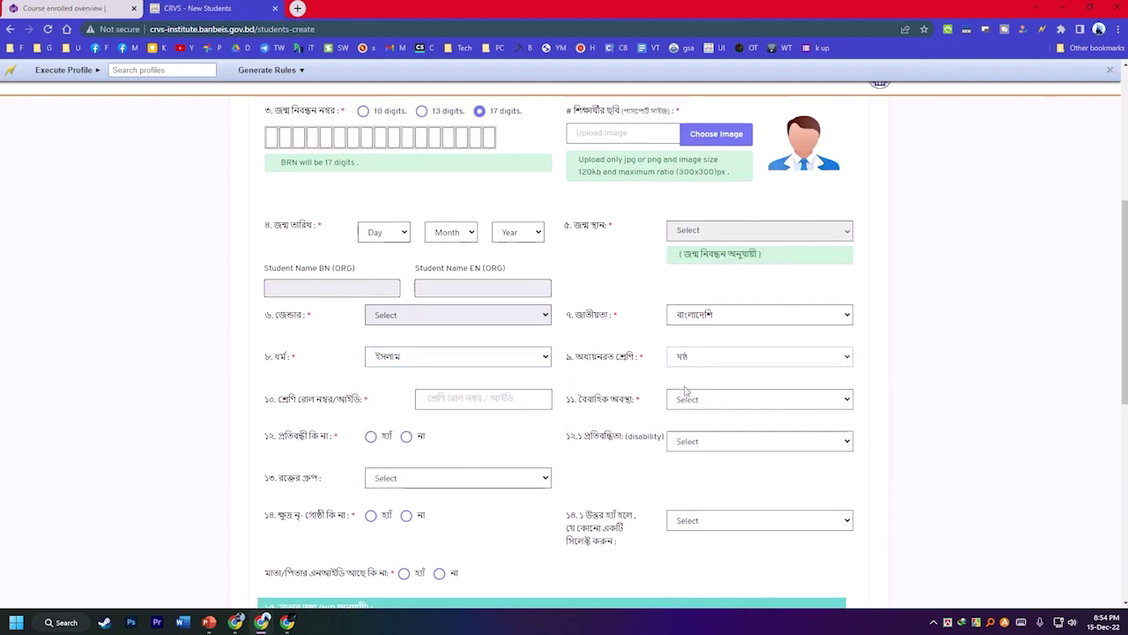
click(686, 396)
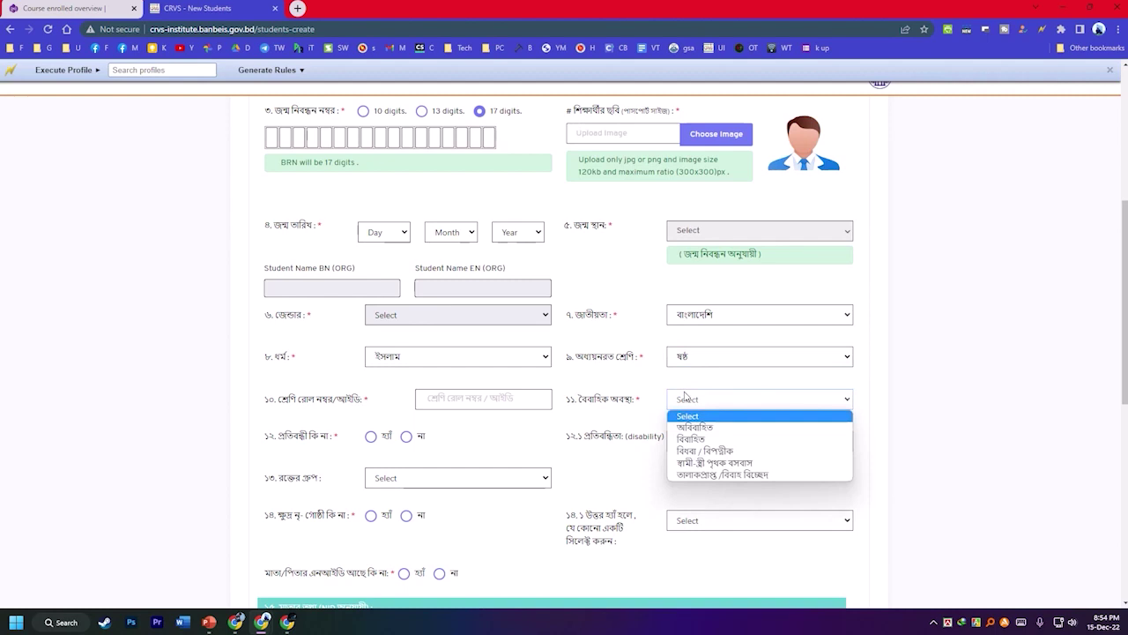
click(698, 429)
Answer না to the disability question and item 14, and হ্যাঁ to the parent NID question.
scroll(661, 427, down, 2)
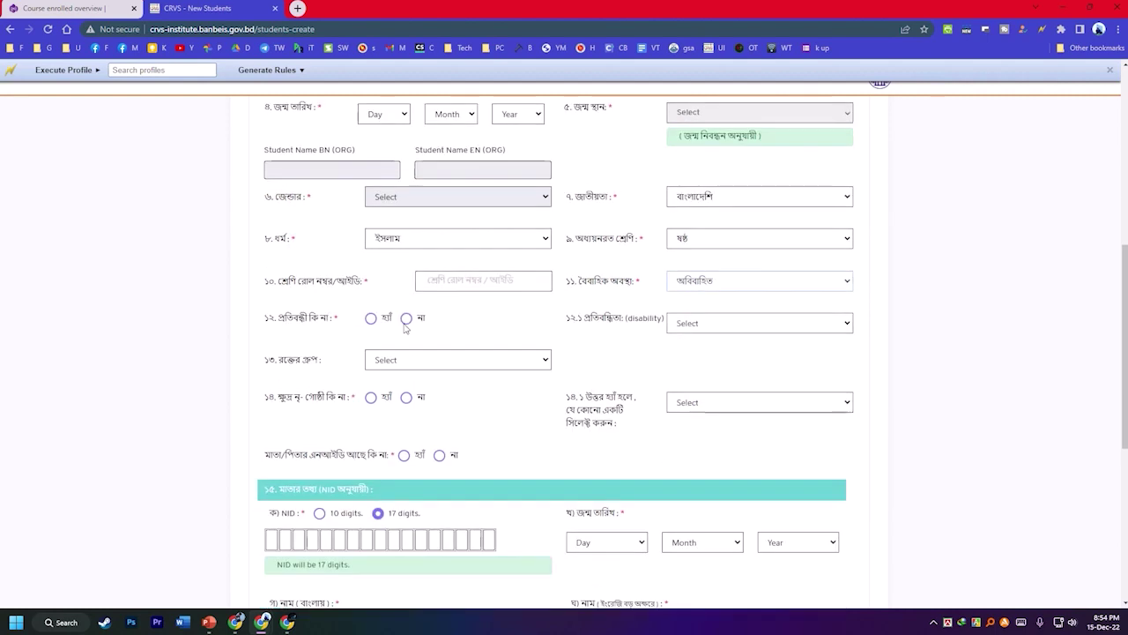
click(407, 319)
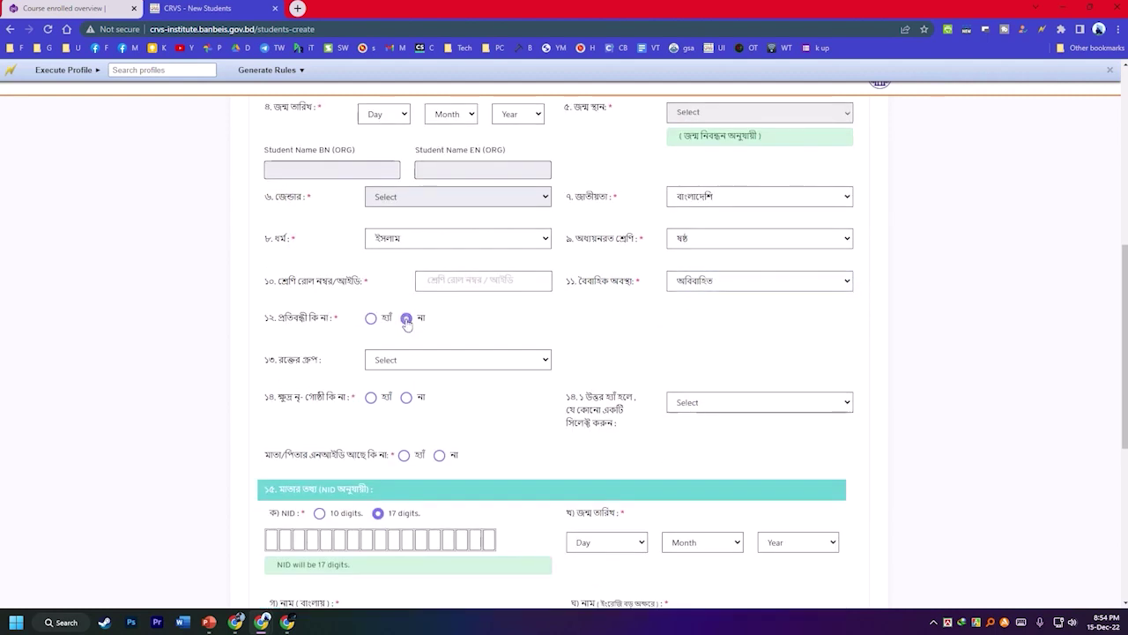
click(406, 397)
click(404, 434)
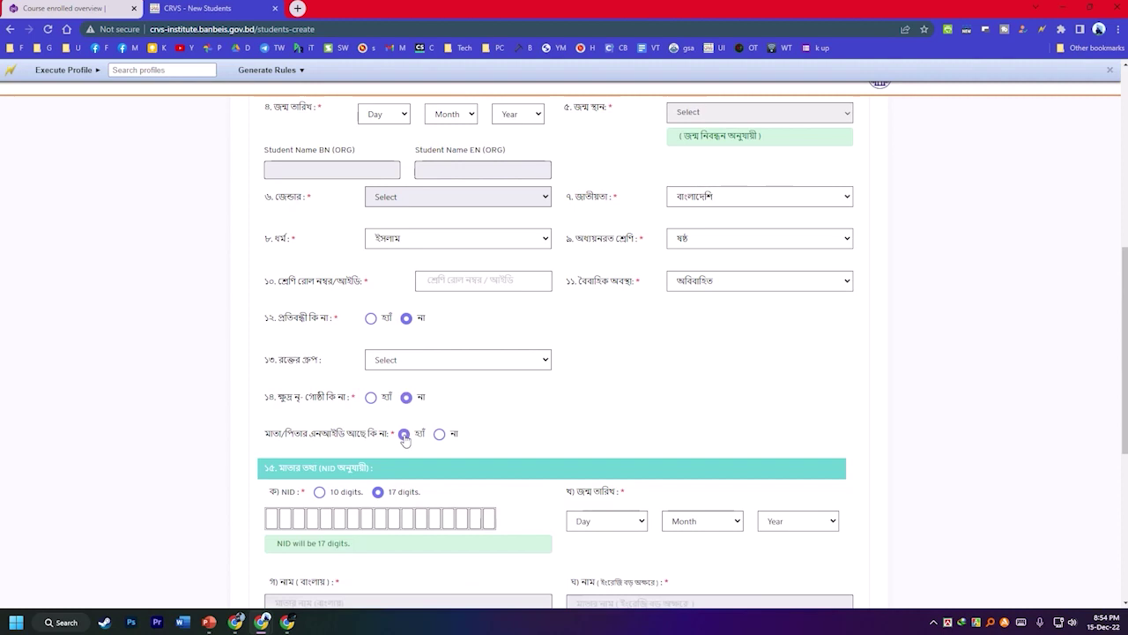
Set the mother's occupation to House-Wife and her NID to 10 digits.
scroll(548, 306, down, 3)
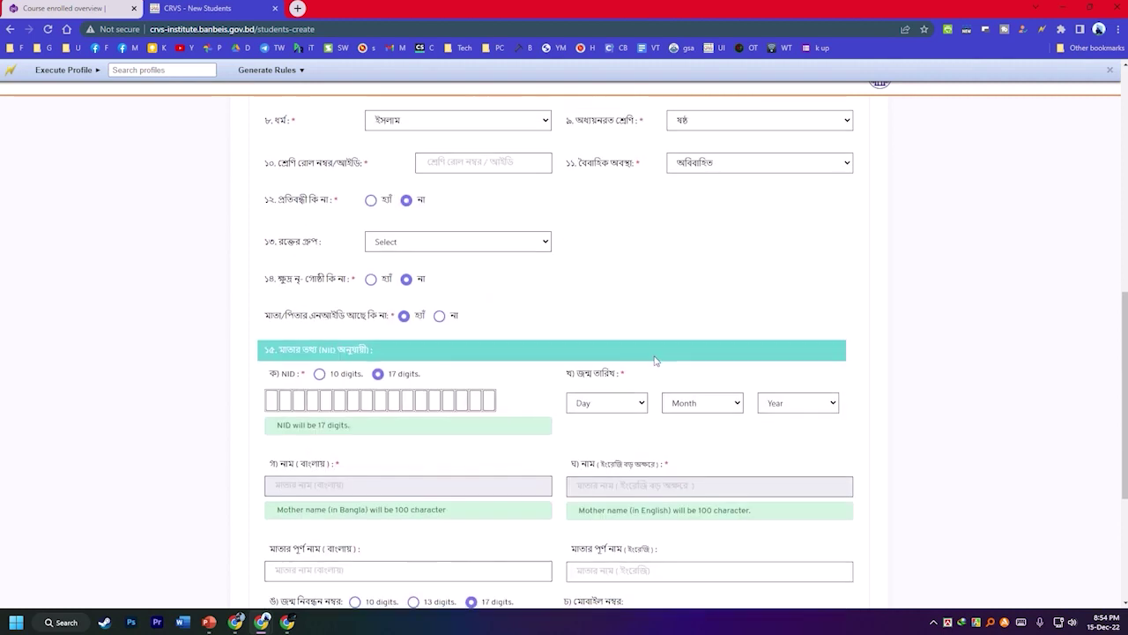
scroll(668, 363, down, 2)
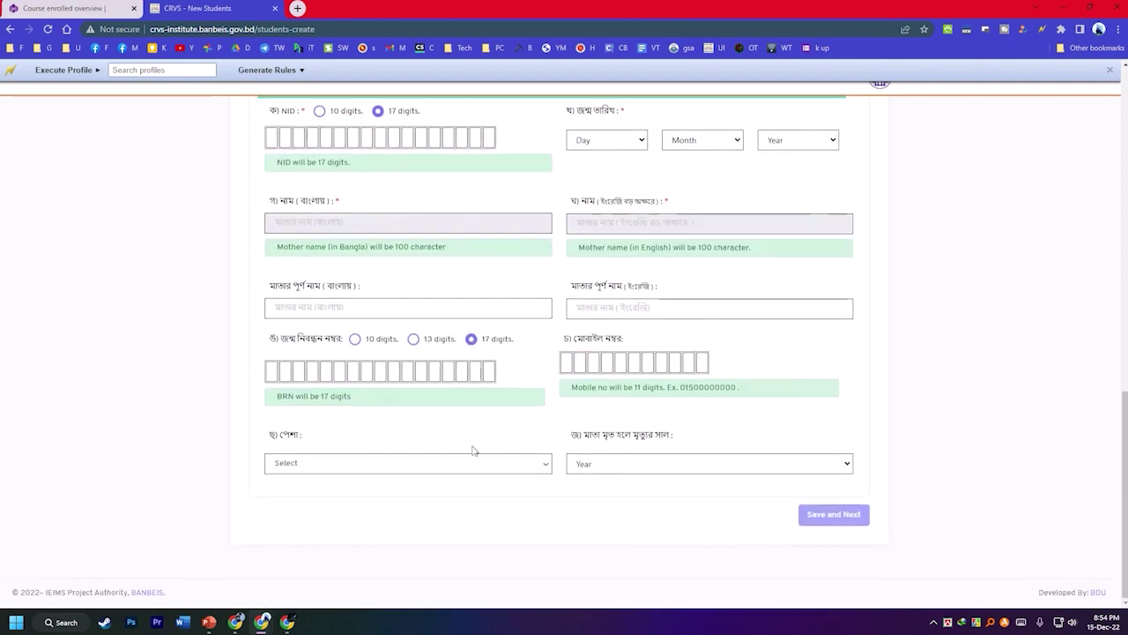
click(310, 464)
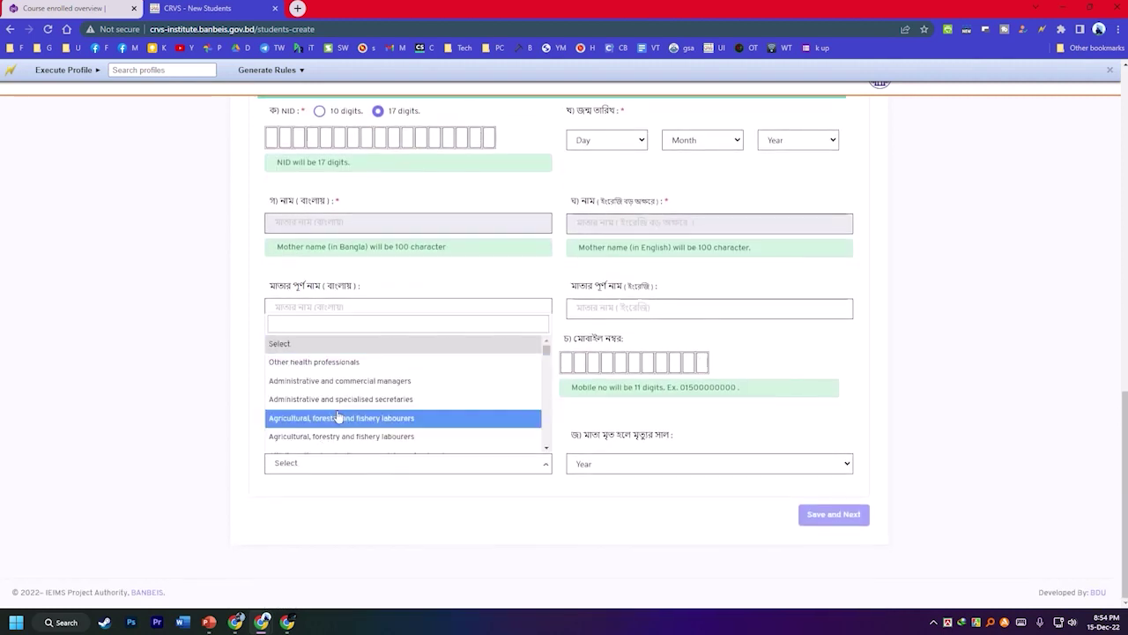
text(ho)
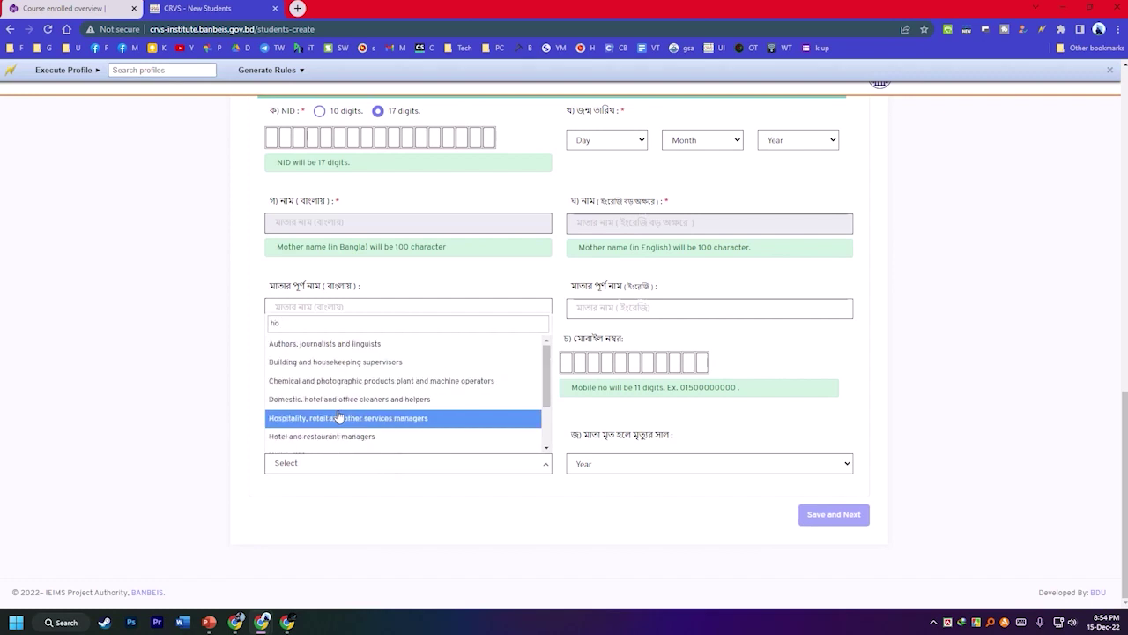
text(u)
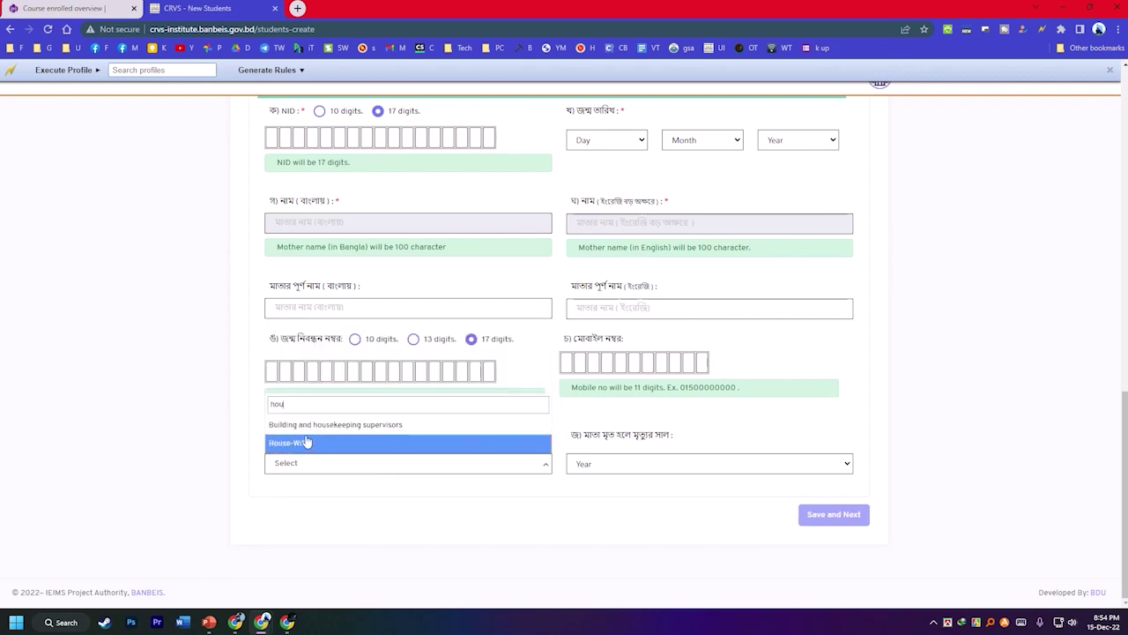
click(290, 443)
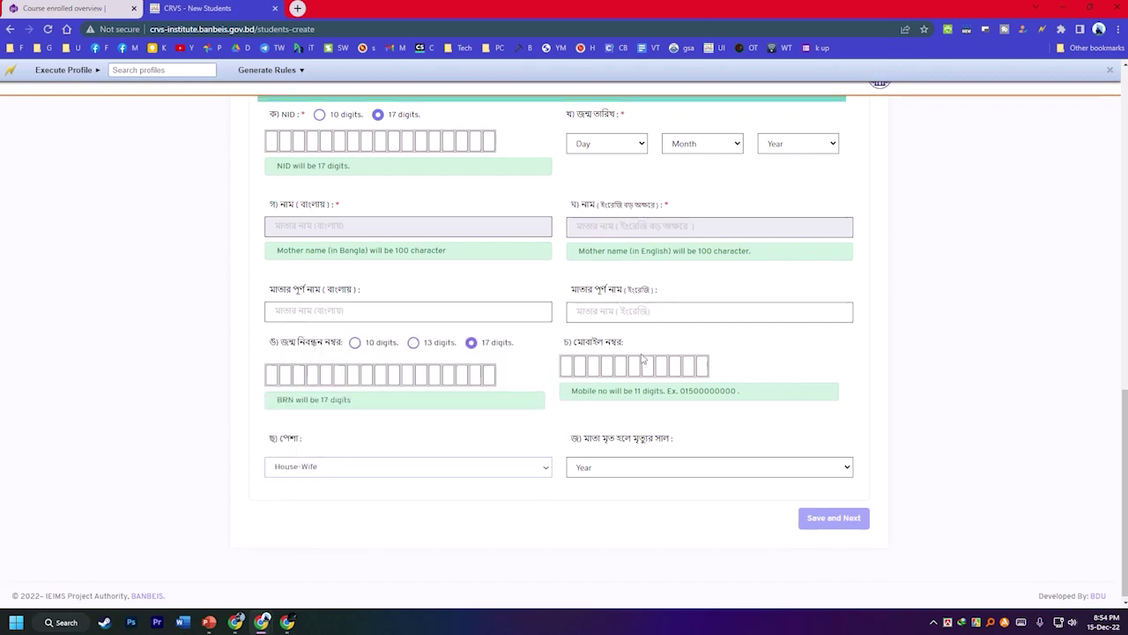
scroll(456, 387, up, 2)
click(335, 288)
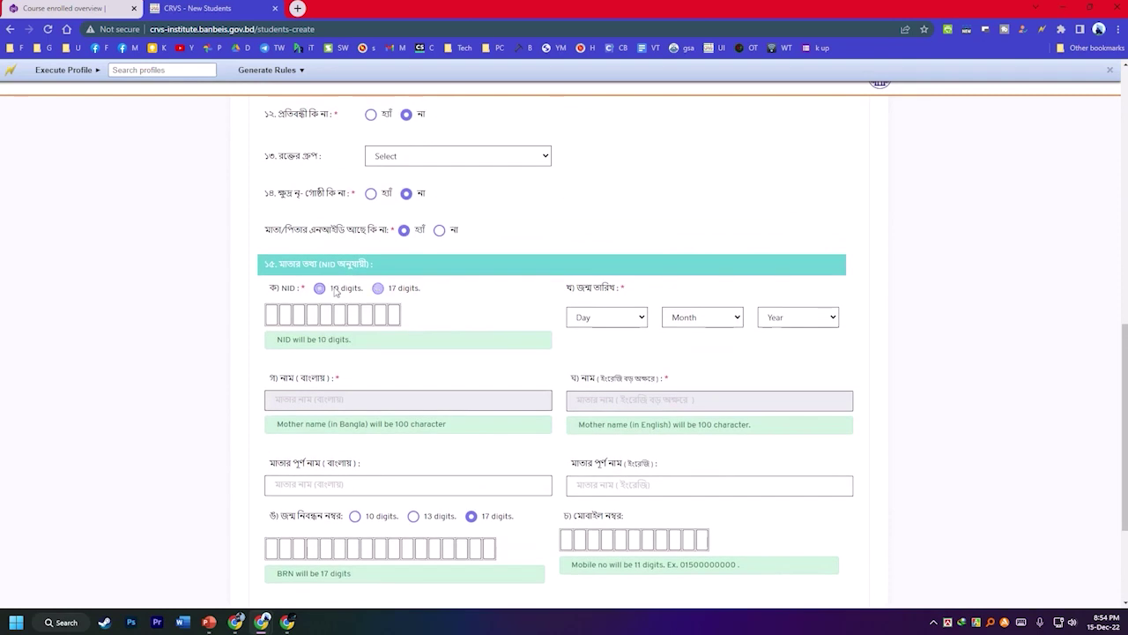
scroll(731, 456, up, 3)
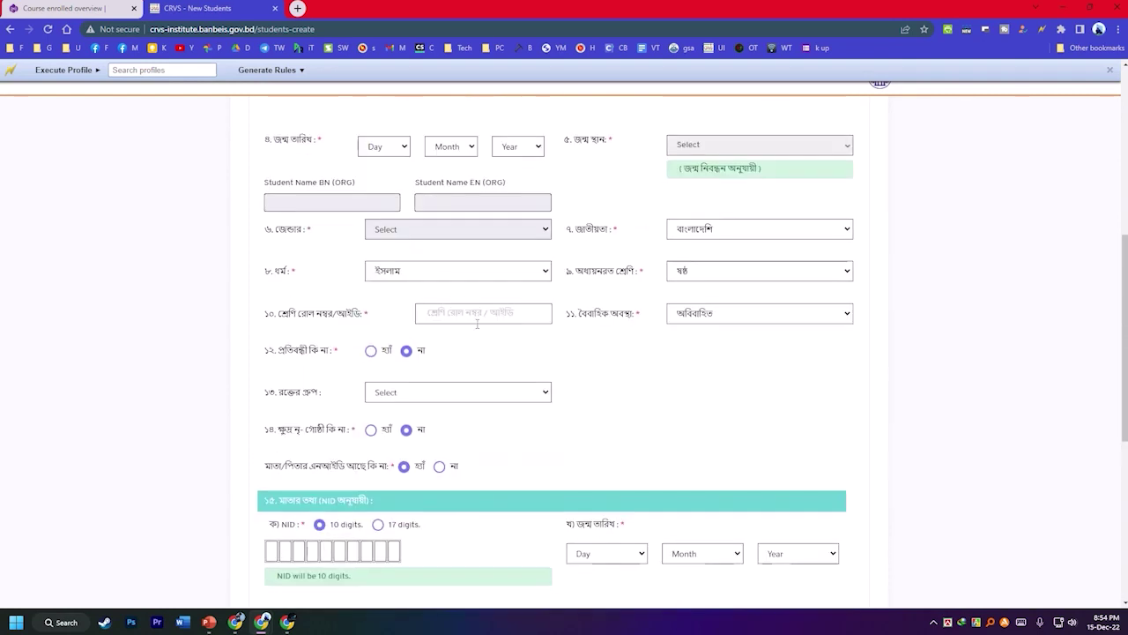
scroll(462, 325, up, 1)
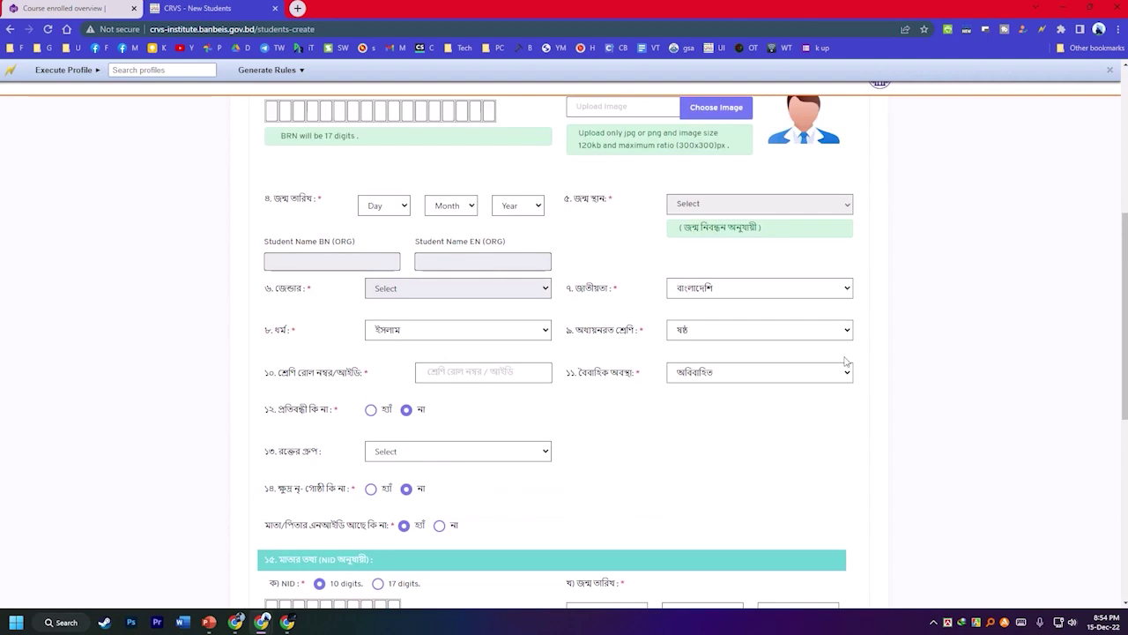
scroll(696, 353, up, 4)
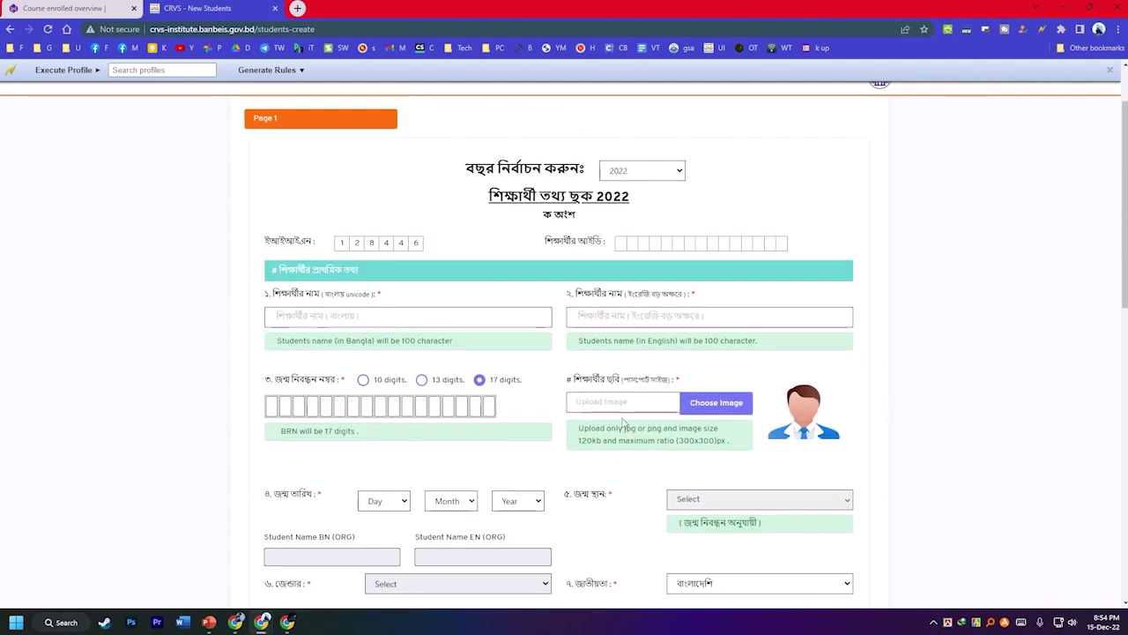
scroll(599, 344, down, 2)
Generate Autofill rules for this enrollment form into a new profile named p1.
right_click(617, 357)
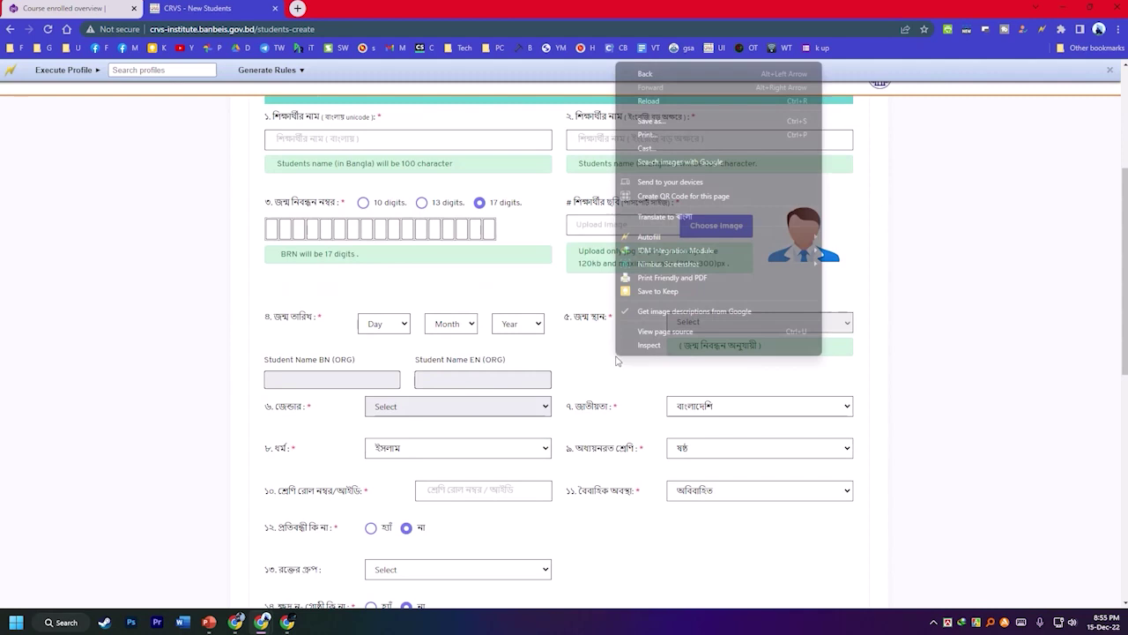
mouse_move(697, 236)
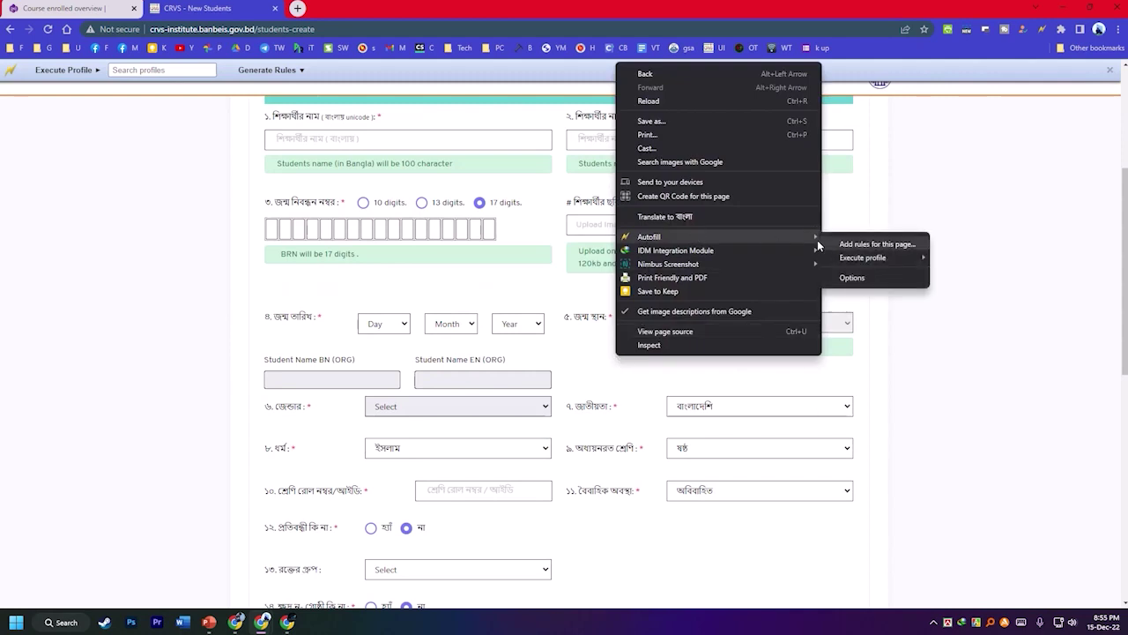
click(853, 245)
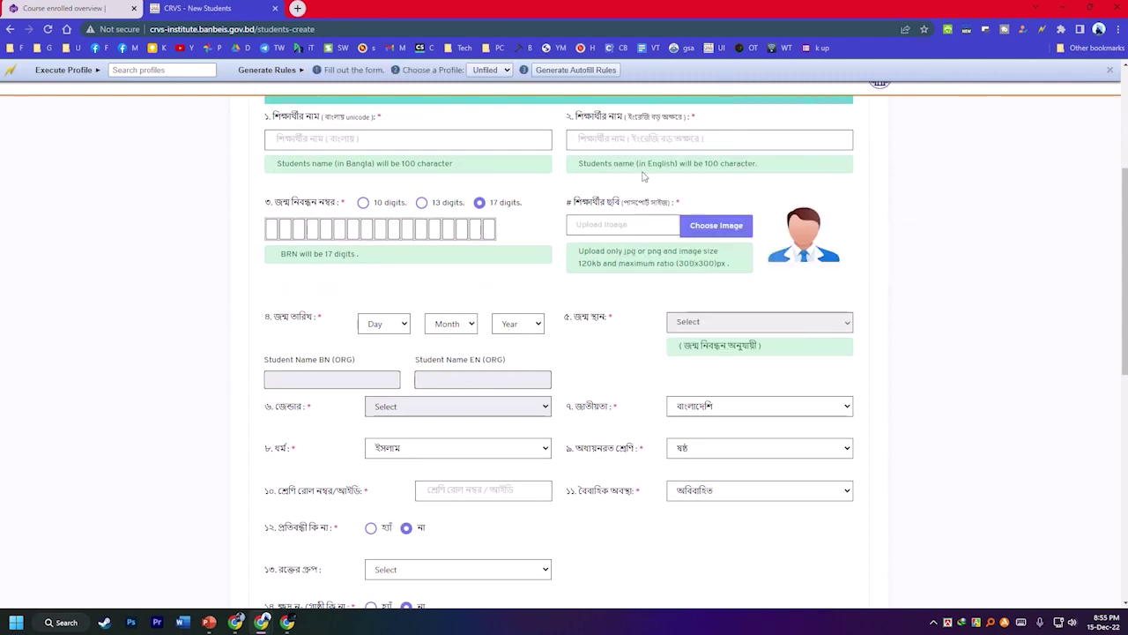
click(489, 70)
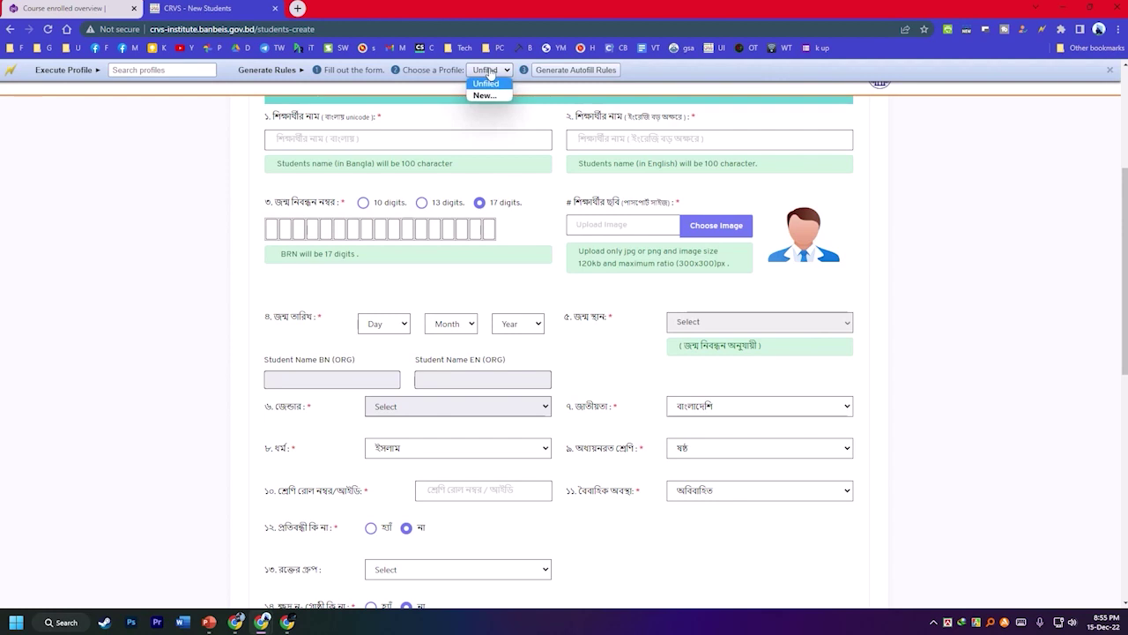
click(492, 95)
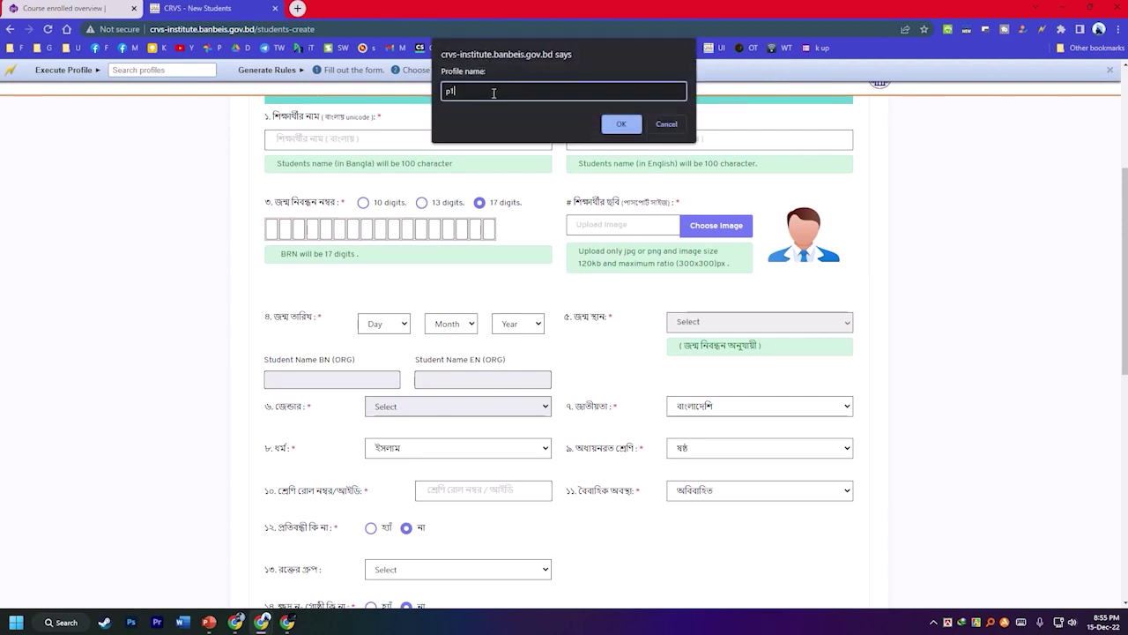
click(619, 125)
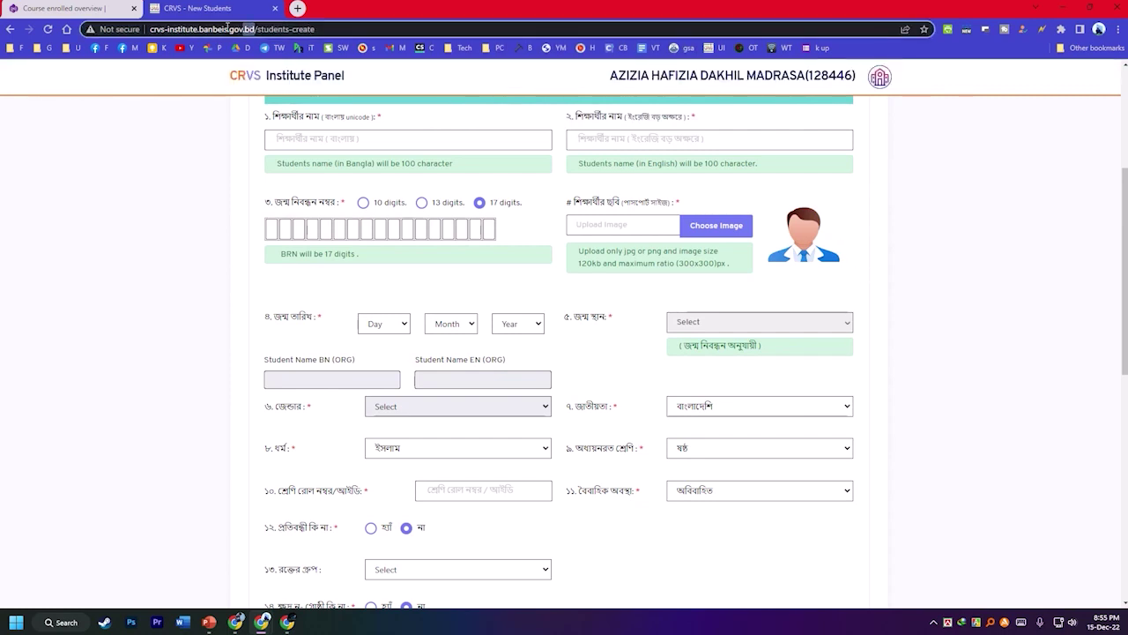
Copy the site's domain from the address bar.
drag(255, 29, 150, 29)
right_click(161, 33)
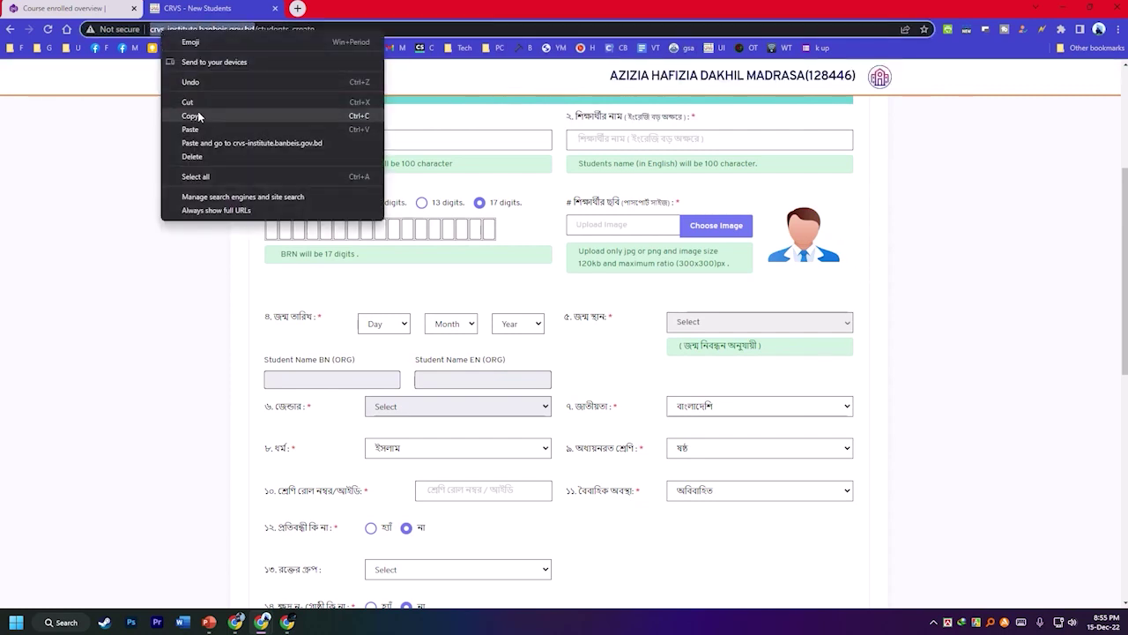
click(192, 115)
right_click(767, 294)
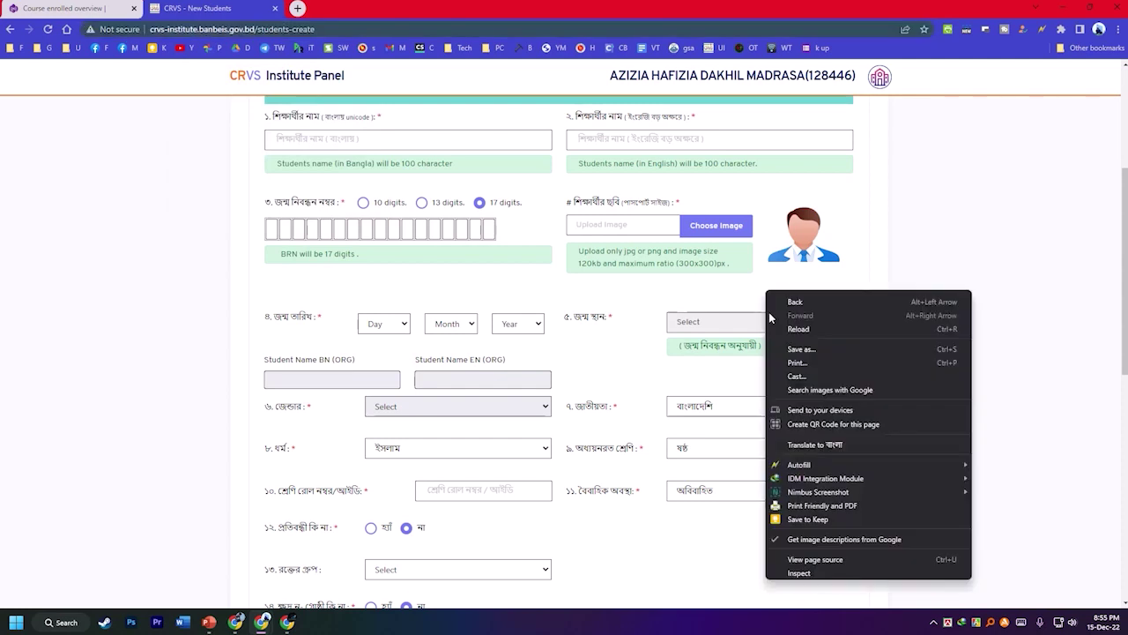
mouse_move(823, 463)
mouse_move(1054, 485)
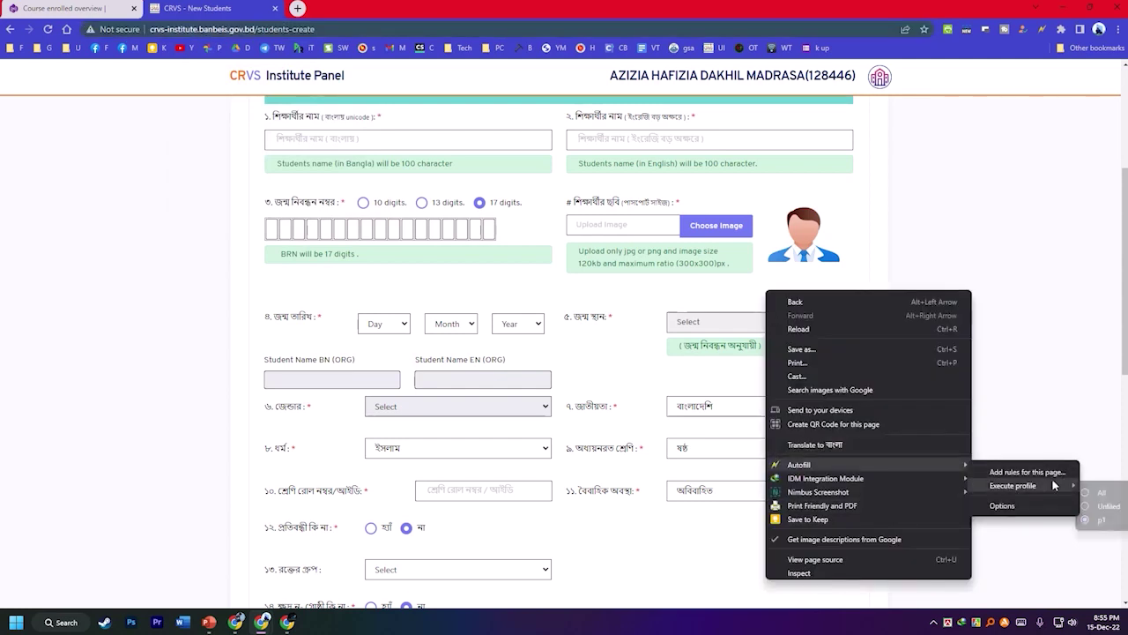
In Autofill options for profile p1, paste the site URL into the first five rules' Site fields.
click(1014, 507)
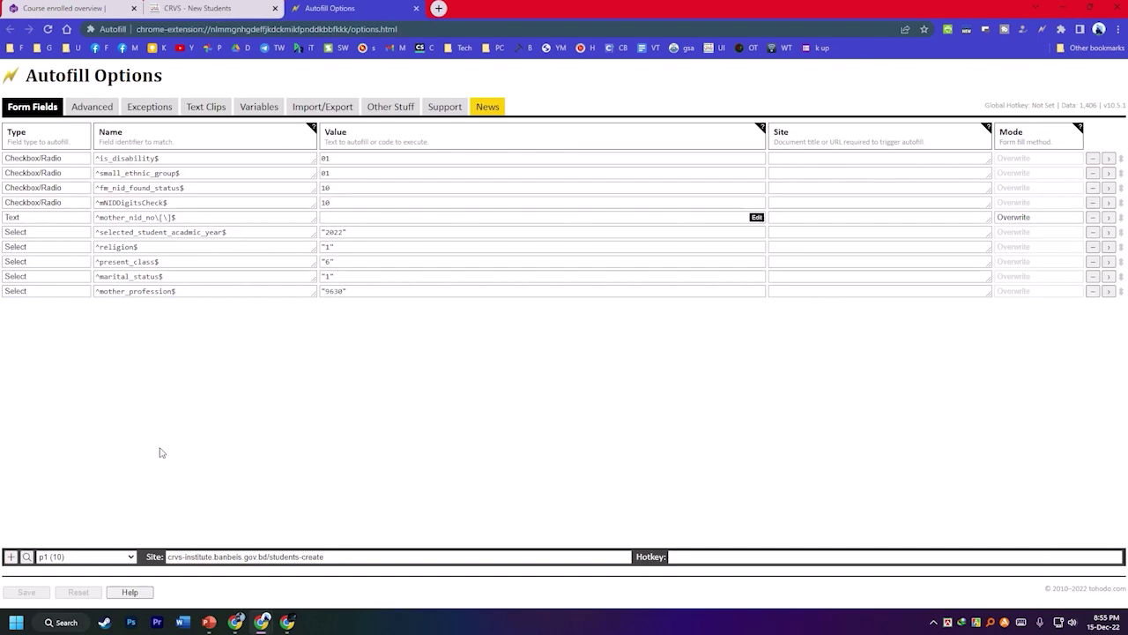
click(82, 556)
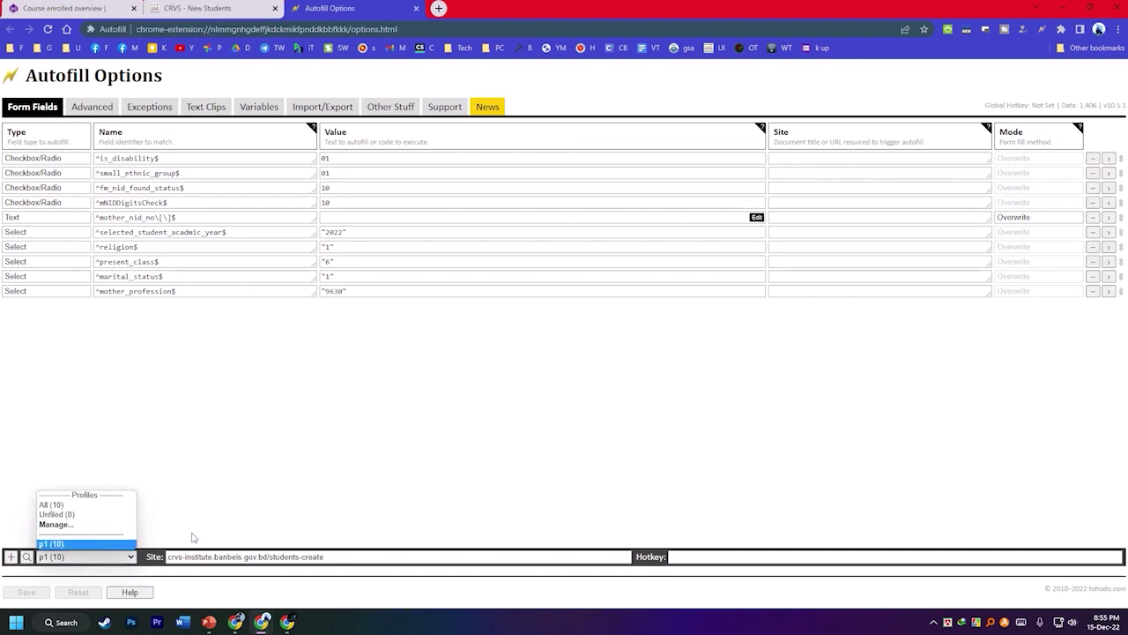
click(657, 432)
click(811, 159)
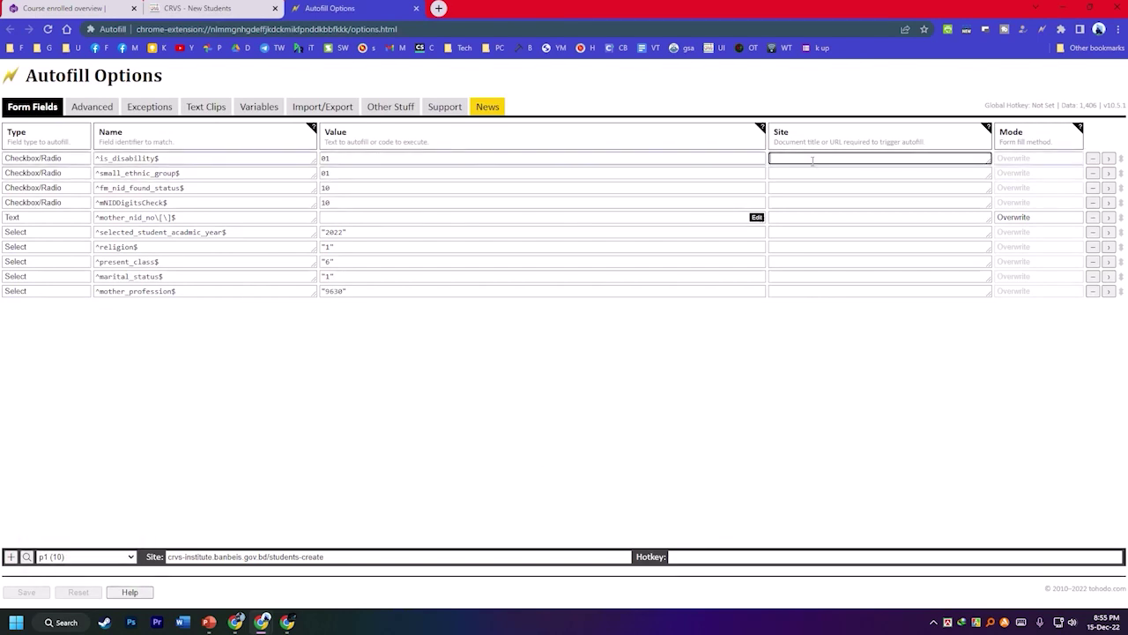
key(ctrl+v)
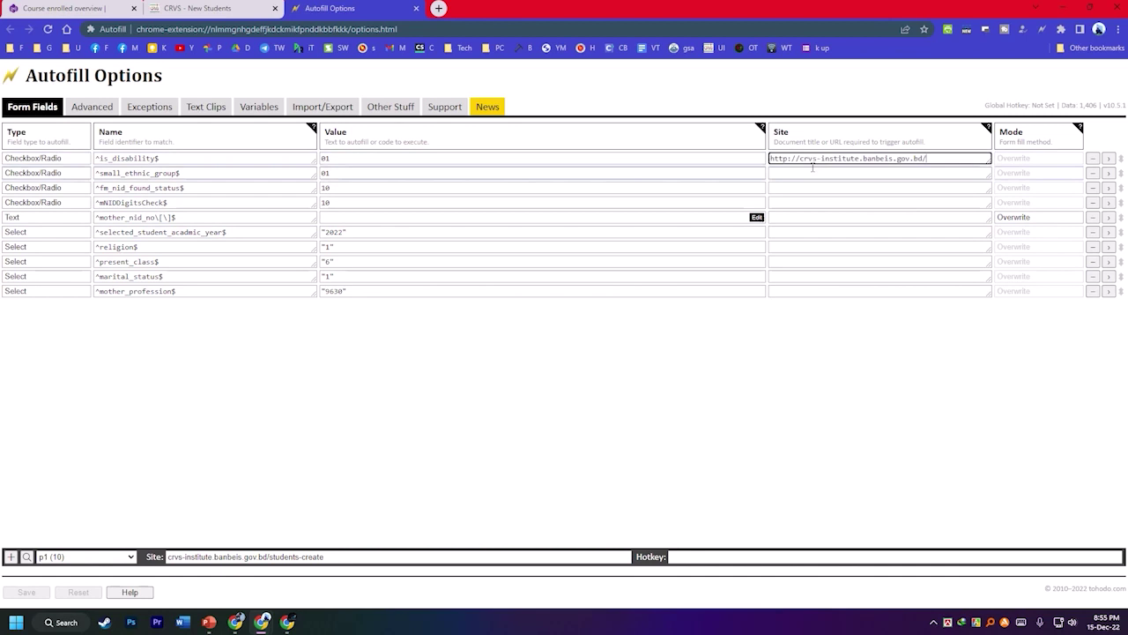
click(799, 174)
key(ctrl+v)
click(799, 188)
key(ctrl+v)
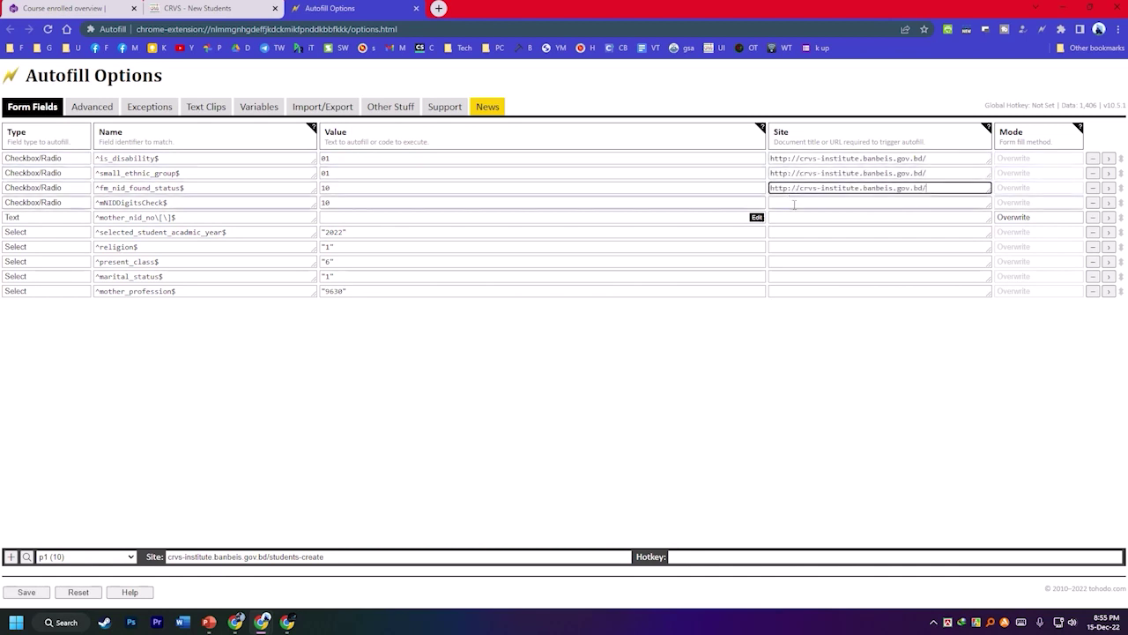
click(800, 202)
key(ctrl+v)
click(799, 217)
key(ctrl+v)
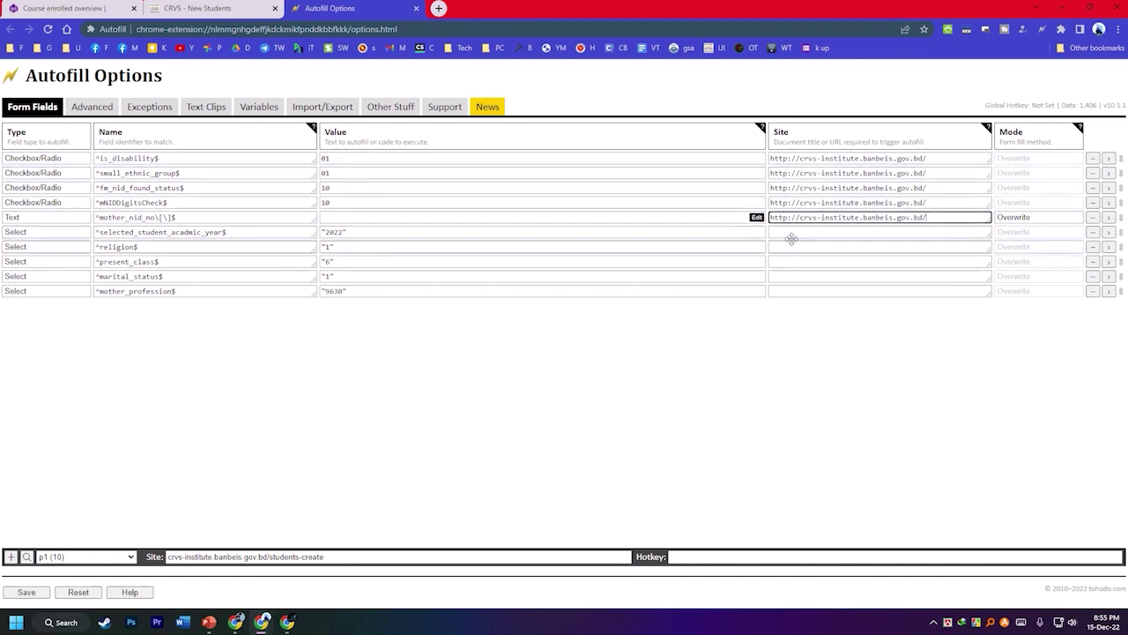
Paste the URL into the remaining rules through ^mother_profession$ and save the options.
click(794, 232)
key(ctrl+v)
click(794, 246)
key(ctrl+v)
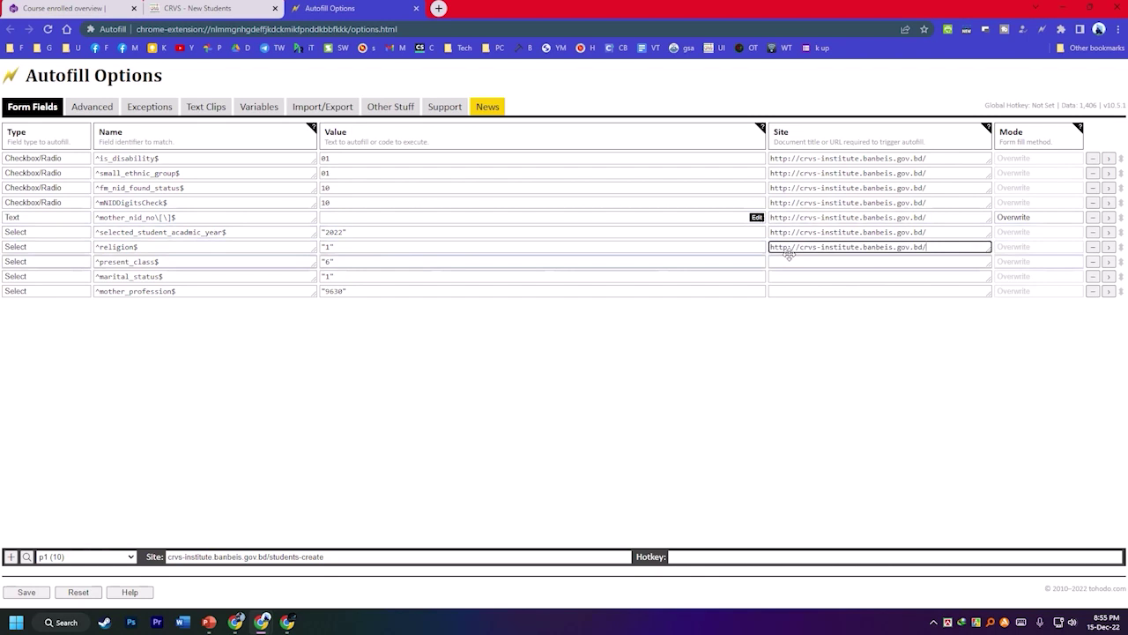
click(789, 262)
key(ctrl+v)
click(787, 276)
key(ctrl+v)
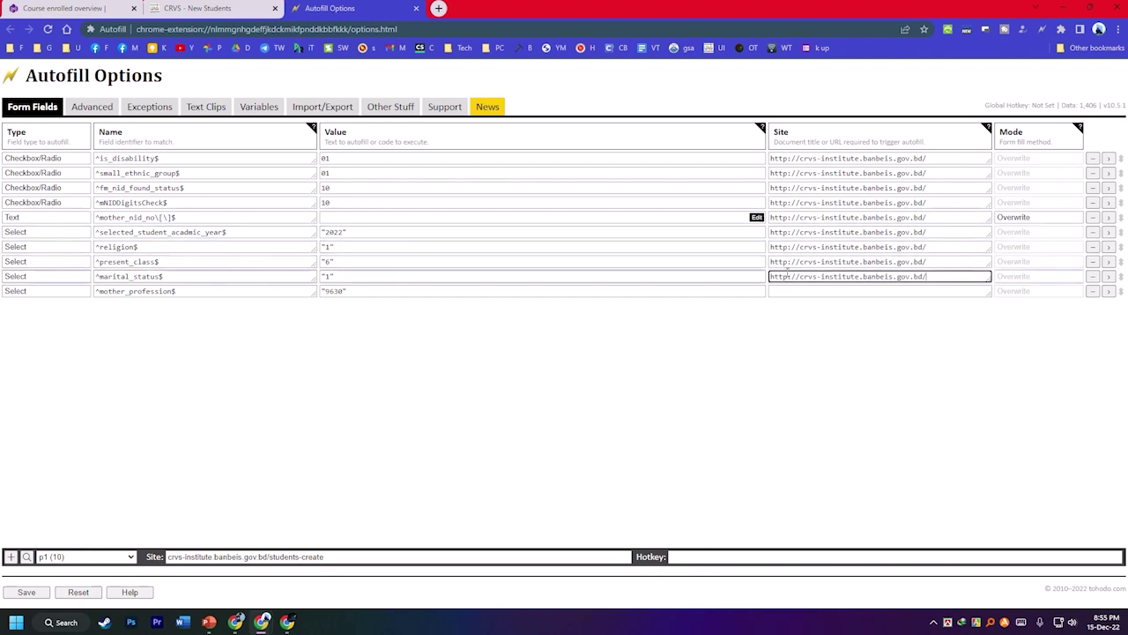
click(786, 291)
key(ctrl+v)
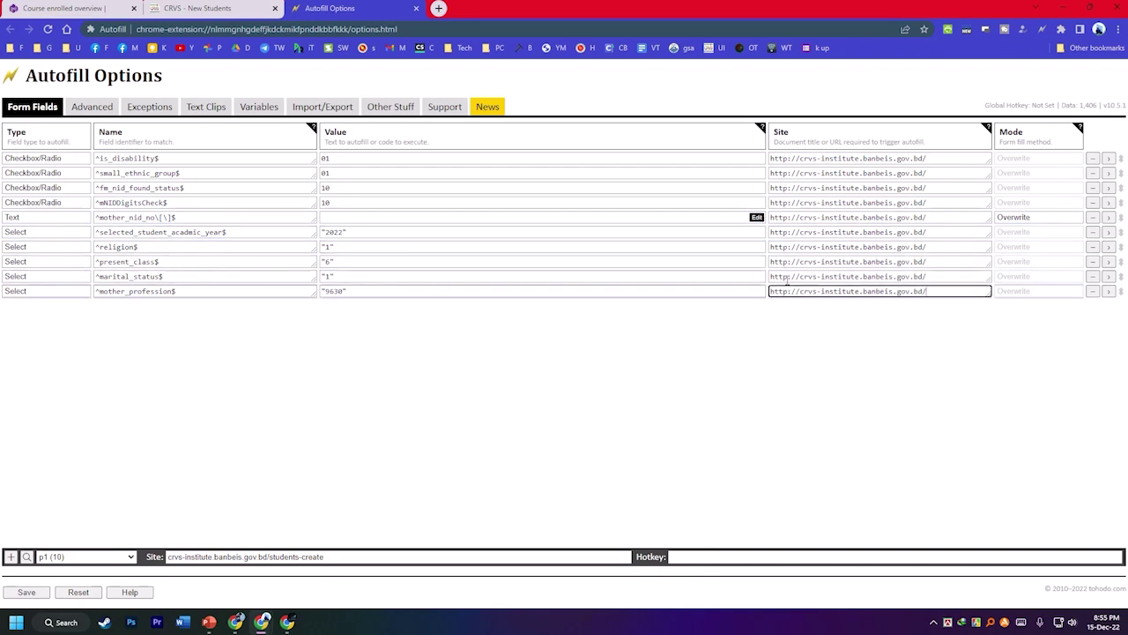
click(26, 593)
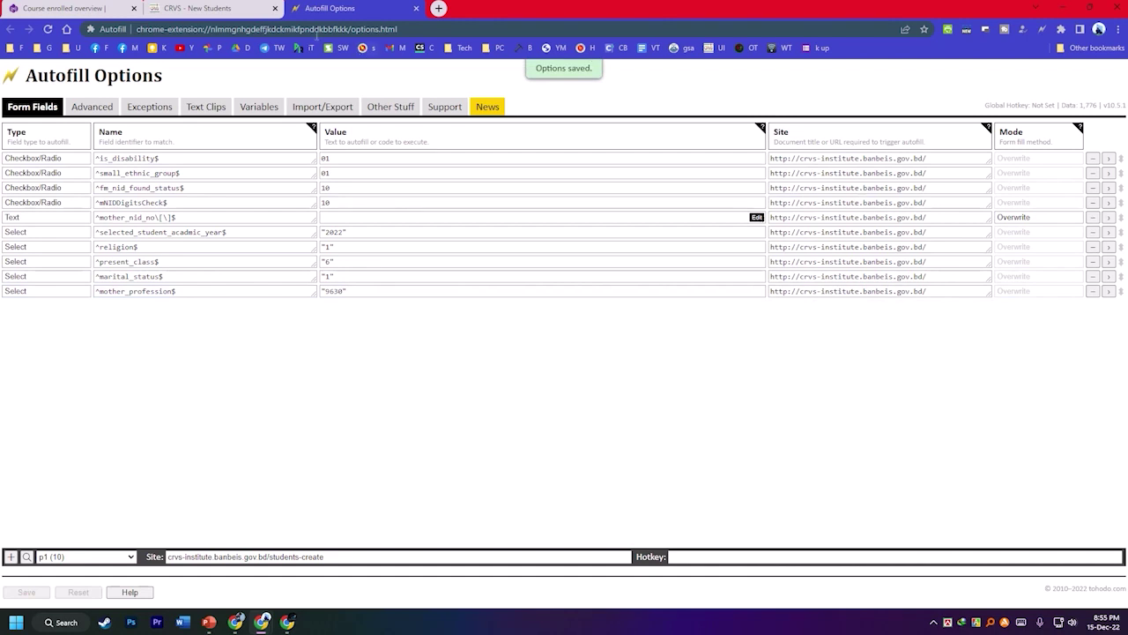
click(231, 8)
Enter the student's birth registration number.
scroll(446, 301, up, 1)
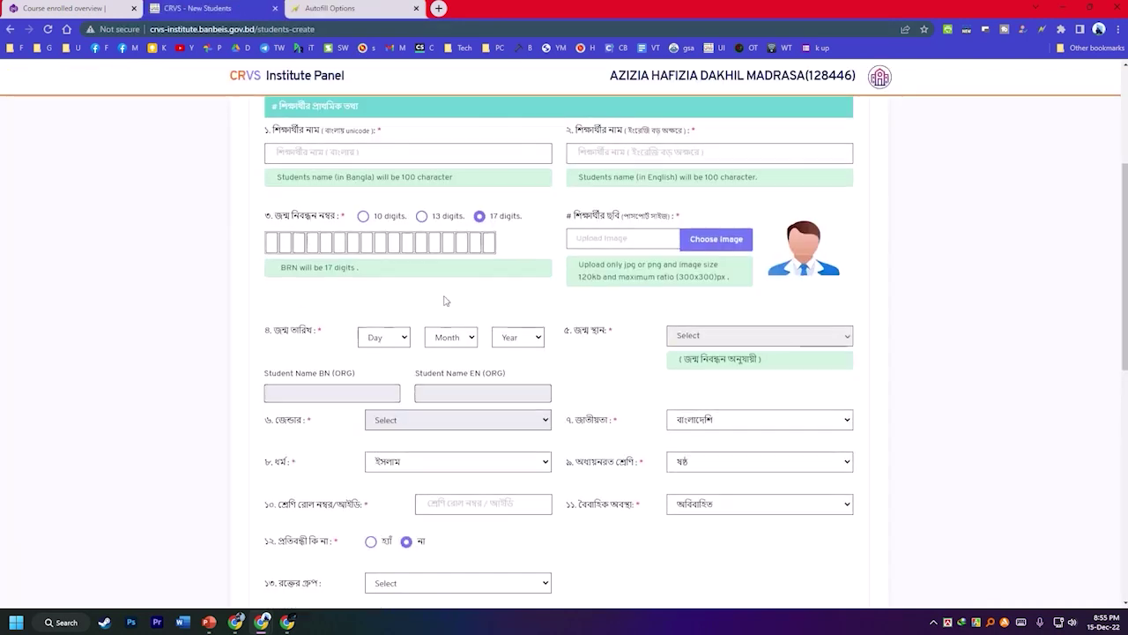
scroll(446, 301, up, 1)
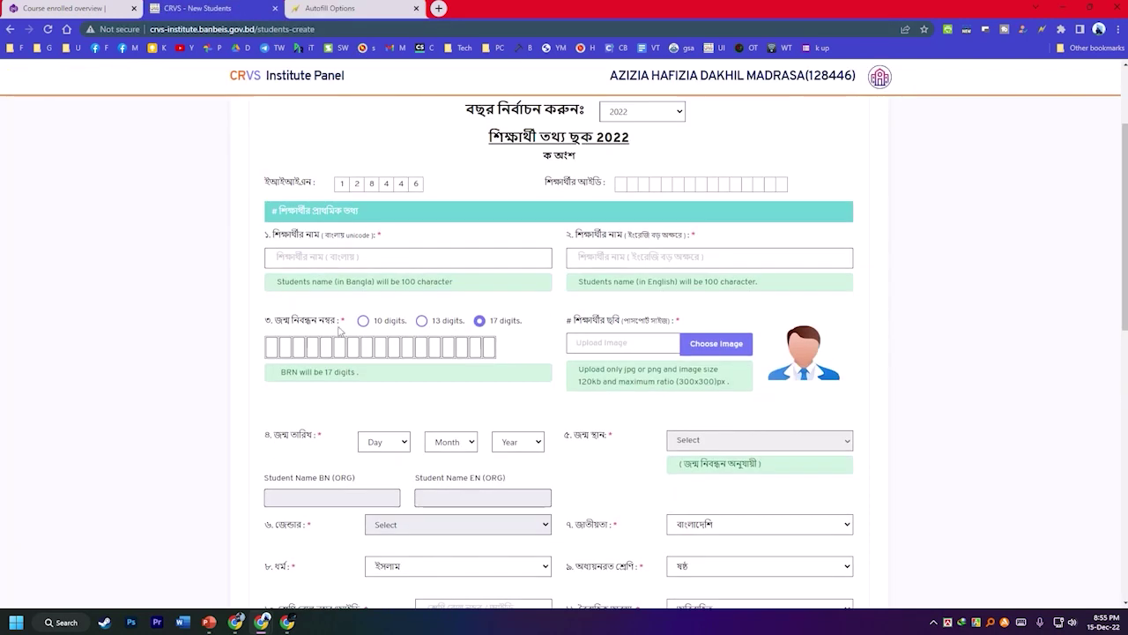
click(269, 349)
Set the student's birth date to 22 Dec 2011.
click(386, 442)
scroll(389, 406, down, 1)
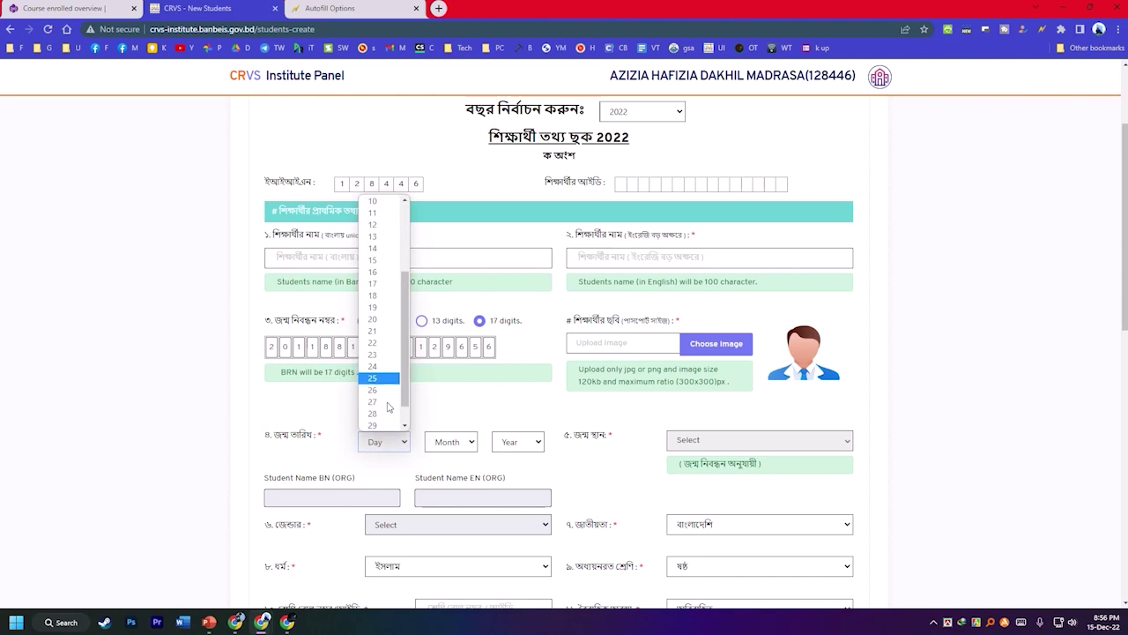
click(383, 343)
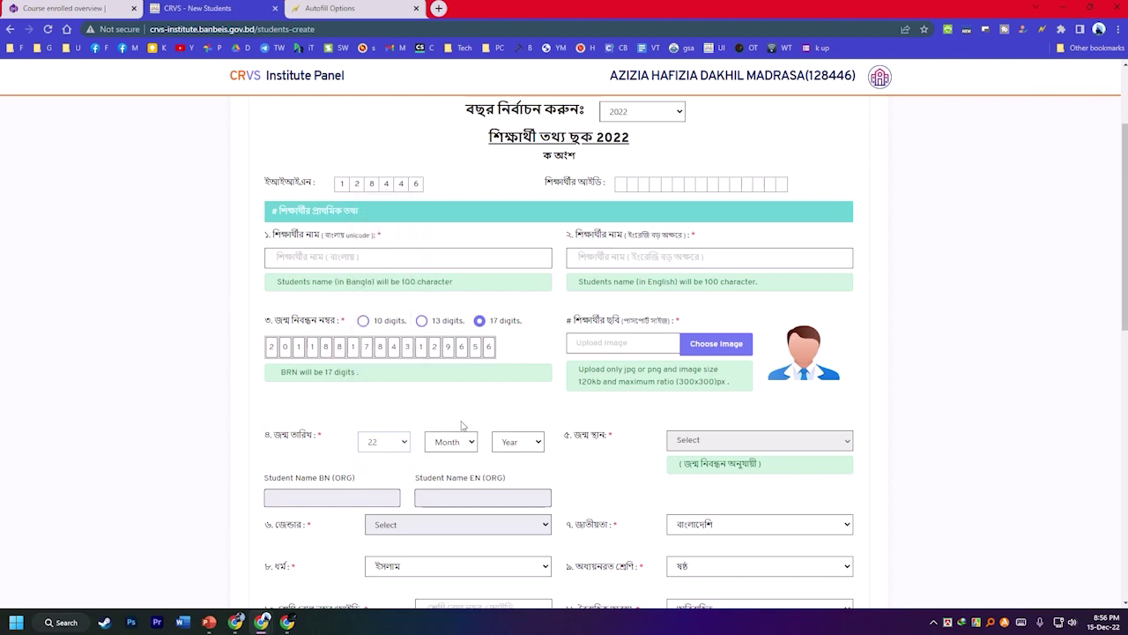
click(447, 452)
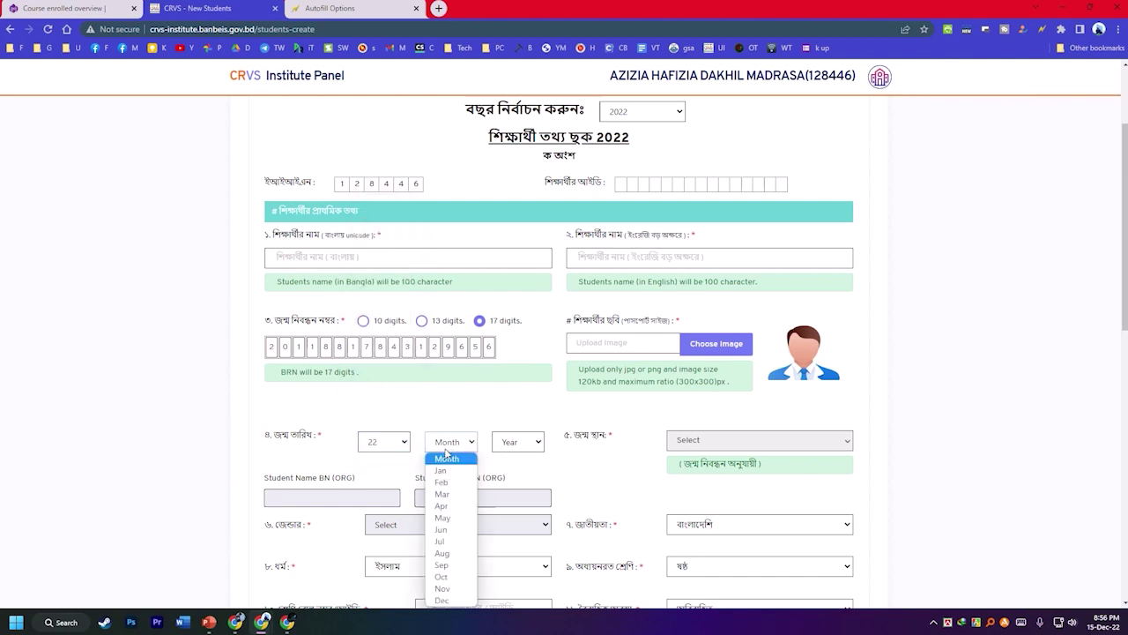
click(446, 600)
click(517, 438)
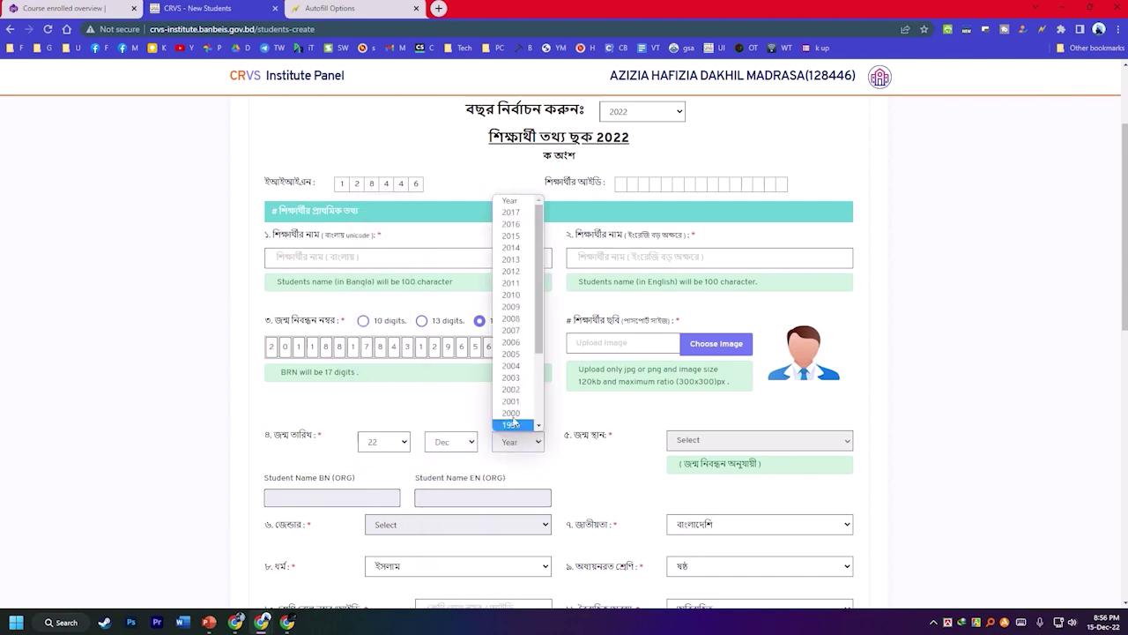
click(515, 283)
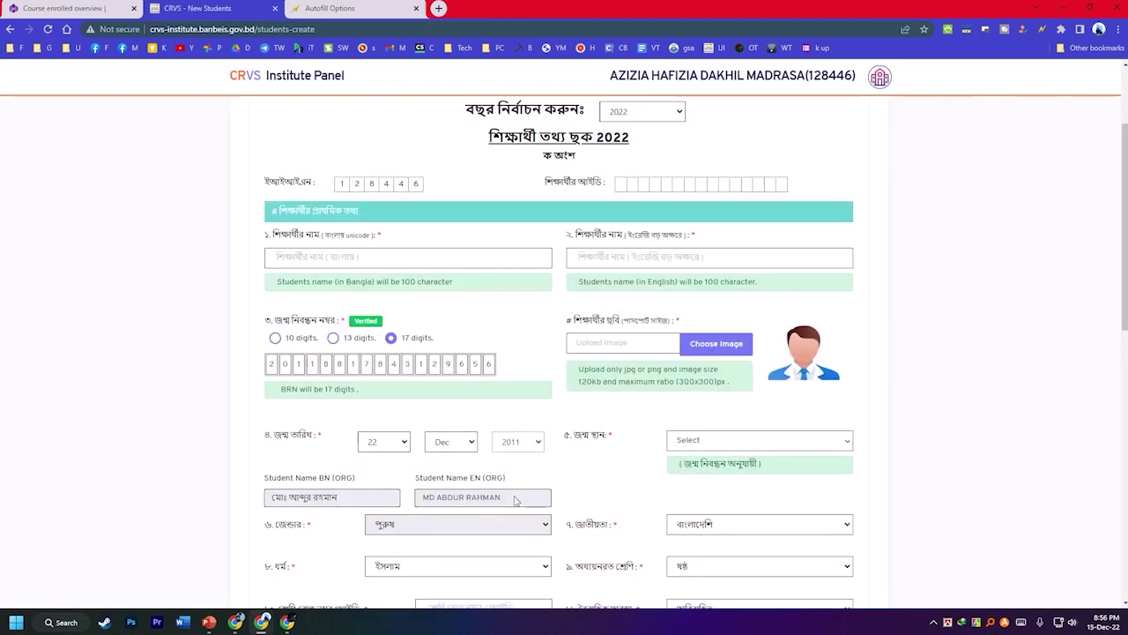
Fill the student name field with the original Bangla name alongside the English name.
drag(517, 501, 635, 257)
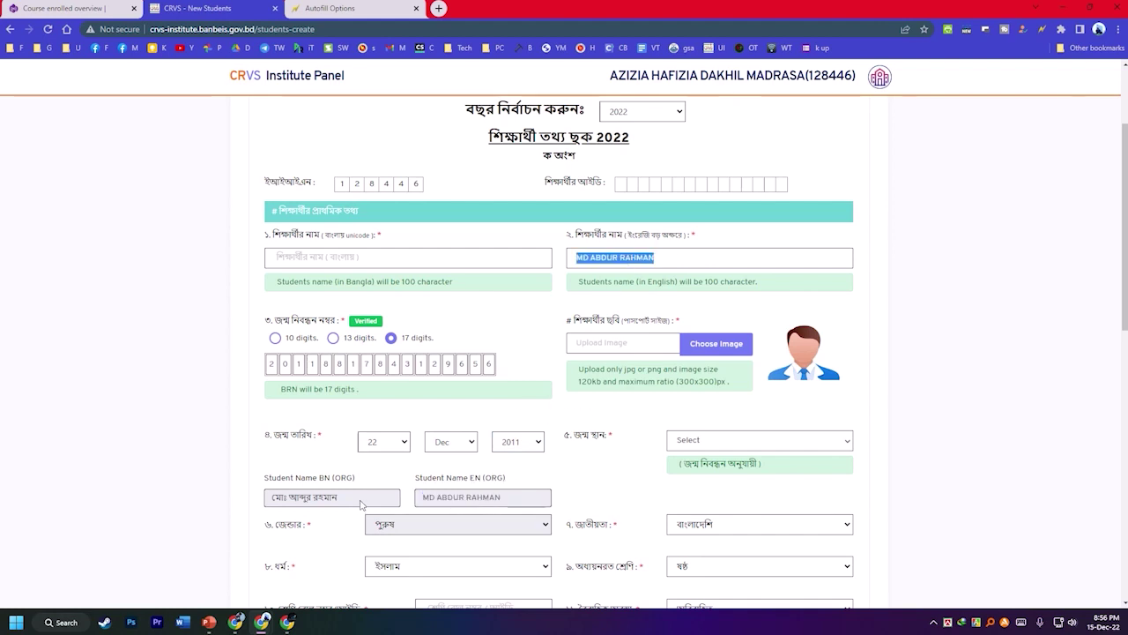
drag(360, 505, 313, 273)
click(634, 424)
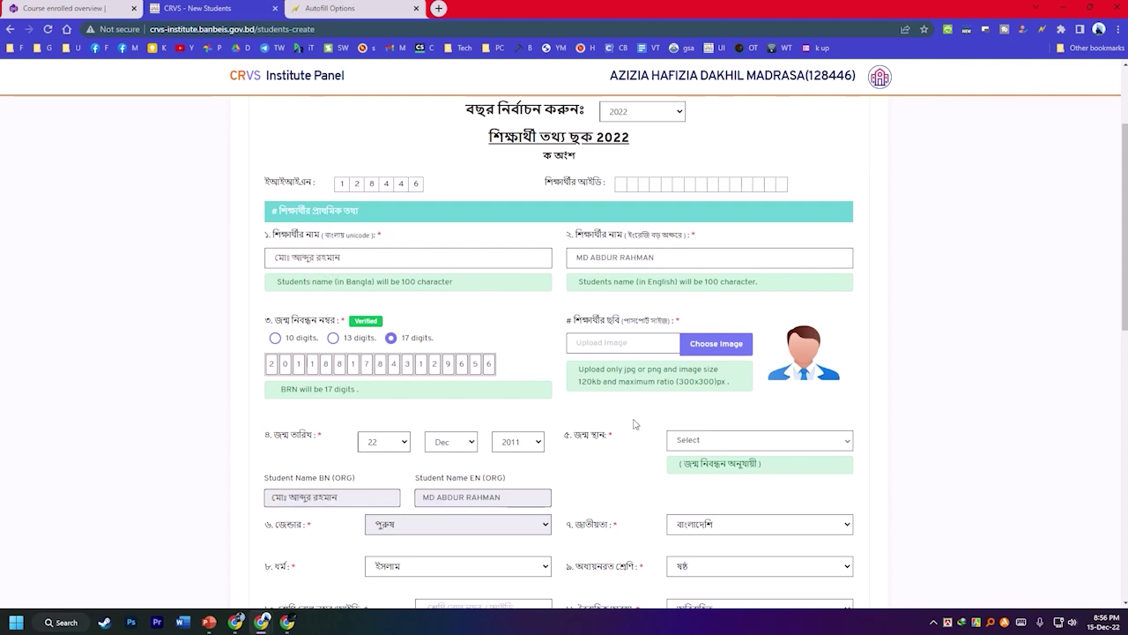
scroll(604, 359, down, 1)
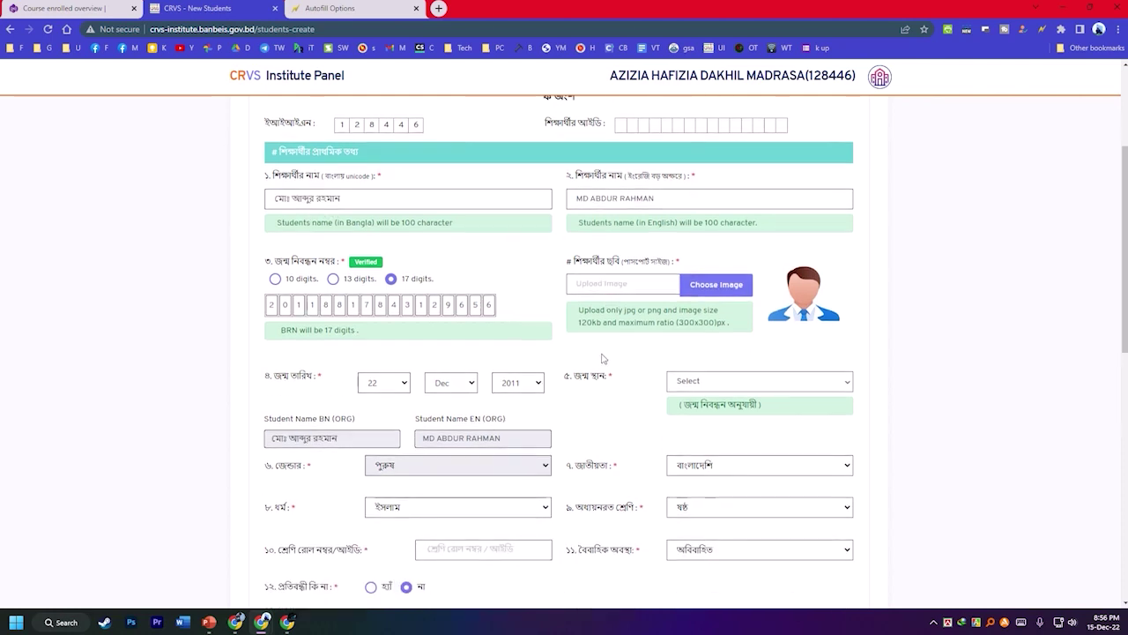
Upload e_1.jpg from Downloads as the student photo, repositioned and cropped.
click(689, 291)
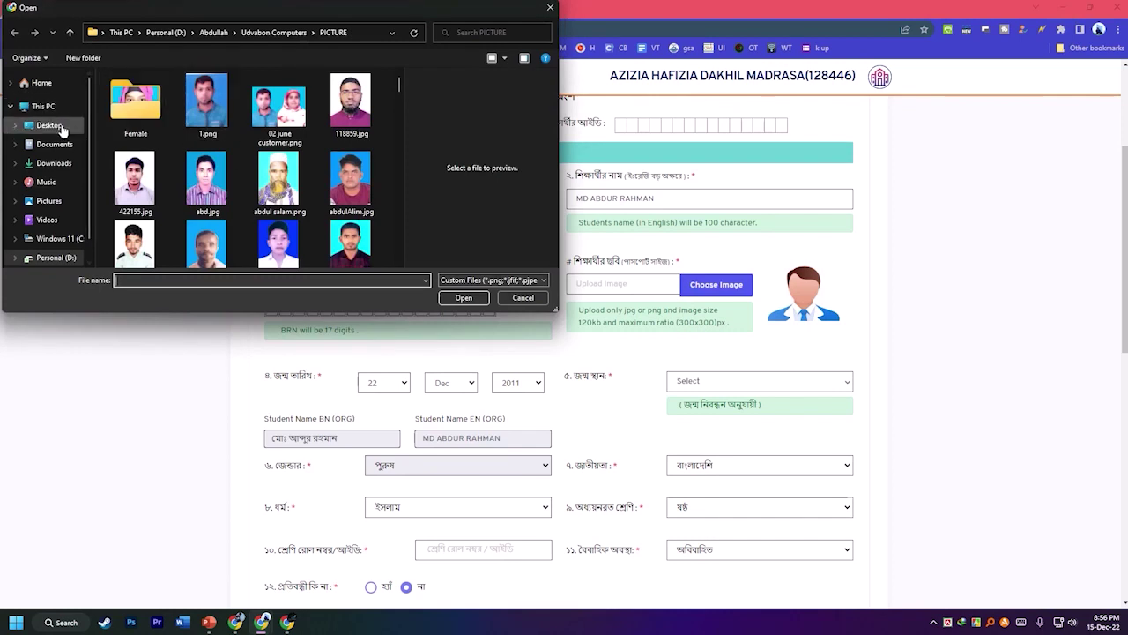
click(57, 164)
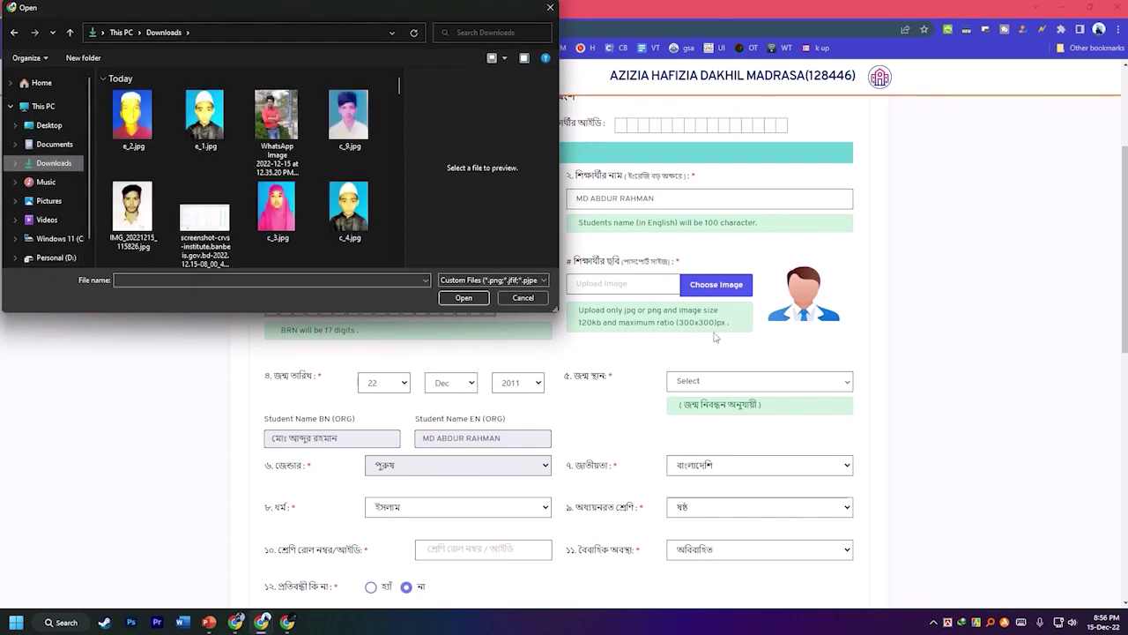
click(205, 124)
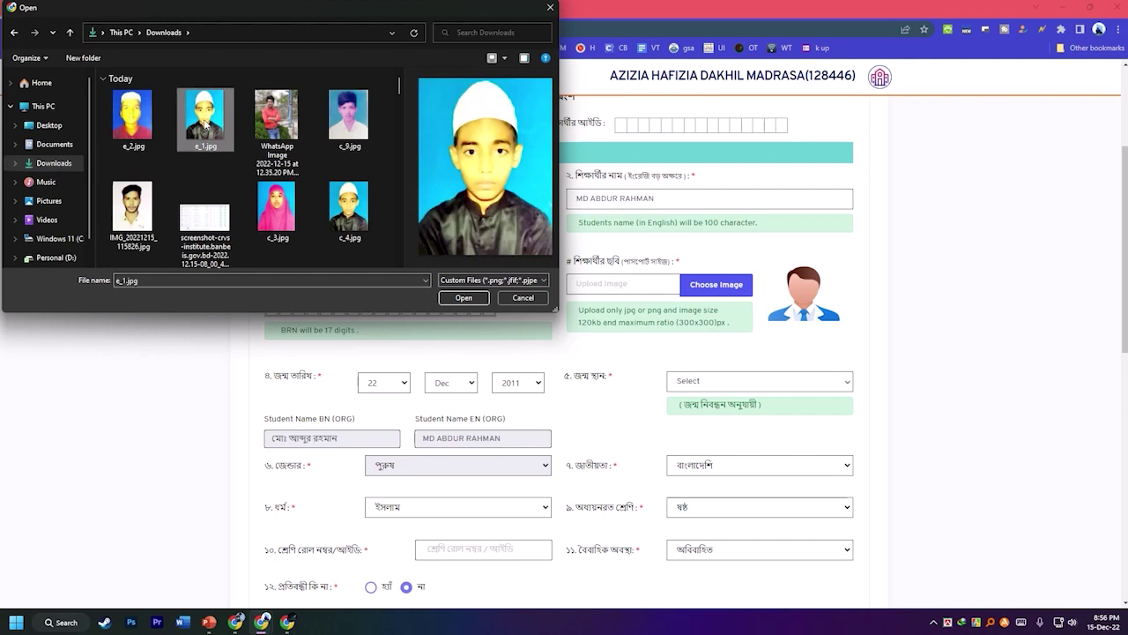
click(460, 299)
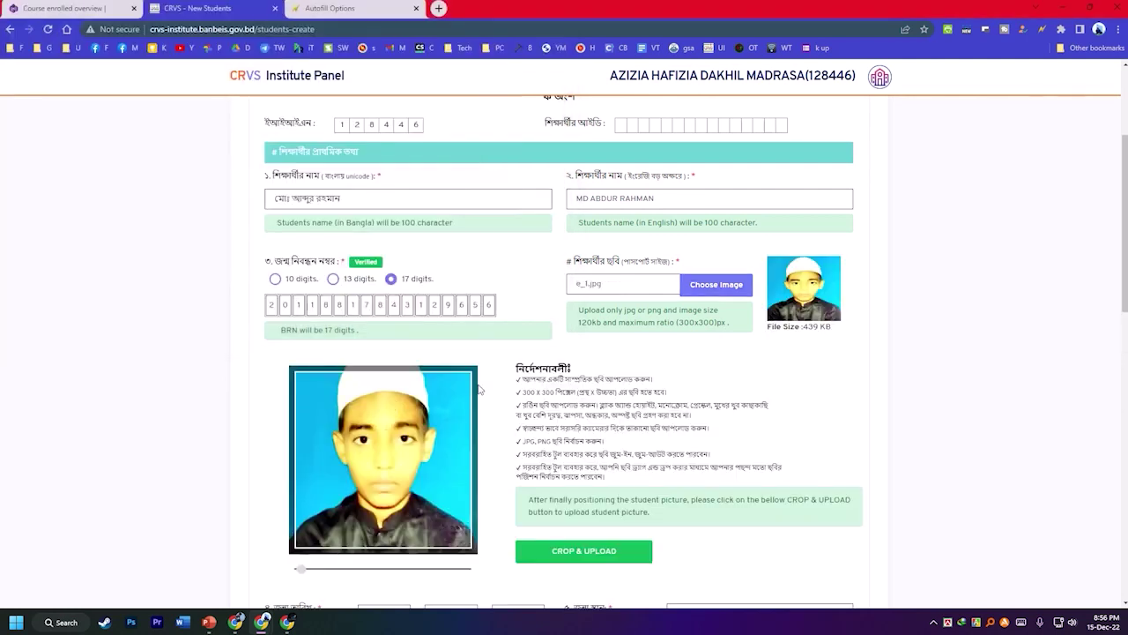
drag(391, 406, 385, 471)
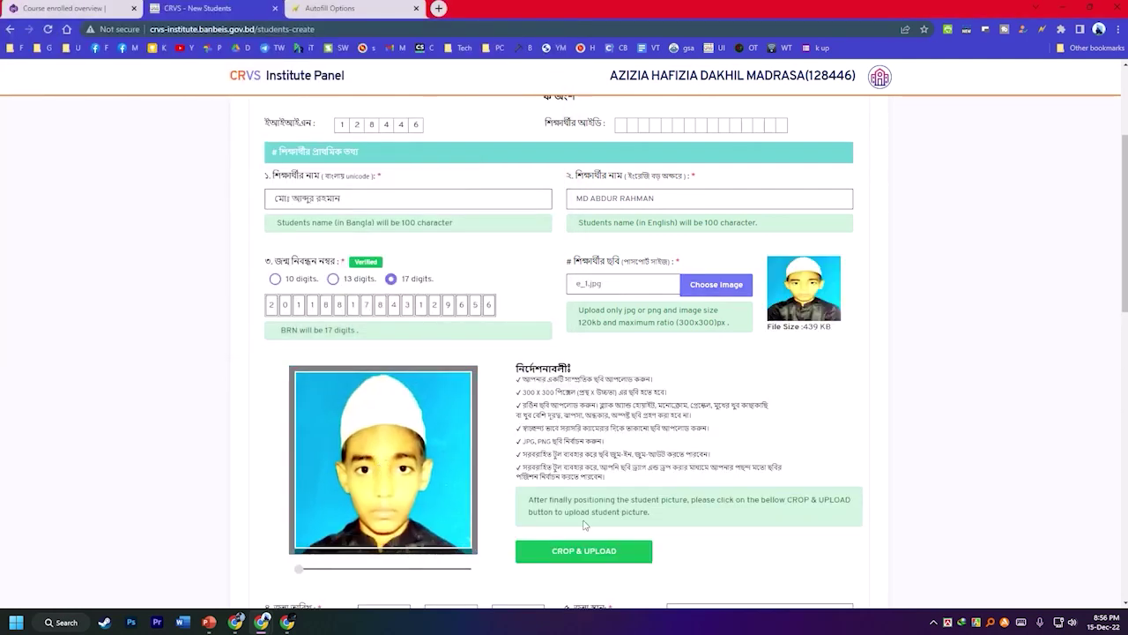
click(593, 554)
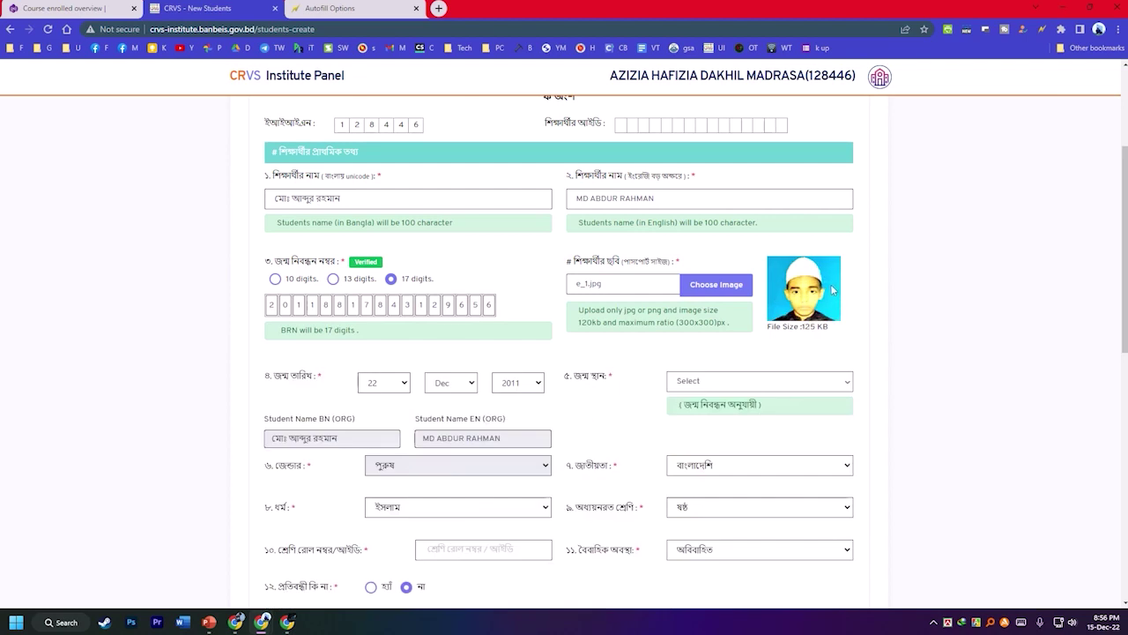
Set the birth place district to সিরাজগঞ্জ (Sirajganj).
scroll(537, 398, down, 2)
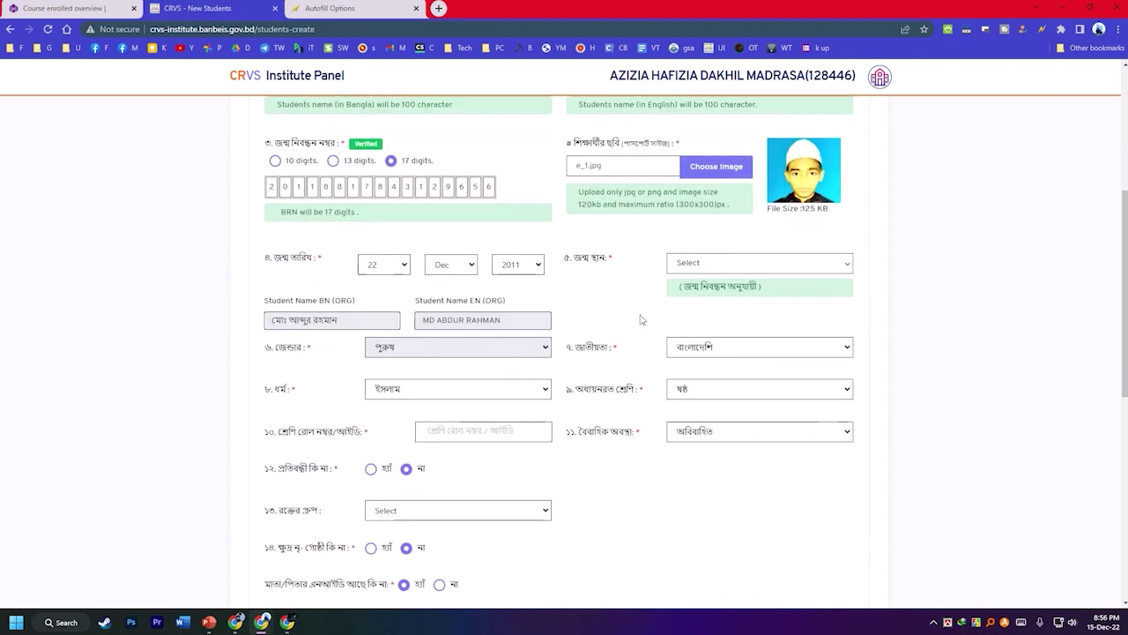
click(703, 267)
scroll(731, 371, down, 10)
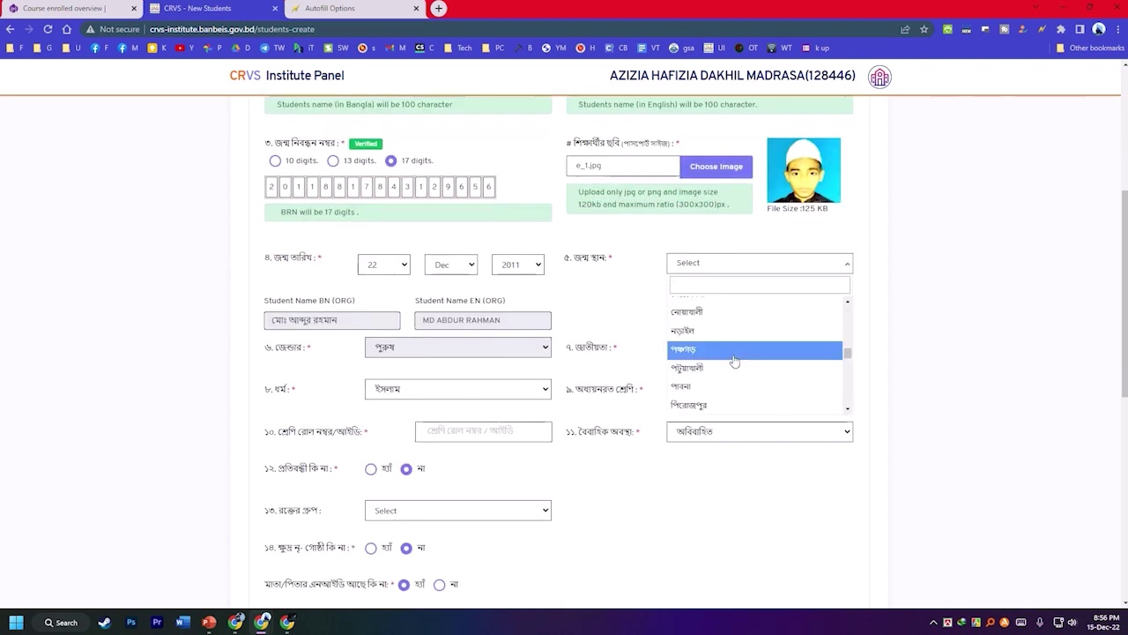
scroll(719, 366, down, 3)
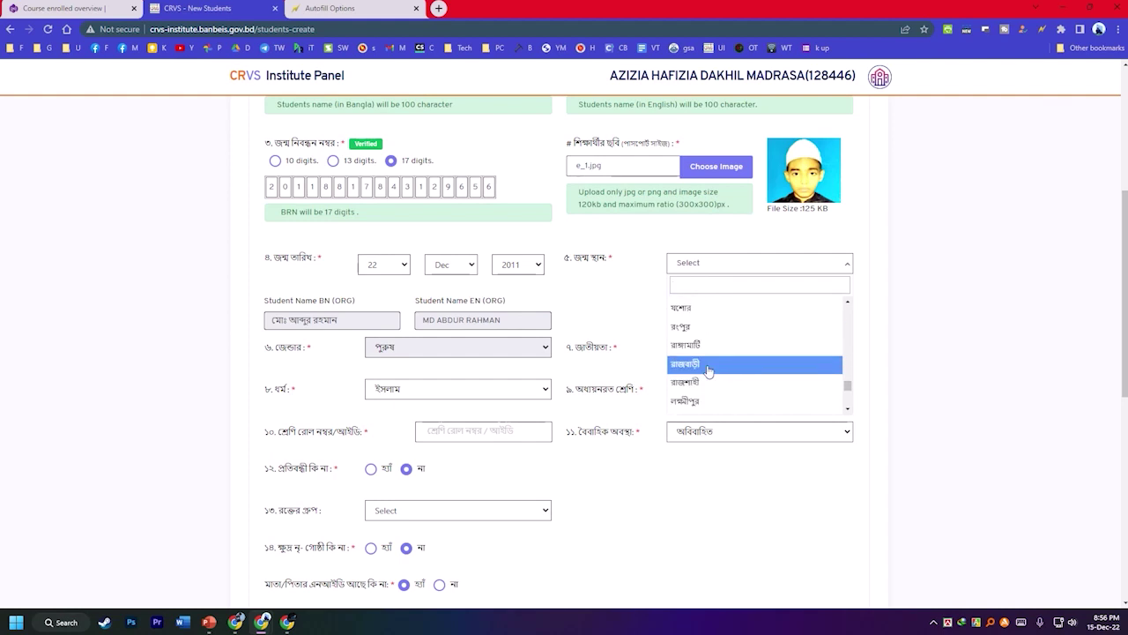
scroll(710, 382, down, 2)
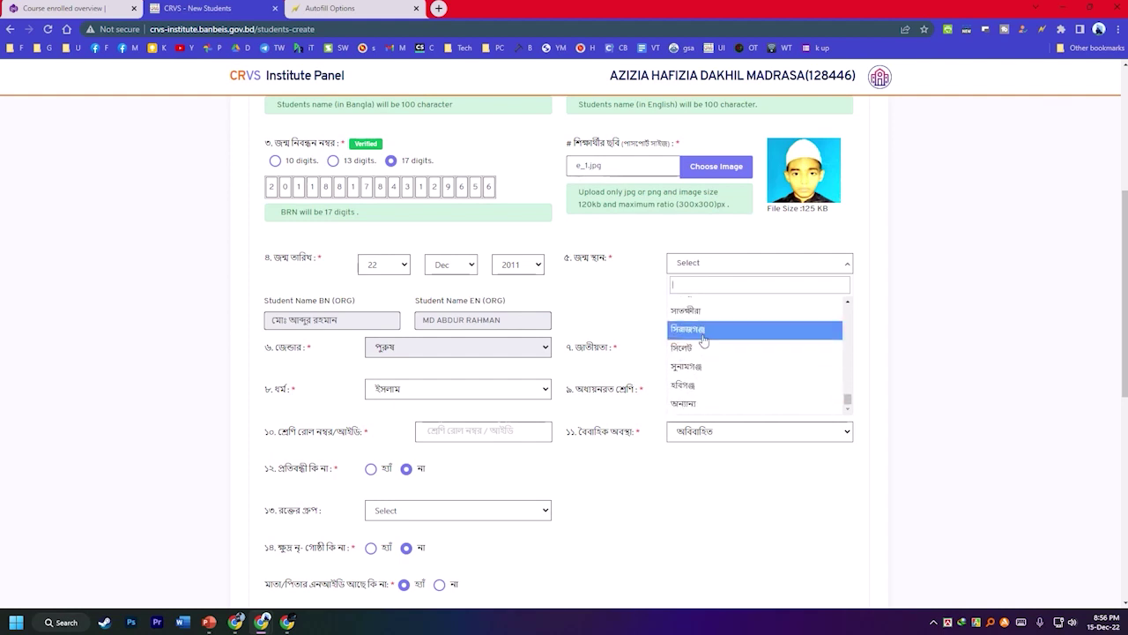
click(704, 340)
Enter 12 as the class roll number.
scroll(607, 317, down, 1)
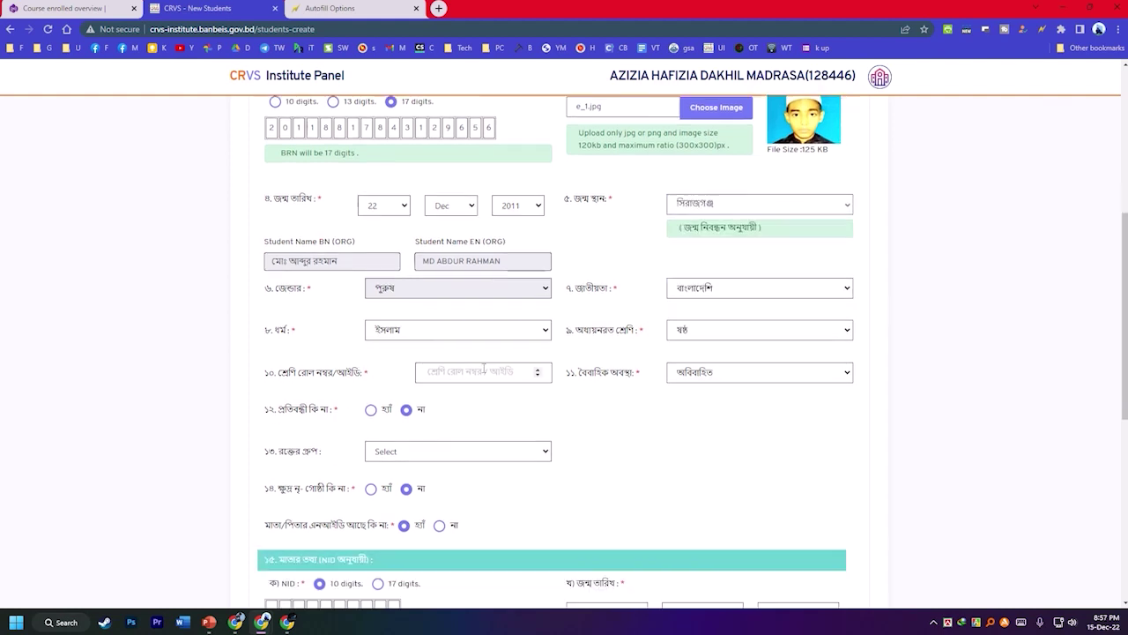
click(473, 373)
text(12)
scroll(440, 420, down, 2)
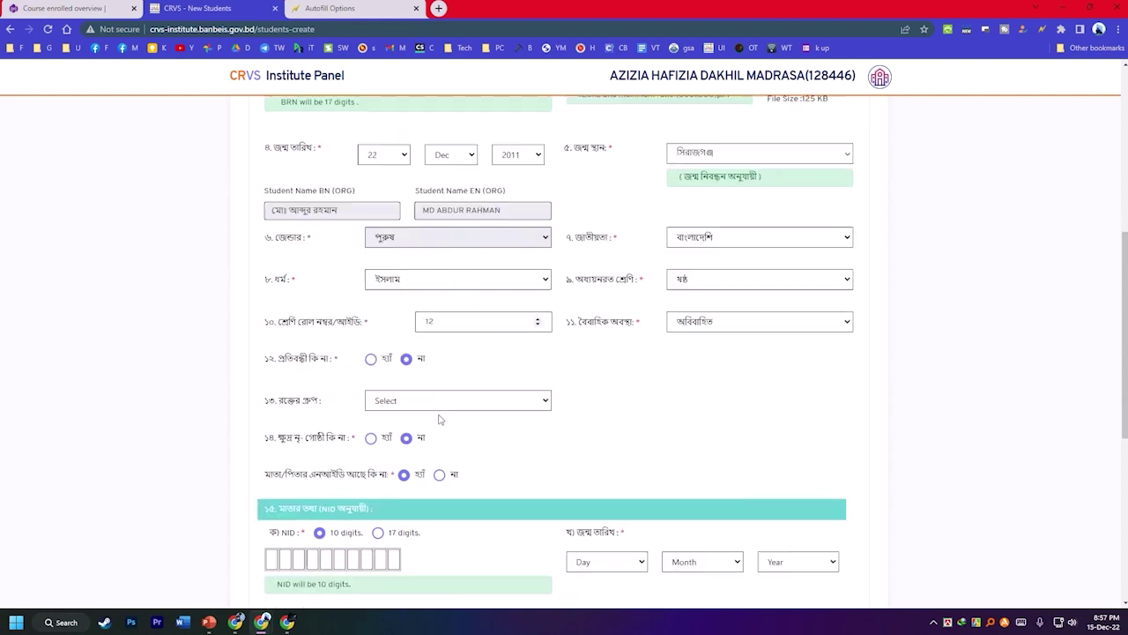
scroll(394, 373, down, 2)
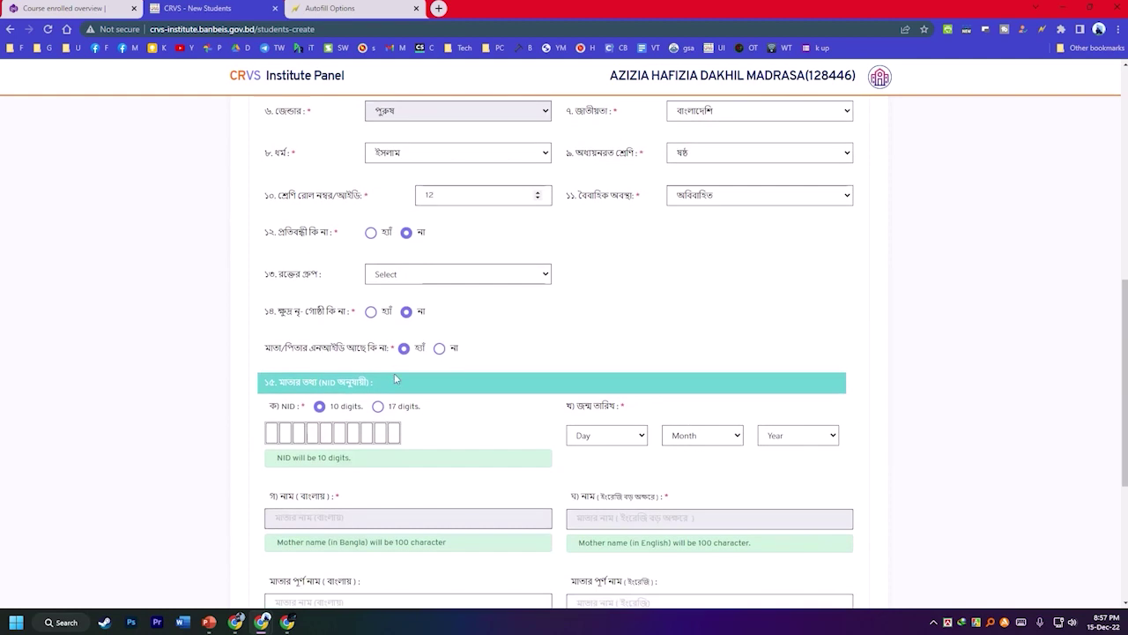
click(270, 373)
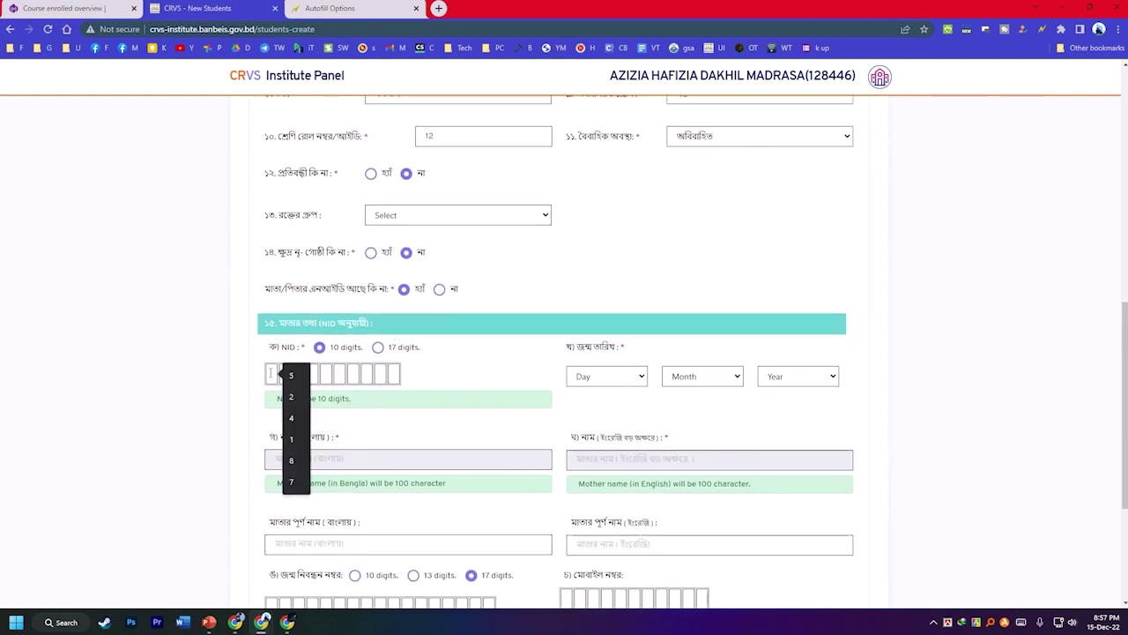
text(12)
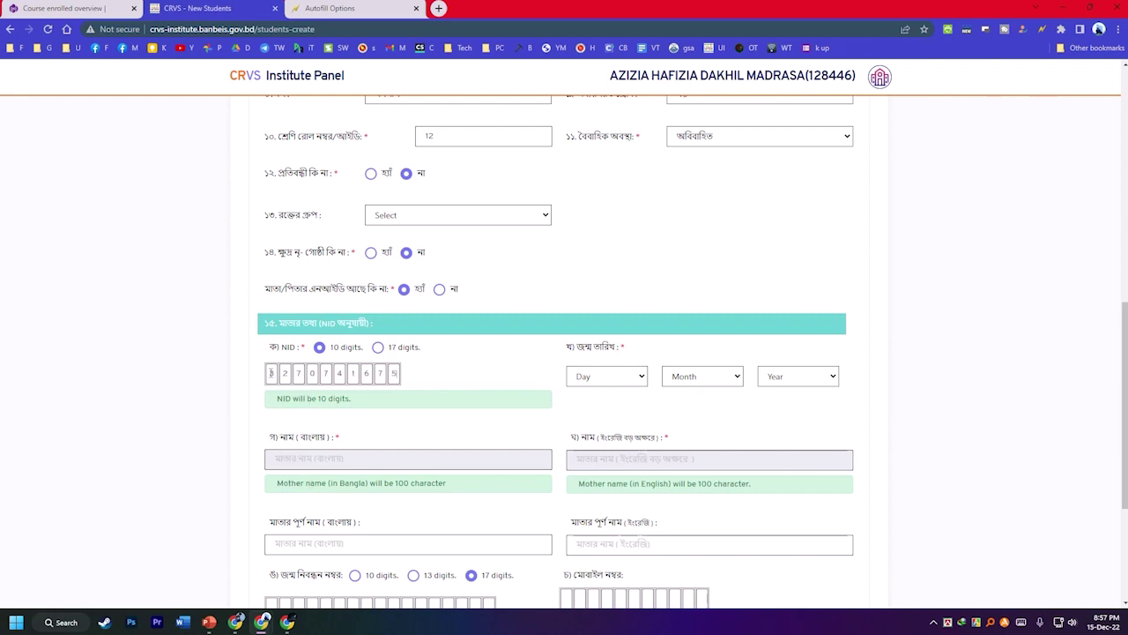
click(614, 379)
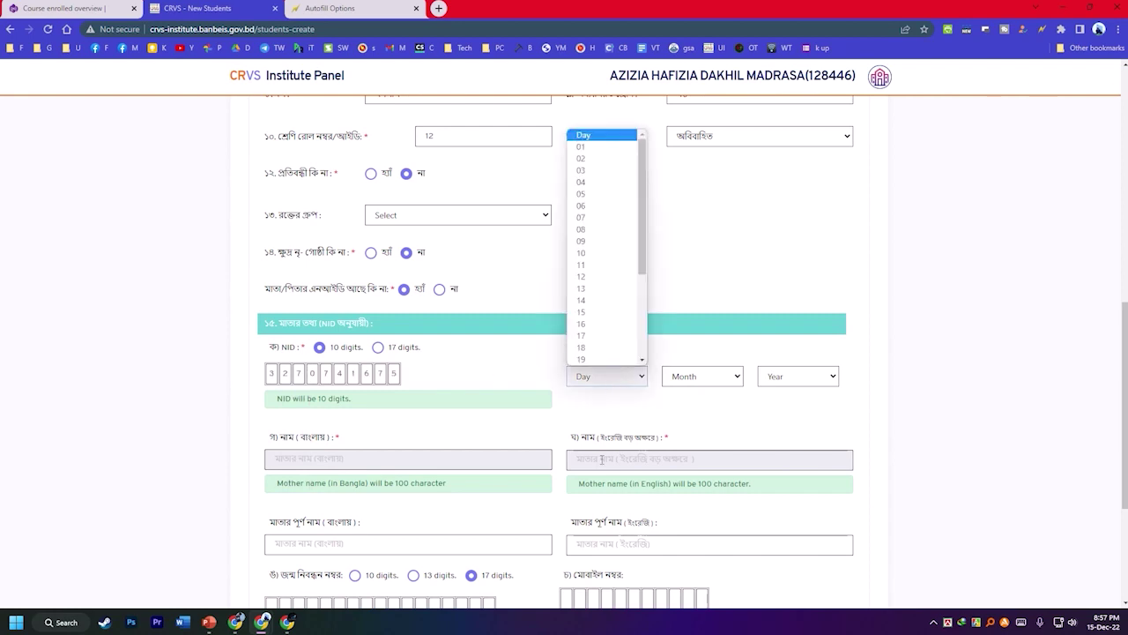
click(582, 217)
click(702, 383)
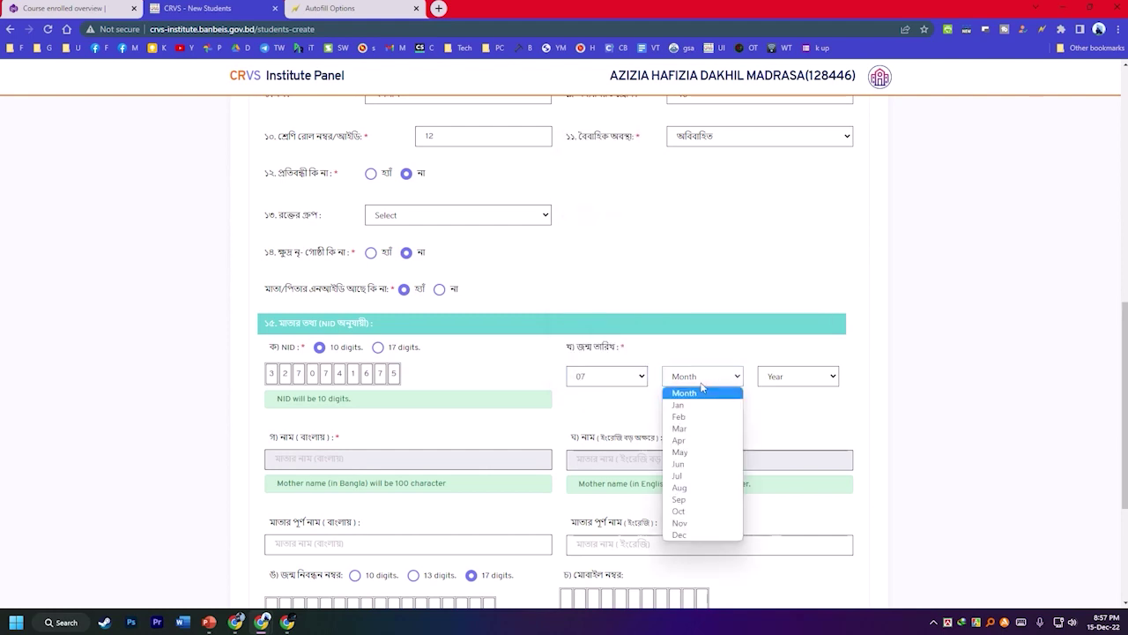
click(680, 487)
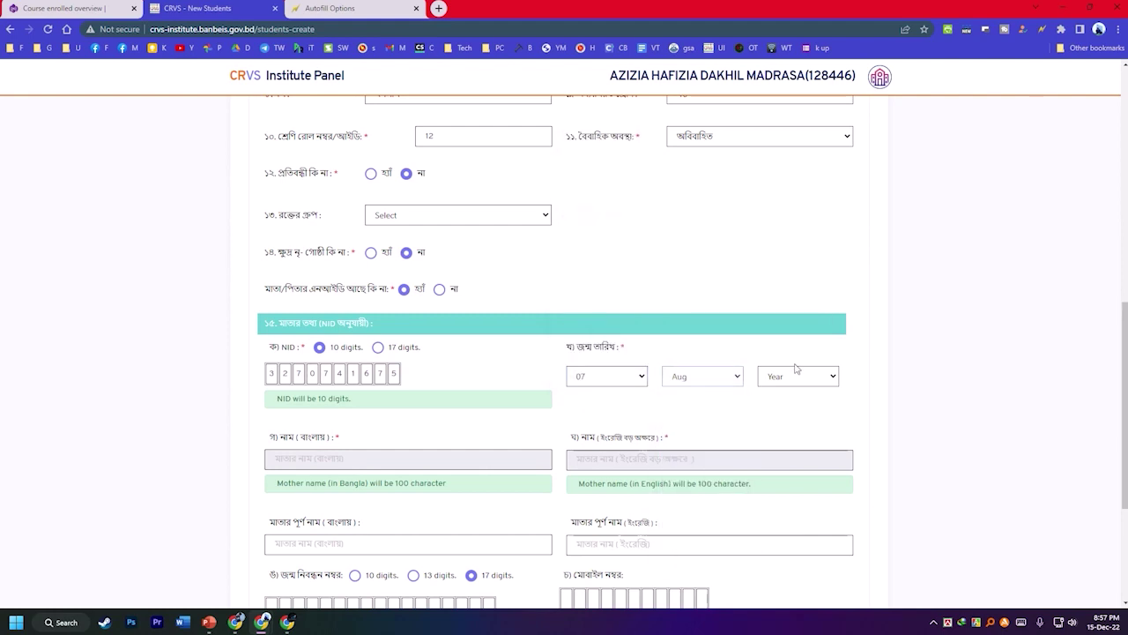
click(789, 379)
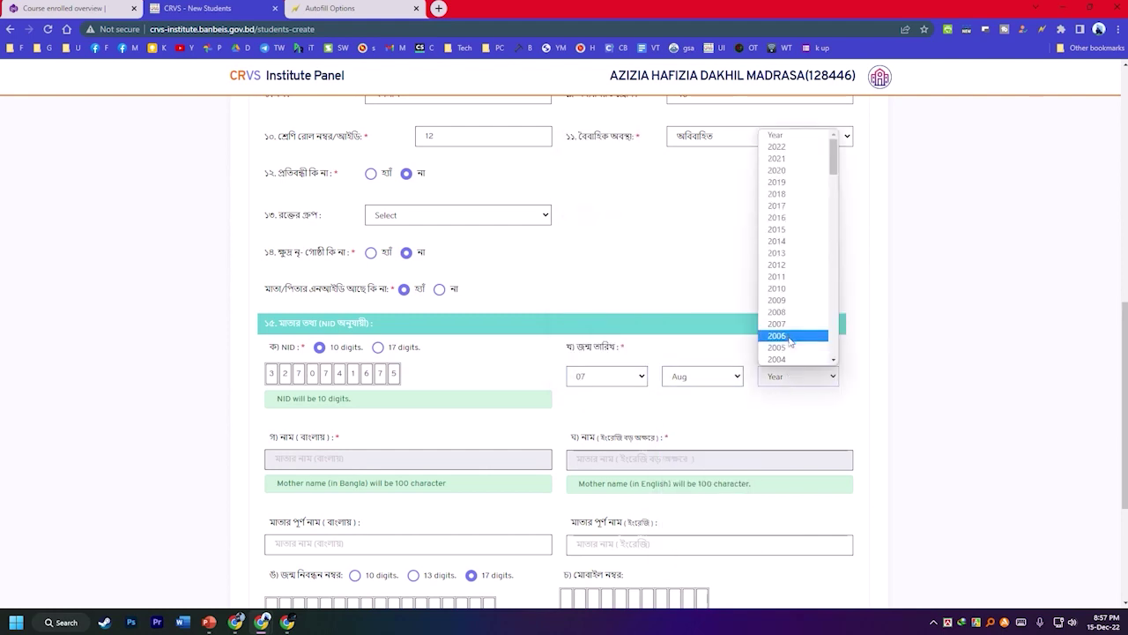
scroll(789, 251, down, 6)
click(781, 231)
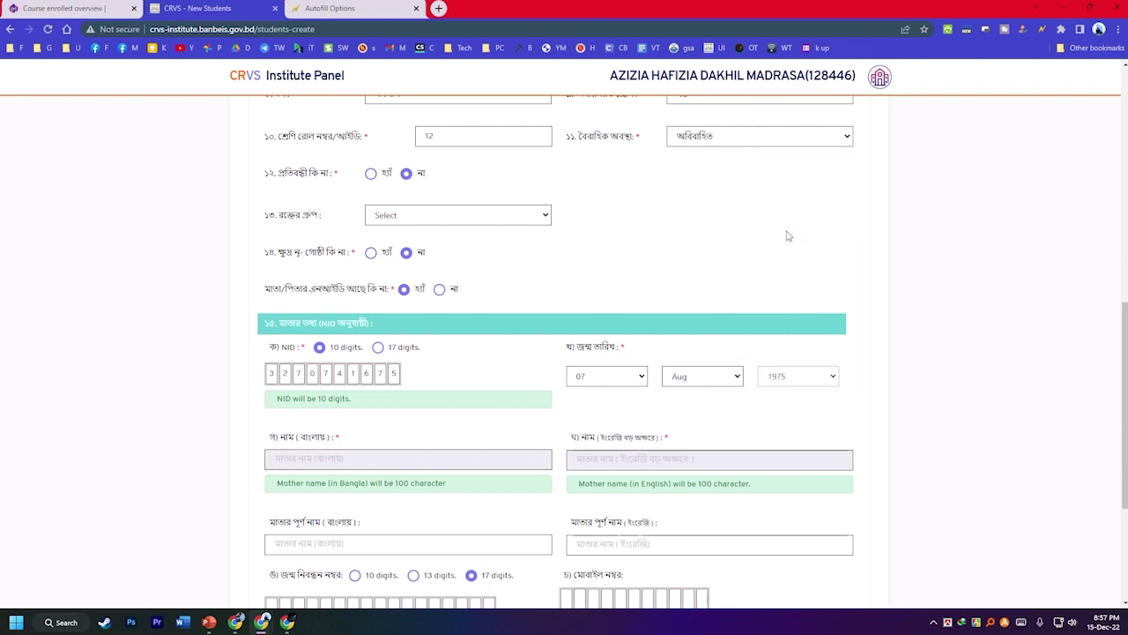
Copy the mother's English and Bangla names into their full-name fields.
scroll(521, 446, down, 2)
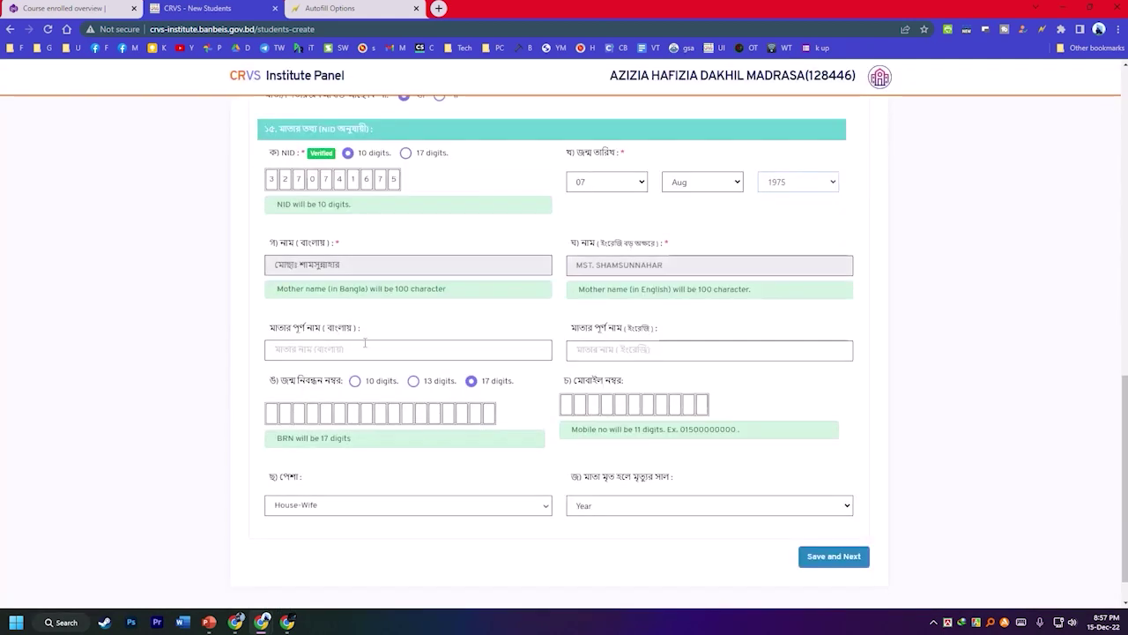
drag(689, 266, 547, 260)
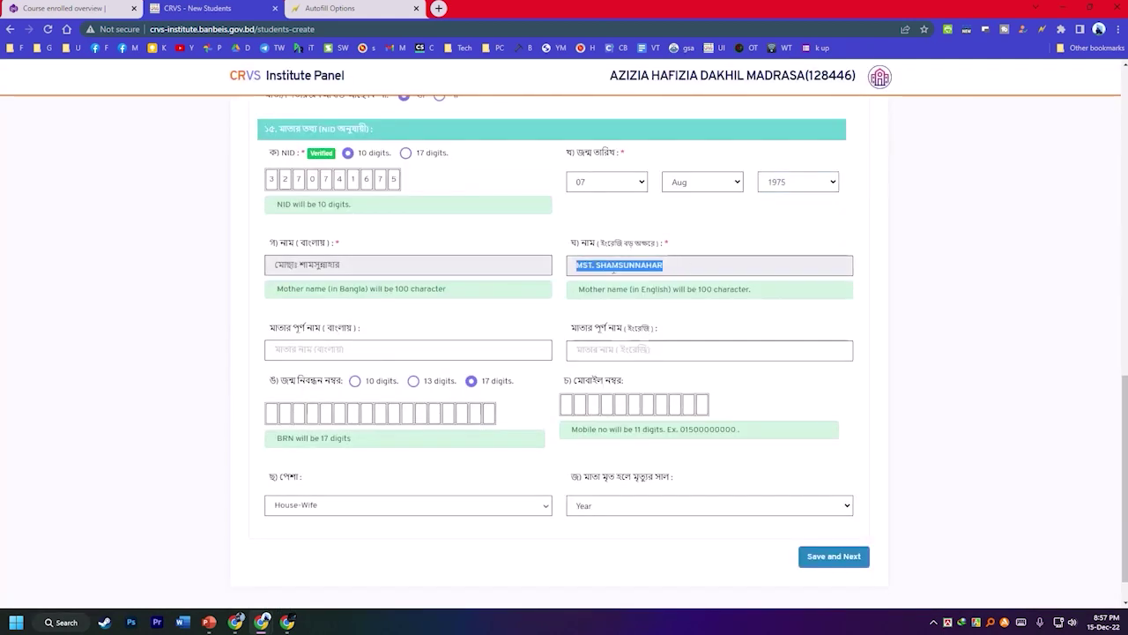
drag(615, 268, 612, 357)
click(317, 263)
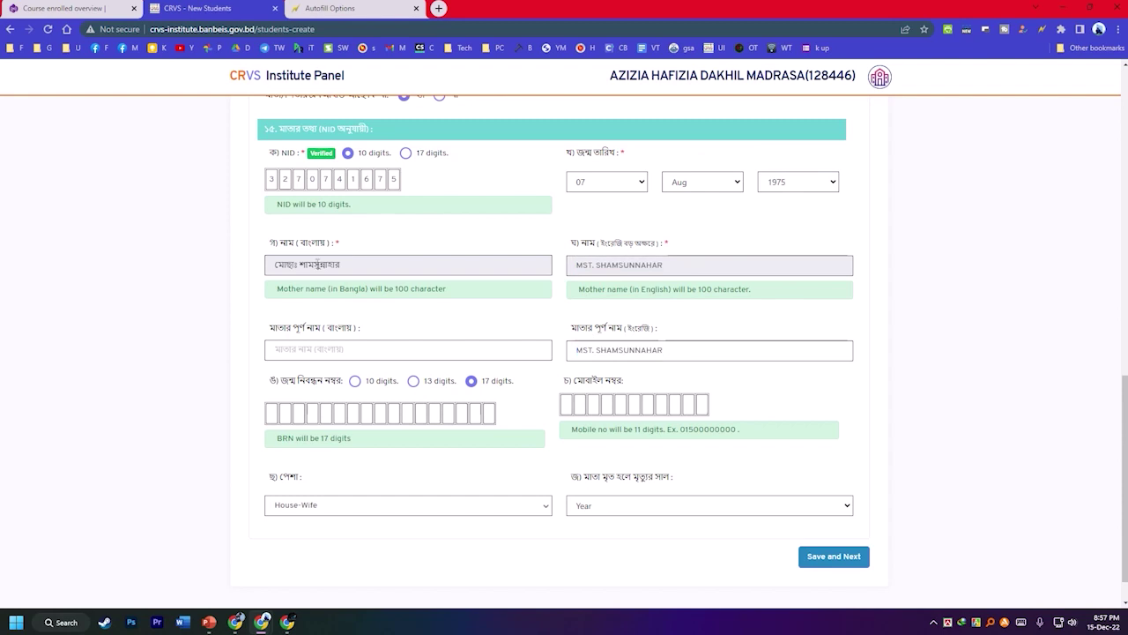
triple_click(316, 262)
drag(317, 264, 300, 357)
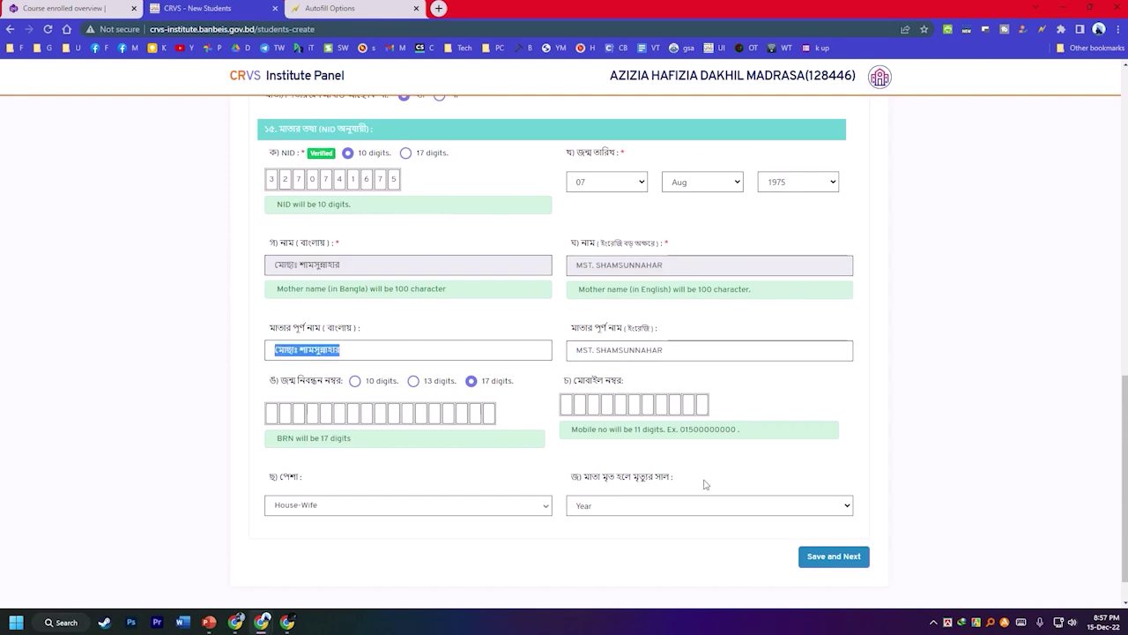
scroll(776, 423, up, 15)
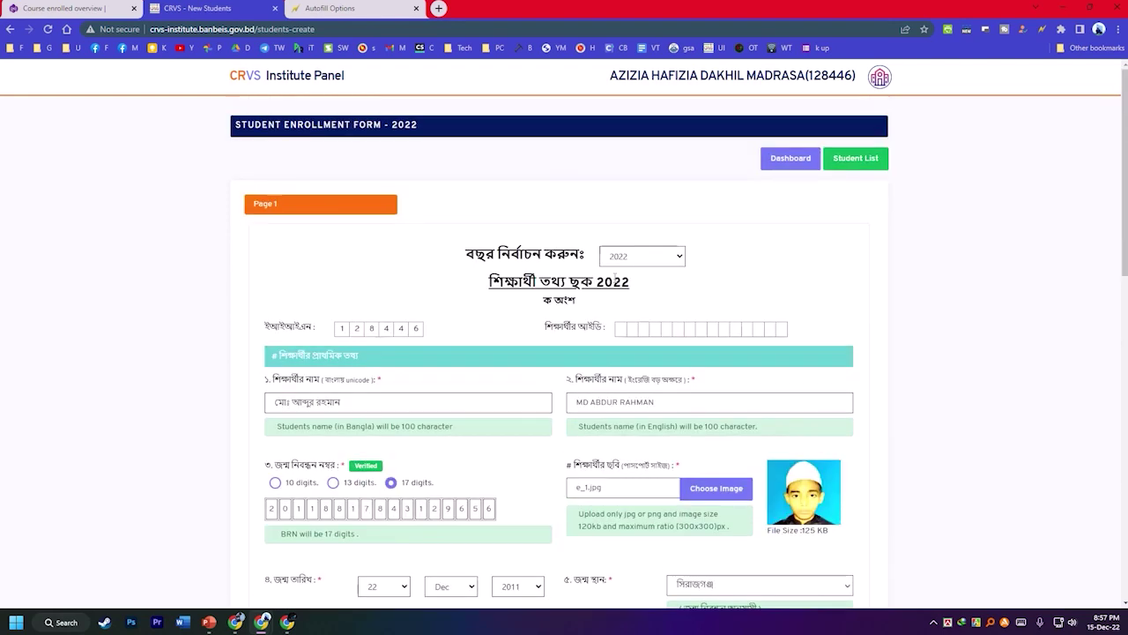
Submit page 1 of the enrollment form with Save and Next.
scroll(1000, 315, down, 15)
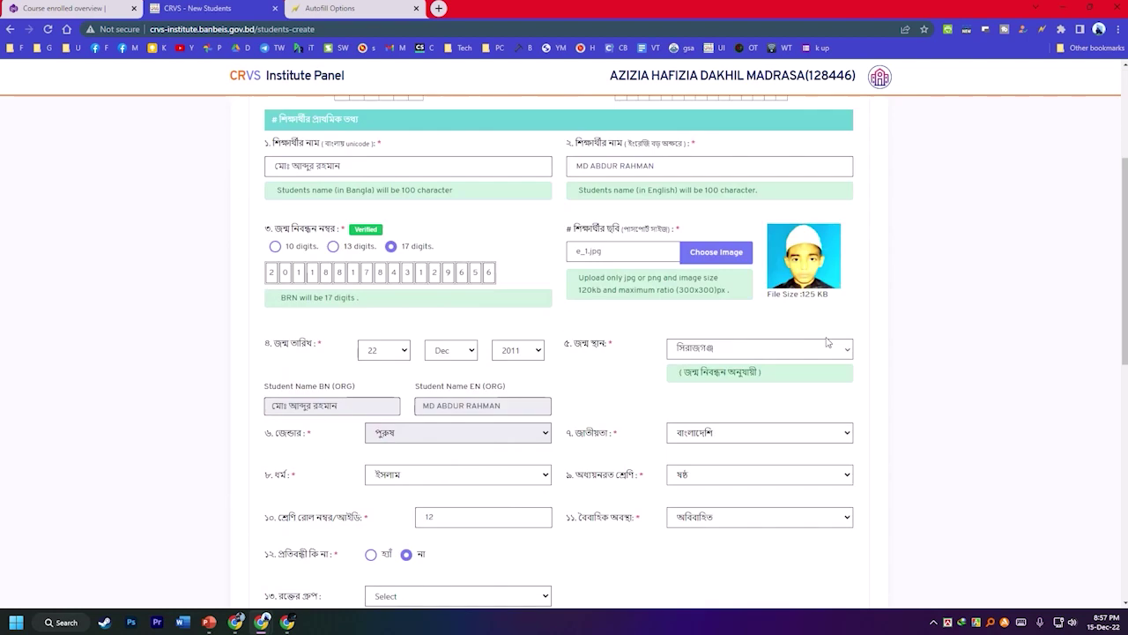
scroll(756, 387, down, 2)
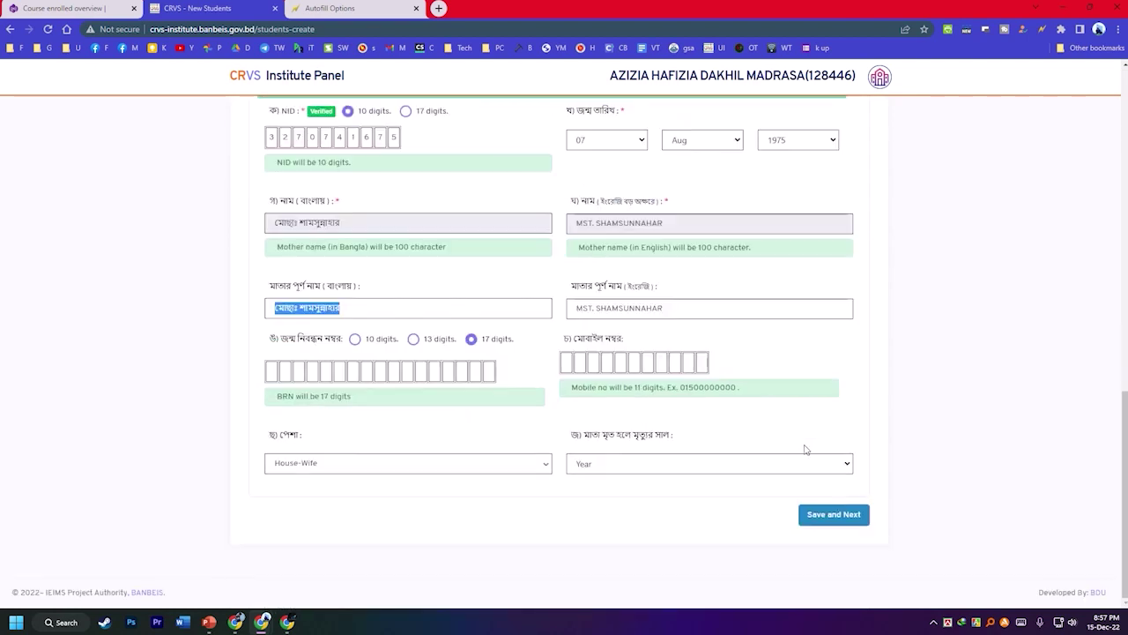
click(832, 514)
scroll(520, 423, up, 6)
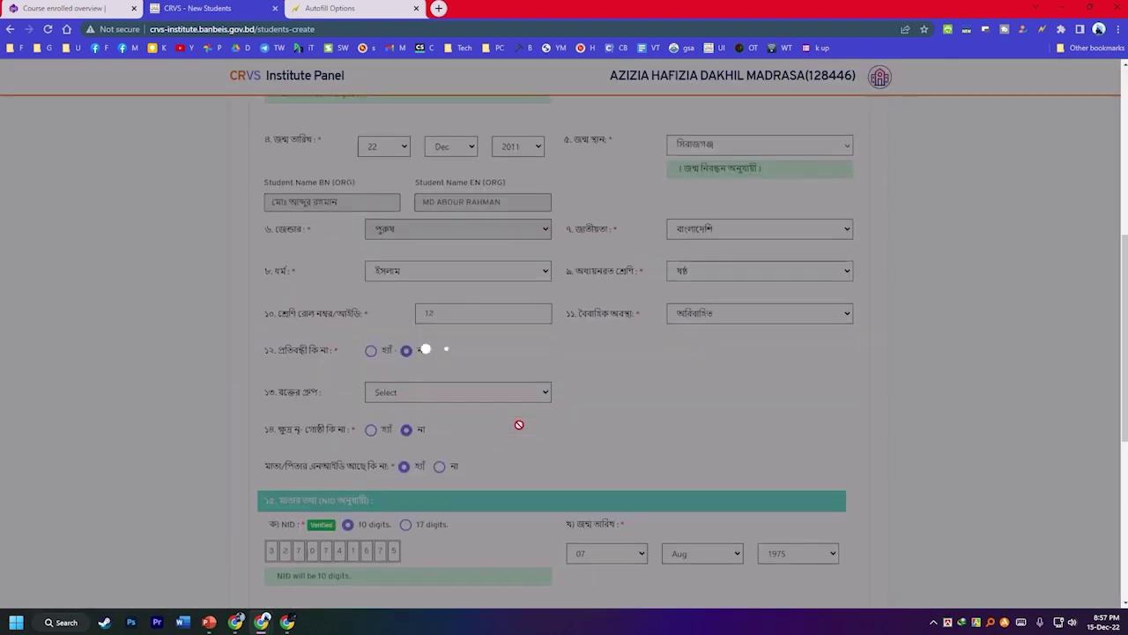
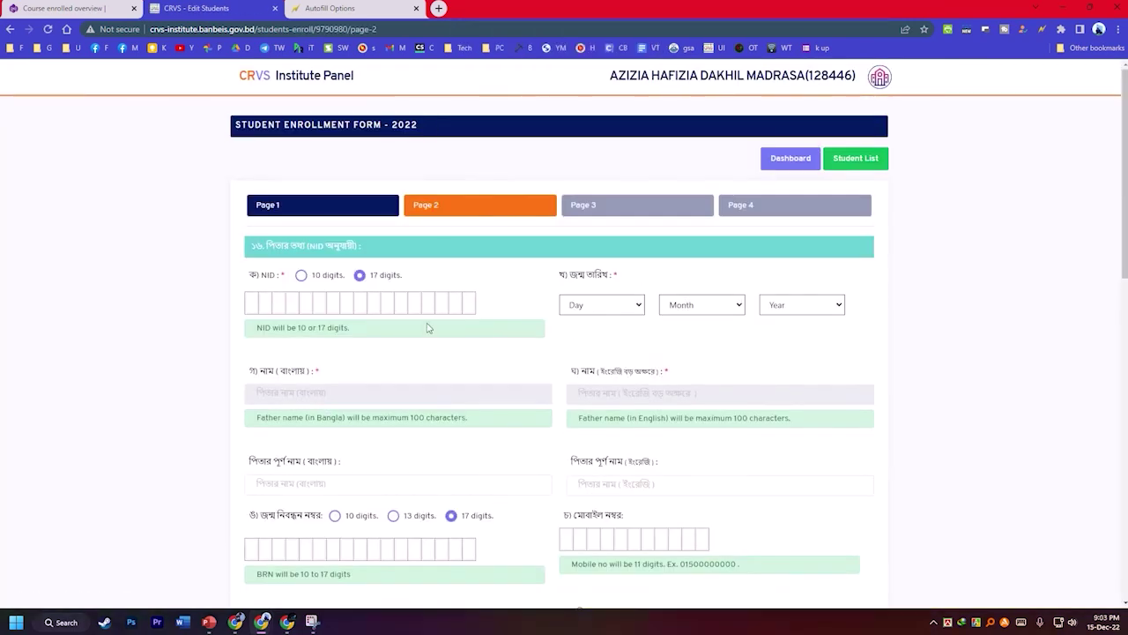
Set the father's NID type to 10 digits and his occupation to Subsistence crop farmers.
scroll(434, 374, down, 1)
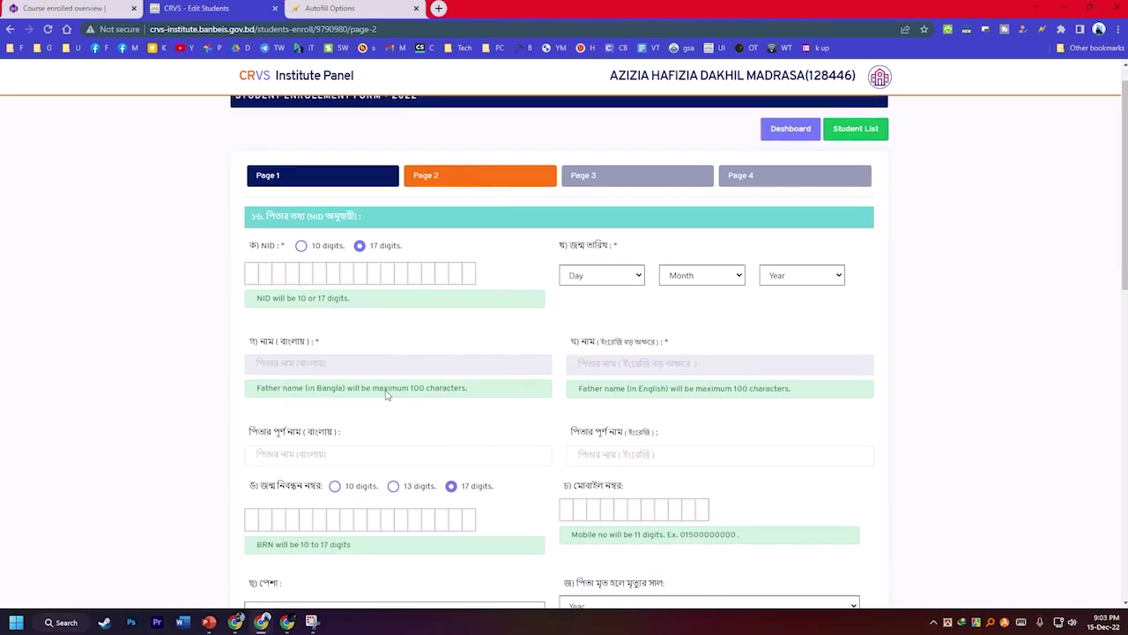
click(301, 158)
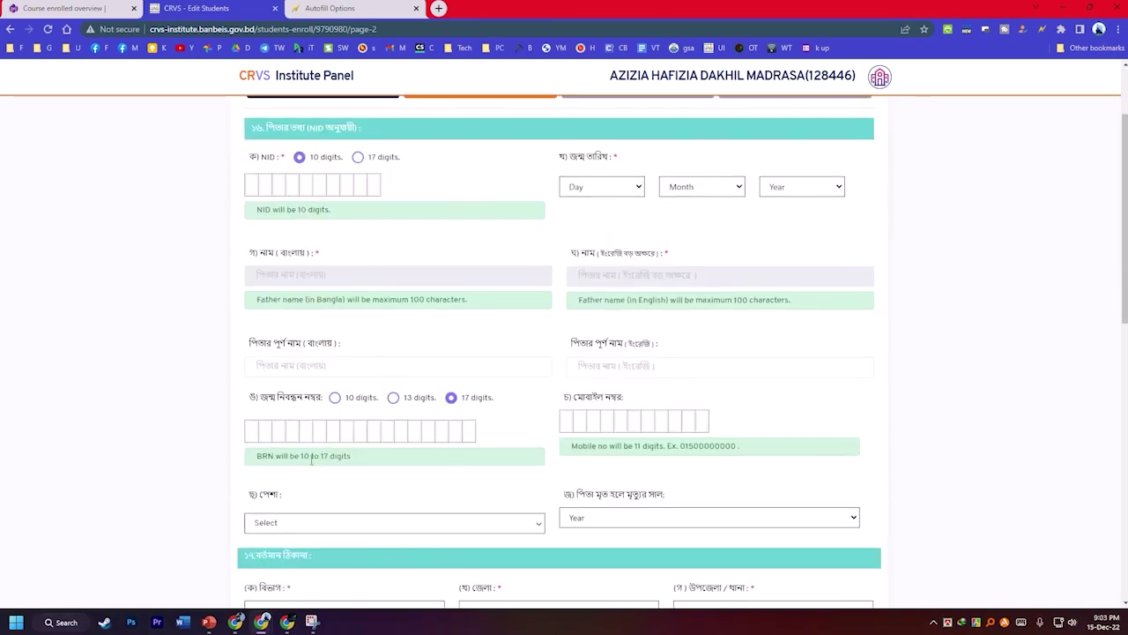
click(266, 526)
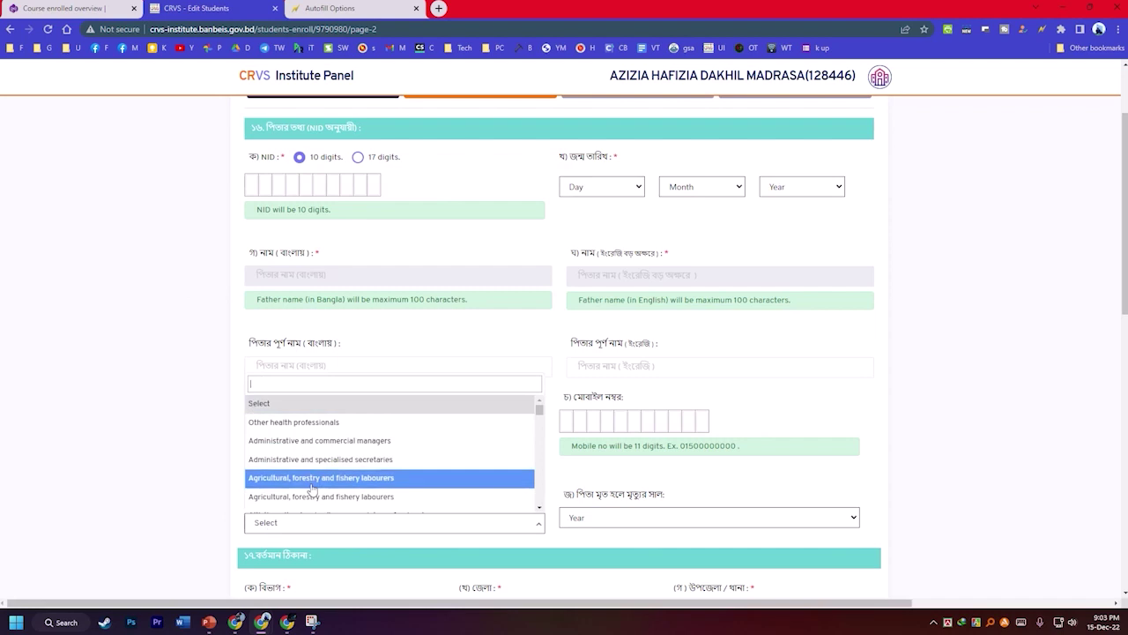
text(far)
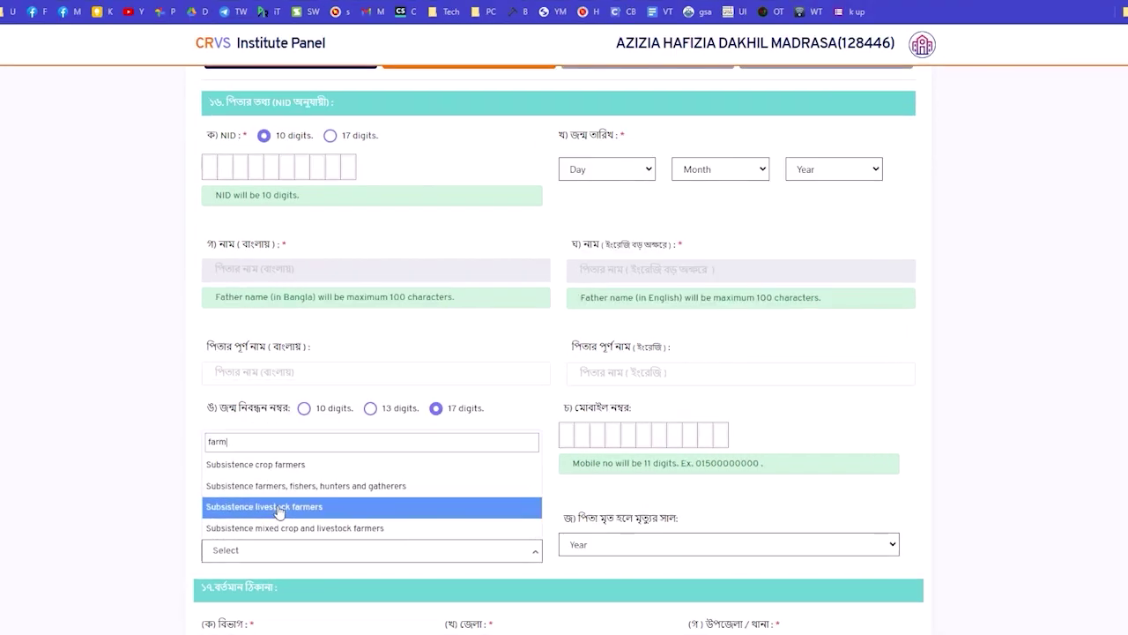
text(m)
click(306, 468)
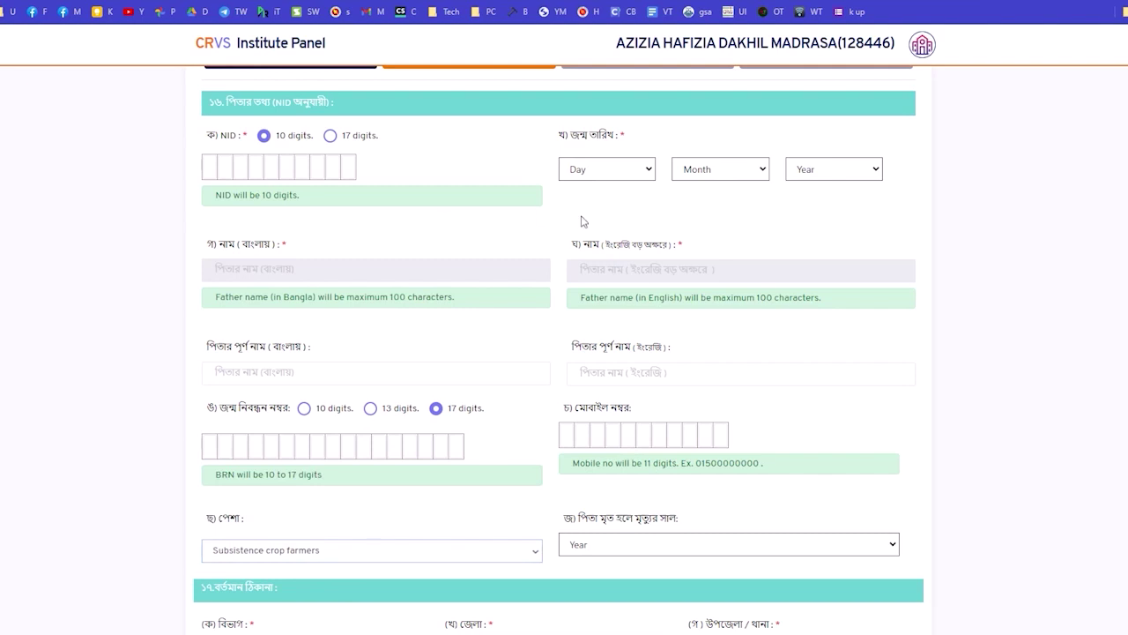
scroll(582, 221, down, 5)
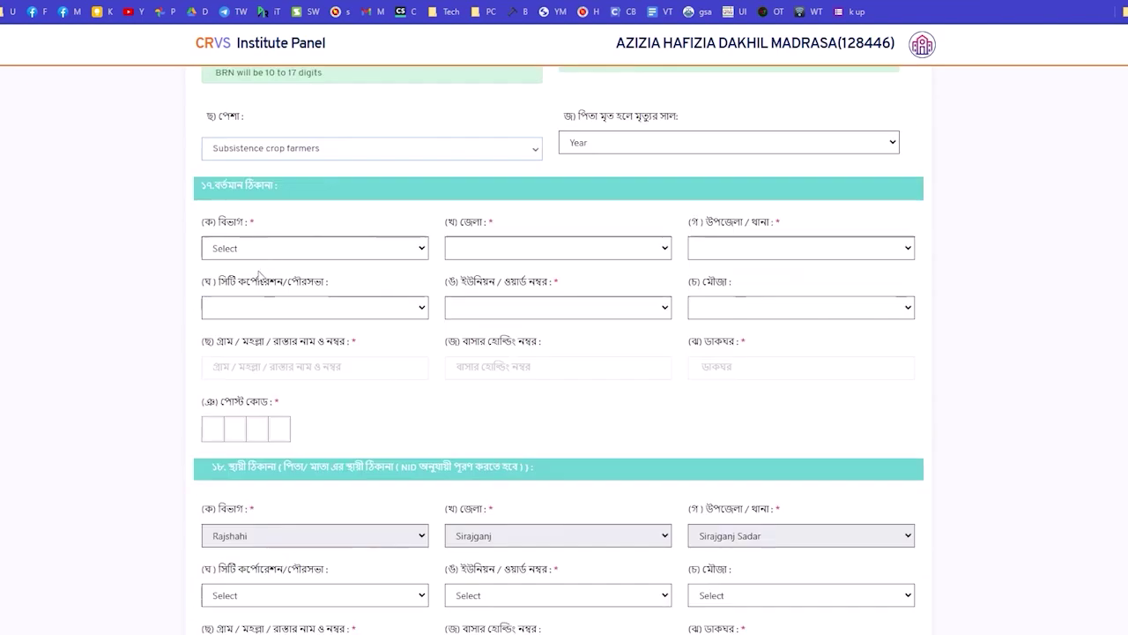
Set the present-address division, district and upazila to Rajshahi, Sirajganj and Sirajganj Sadar.
scroll(336, 432, down, 1)
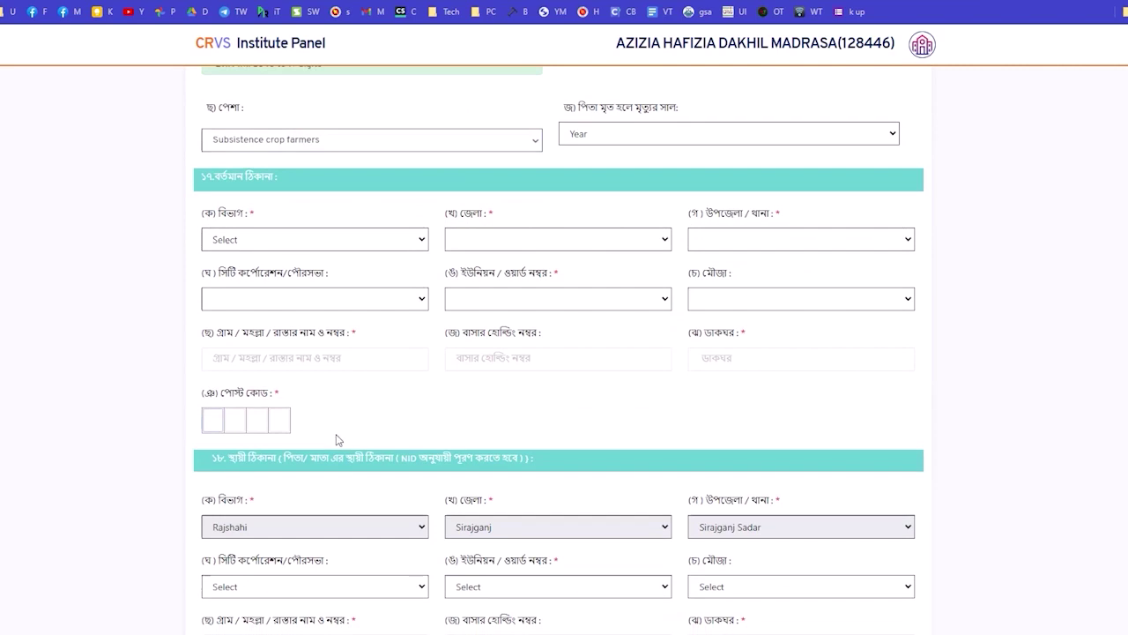
scroll(336, 439, down, 1)
click(314, 183)
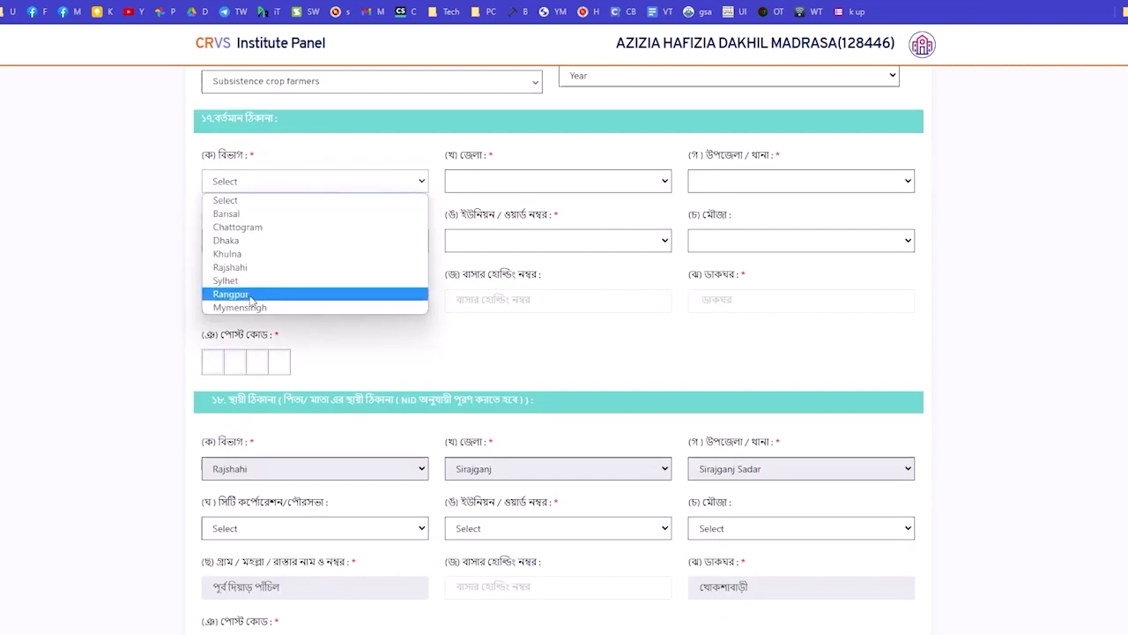
click(231, 267)
click(559, 182)
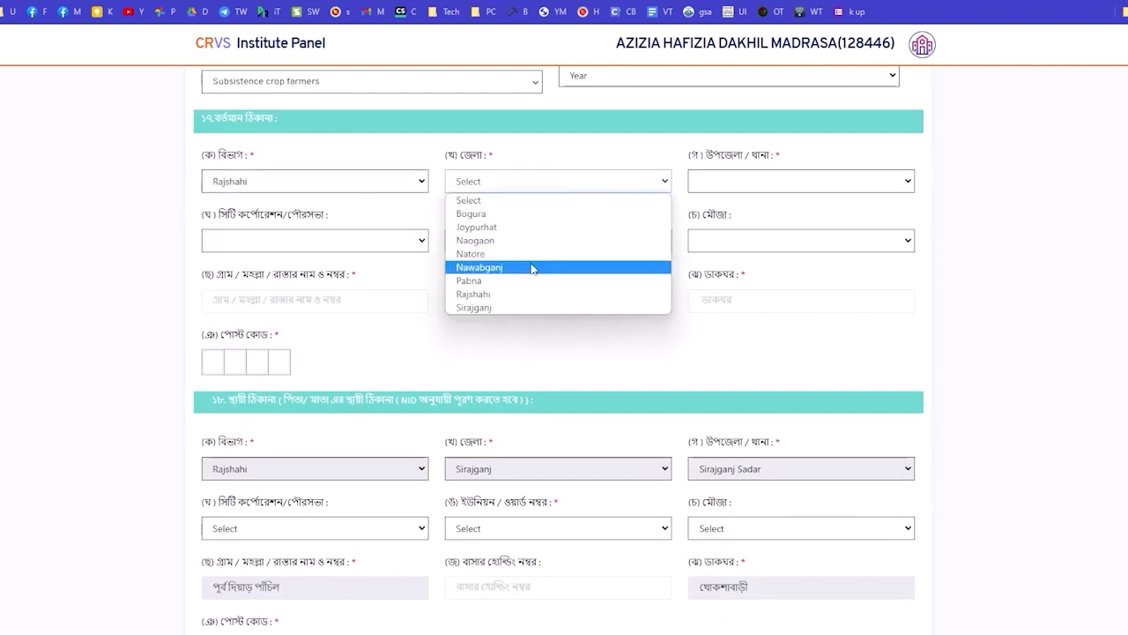
click(476, 307)
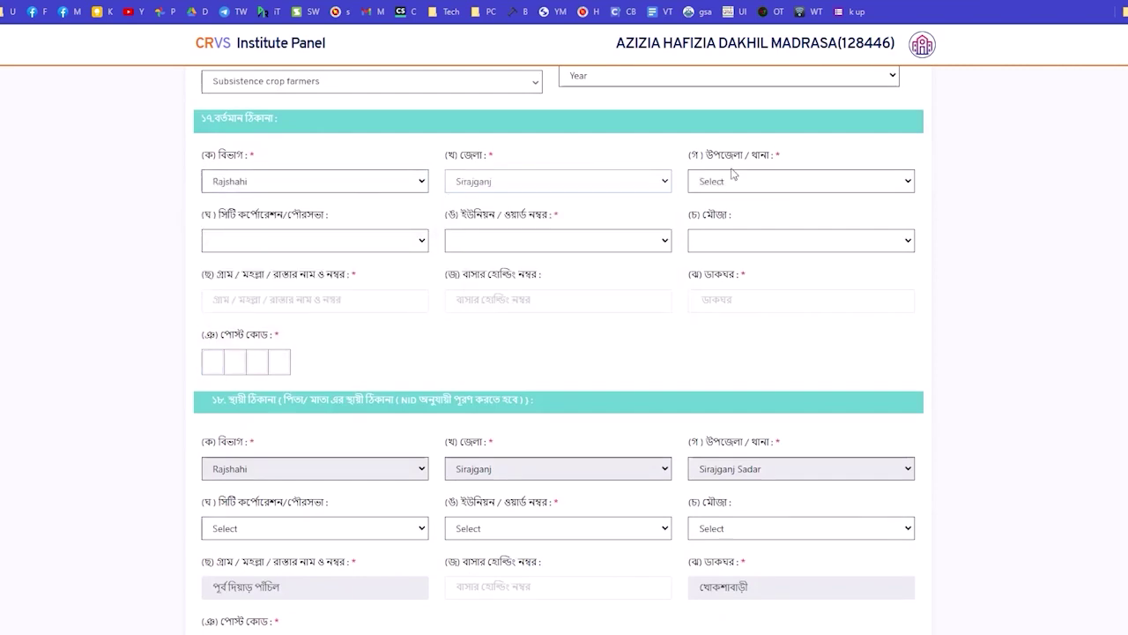
click(731, 181)
click(745, 294)
Set the present city corporation to SIRAJGANJ POURASABHA and the ward to KHOKSABARI.
click(306, 241)
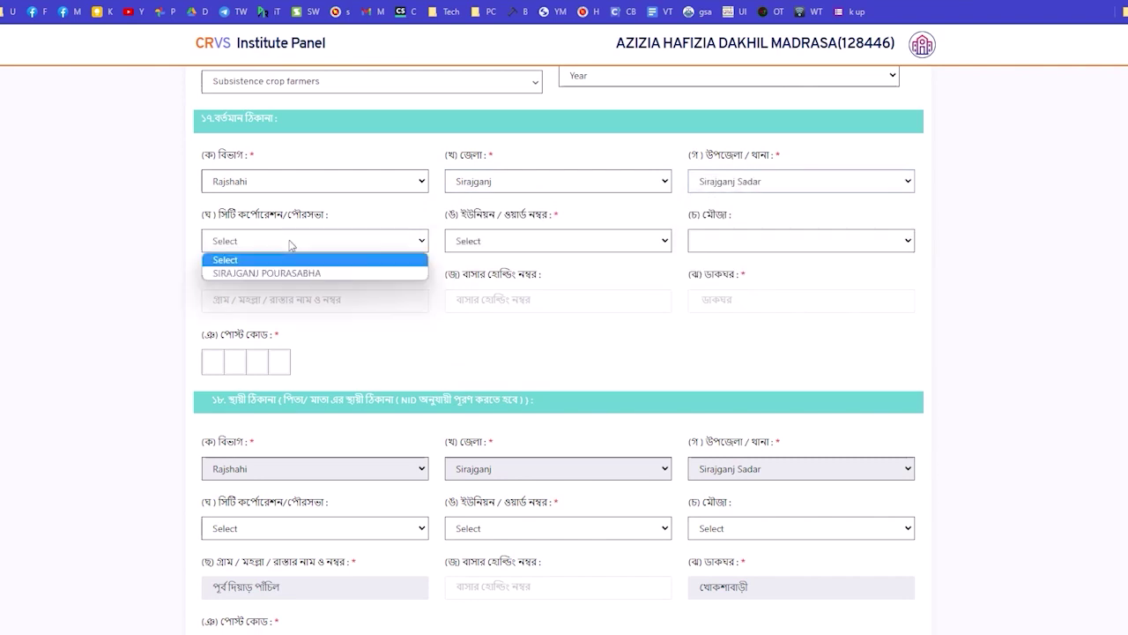
click(335, 270)
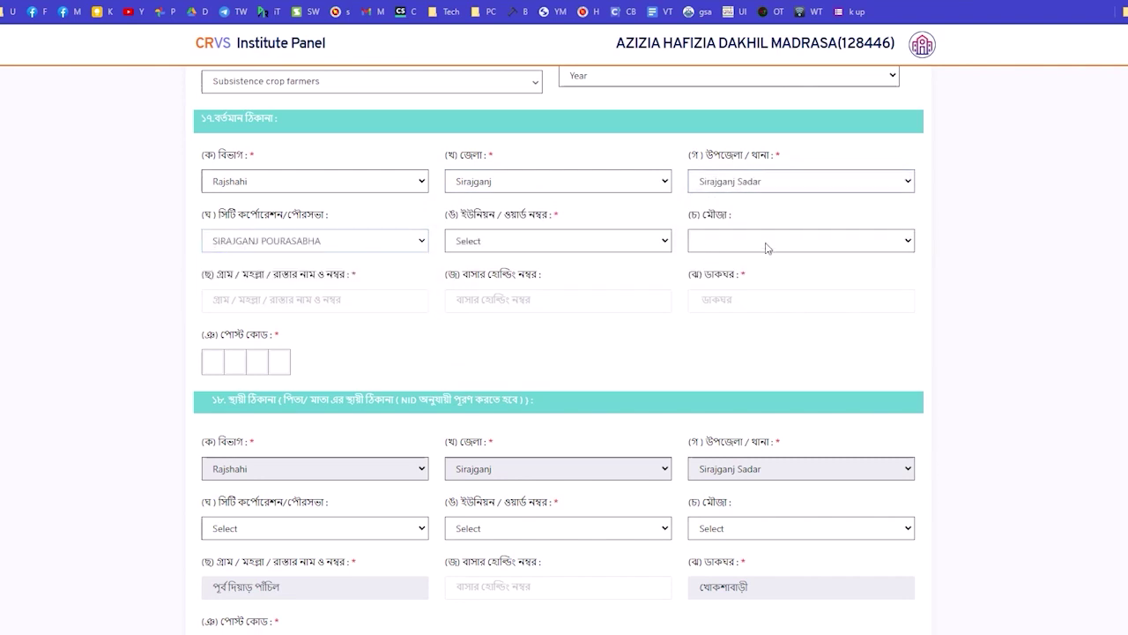
scroll(580, 263, down, 1)
click(528, 175)
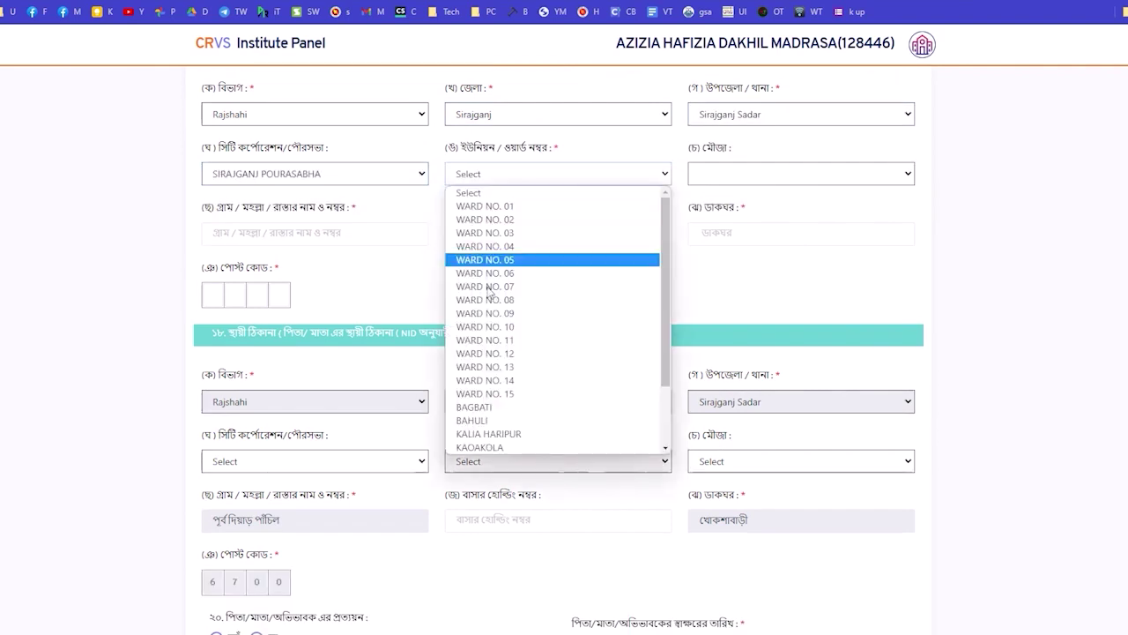
scroll(499, 423, down, 1)
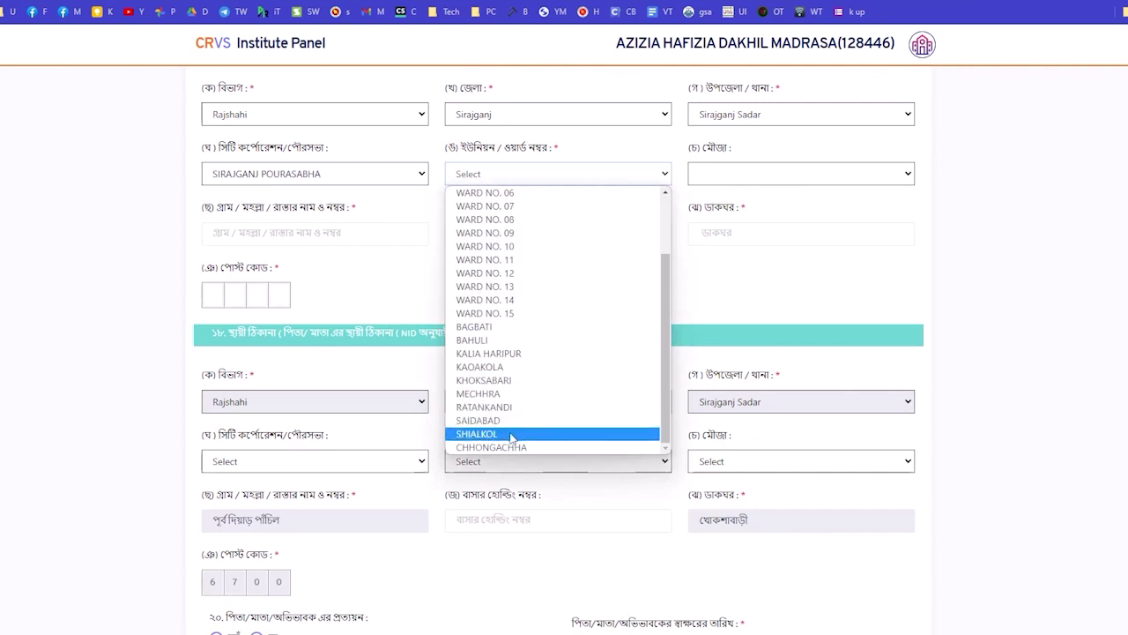
click(483, 380)
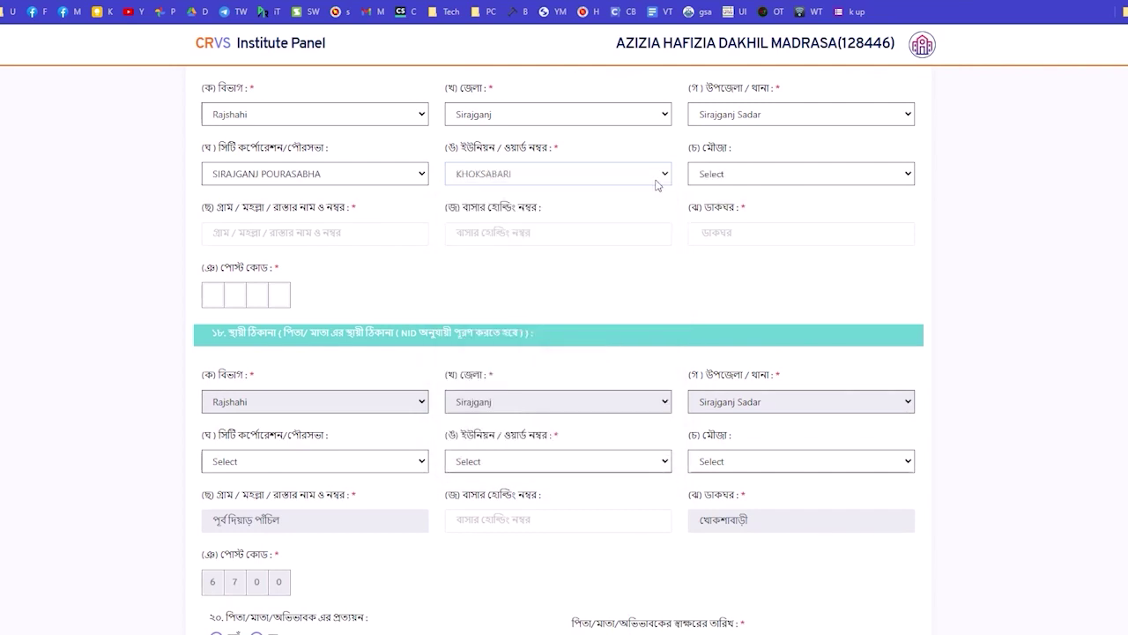
Set the permanent city corporation to SIRAJGANJ POURASABHA and answer না to the guardian declaration.
scroll(284, 393, down, 3)
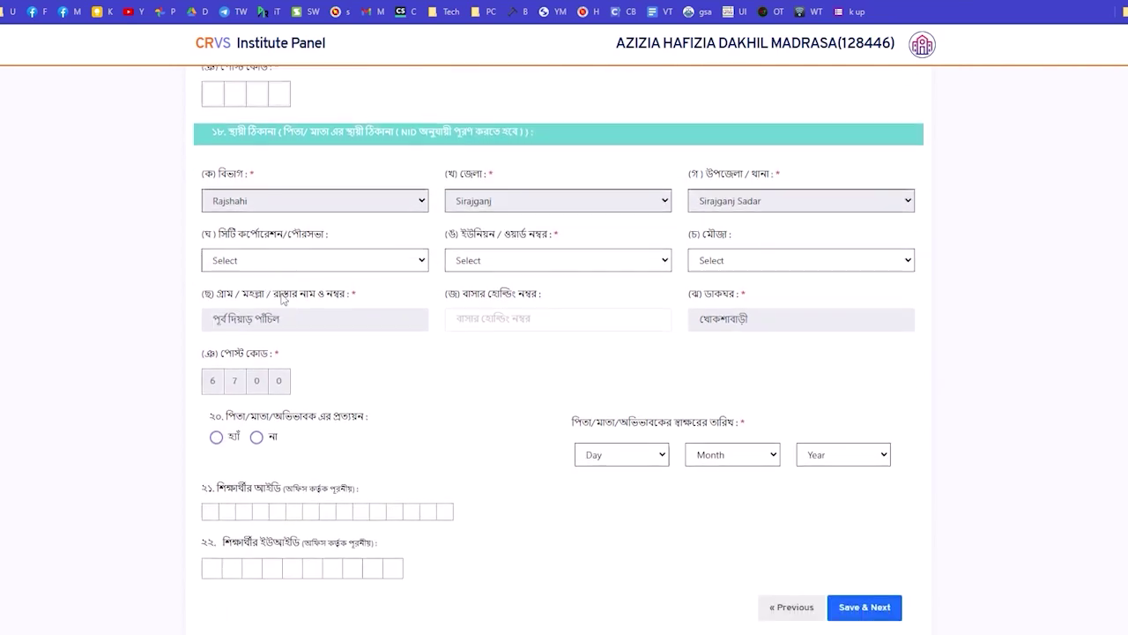
click(279, 262)
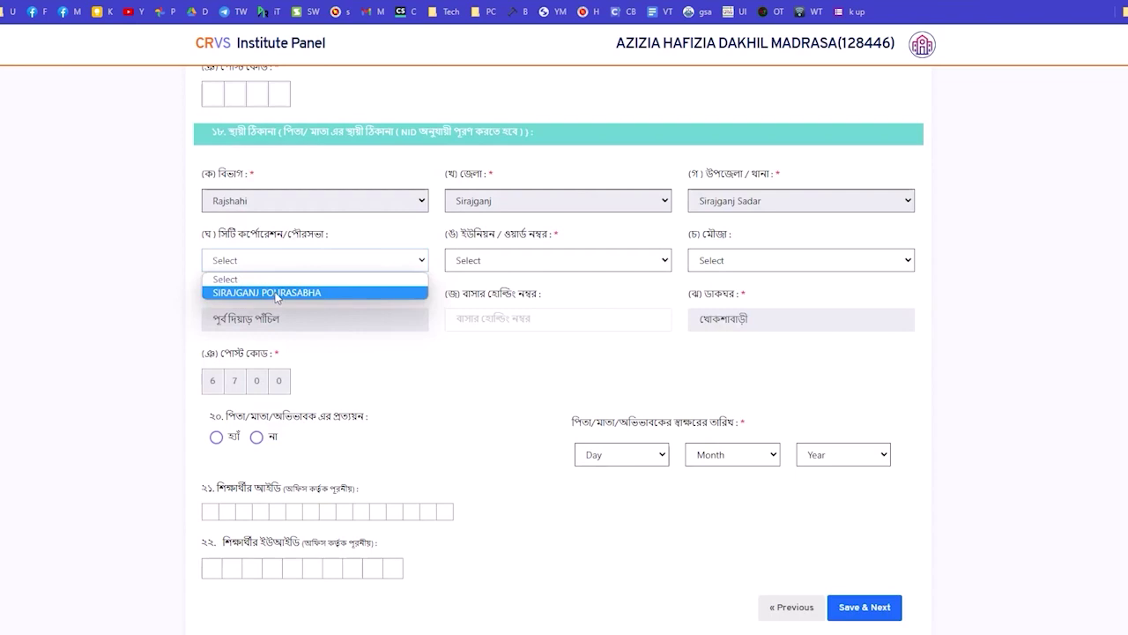
click(277, 294)
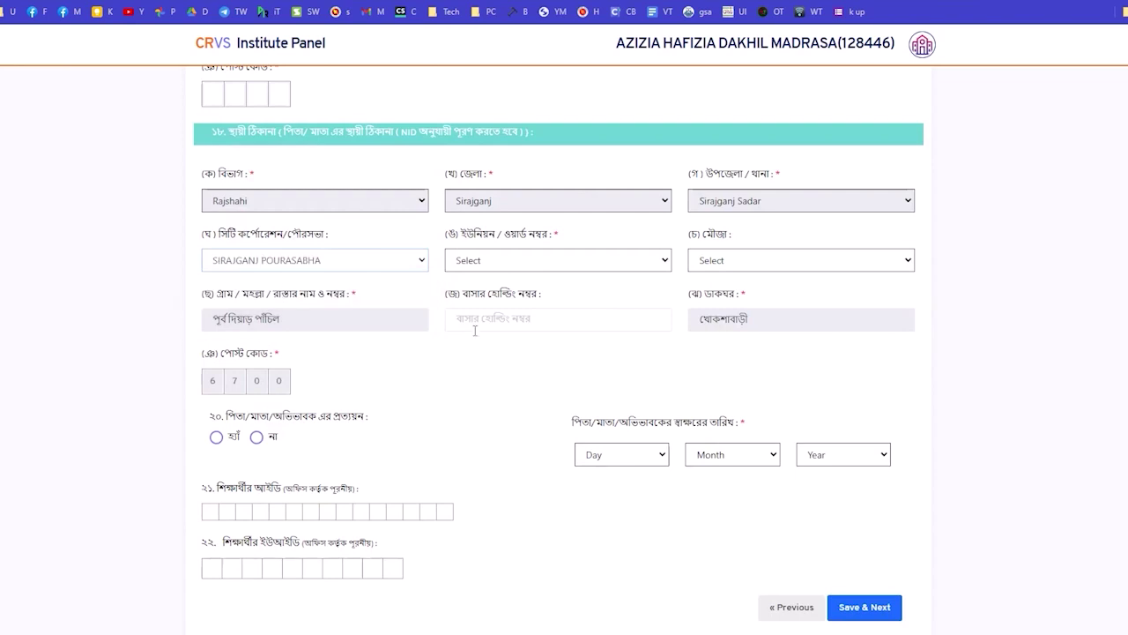
click(257, 438)
scroll(806, 479, down, 1)
scroll(858, 469, up, 3)
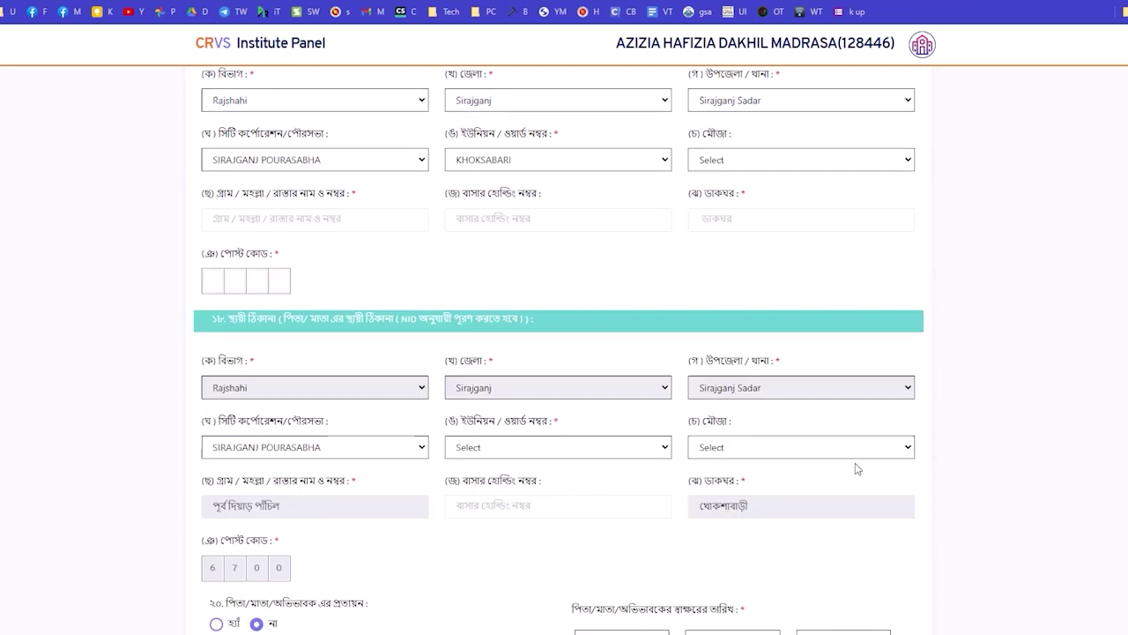
scroll(857, 469, up, 10)
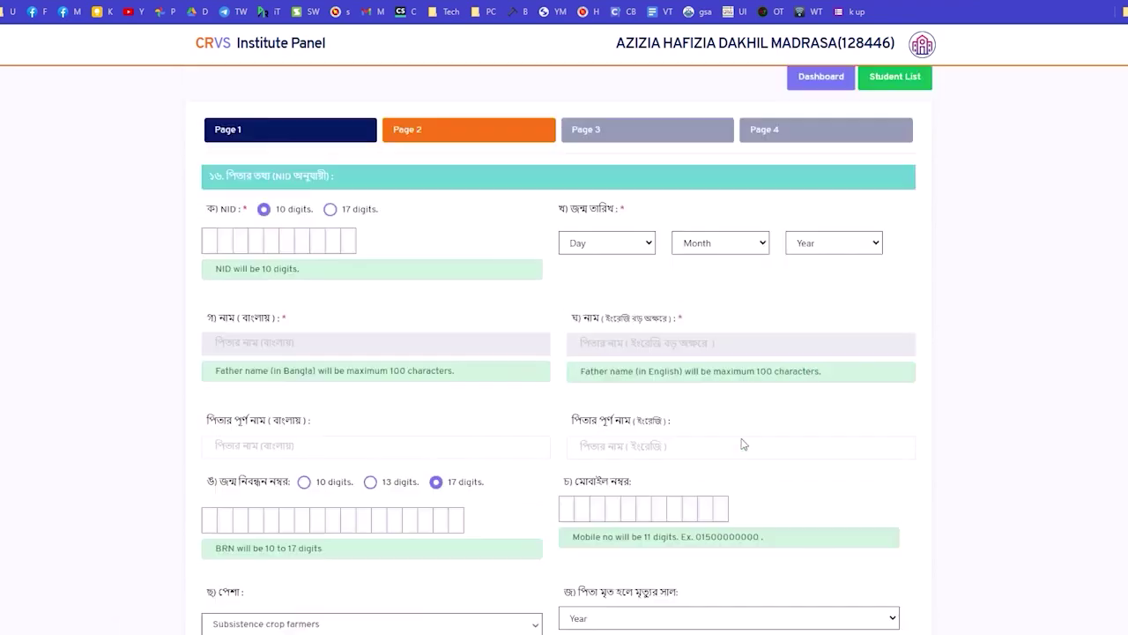
scroll(743, 444, up, 1)
Start adding Autofill rules for this page under a new profile named p2.
right_click(1027, 289)
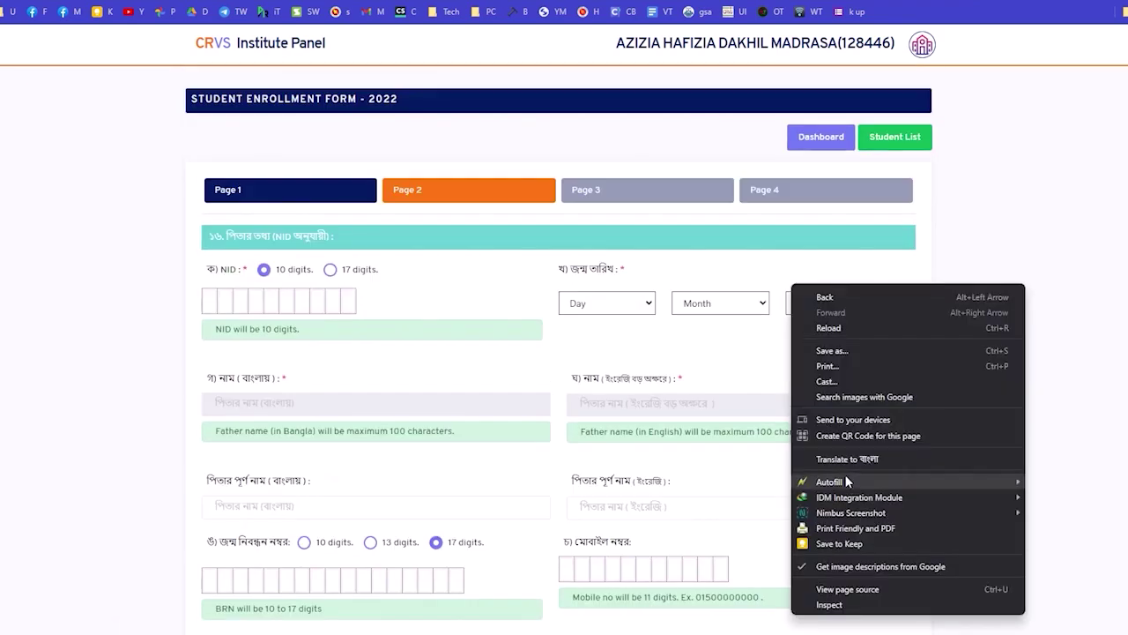
mouse_move(1016, 481)
click(1084, 491)
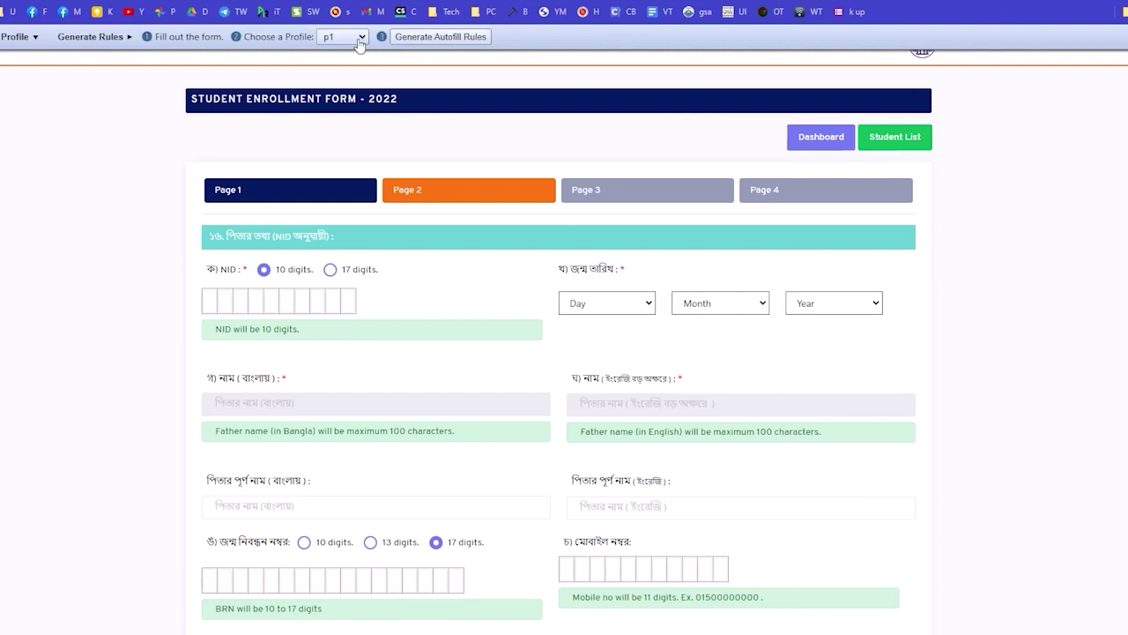
click(357, 37)
click(344, 80)
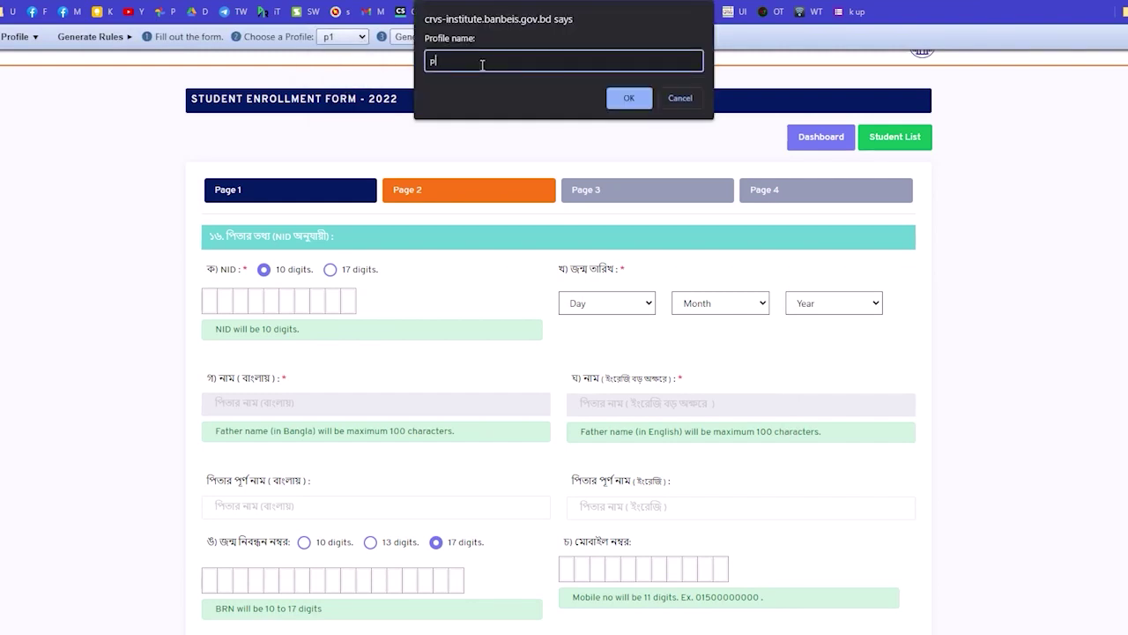
click(620, 101)
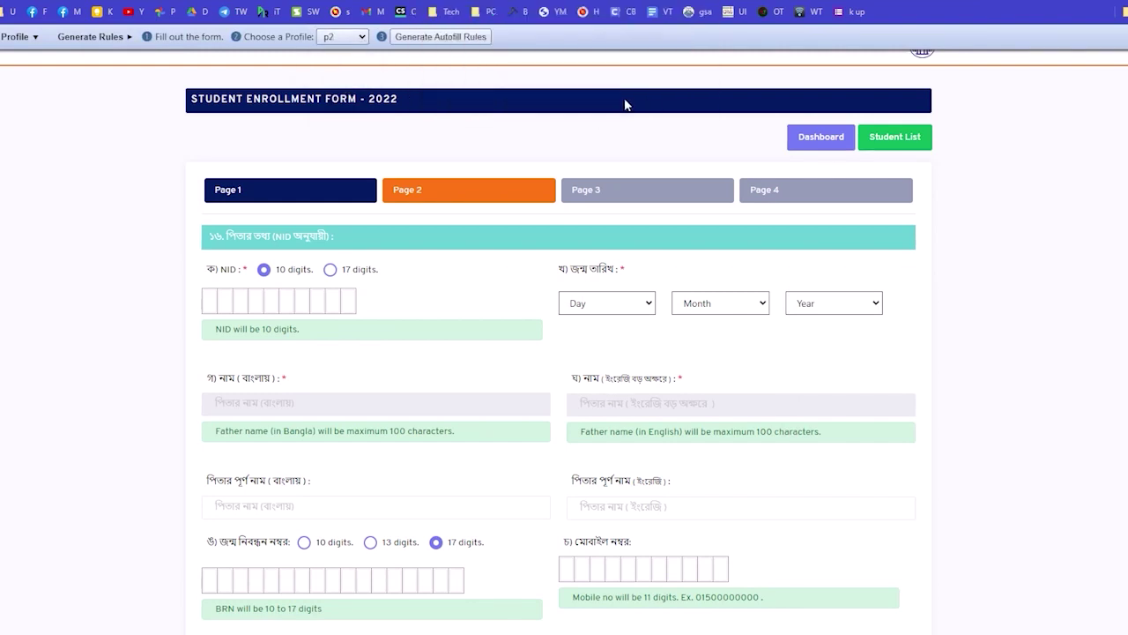
Generate Autofill rules from the filled form, keeping p2 as the selected profile.
click(454, 40)
scroll(549, 136, down, 7)
click(349, 38)
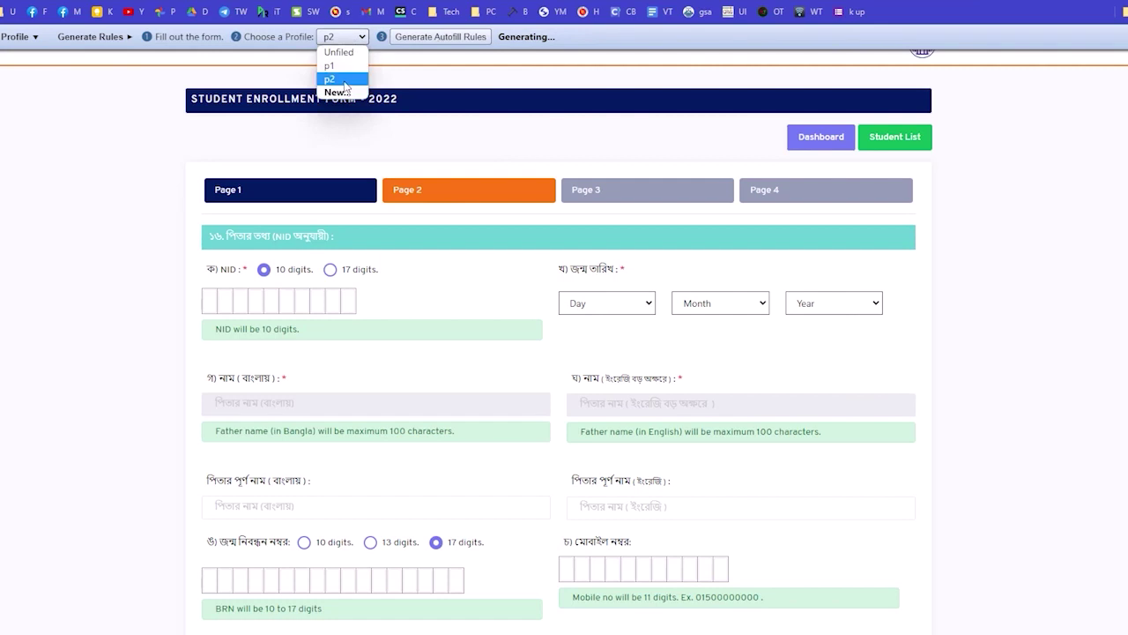
click(347, 81)
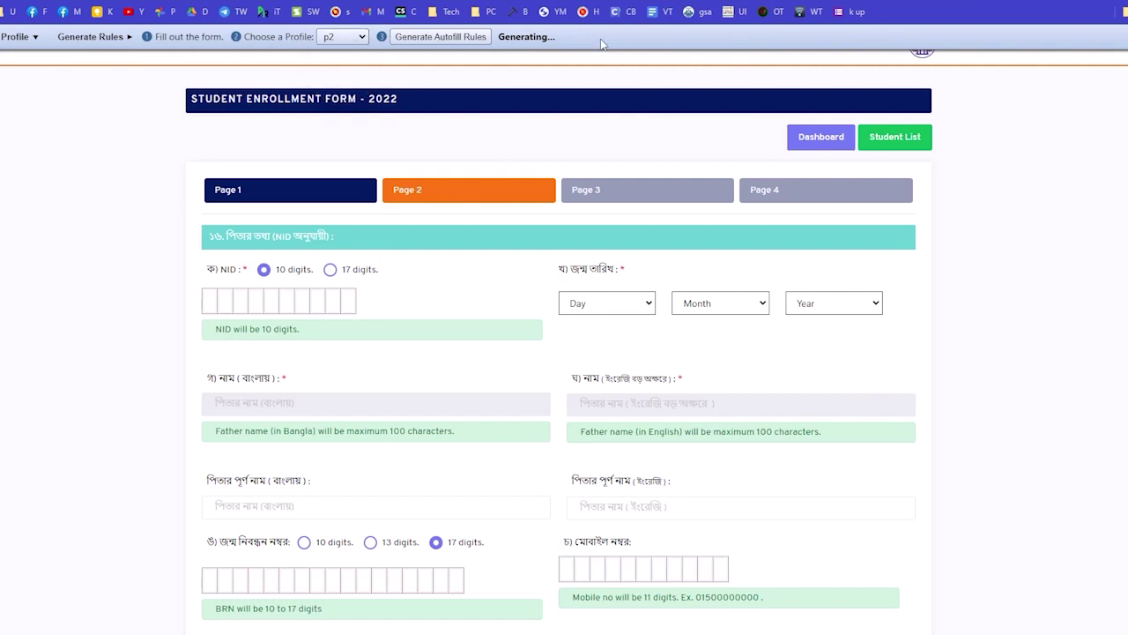
Review a profile's saved rules in Autofill Options, then return to the p2 rule generator.
right_click(516, 143)
mouse_move(583, 341)
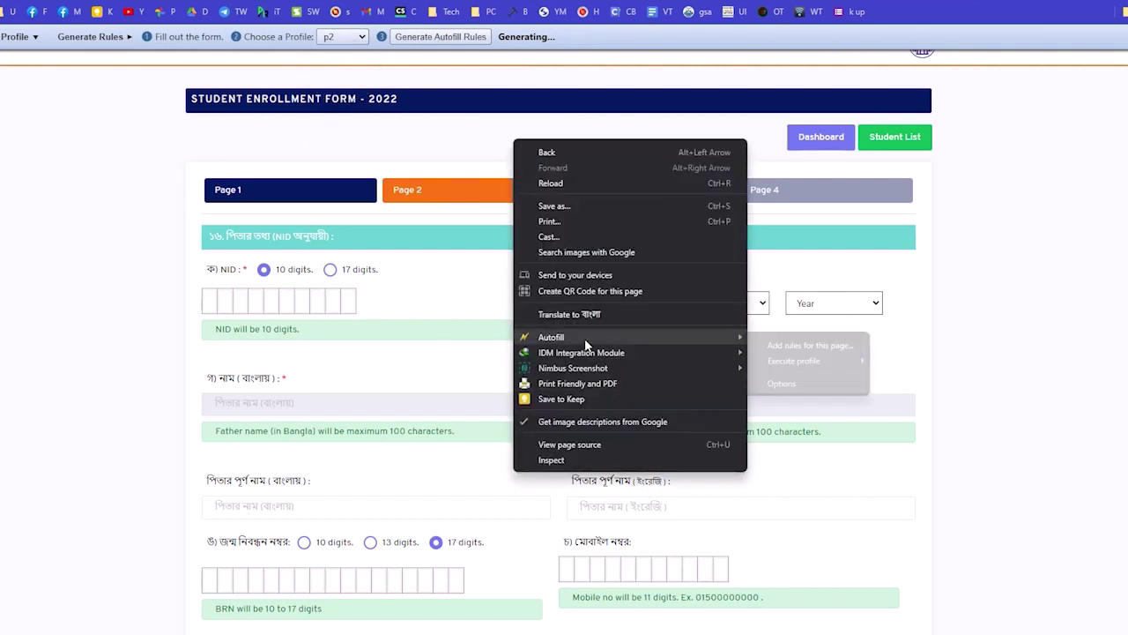
click(786, 386)
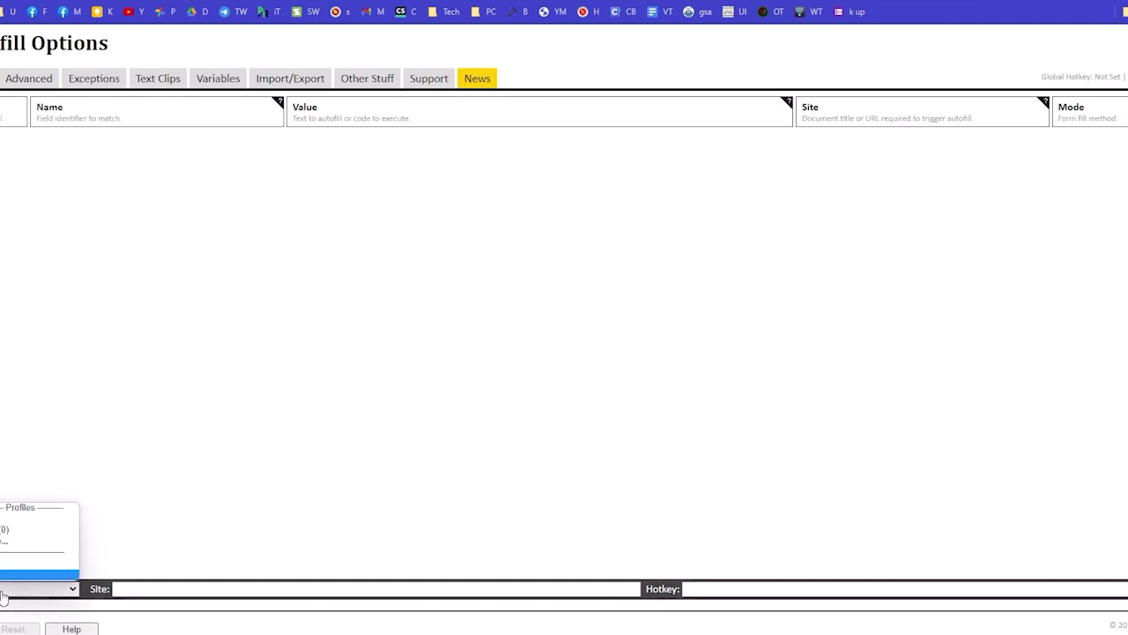
click(7, 562)
click(39, 588)
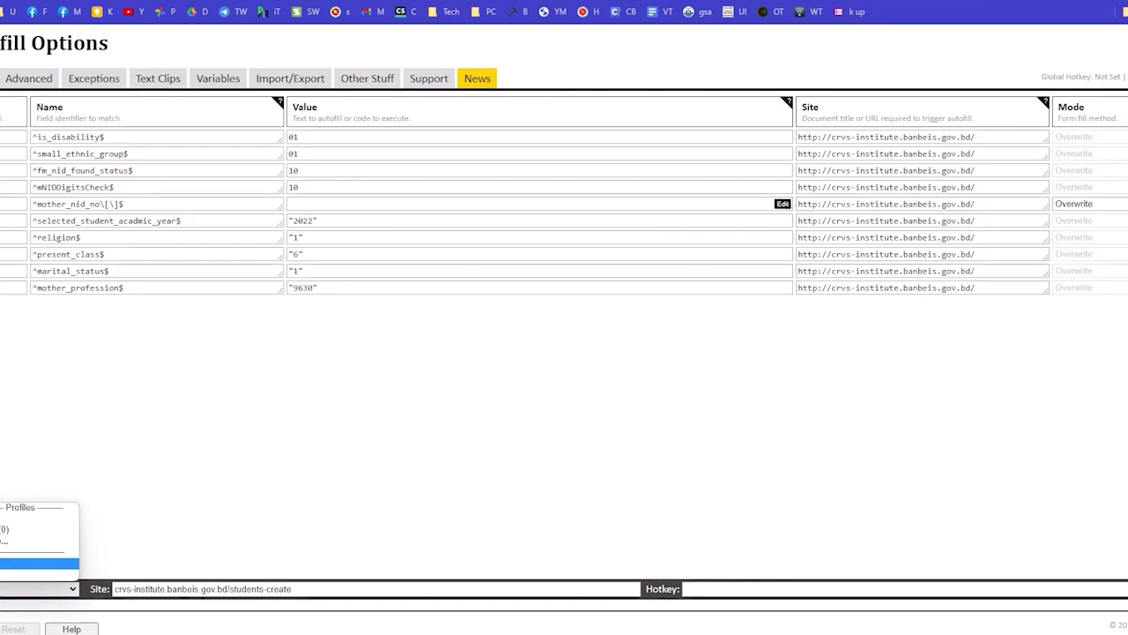
click(18, 520)
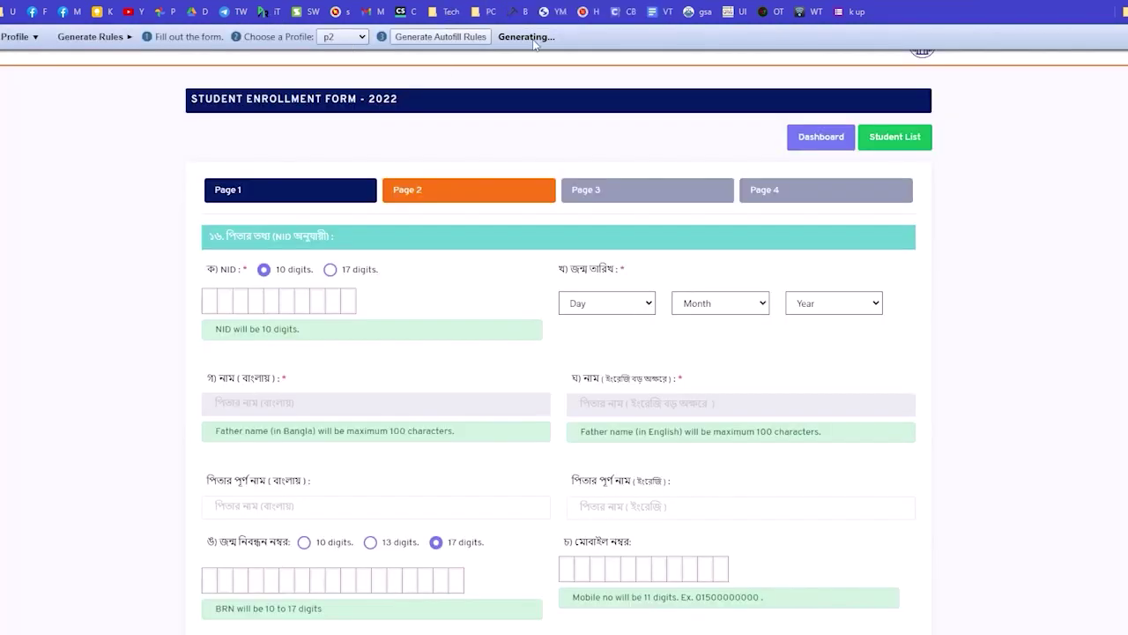
click(344, 37)
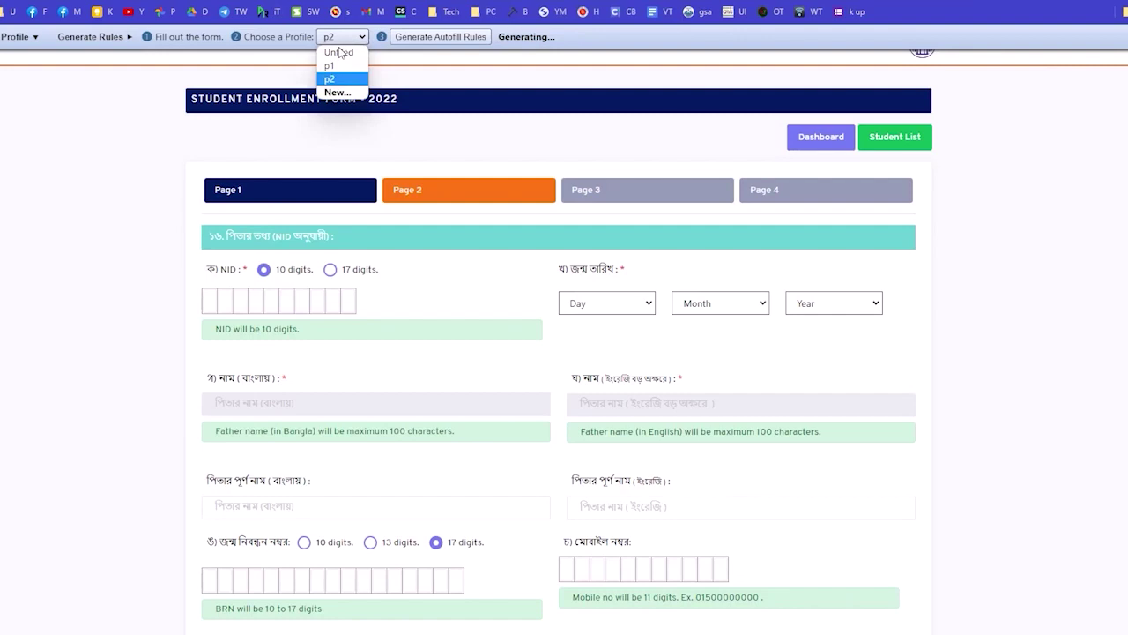
Switch the rule profile to p1 and back to p2.
click(338, 65)
click(344, 37)
click(340, 76)
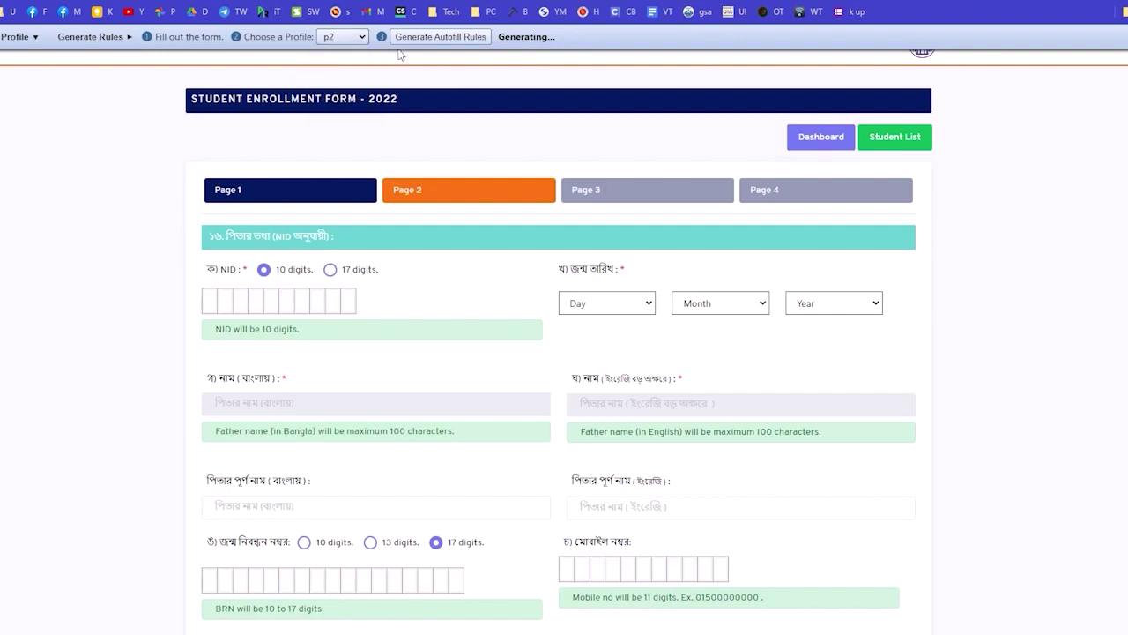
click(112, 38)
click(120, 41)
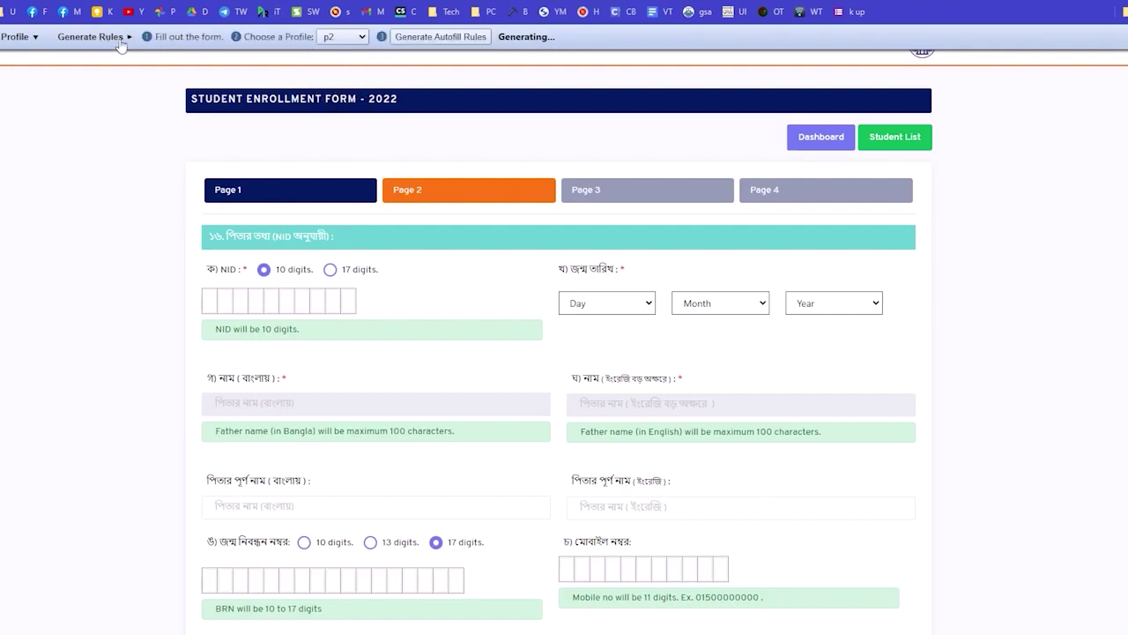
Create a new Autofill profile named p2p and browse the profile search list.
click(325, 41)
click(337, 93)
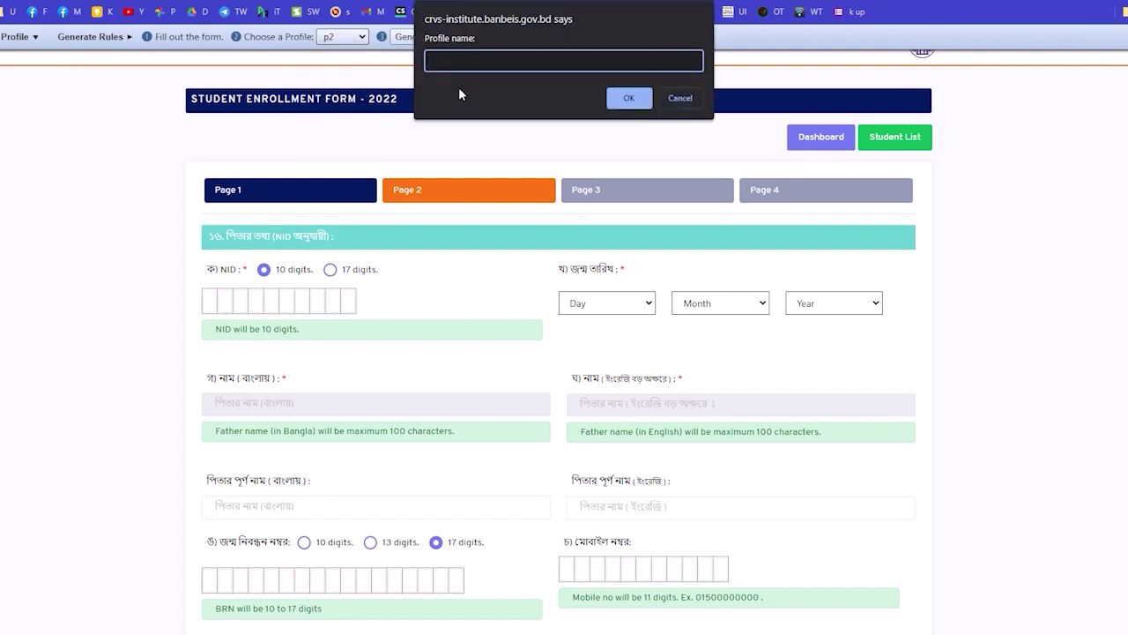
text(p2p)
click(627, 98)
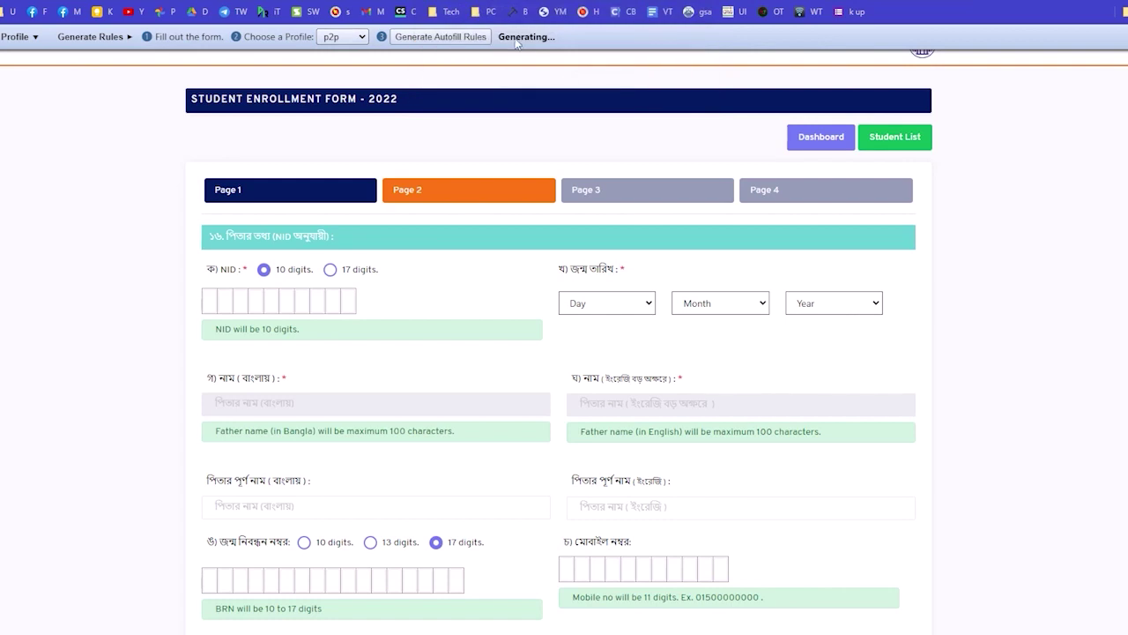
click(35, 38)
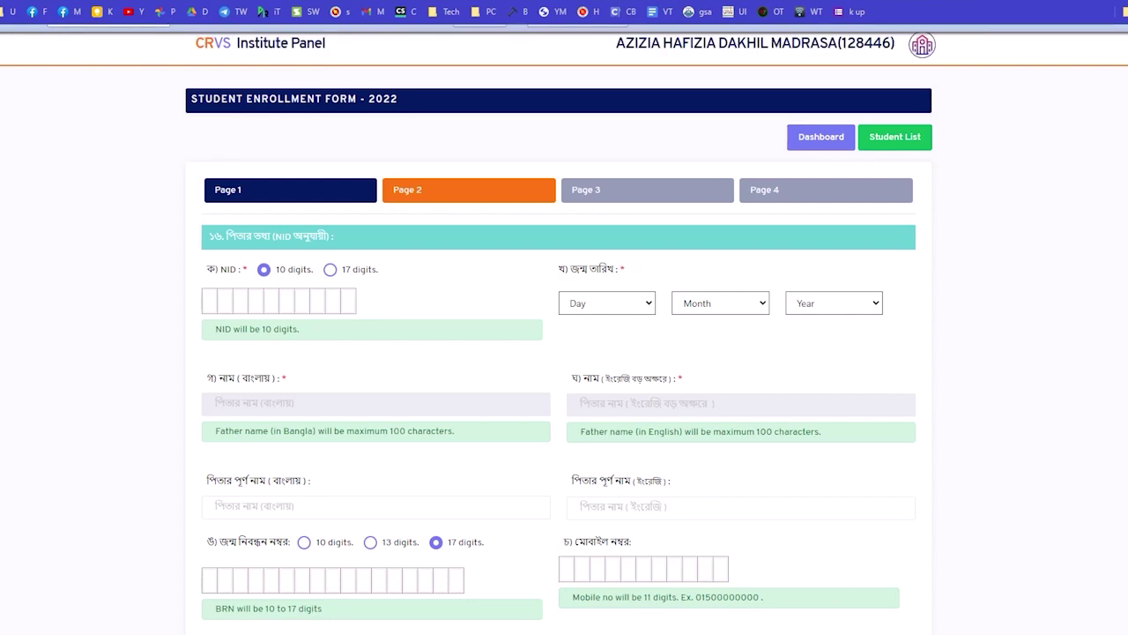
scroll(559, 245, down, 3)
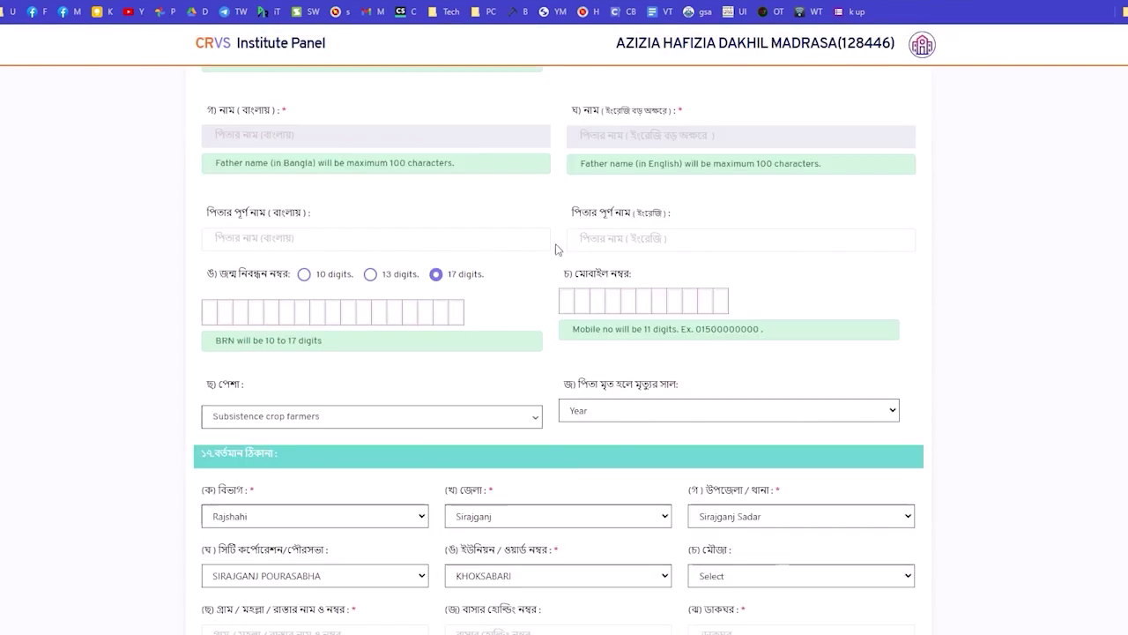
scroll(559, 246, up, 2)
scroll(511, 255, down, 2)
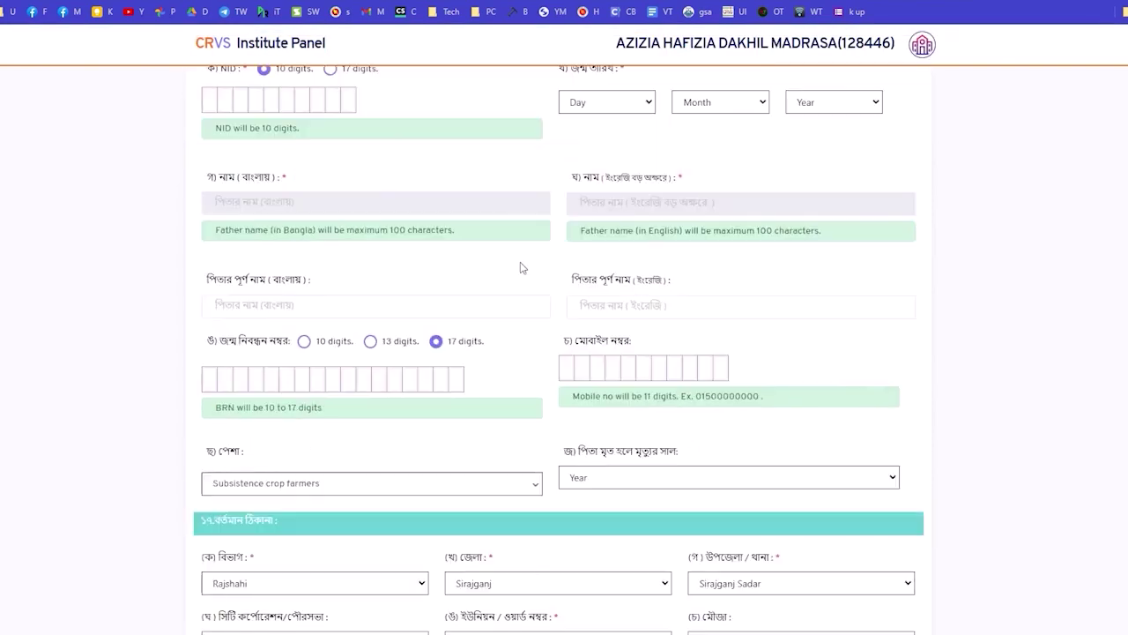
Reopen Autofill rule generation for this page.
right_click(492, 96)
mouse_move(670, 295)
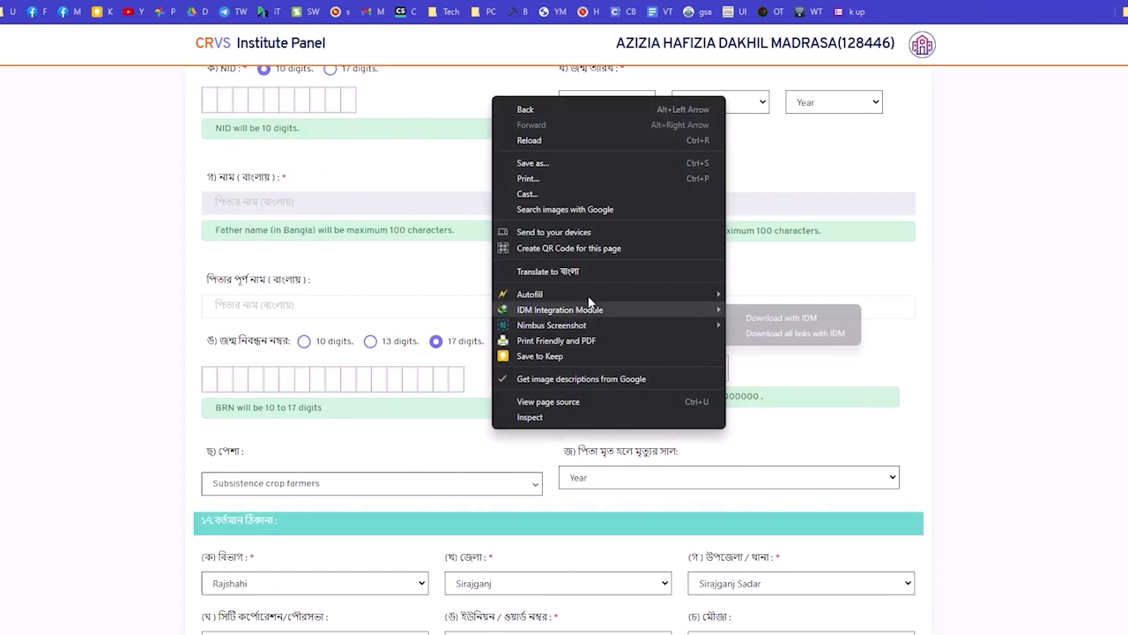
mouse_move(829, 318)
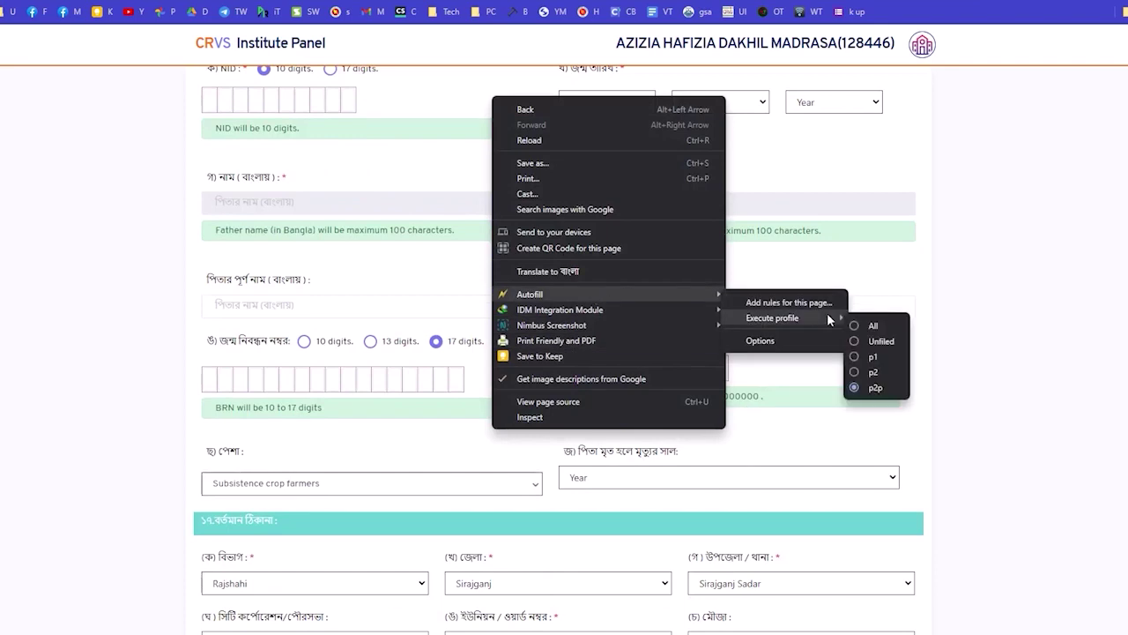
click(794, 303)
click(361, 37)
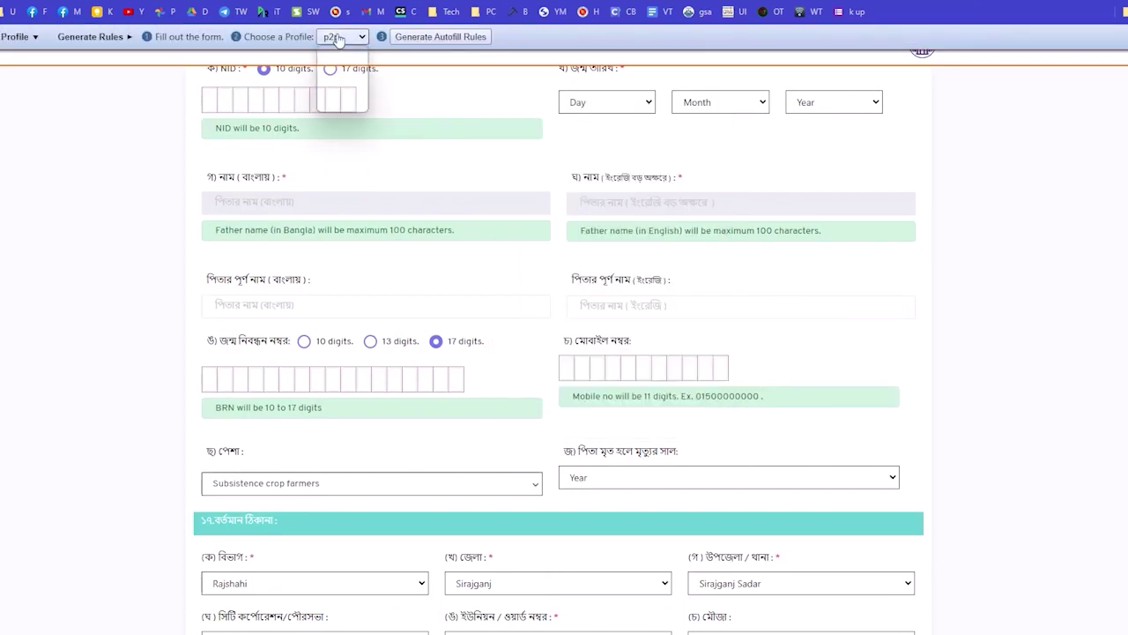
Create a new profile pag2 and generate Autofill rules from the form into it.
click(342, 110)
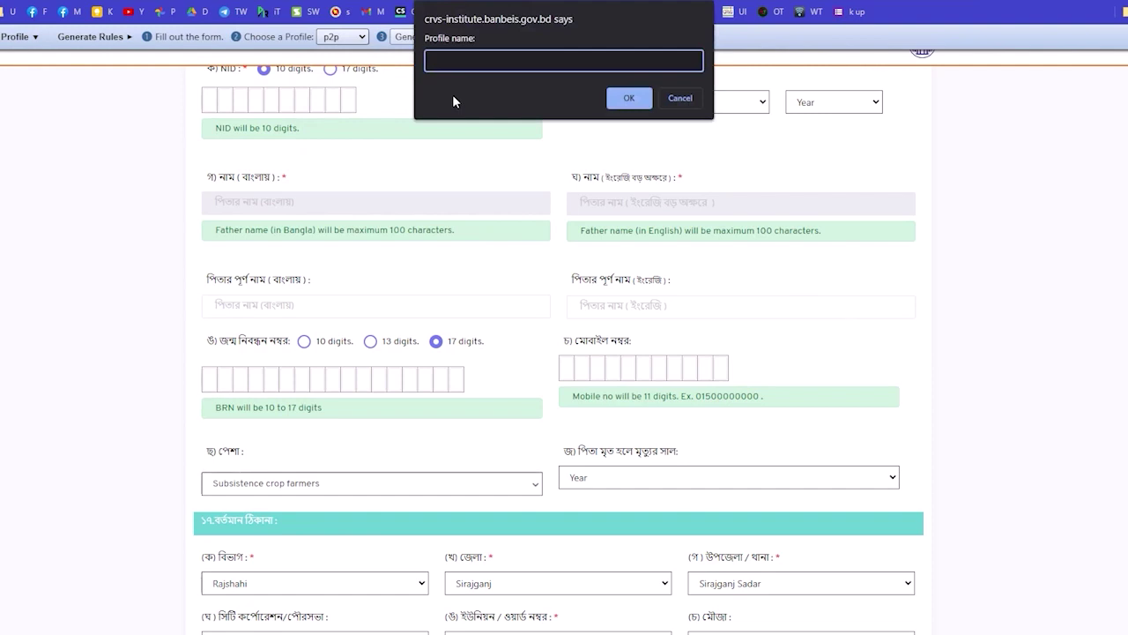
text(pag2)
click(629, 98)
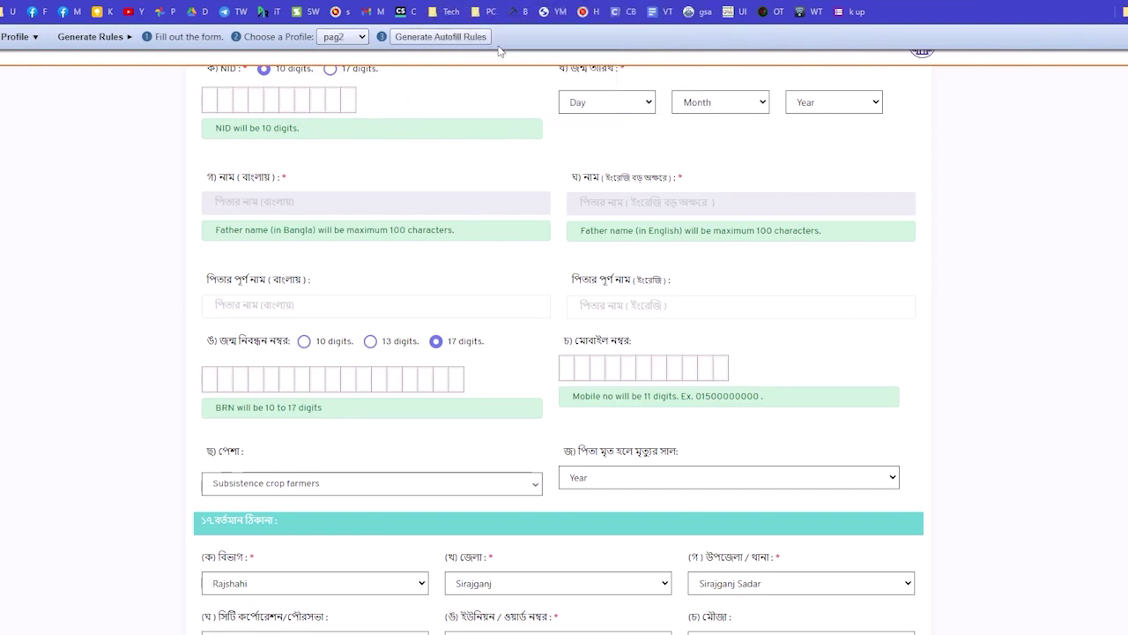
click(454, 37)
scroll(546, 220, up, 3)
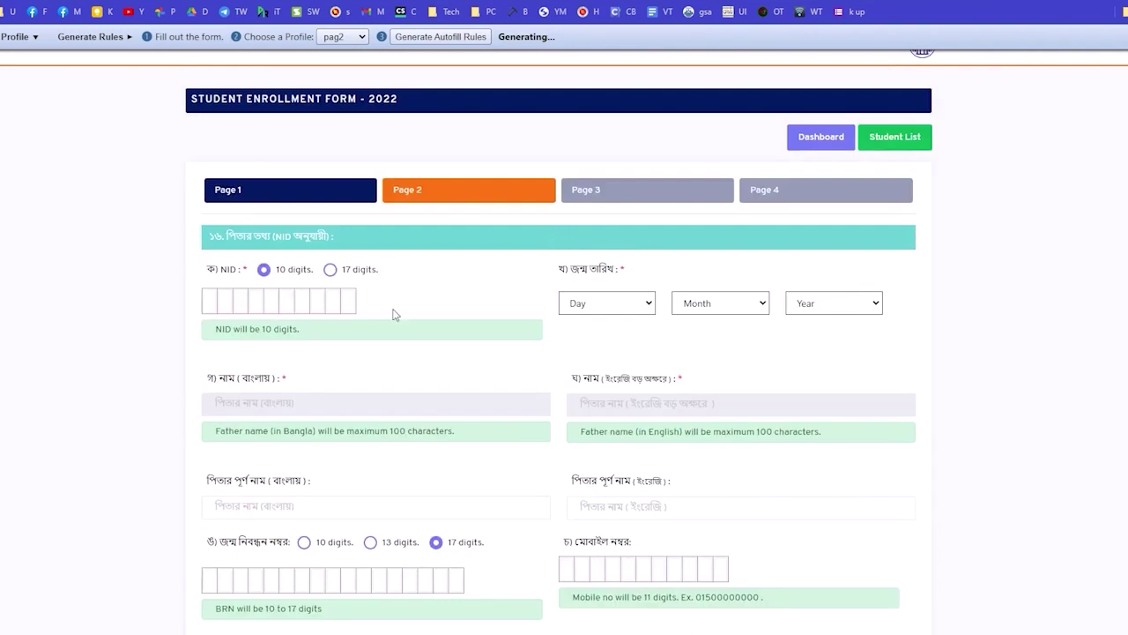
scroll(394, 315, down, 5)
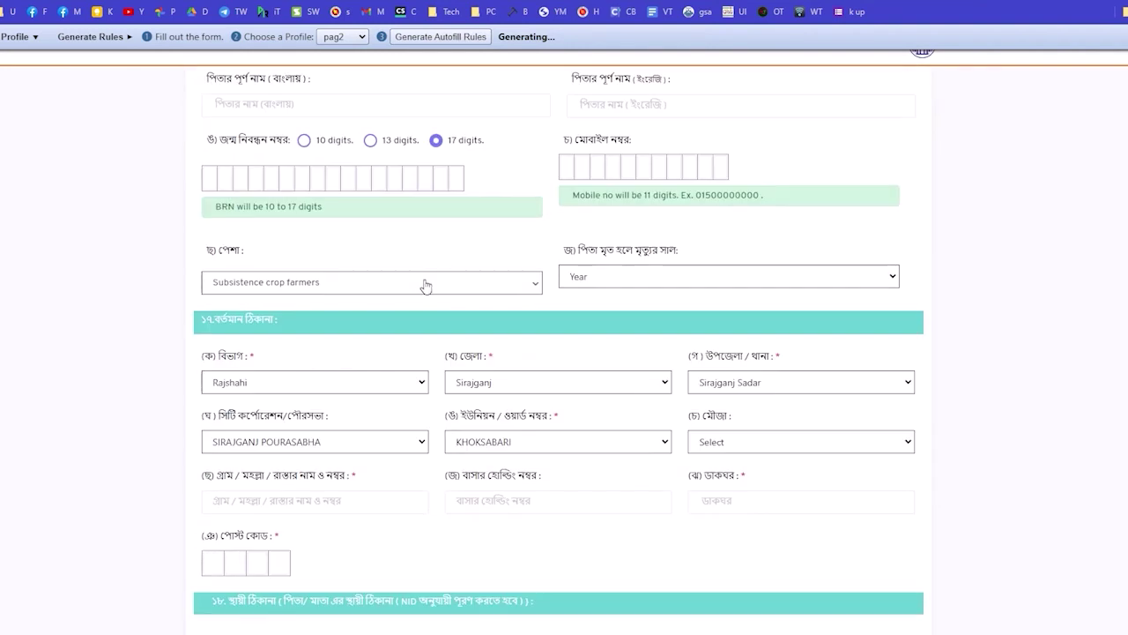
scroll(426, 288, down, 6)
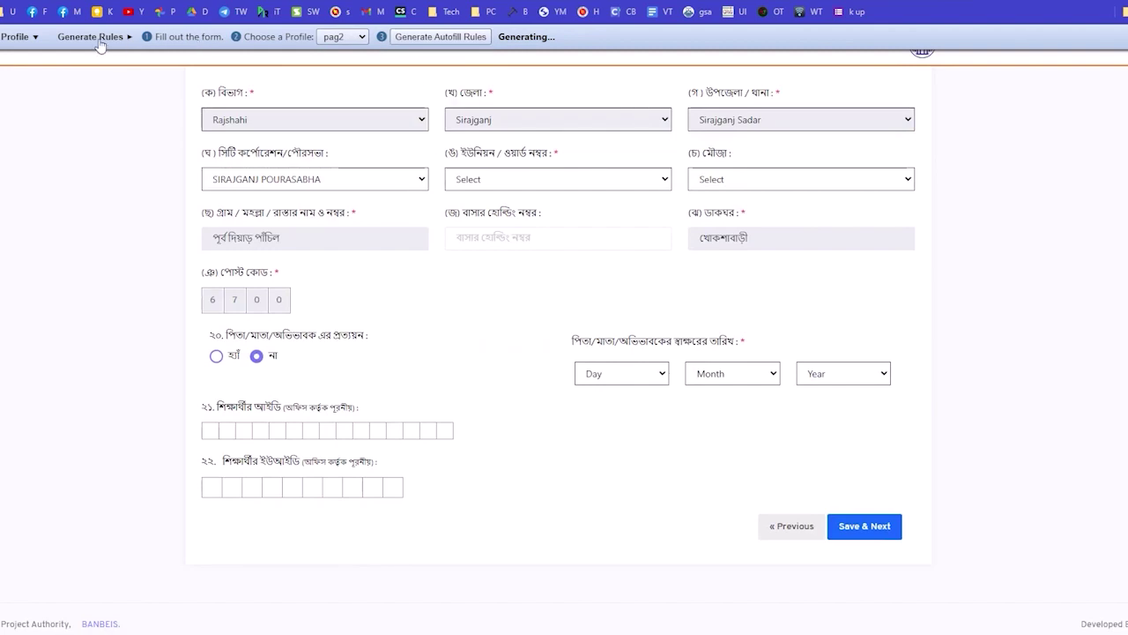
Reload the Page 2 enrollment form.
right_click(502, 314)
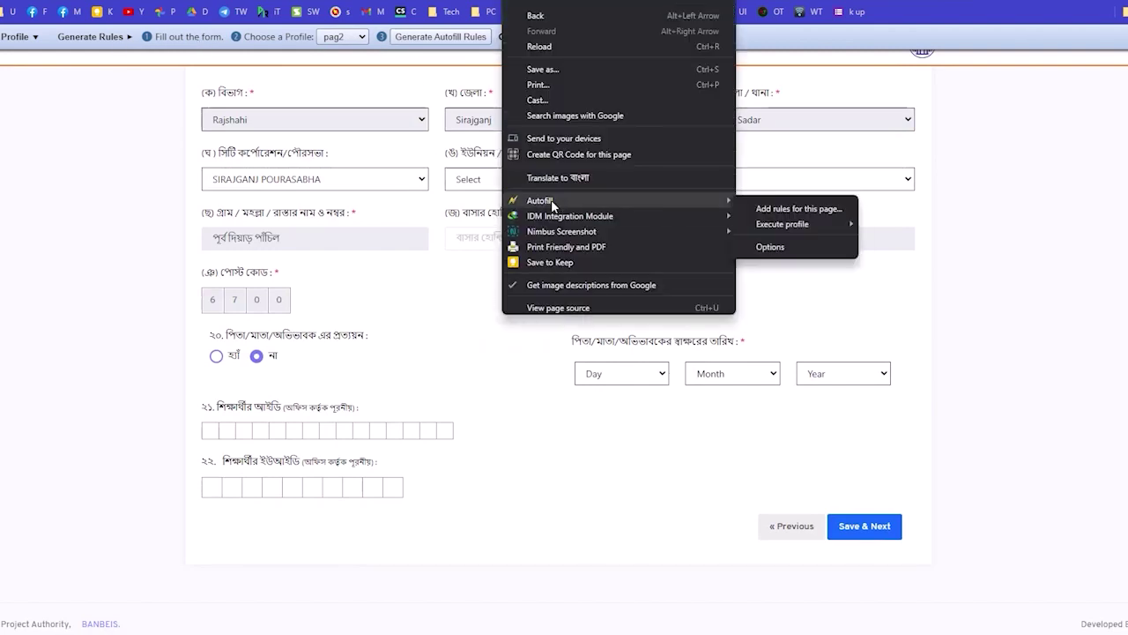
click(498, 381)
right_click(916, 322)
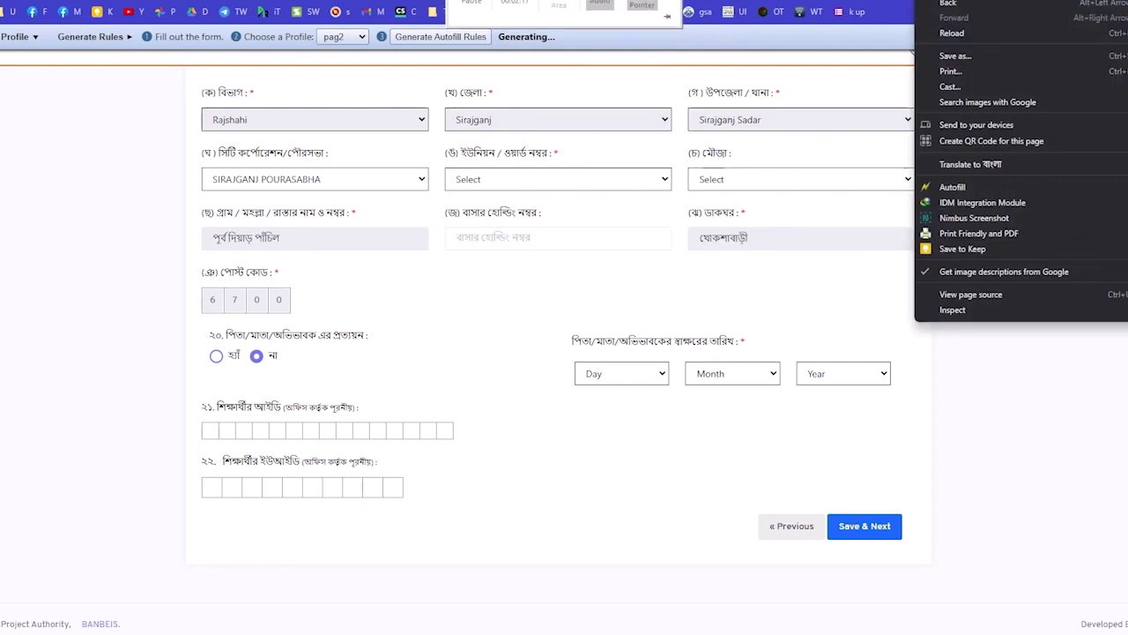
click(952, 32)
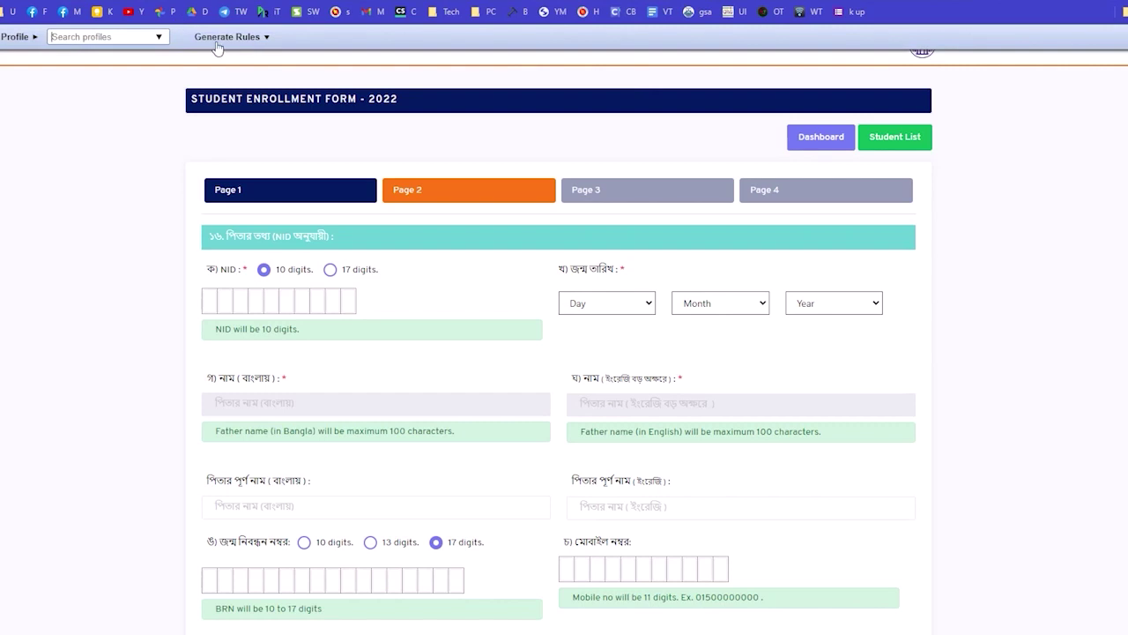
Create a new profile p2 and generate the Page 2 Autofill rules into it.
click(247, 38)
click(495, 37)
click(471, 78)
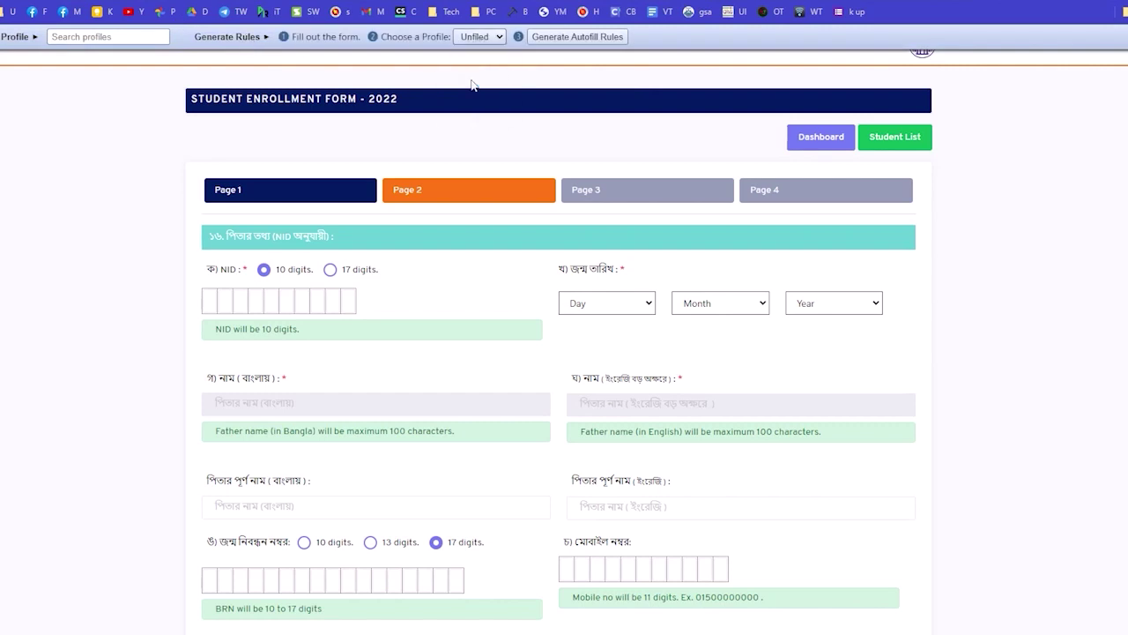
text(p2)
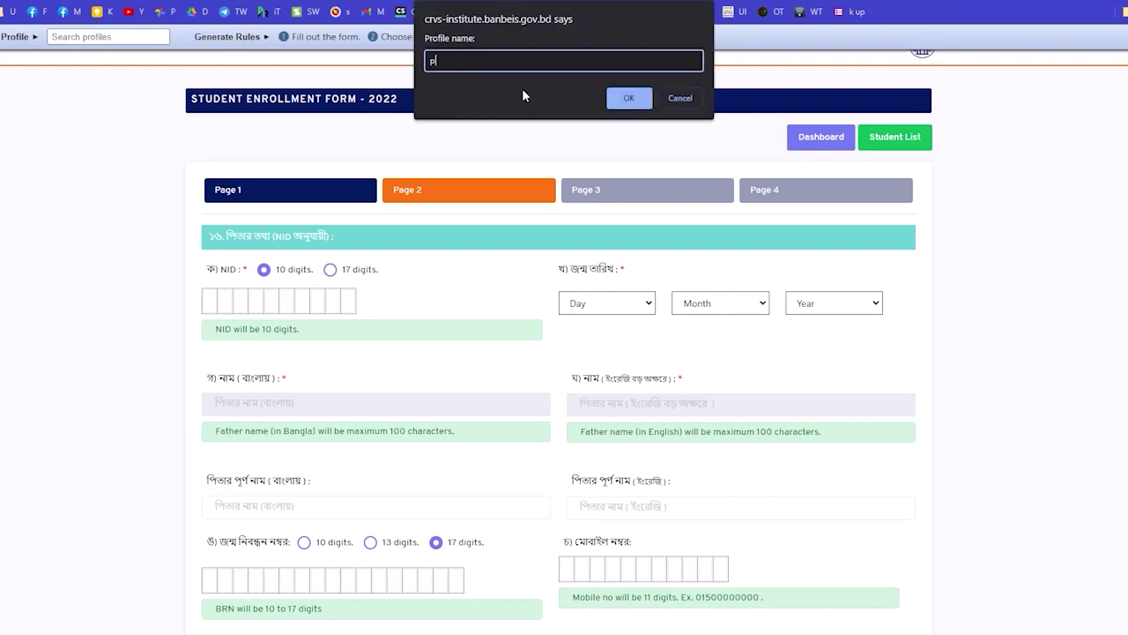
click(631, 100)
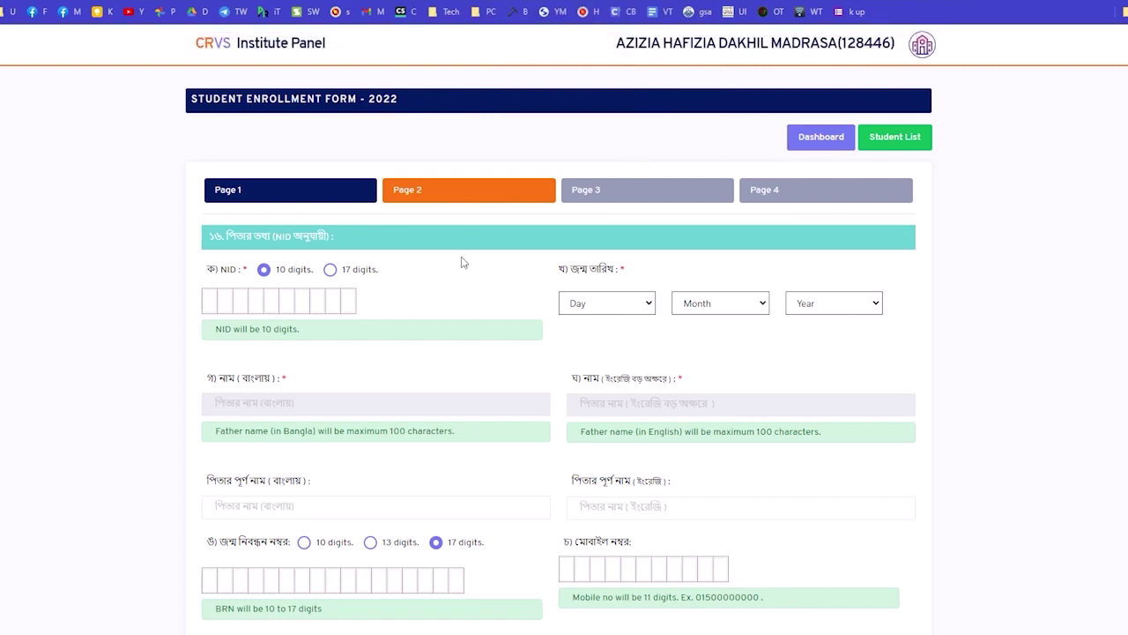
scroll(461, 259, down, 2)
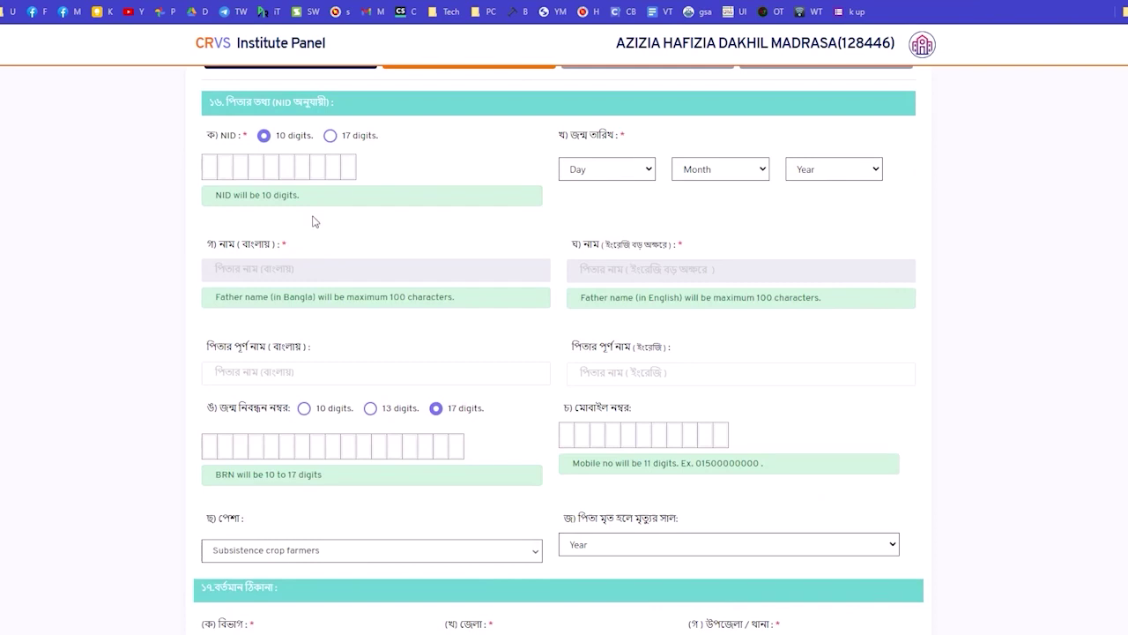
Open the Autofill options page listing the generated rules.
right_click(1035, 230)
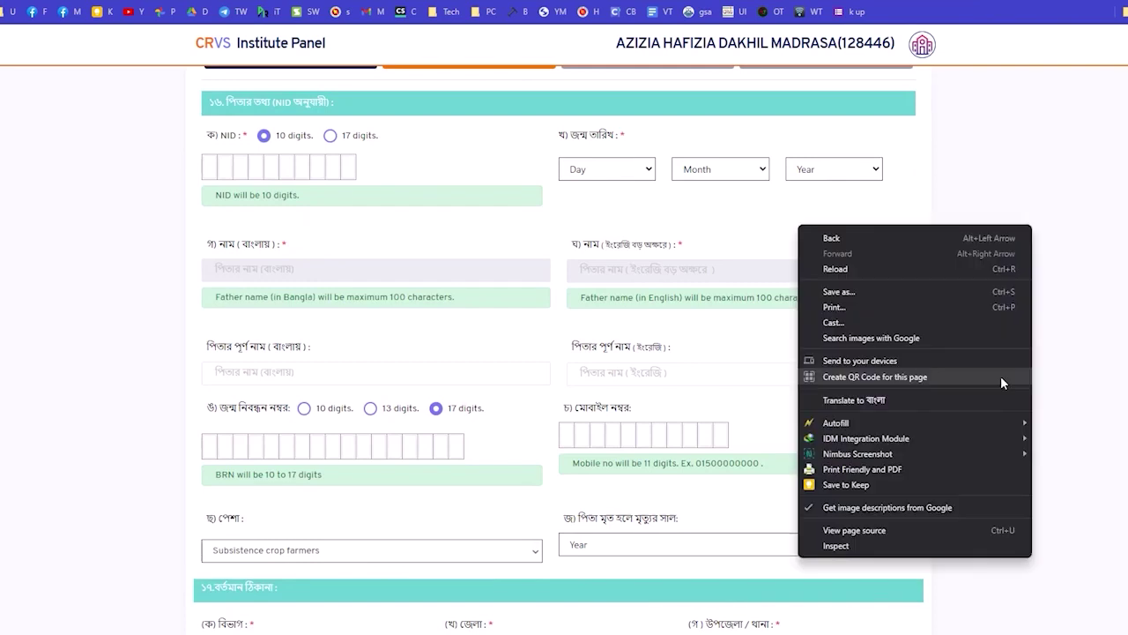
mouse_move(929, 438)
mouse_move(1005, 423)
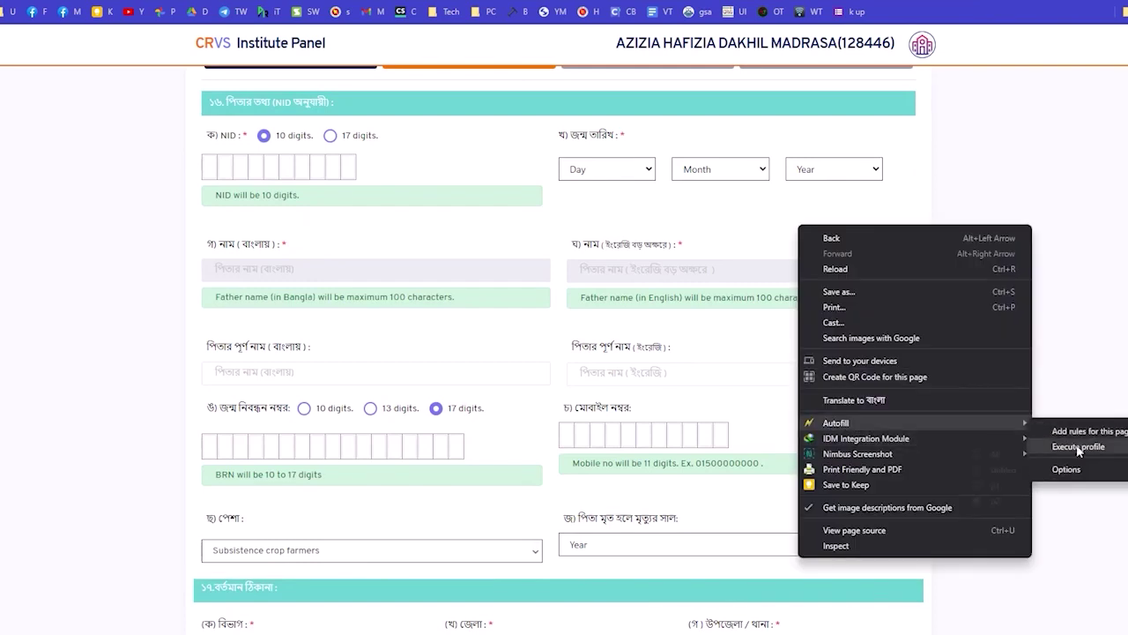
click(1076, 469)
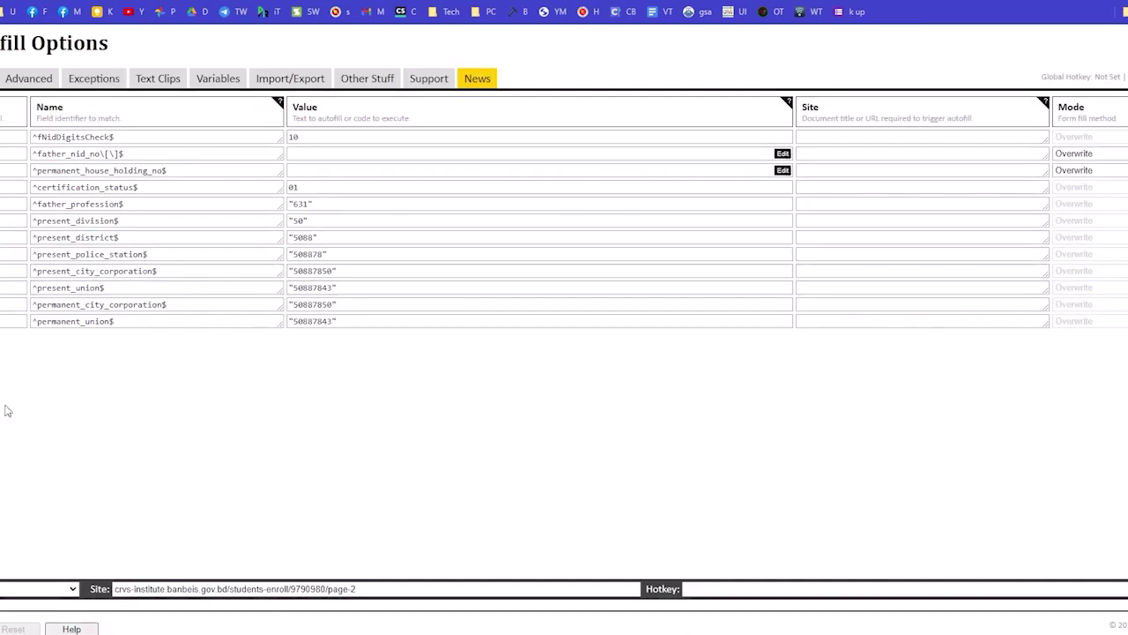
click(815, 137)
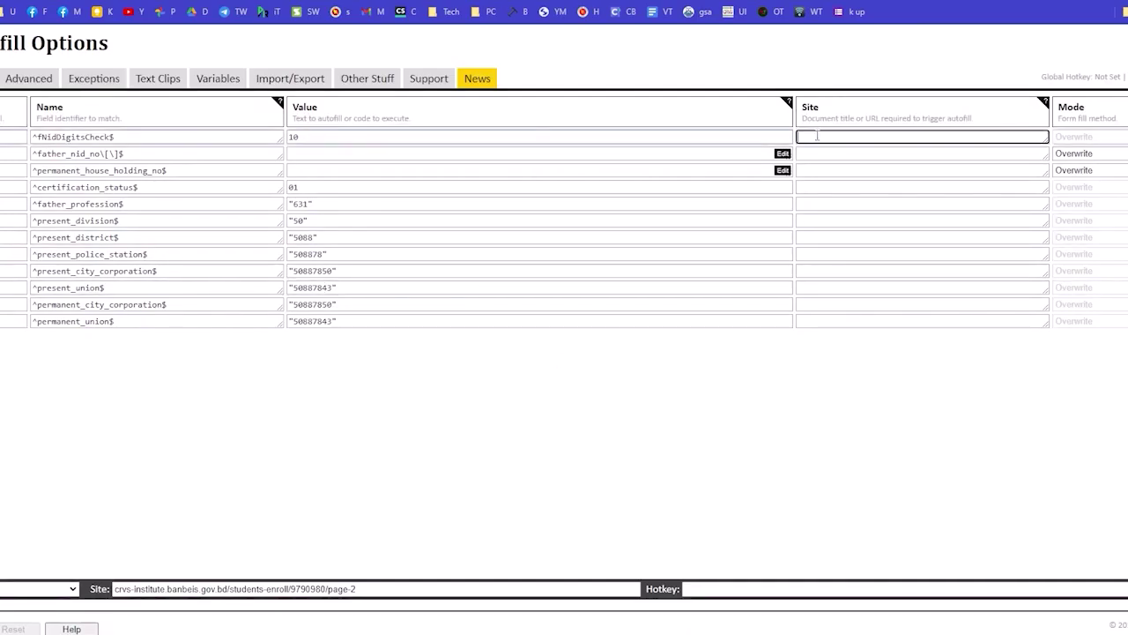
key(super+v)
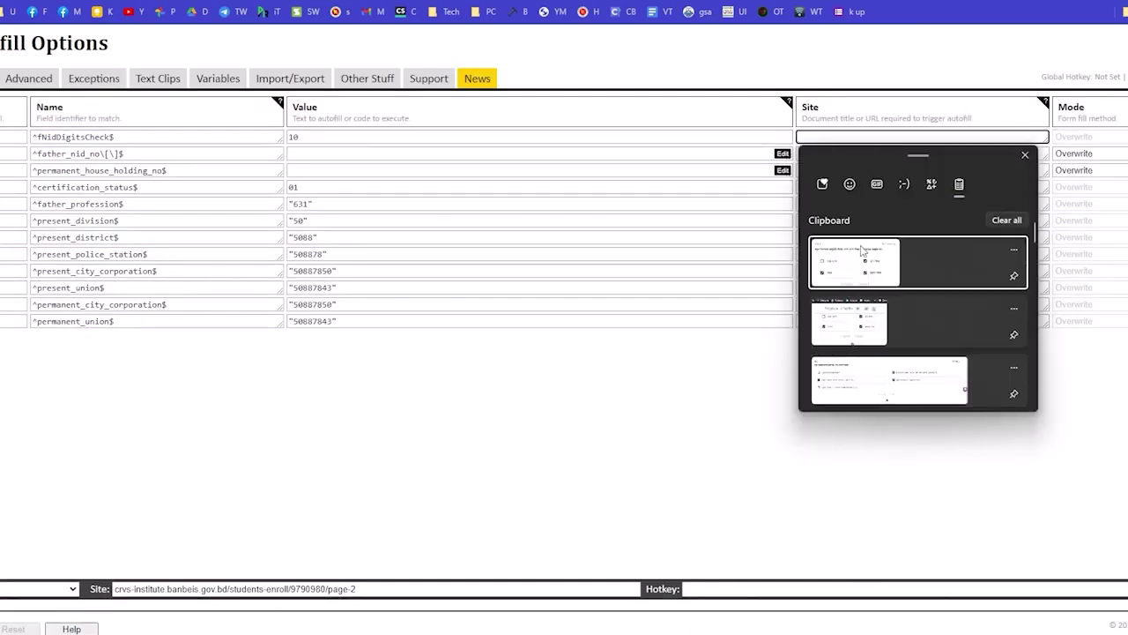
scroll(885, 303, down, 3)
click(864, 309)
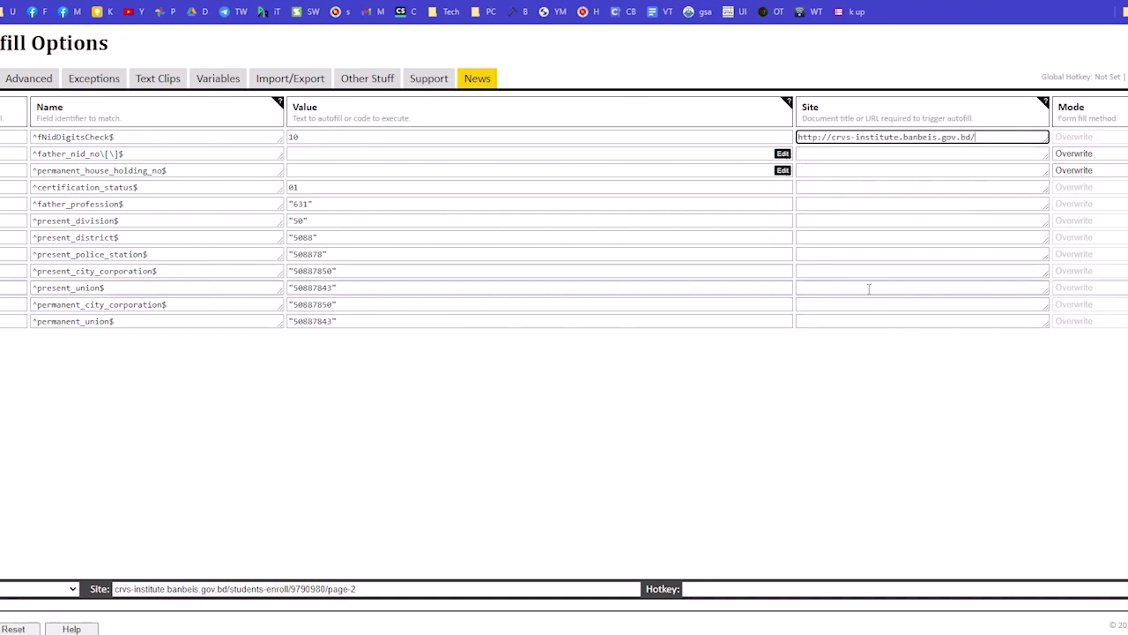
click(848, 155)
text(http://crvs-institute.banbeis.gov.bd/)
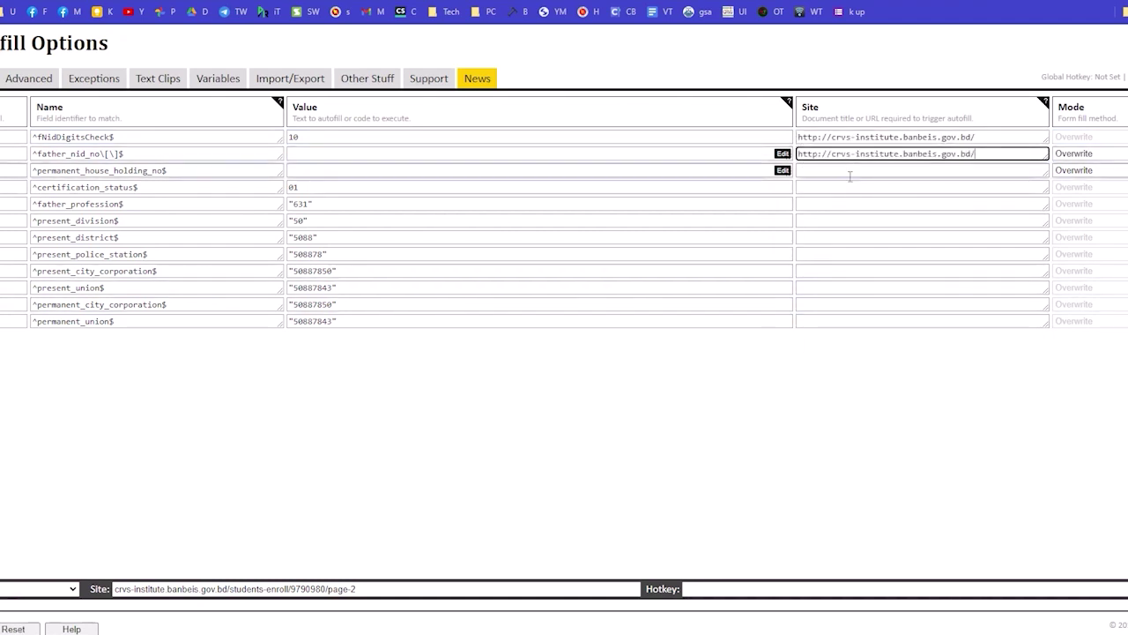
click(850, 175)
text(http://crvs-institute.banbeis.gov.bd/)
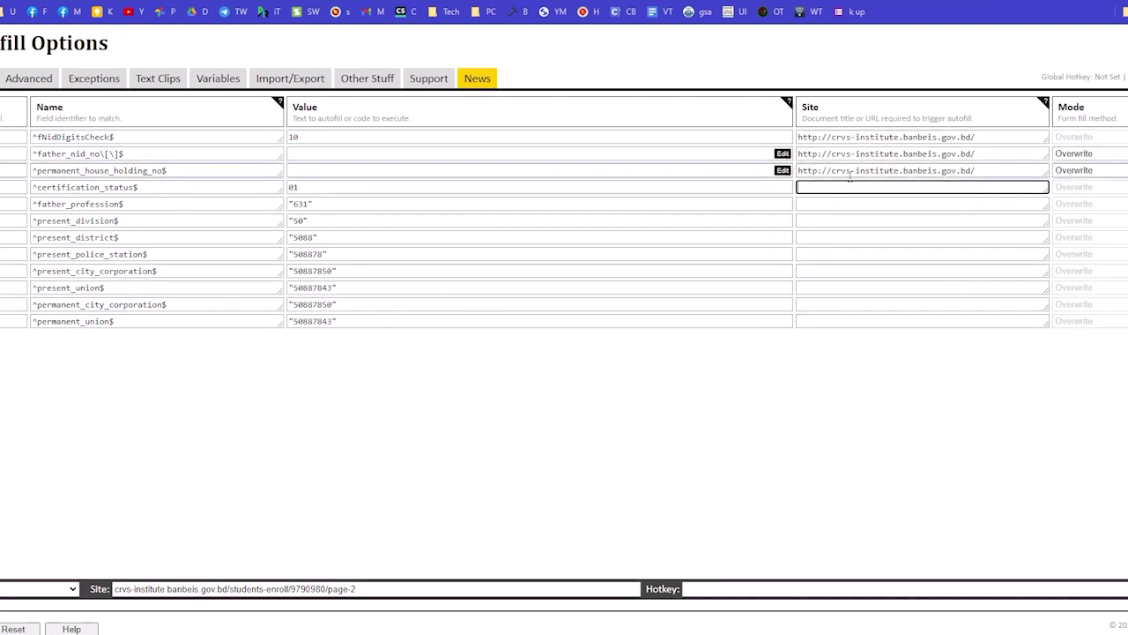
text(http://crvs-institute.banbeis.gov.bd/)
text(http://crvs-institute.banbeis.gov.bd/)
text(http://crvs-institute.banbeis.gov.bd/)
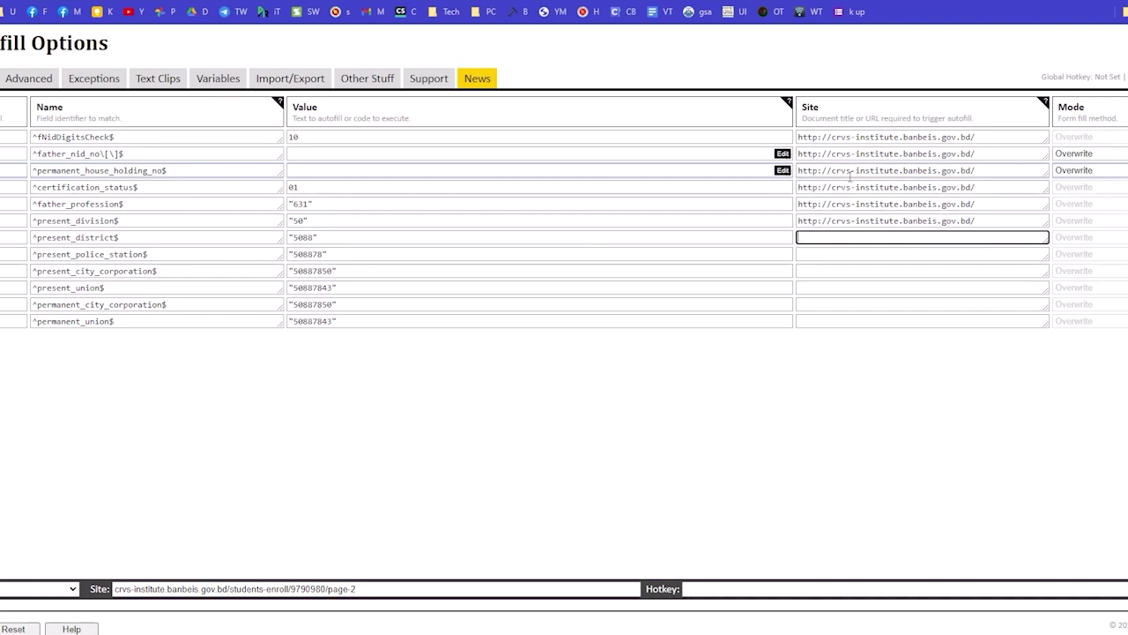
text(http://crvs-institute.banbeis.gov.bd/)
text(http://crvs-institute.banbeis.gov.bd/)
text(http://crvs-institute.banbeis.gov.bd/)
text(http://crvs-institute.banbeis.gov.bd/)
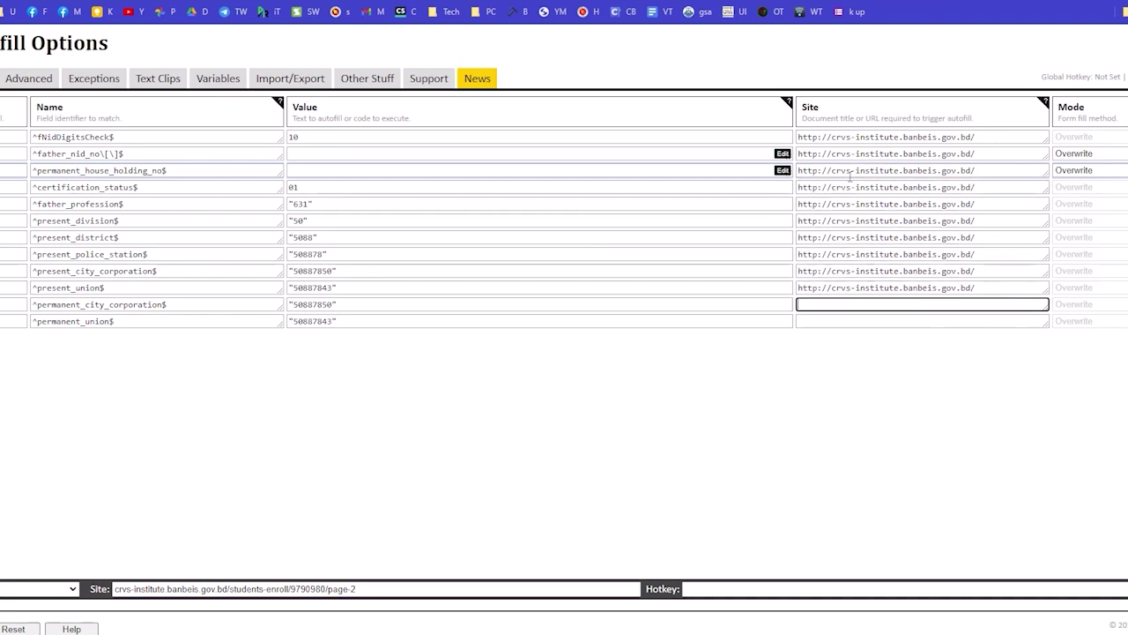
text(http://crvs-institute.banbeis.gov.bd/)
text(http://crvs-institute.banbeis.gov.bd/)
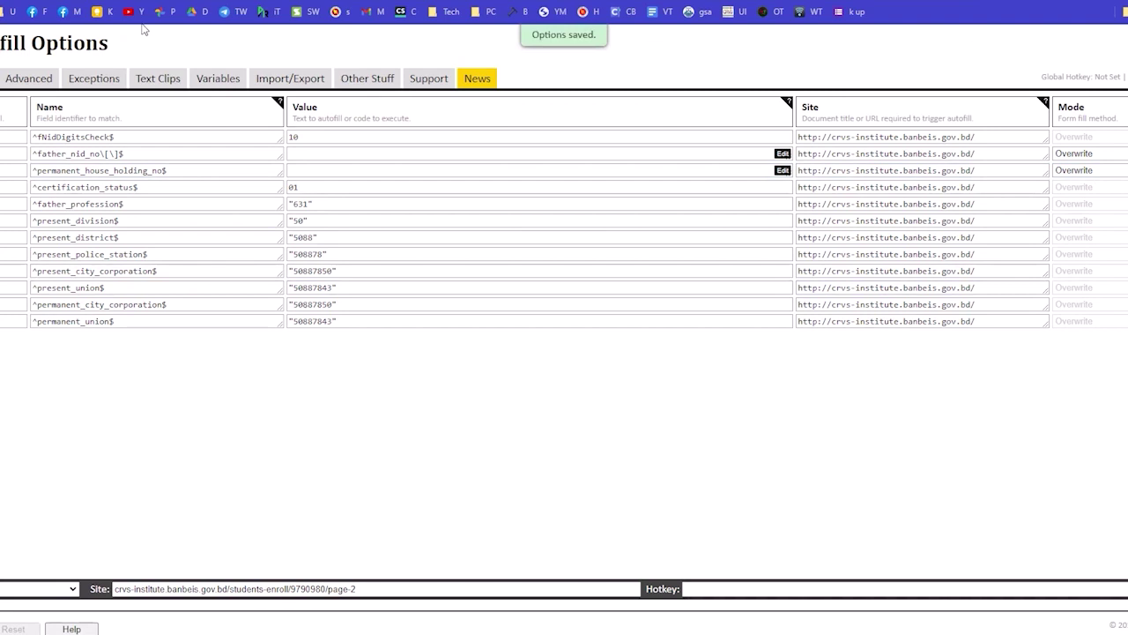
key(ctrl+shift+Tab)
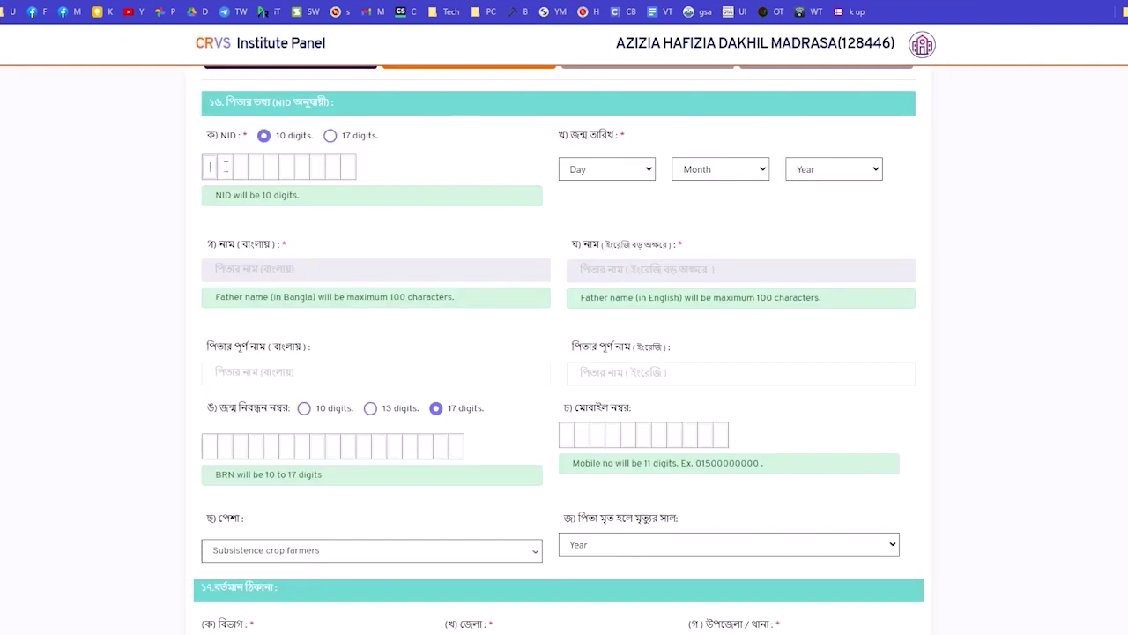
click(575, 169)
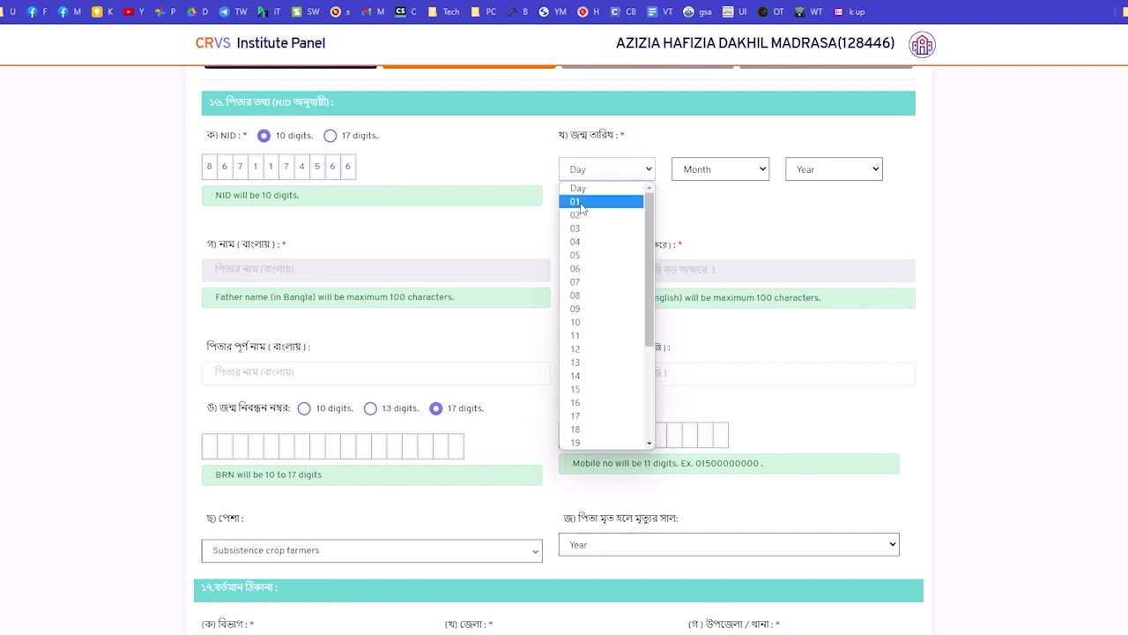
click(583, 201)
click(697, 170)
click(719, 216)
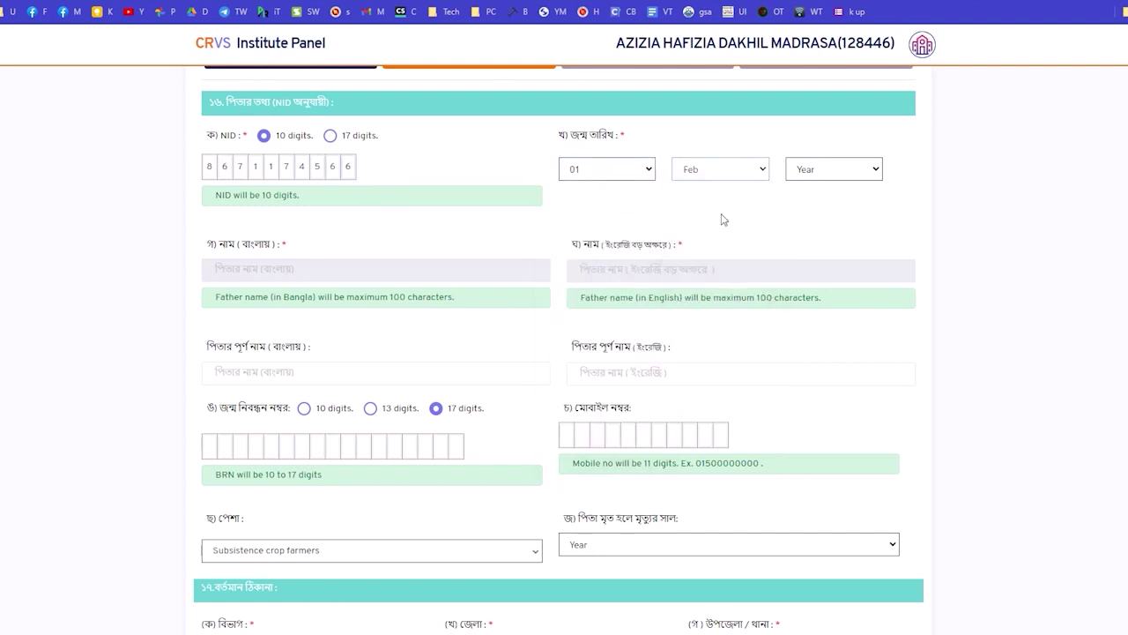
click(820, 176)
scroll(838, 353, down, 2)
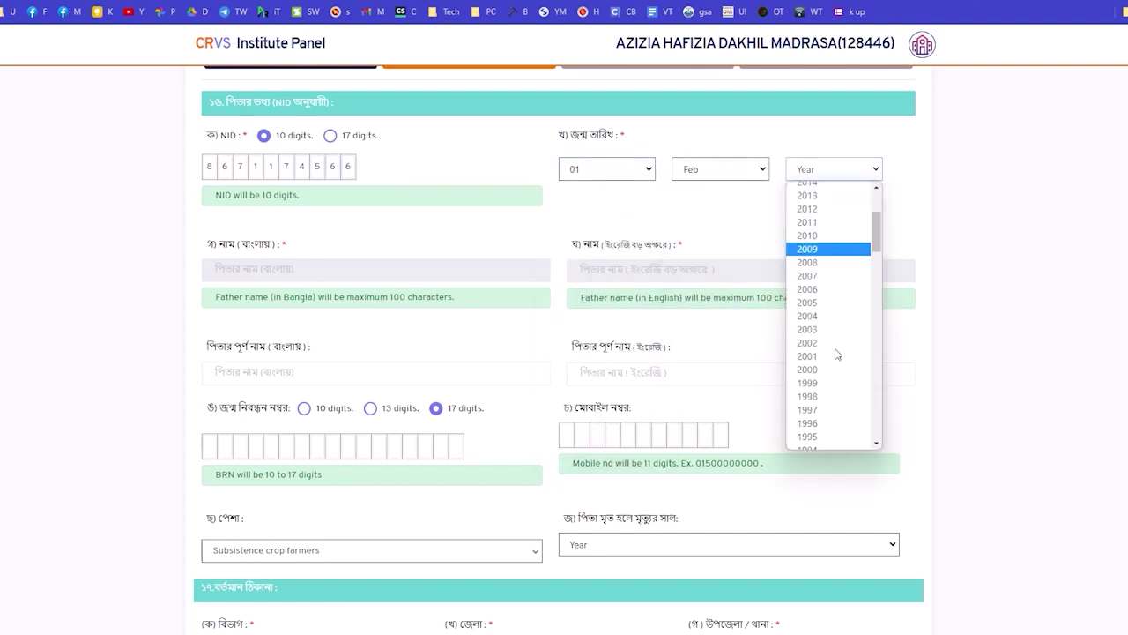
scroll(837, 353, down, 3)
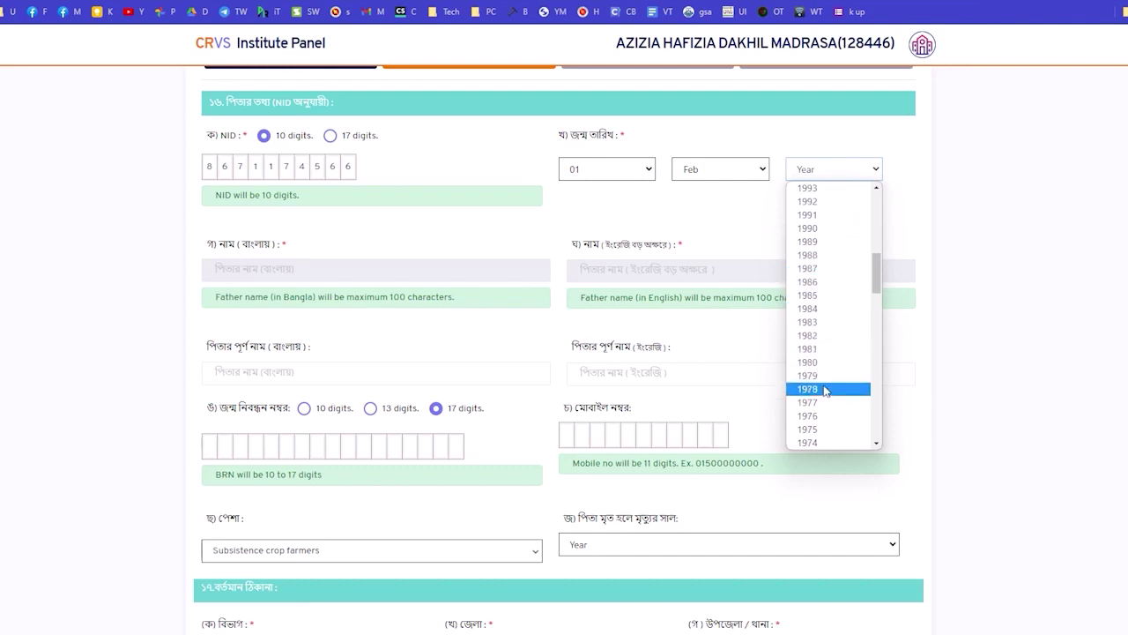
scroll(841, 419, down, 2)
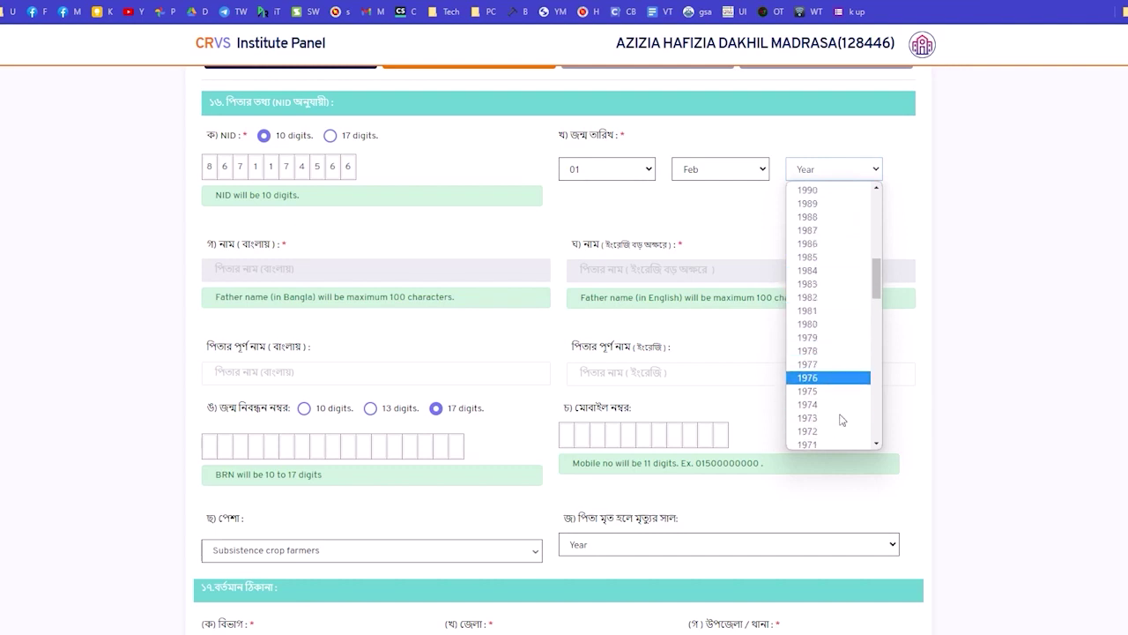
click(808, 404)
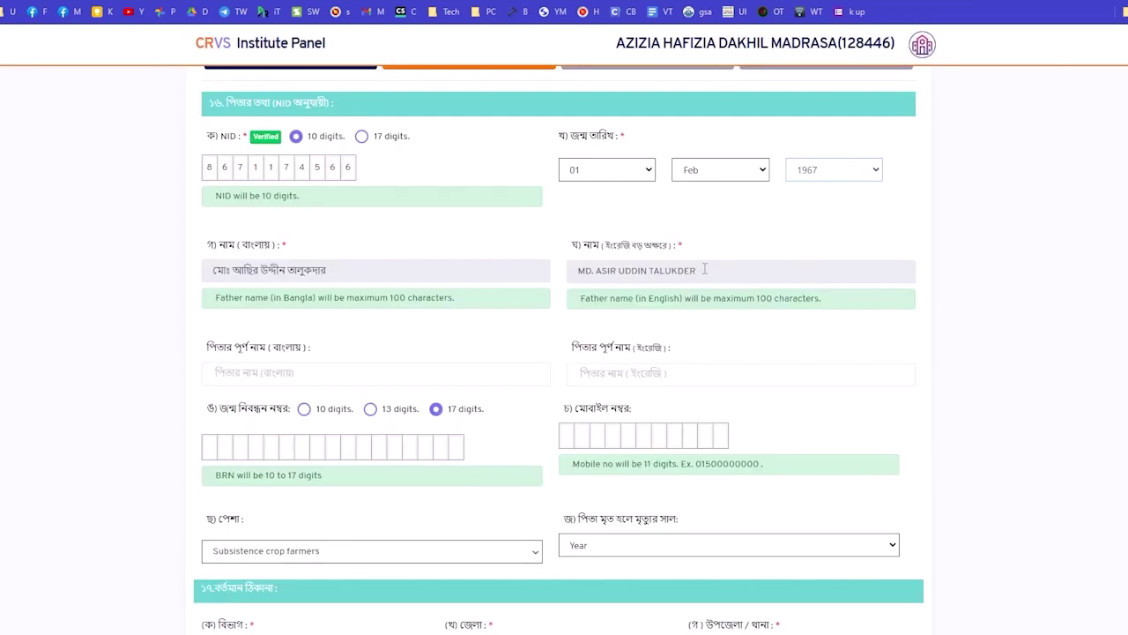
Copy the father's English name into the full-name field.
drag(705, 269, 608, 375)
drag(378, 276, 150, 255)
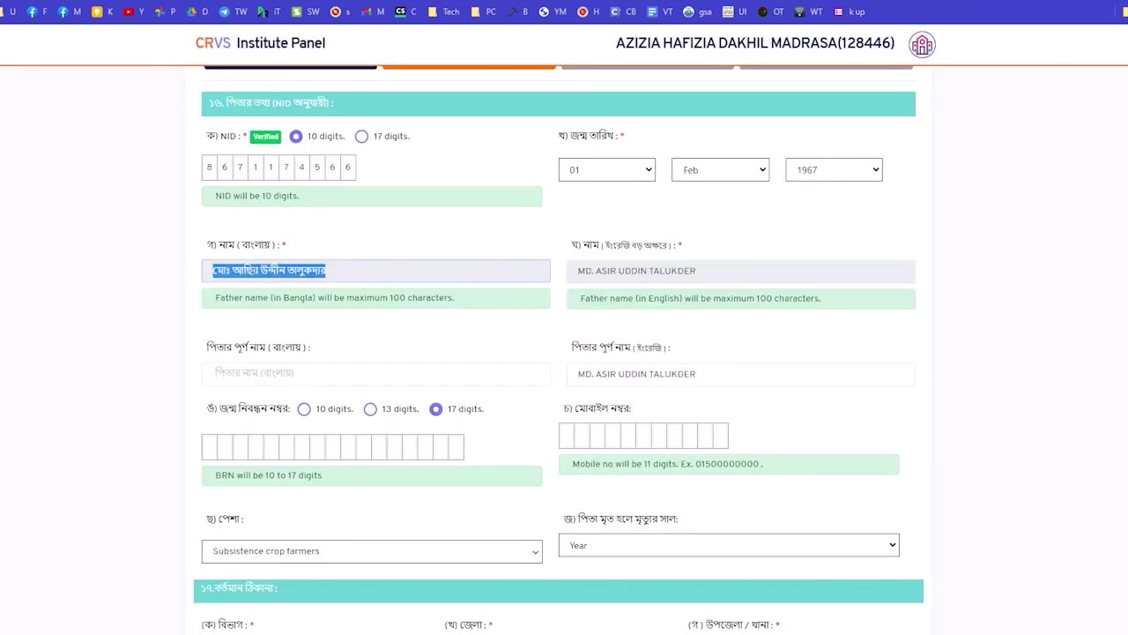
drag(255, 281, 379, 374)
scroll(385, 382, down, 3)
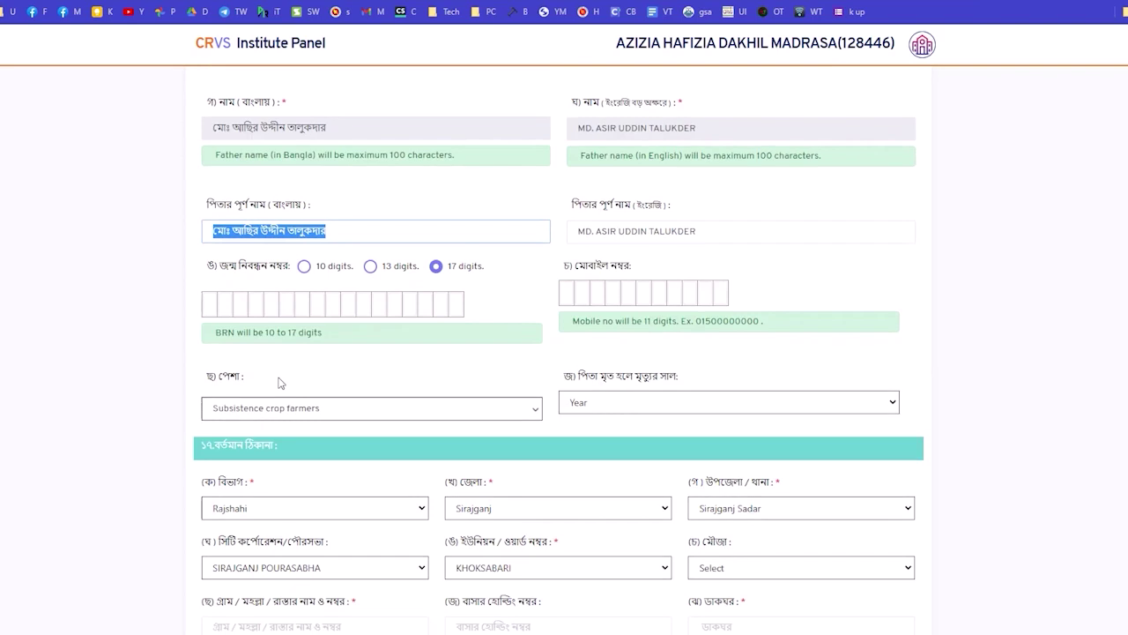
scroll(632, 279, down, 2)
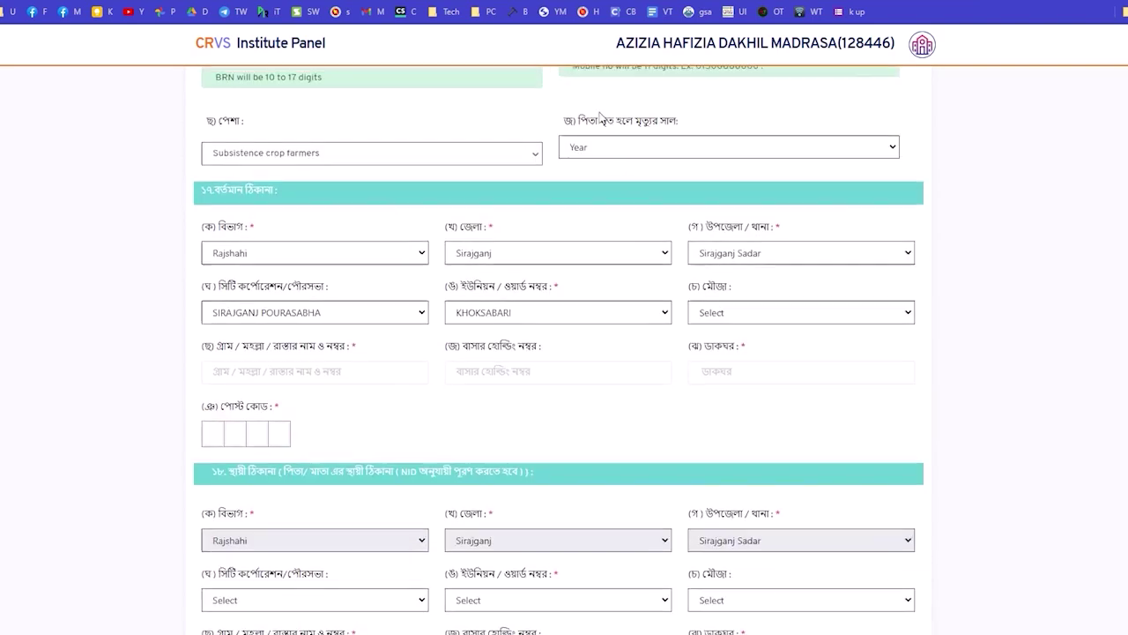
scroll(600, 117, up, 1)
click(600, 321)
Set the present-address Mouza to Pachil and enter the post code.
scroll(598, 321, down, 1)
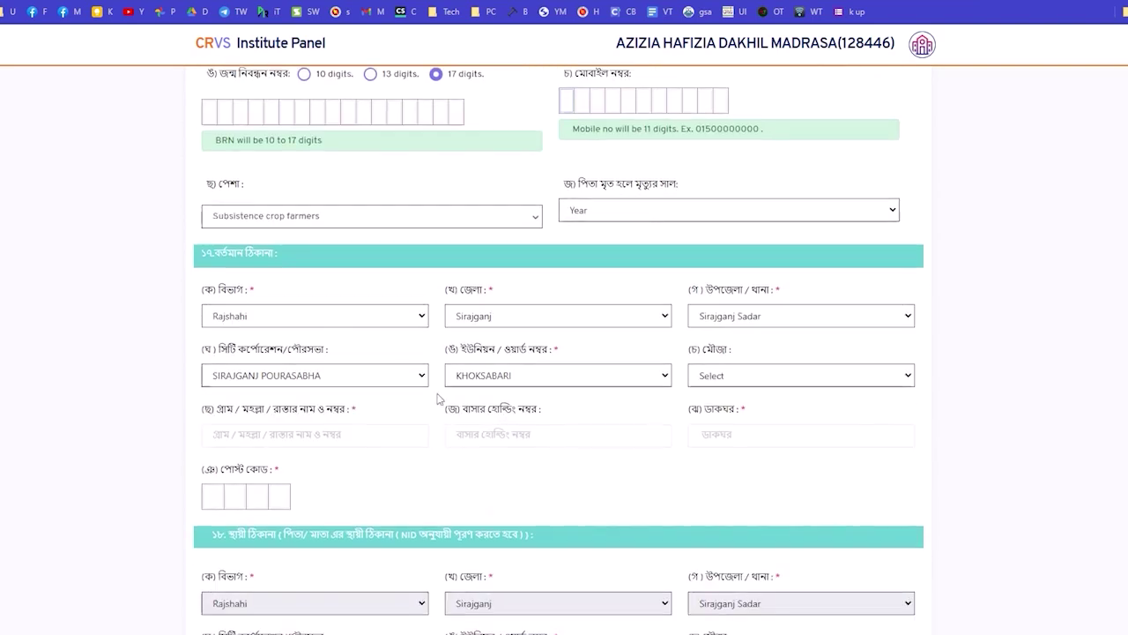
scroll(307, 315, down, 2)
click(715, 245)
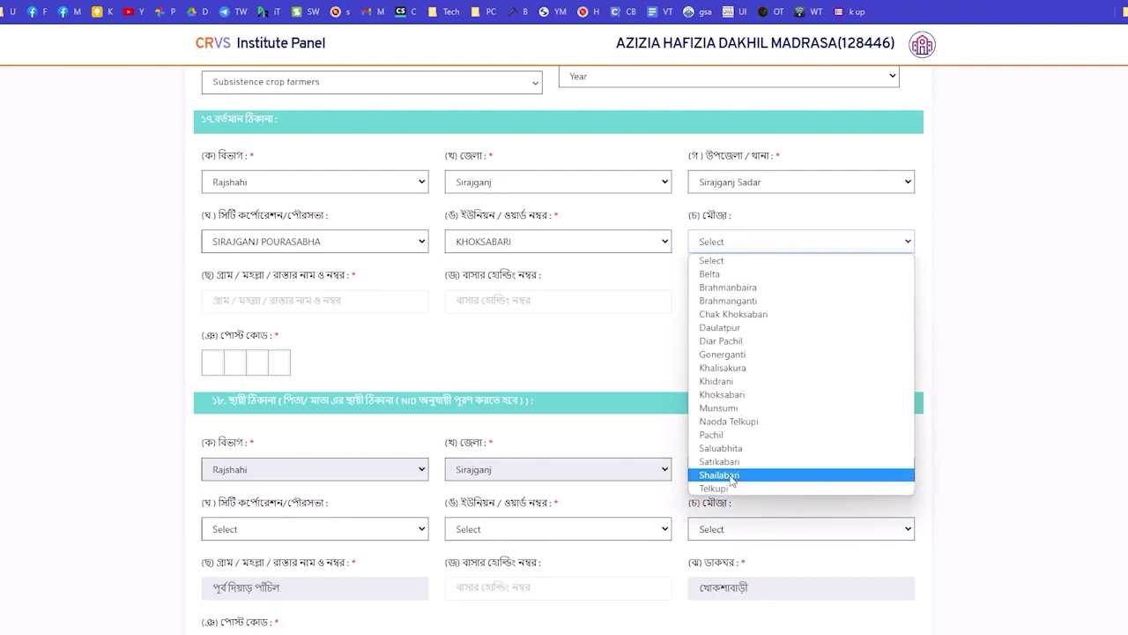
click(721, 435)
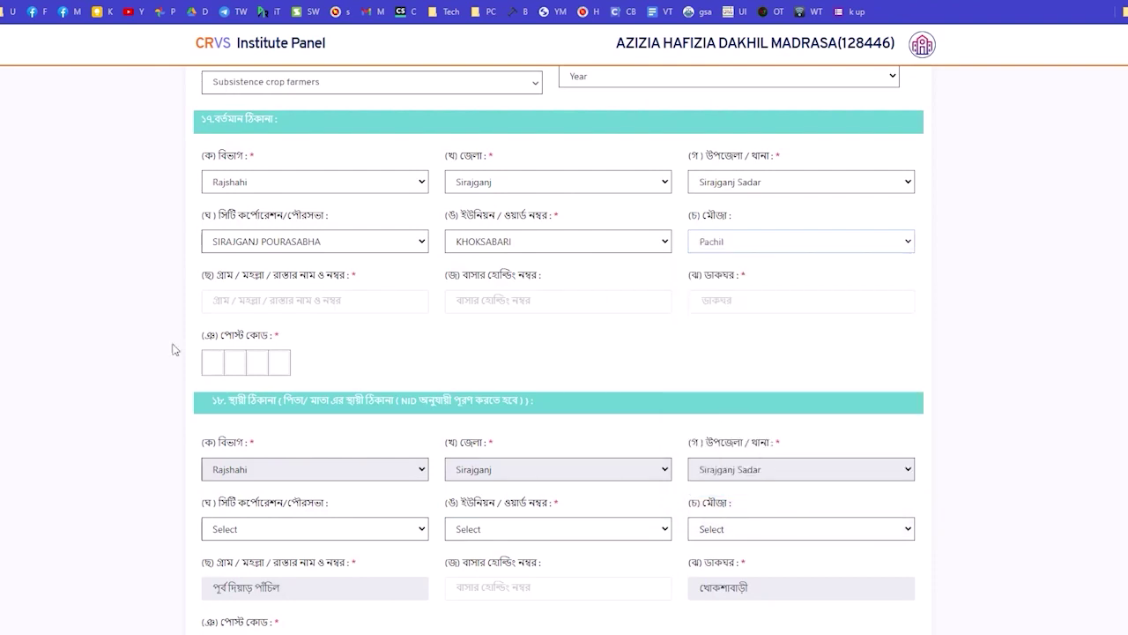
click(217, 355)
text(6700)
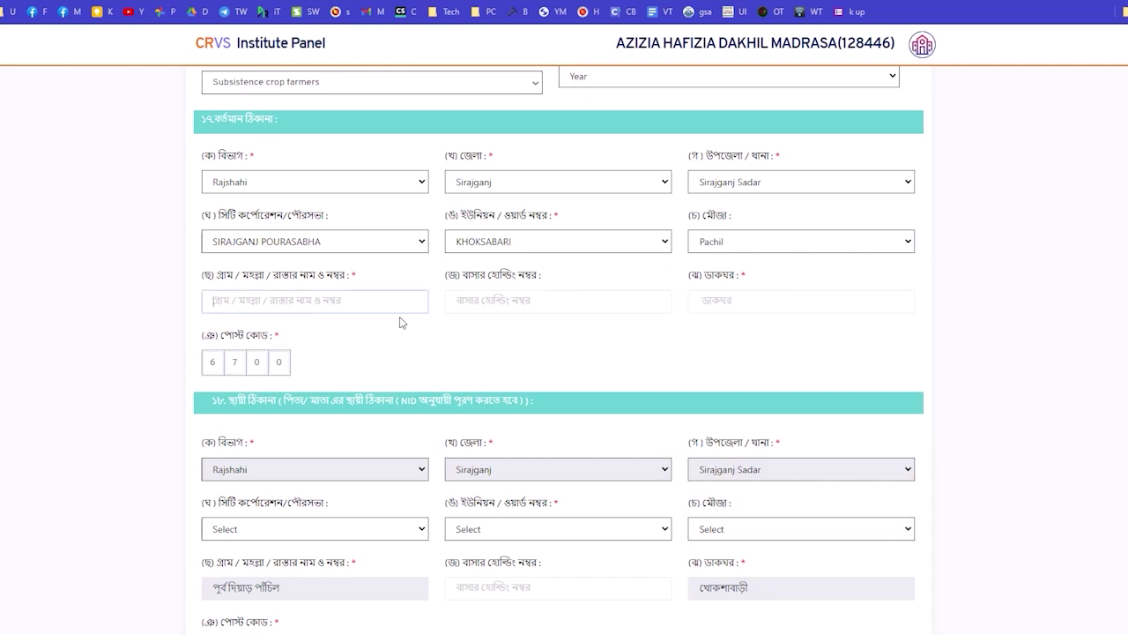
Copy the village name into the present address.
scroll(398, 320, down, 3)
drag(776, 455, 758, 168)
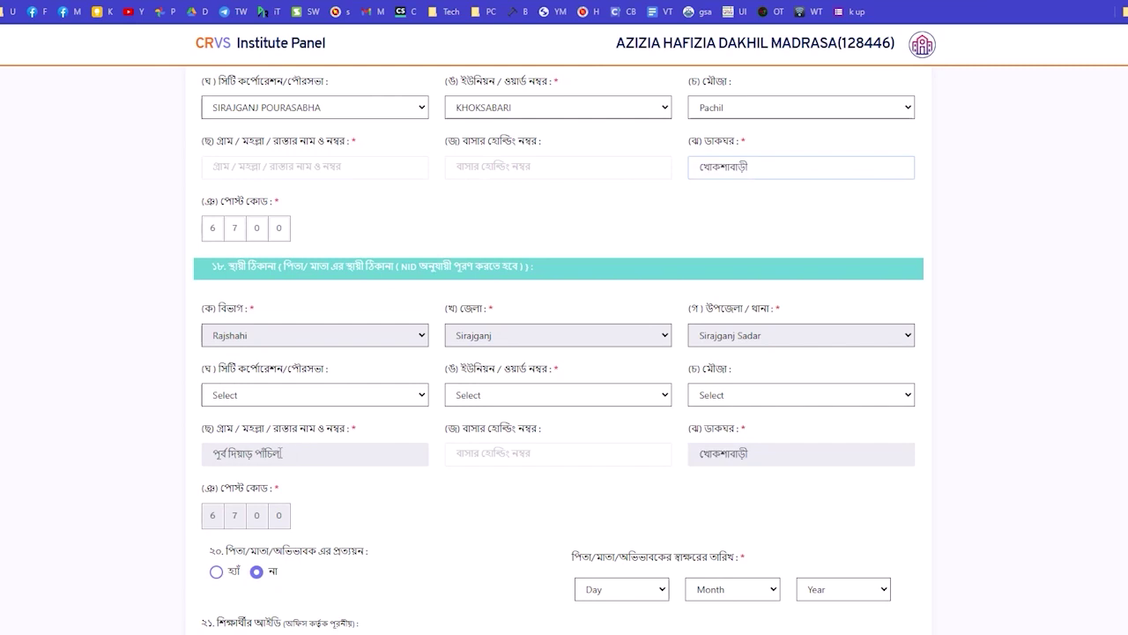
drag(281, 453, 300, 169)
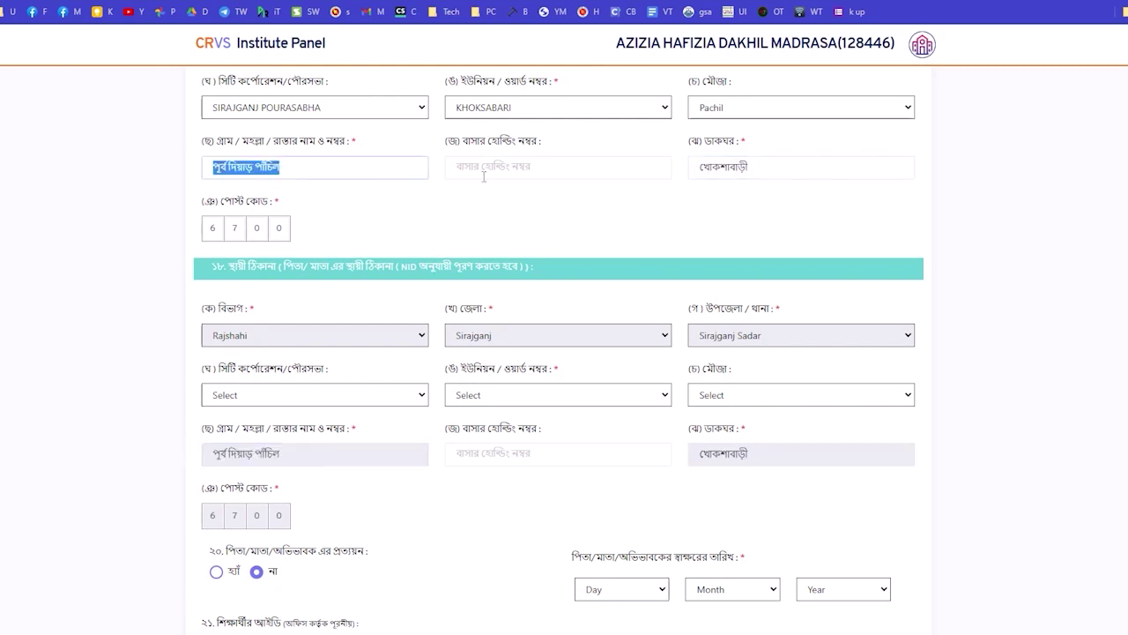
click(739, 176)
click(305, 163)
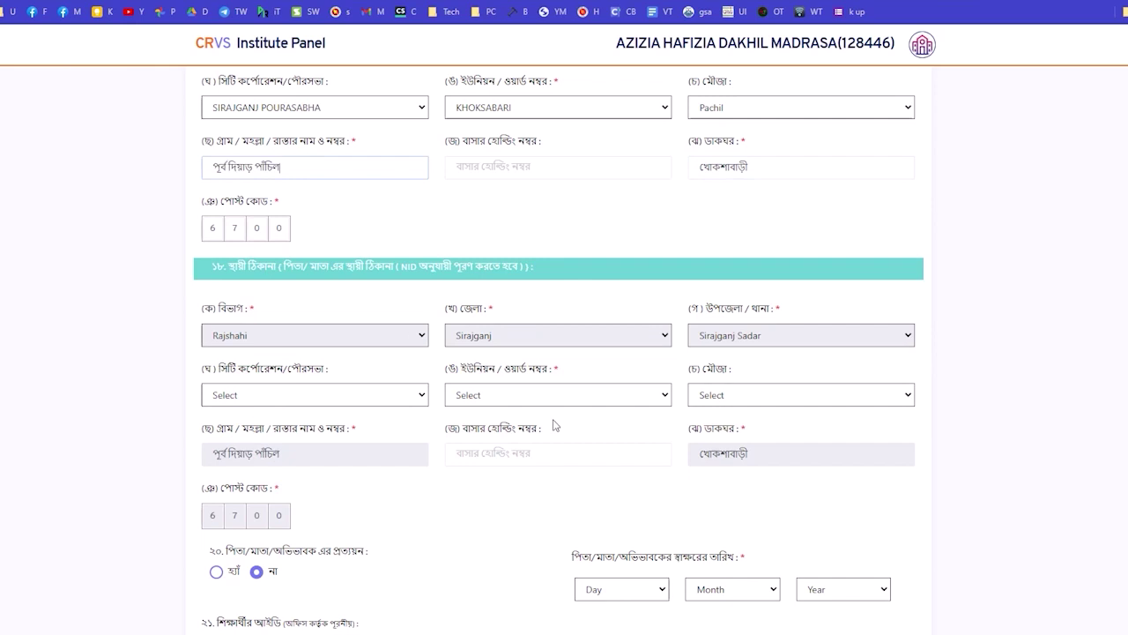
scroll(556, 426, down, 3)
Set the guardian's signature date to 01 Nov 2022.
click(622, 455)
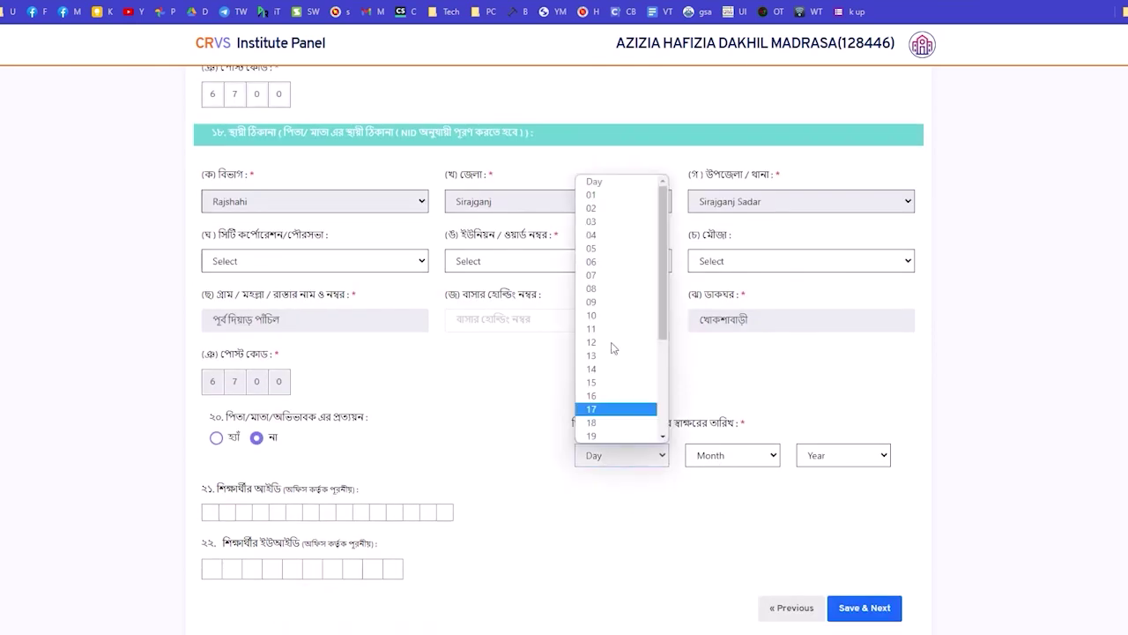
click(623, 199)
click(736, 454)
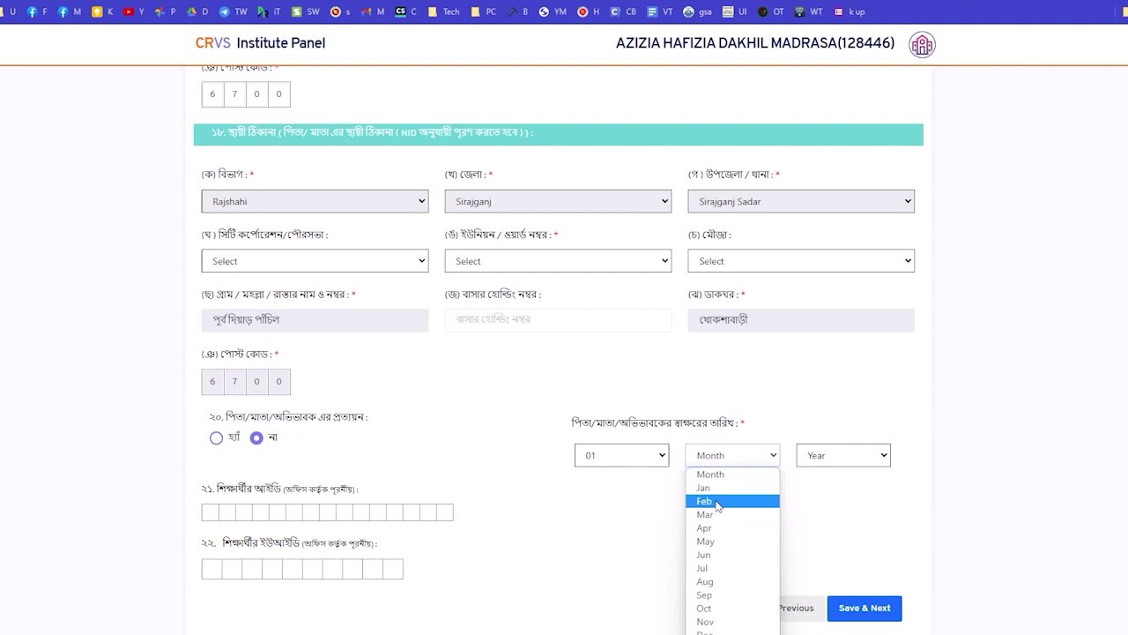
click(713, 621)
click(827, 460)
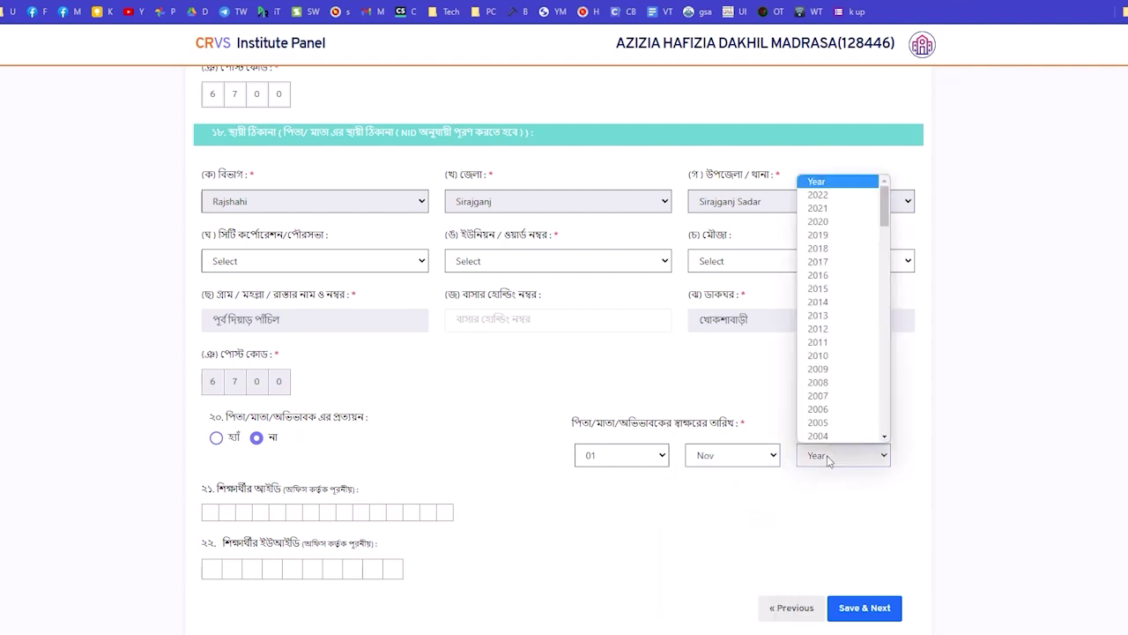
click(838, 204)
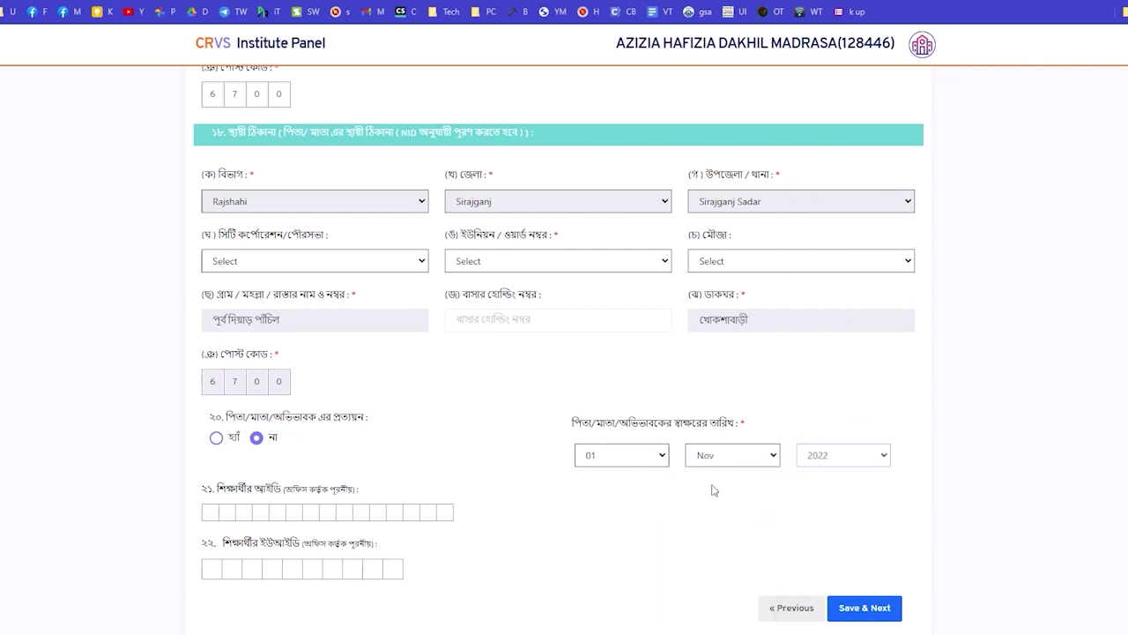
scroll(710, 488, down, 2)
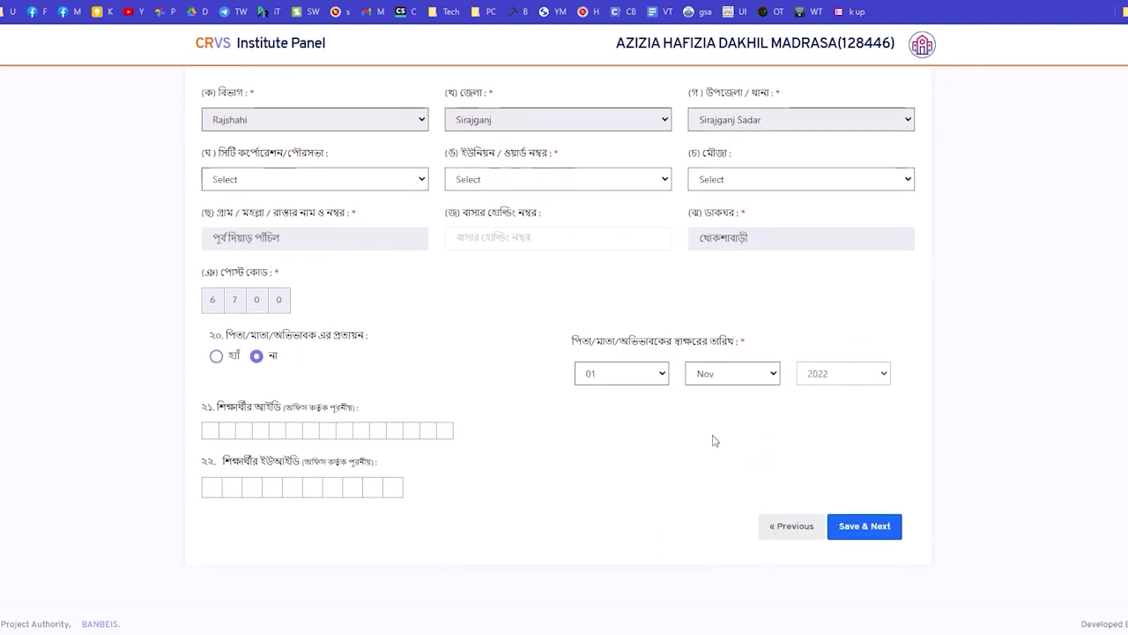
After the missing-union error, set city corporation SIRAJGANJ POURASABHA, union KHOKSABARI and mouza Shailabari.
click(863, 526)
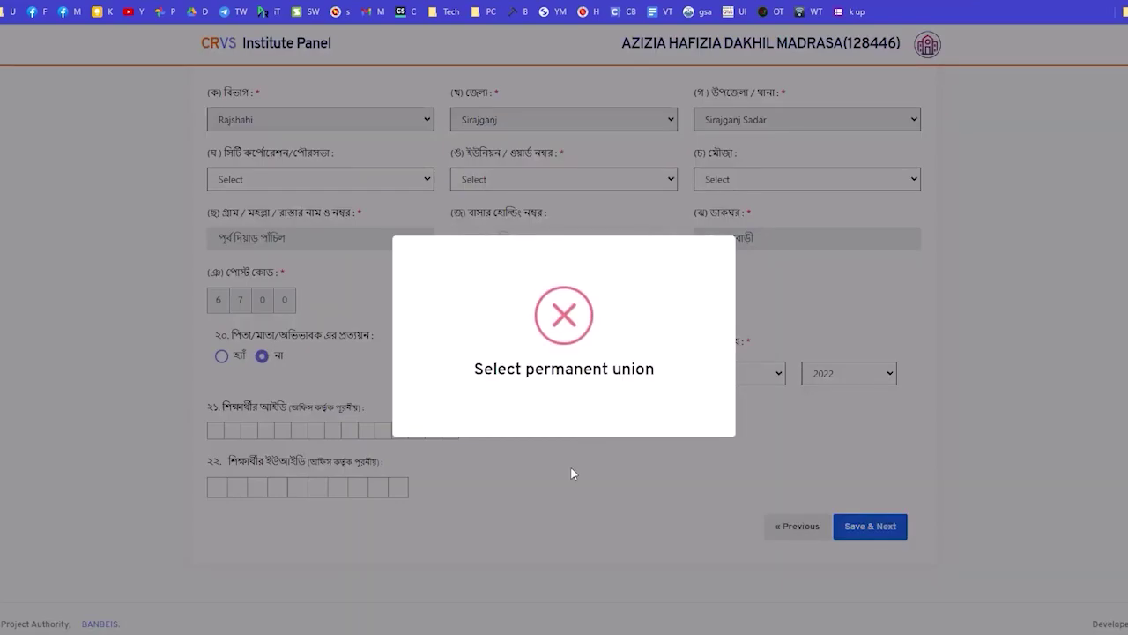
click(570, 474)
click(273, 181)
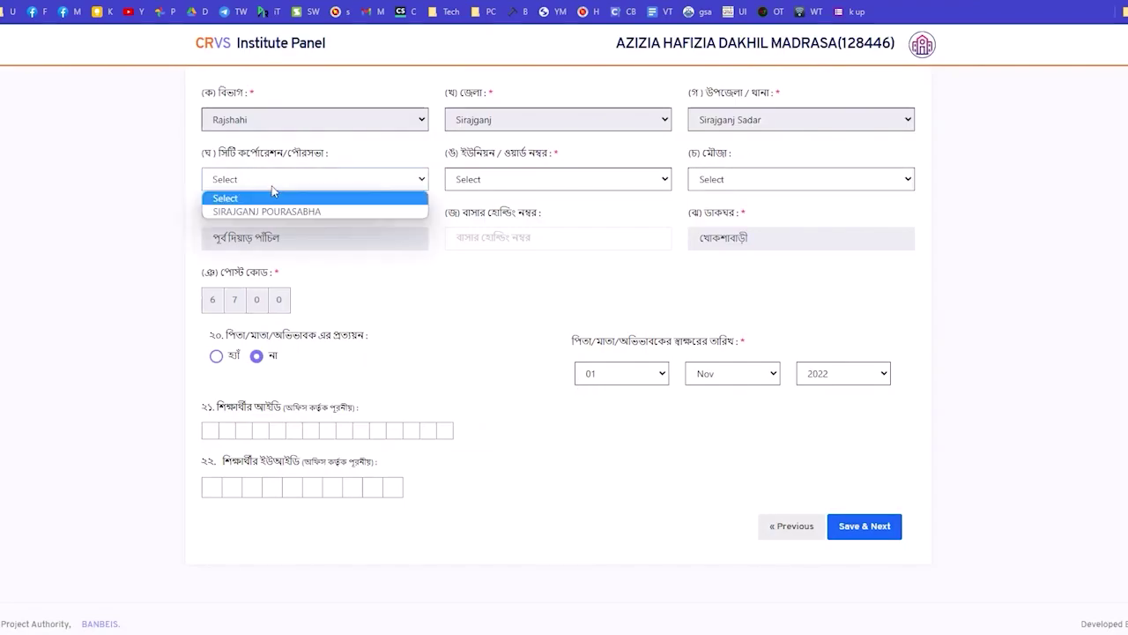
click(253, 212)
click(536, 180)
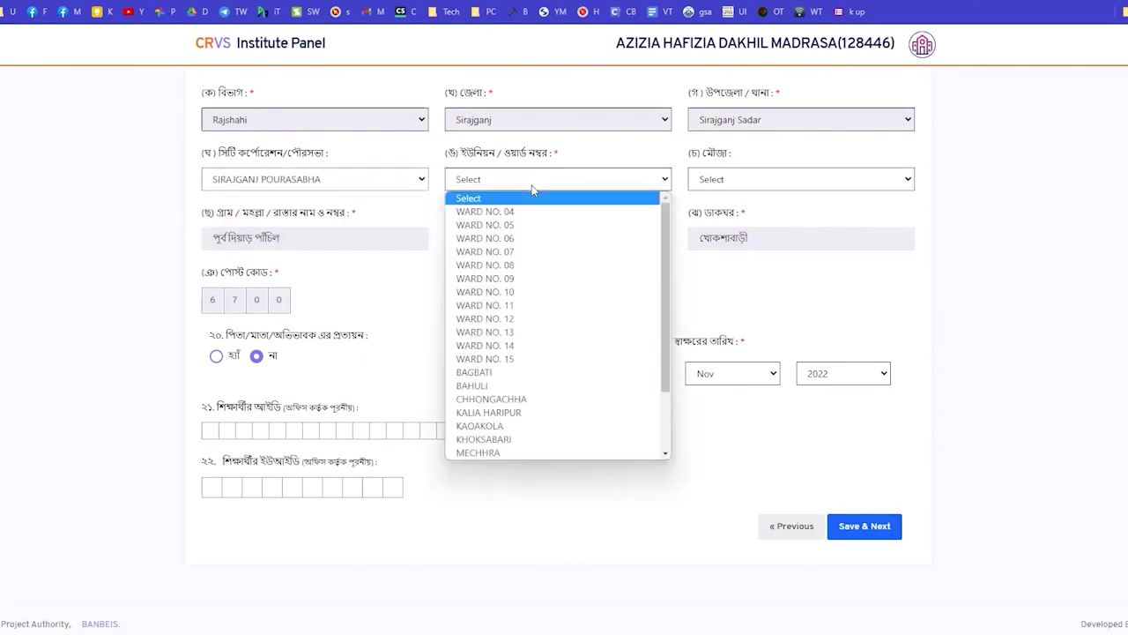
click(488, 439)
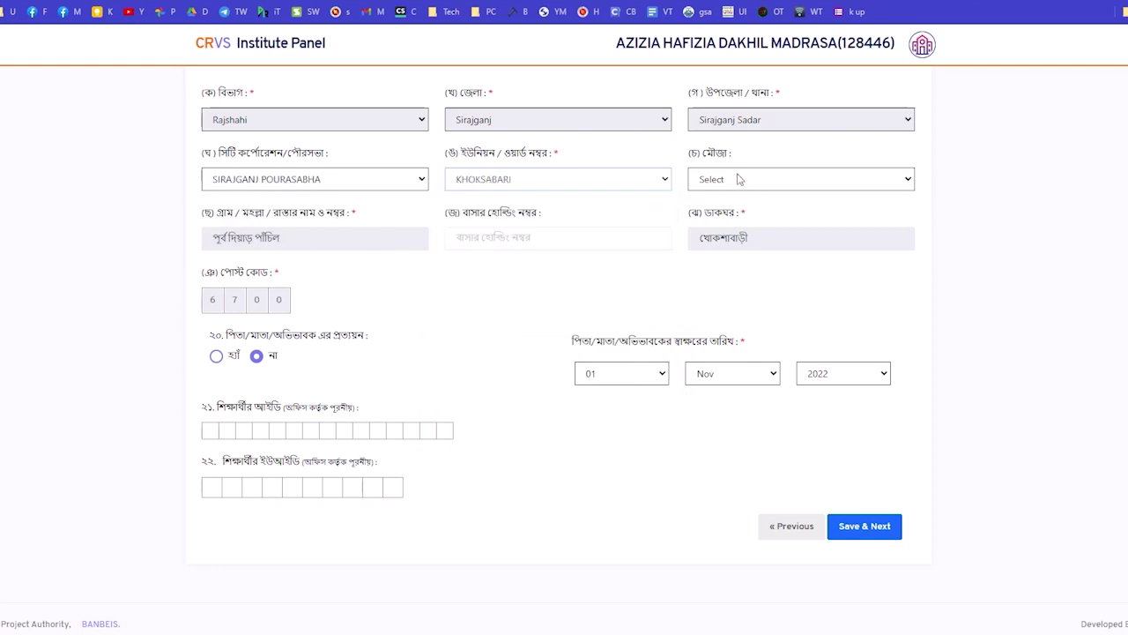
click(738, 179)
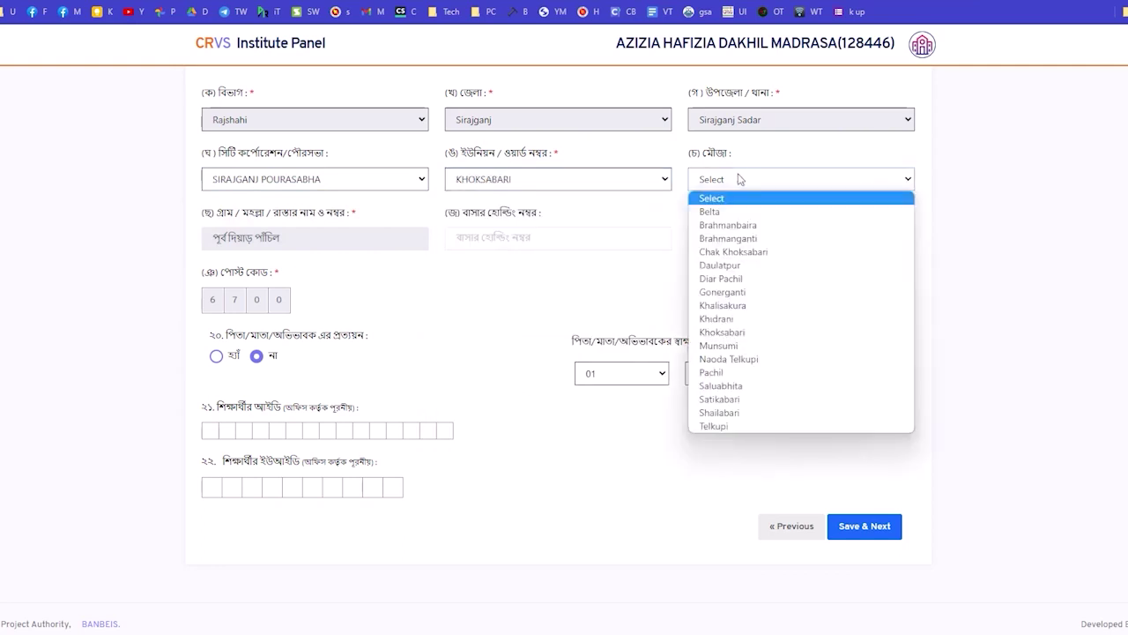
click(733, 412)
Save page 2 and continue to enrollment form Page 3.
scroll(602, 324, up, 3)
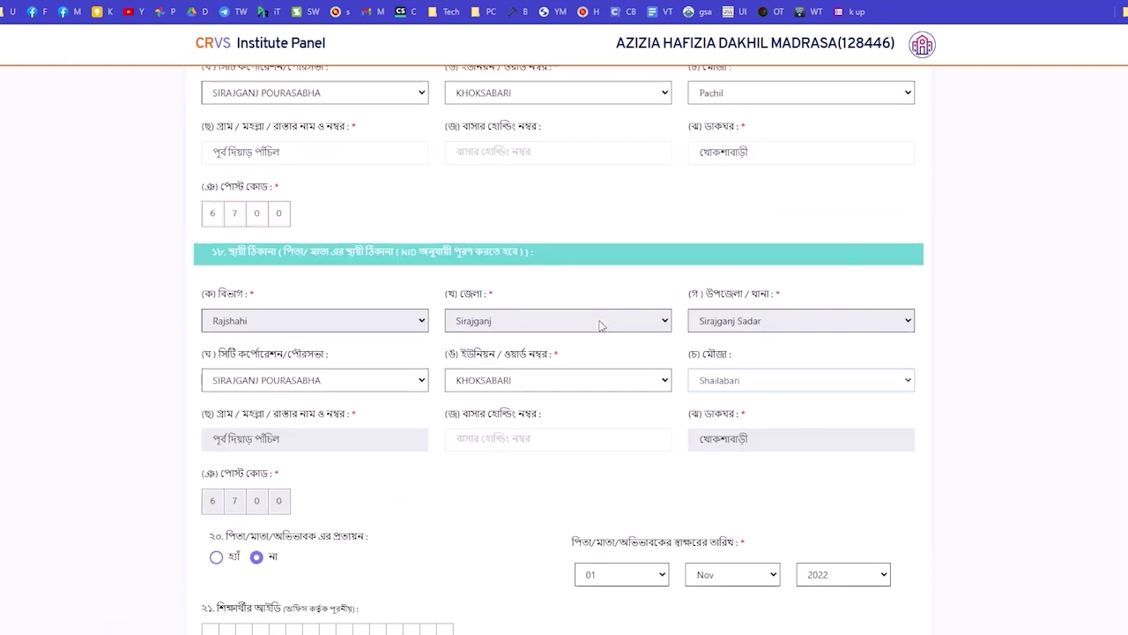
scroll(634, 348, down, 3)
click(868, 523)
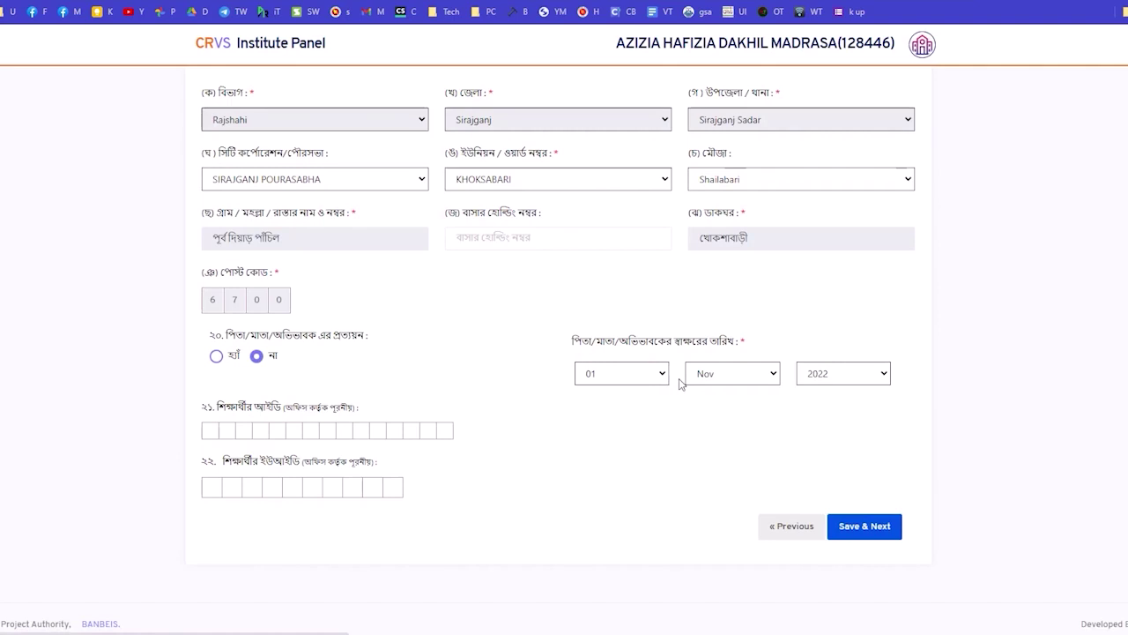
scroll(680, 384, up, 3)
scroll(680, 380, up, 10)
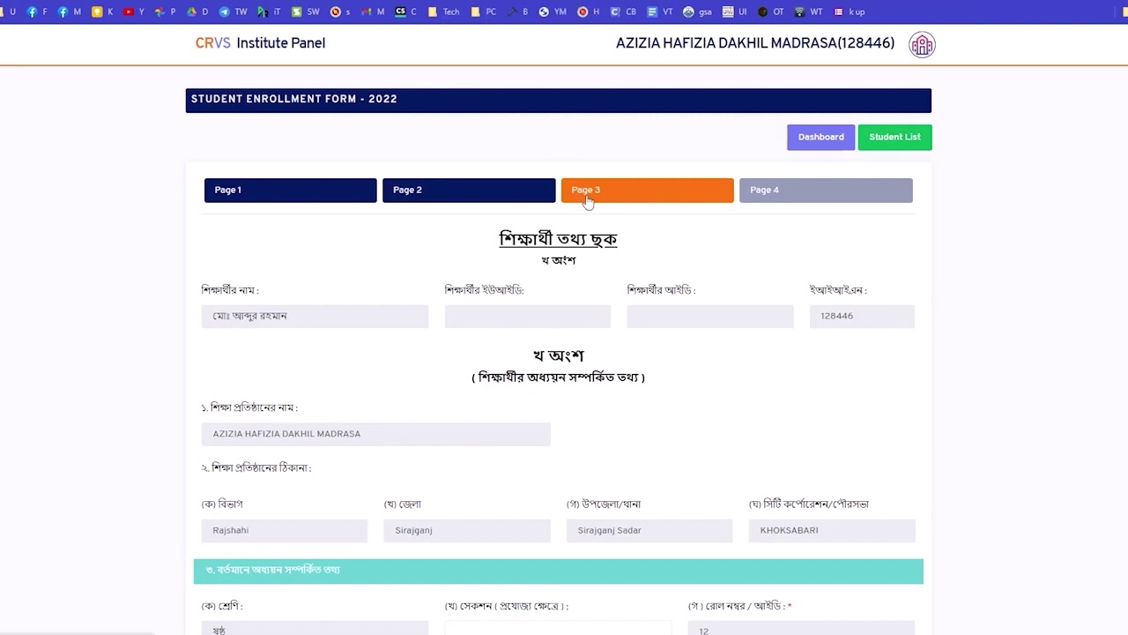
Set shift to দিবা, first admission class to পঞ্চম and version to বাংলা.
scroll(564, 229, down, 4)
scroll(151, 312, down, 2)
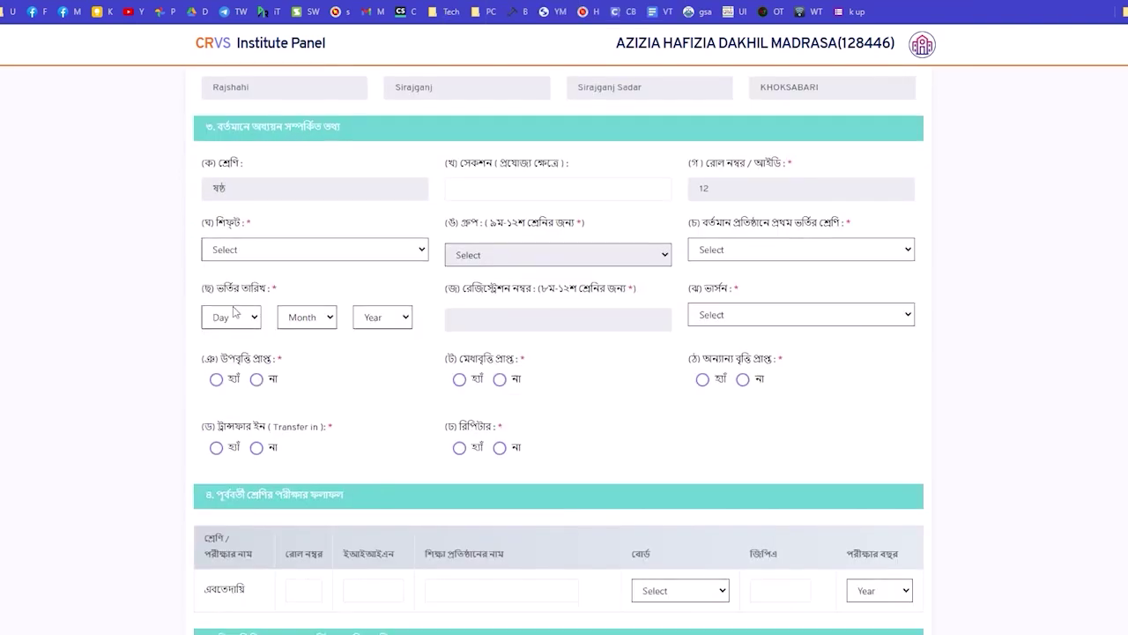
click(229, 223)
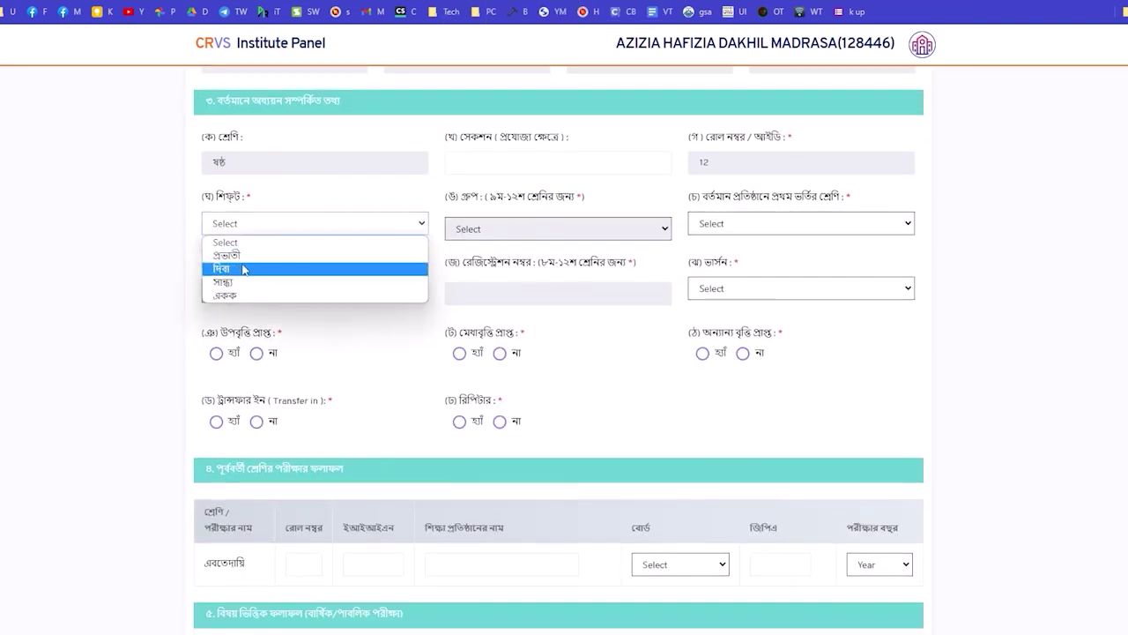
click(266, 270)
click(719, 227)
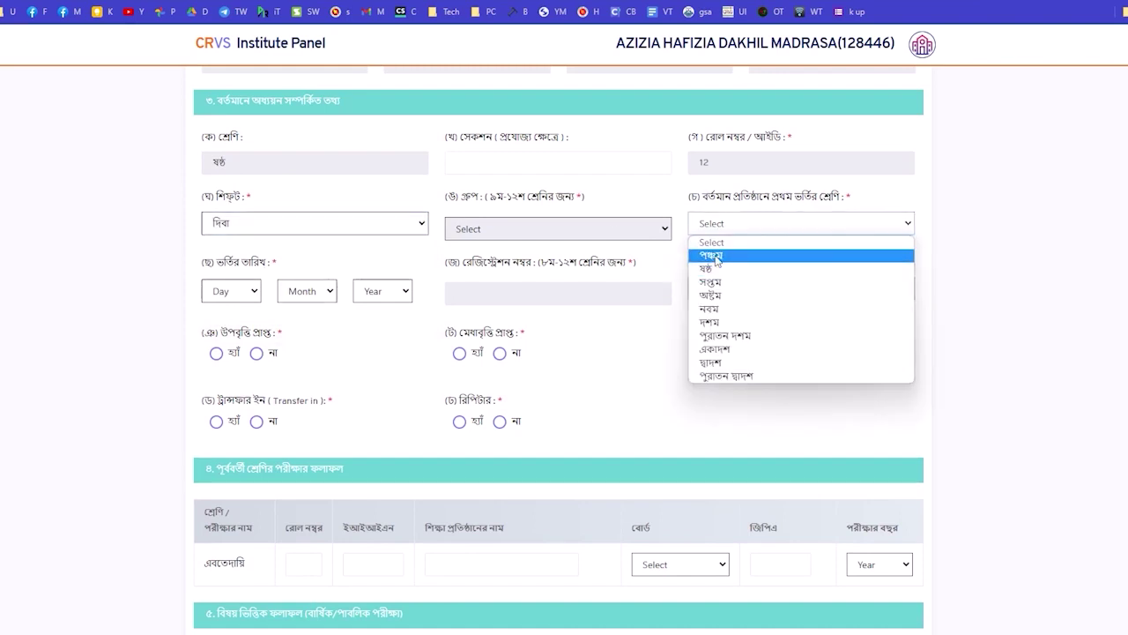
click(716, 257)
click(738, 294)
click(739, 321)
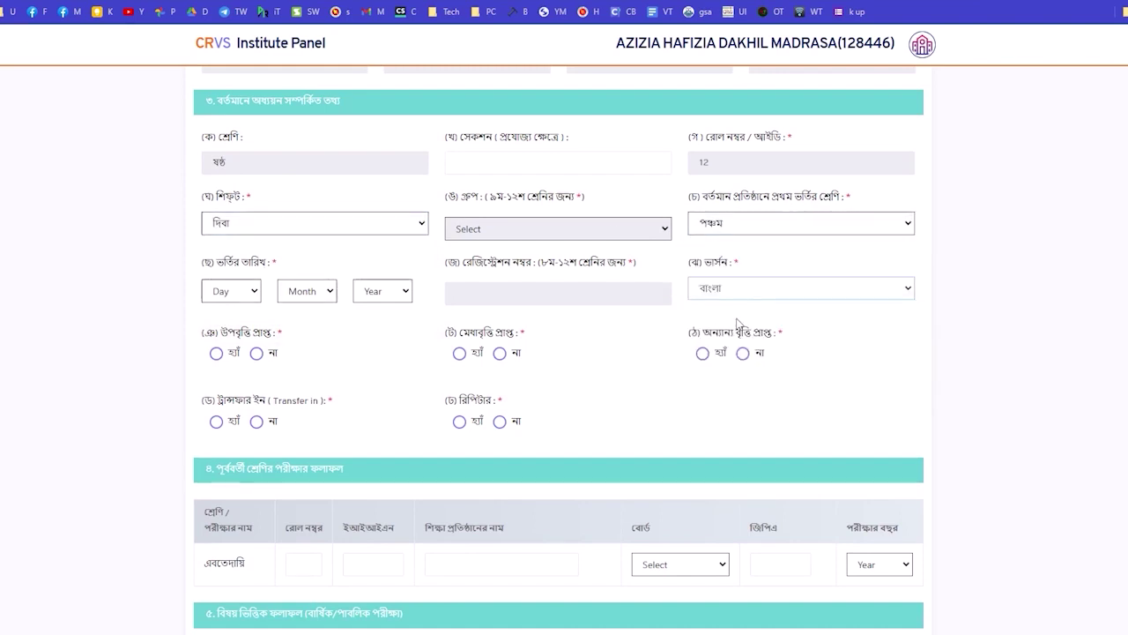
Answer না for other scholarships, repeater and transfer in, and হ্যাঁ for stipend.
click(743, 354)
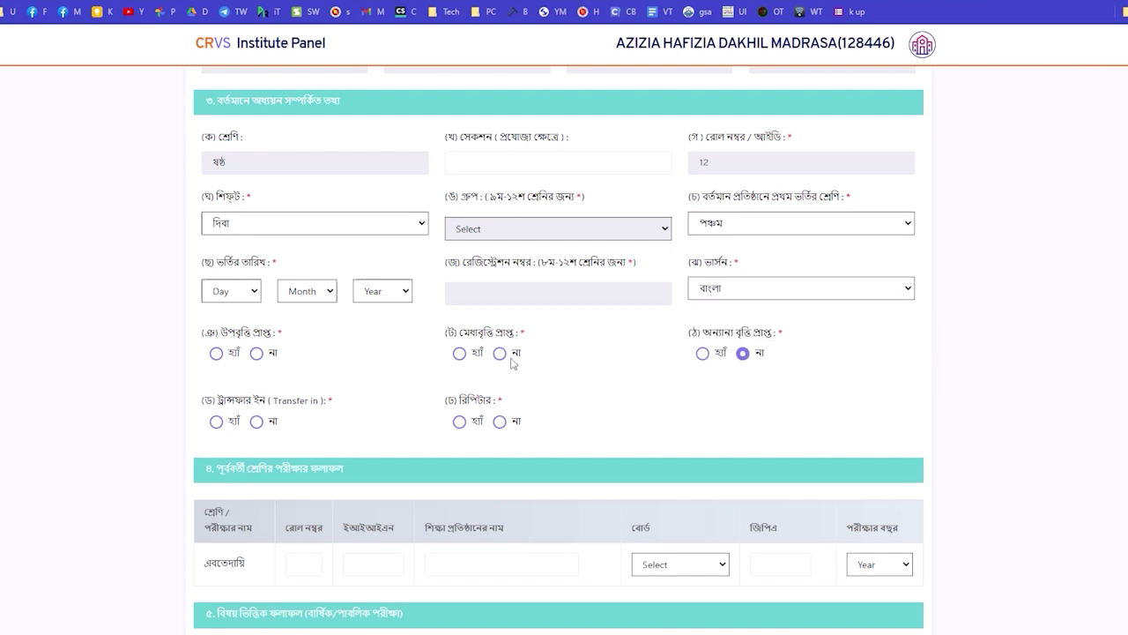
click(500, 421)
click(256, 422)
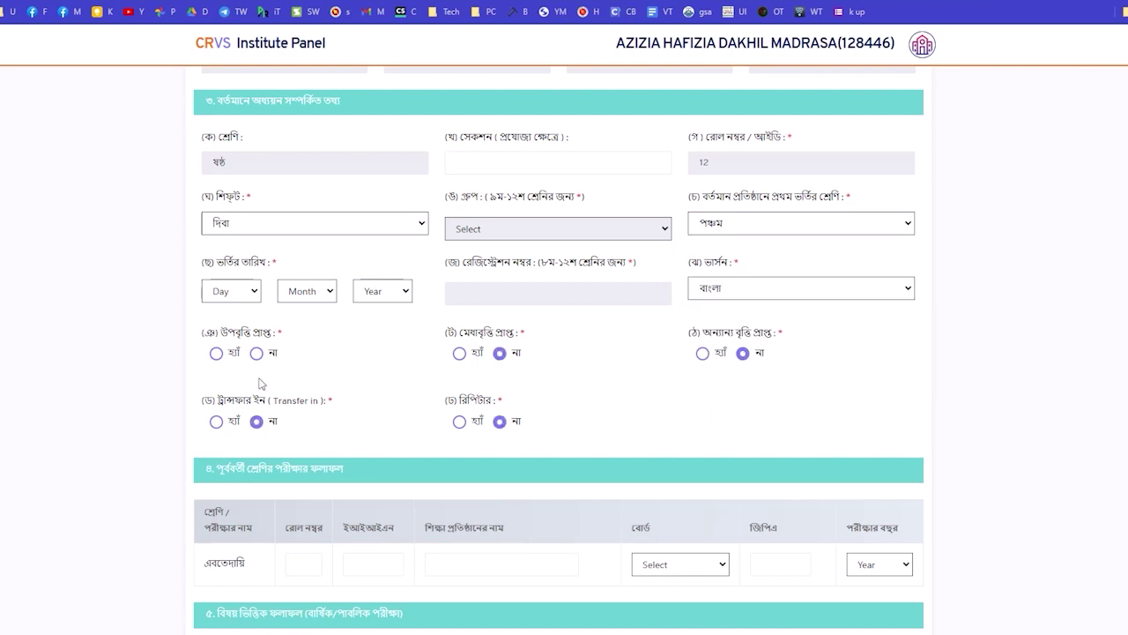
click(217, 354)
Set the admission date to 01 Jan 2022.
click(228, 293)
click(222, 323)
click(307, 291)
click(300, 323)
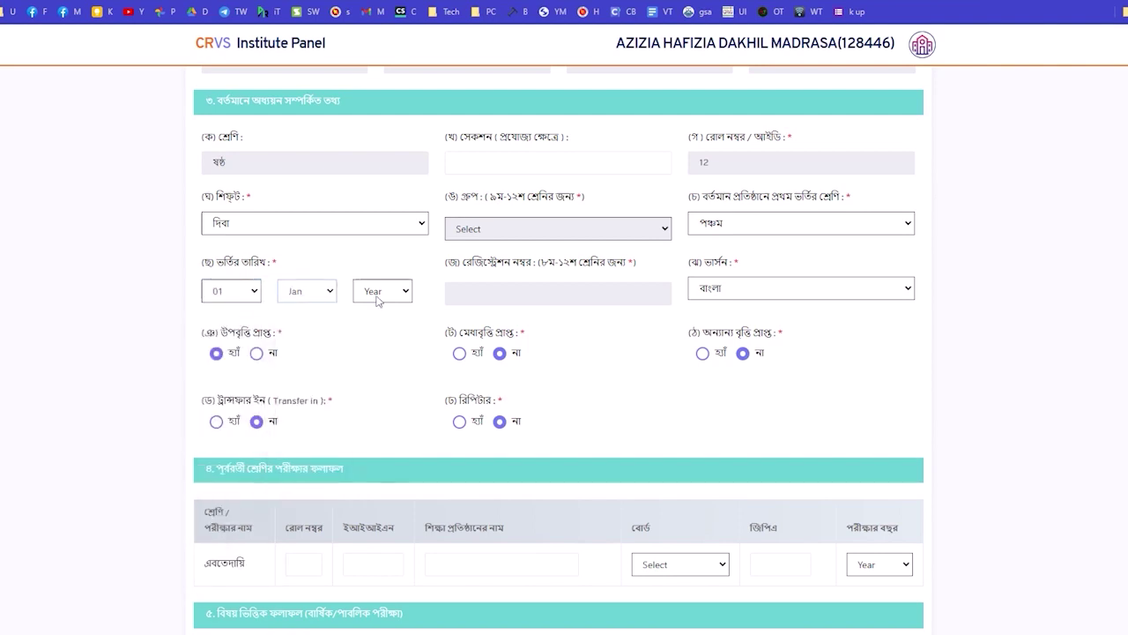
click(378, 300)
click(377, 321)
Enter previous exam details: year 2021, board রাজশাহী, school hut boyra school, GPA Pass.
scroll(617, 317, down, 3)
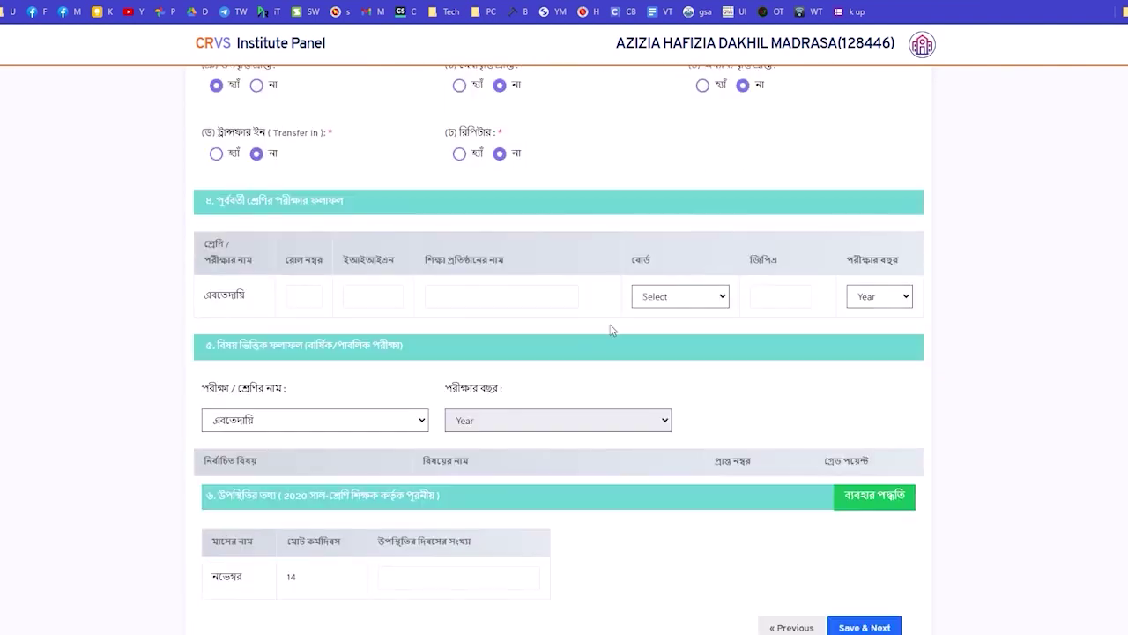
click(873, 297)
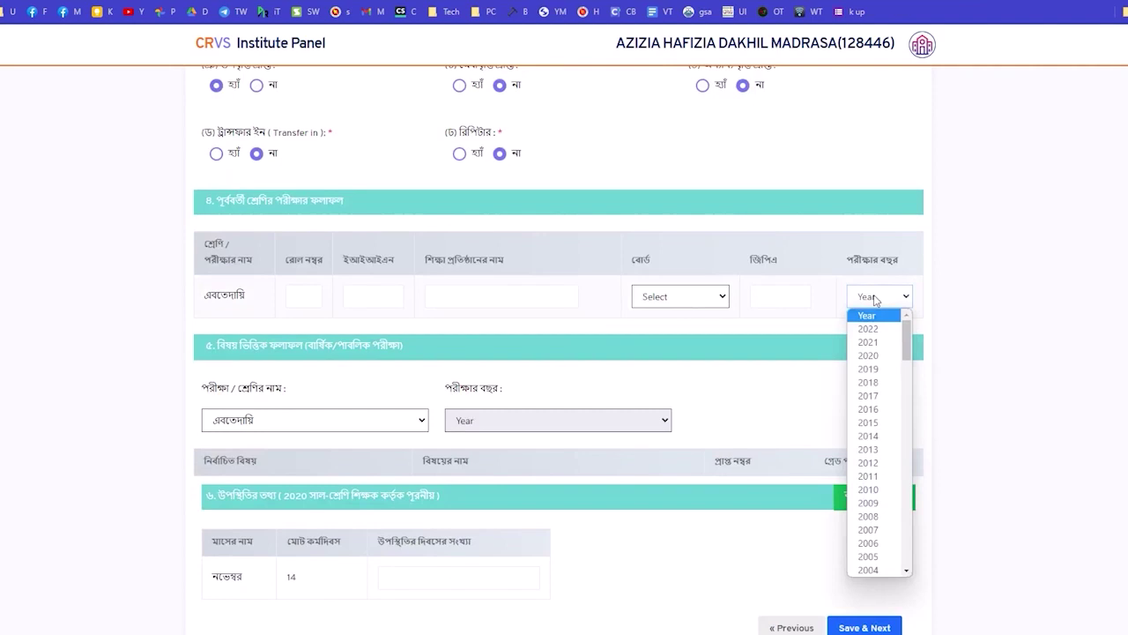
click(877, 342)
click(670, 297)
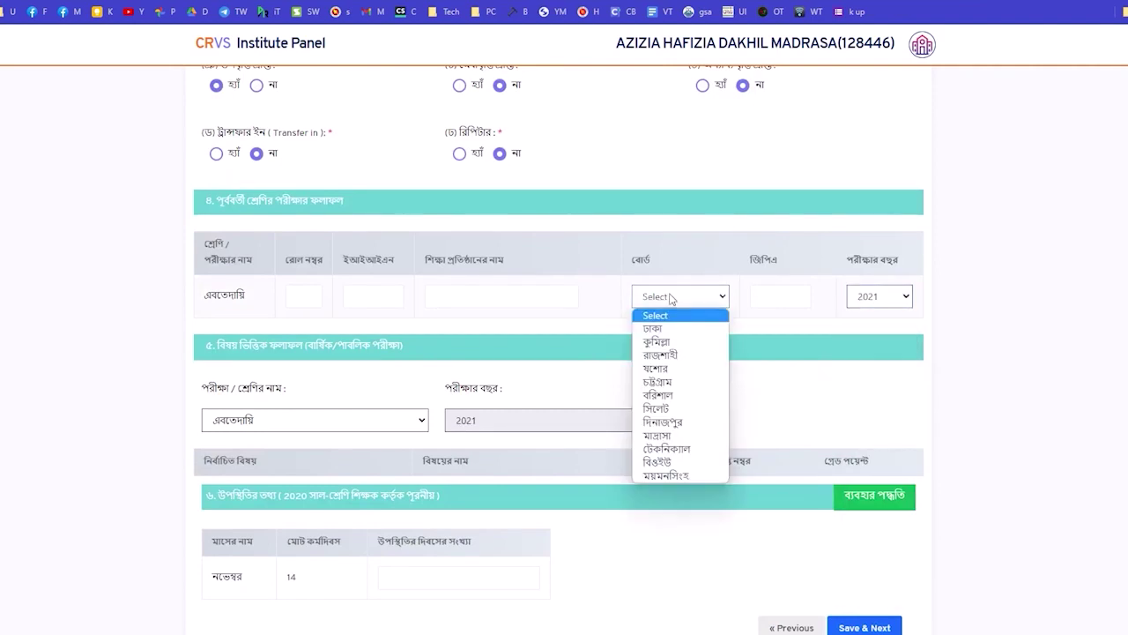
click(674, 354)
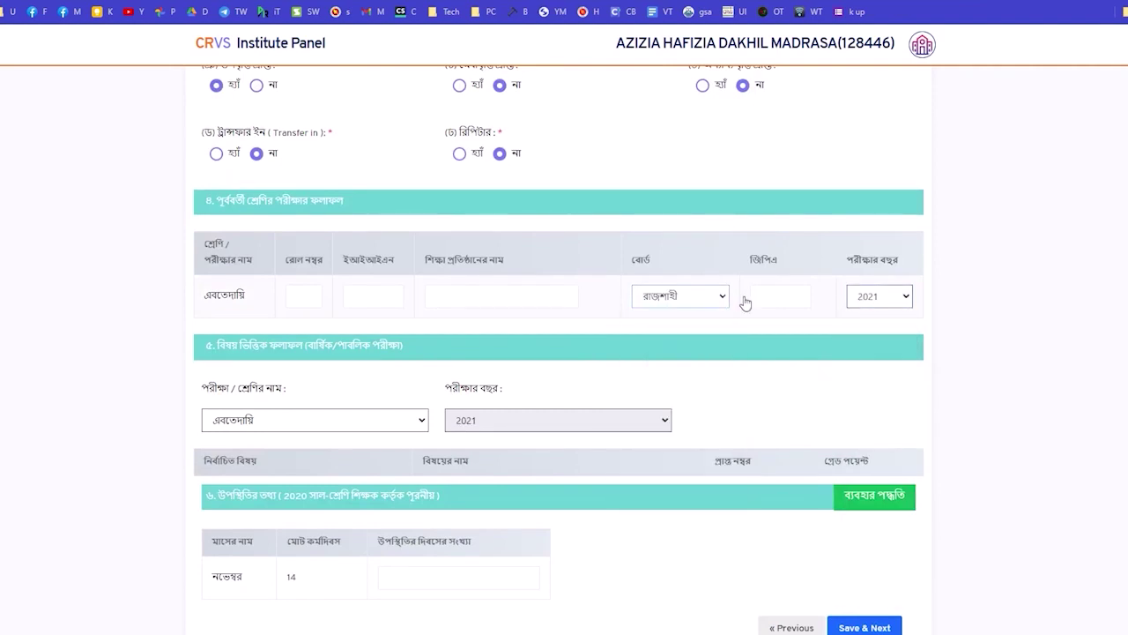
click(441, 303)
click(529, 348)
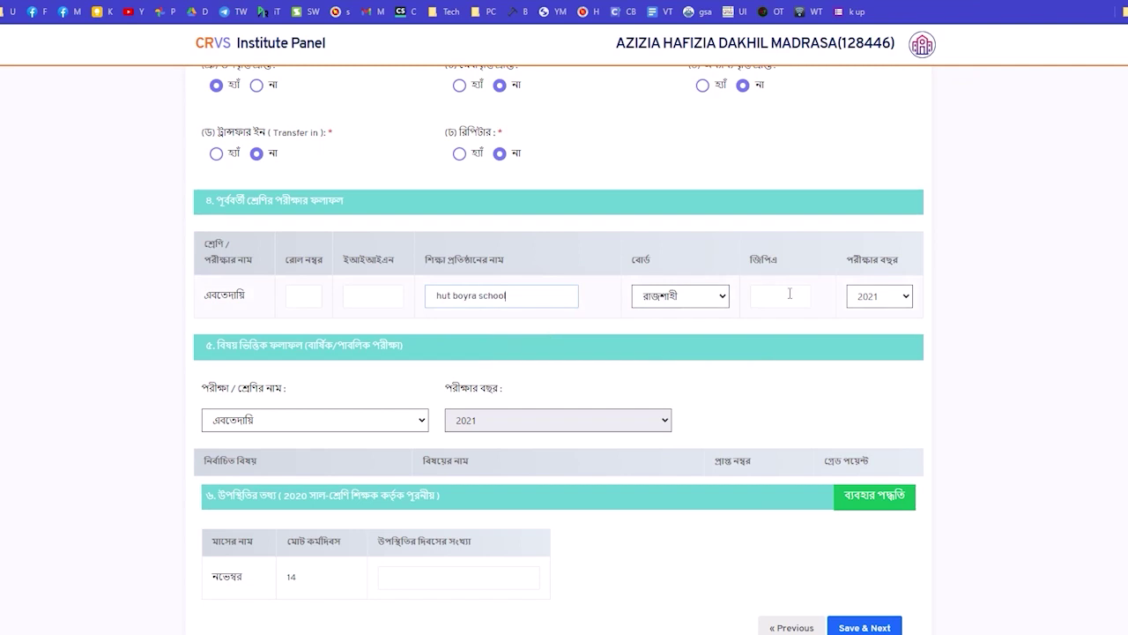
click(790, 294)
click(783, 355)
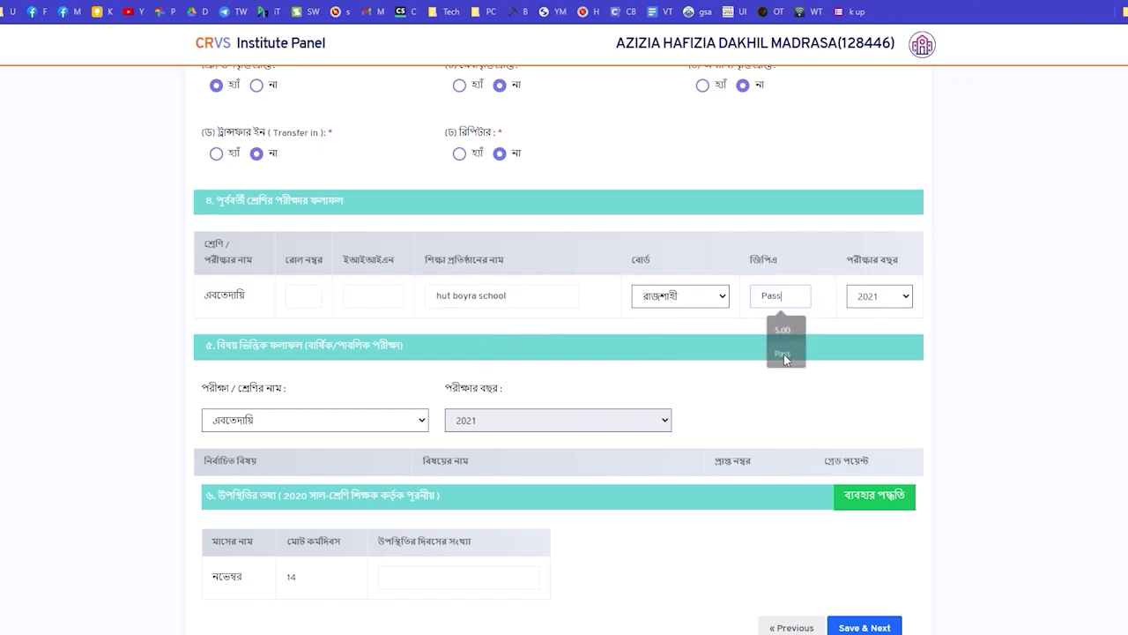
scroll(609, 387, down, 1)
scroll(529, 366, up, 3)
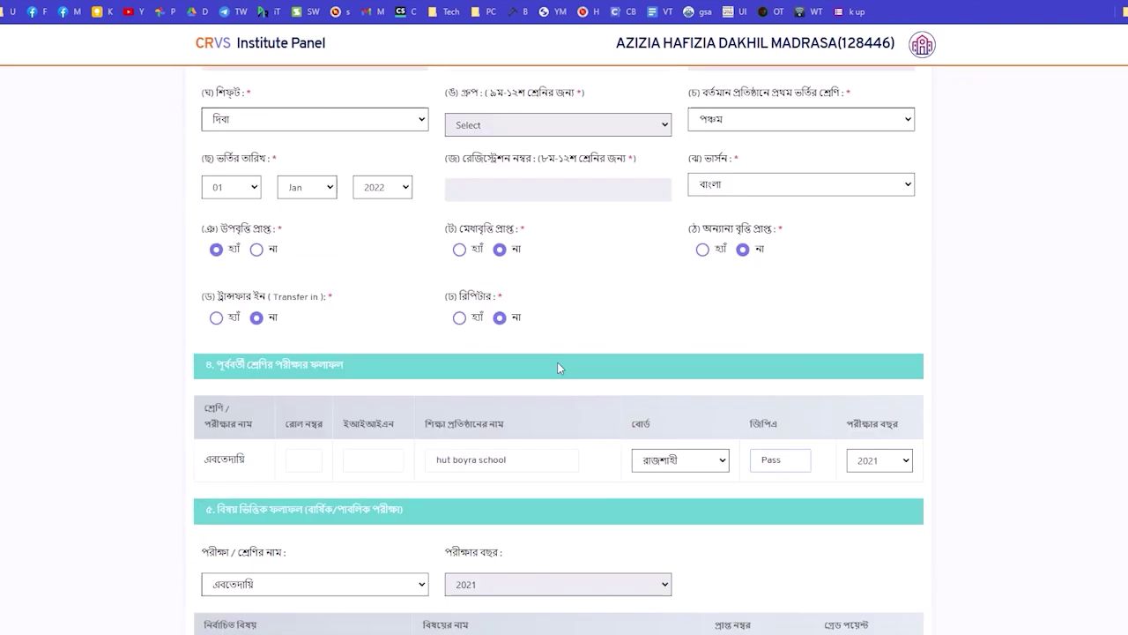
scroll(564, 365, up, 5)
scroll(930, 316, down, 2)
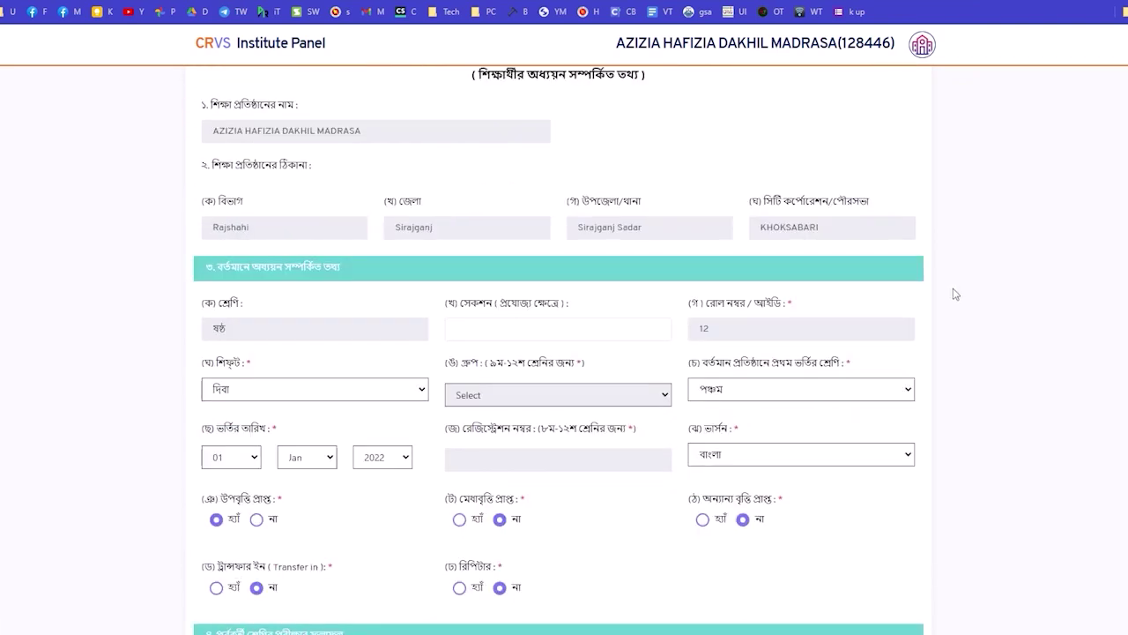
Add Autofill rules for this page under a new profile named p3.
right_click(956, 294)
mouse_move(1005, 474)
click(913, 485)
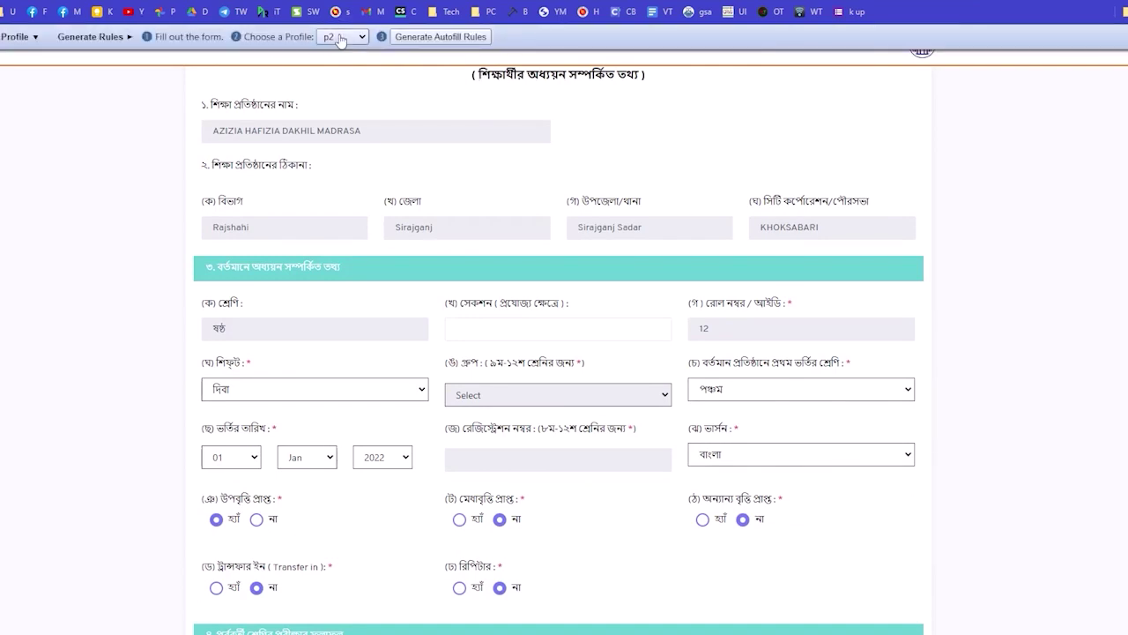
click(344, 37)
click(351, 94)
text(p3)
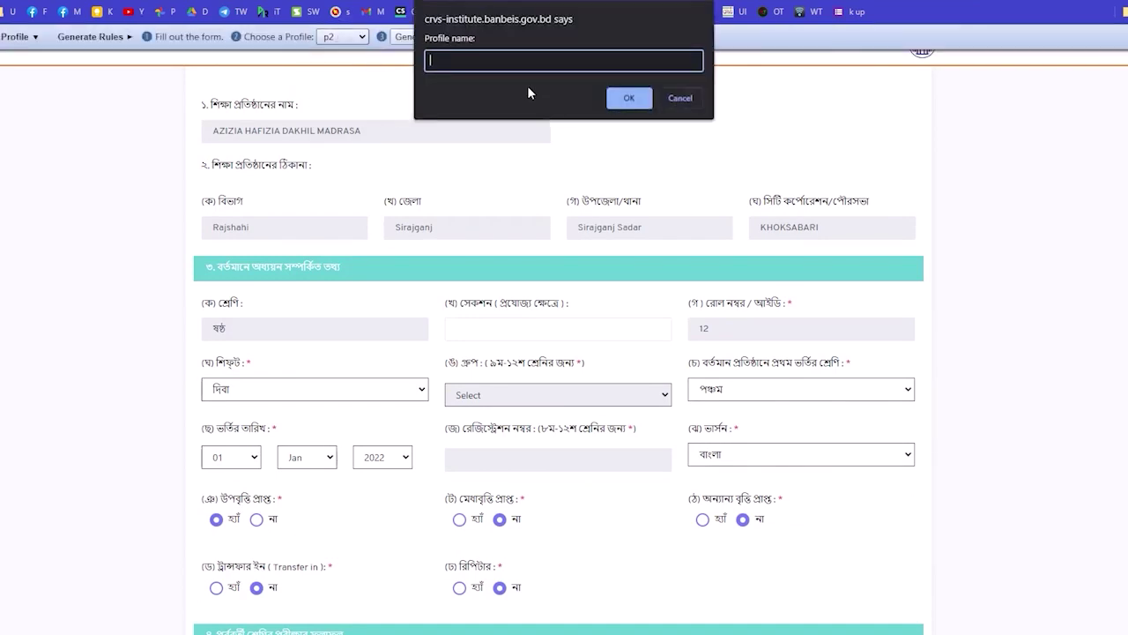
click(629, 98)
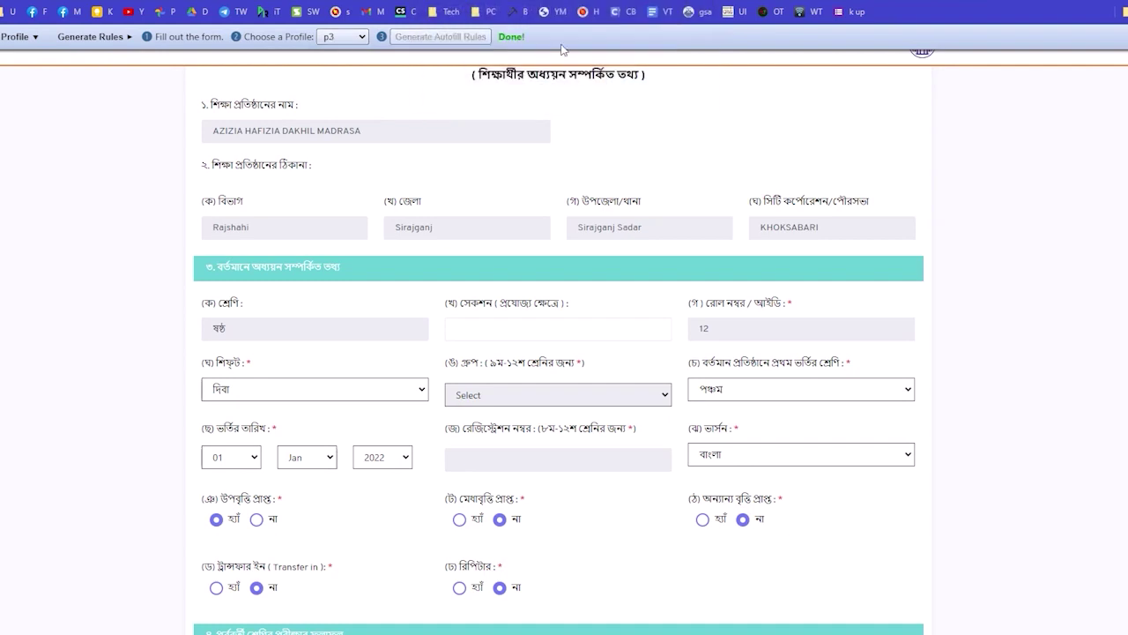
Open the Autofill rules options page showing the generated p3 rules.
right_click(929, 165)
mouse_move(978, 356)
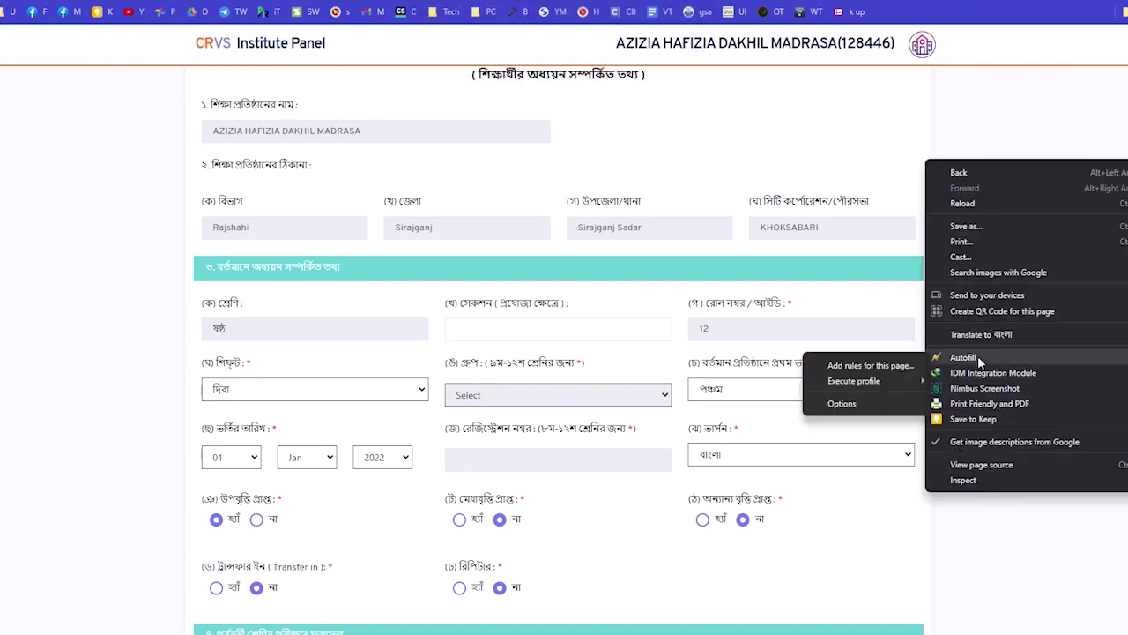
click(841, 404)
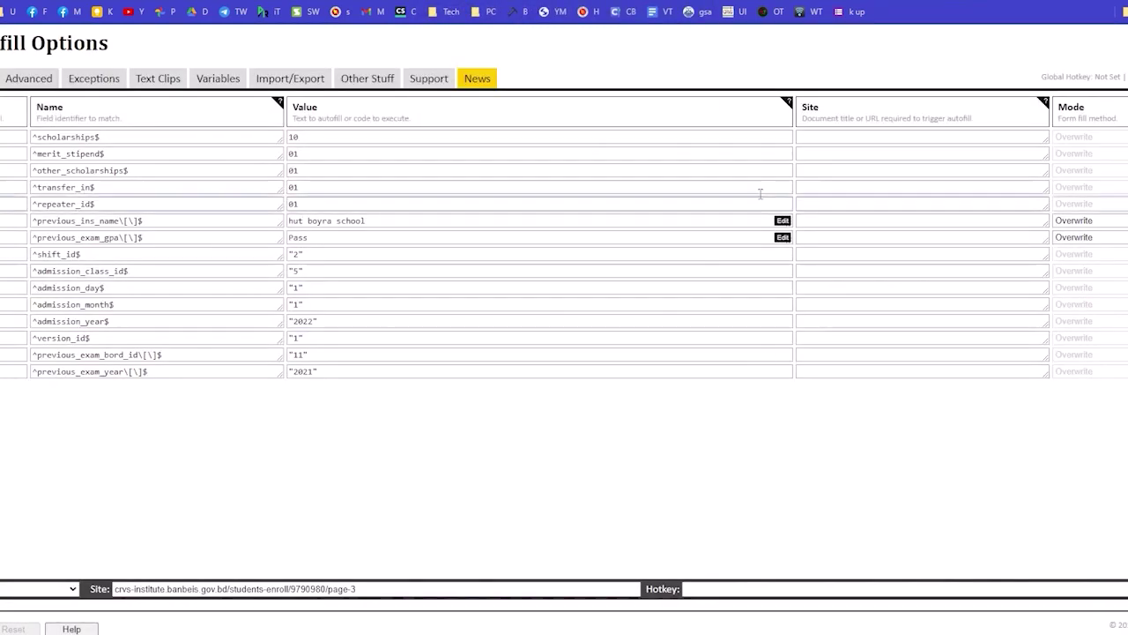
click(873, 138)
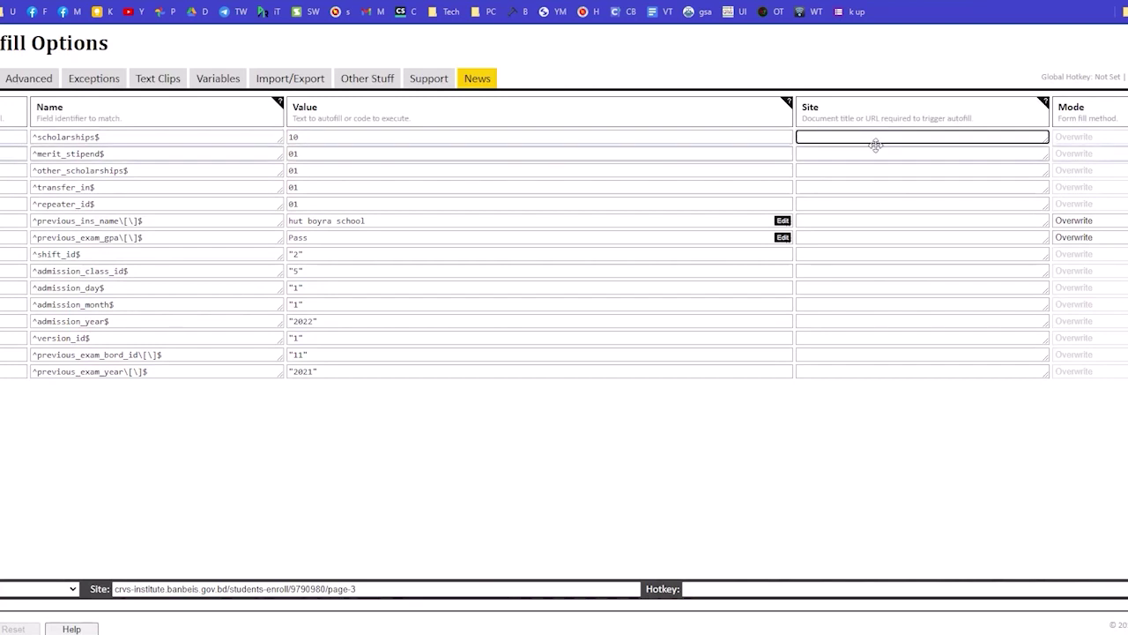
key(super+v)
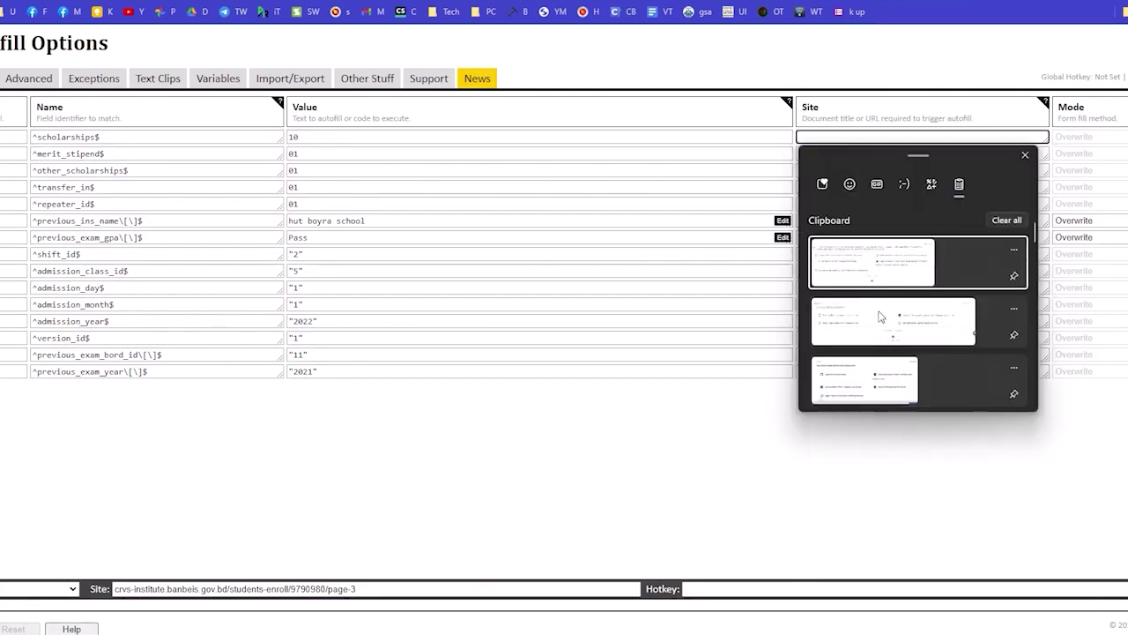
scroll(880, 315, down, 2)
click(885, 278)
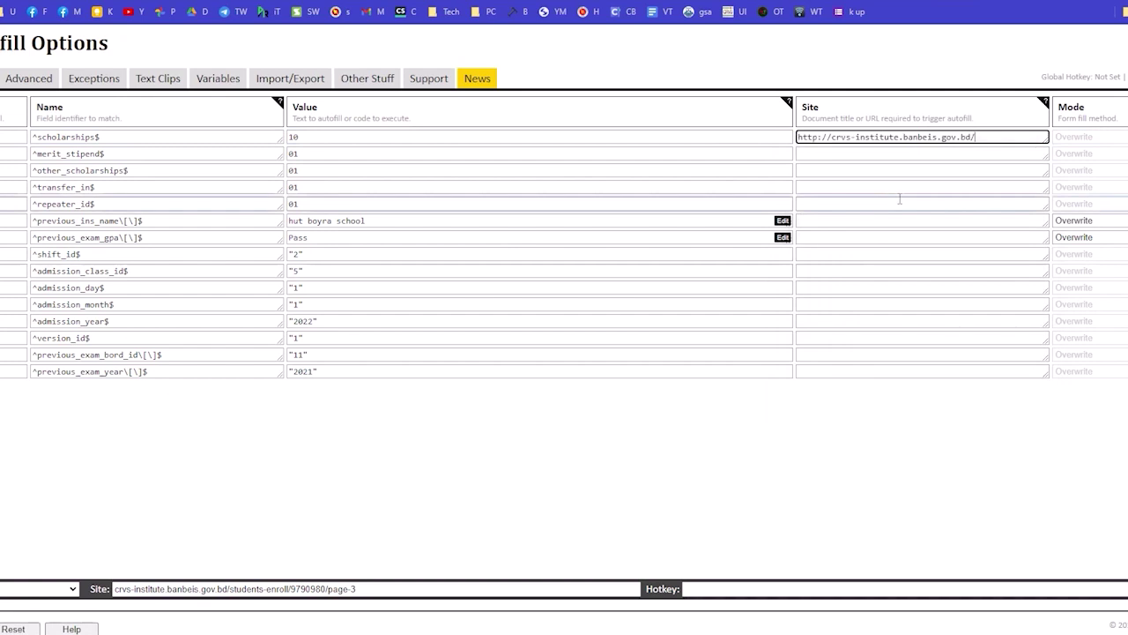
Paste the same site URL into the Site field of each remaining rule.
click(820, 157)
text(http://crvs-institute.banbeis.gov.bd/)
key(Tab)
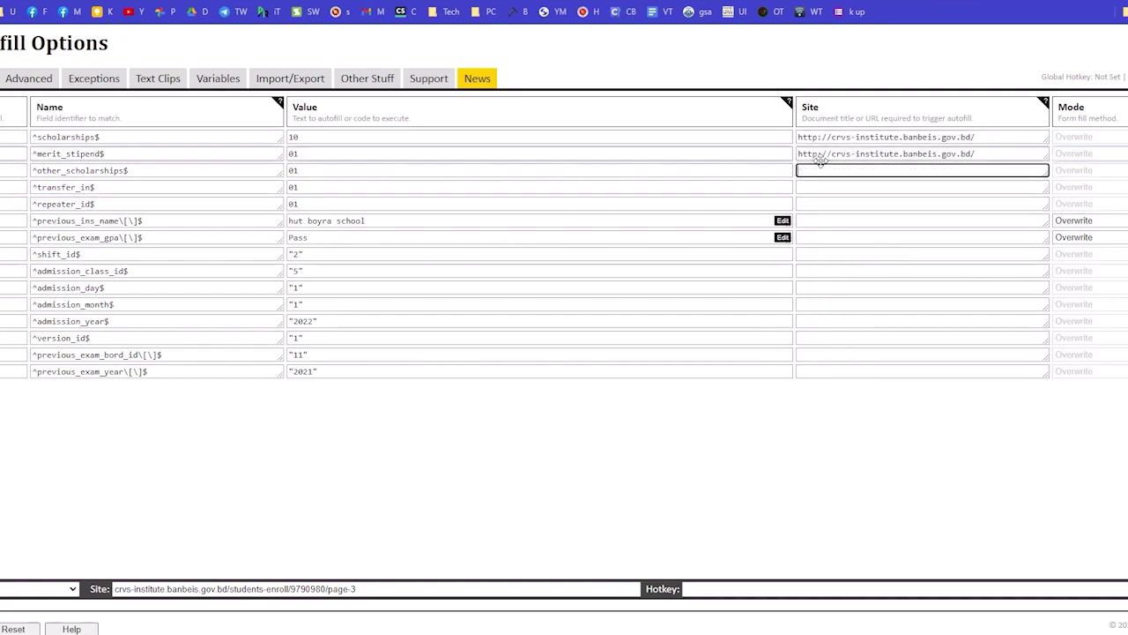
text(http://crvs-institute.banbeis.gov.bd/)
key(Tab)
text(http://crvs-institute.banbeis.gov.bd/)
key(Tab)
text(http://crvs-institute.banbeis.gov.bd/)
key(Tab)
text(http://crvs-institute.banbeis.gov.bd/)
key(Tab)
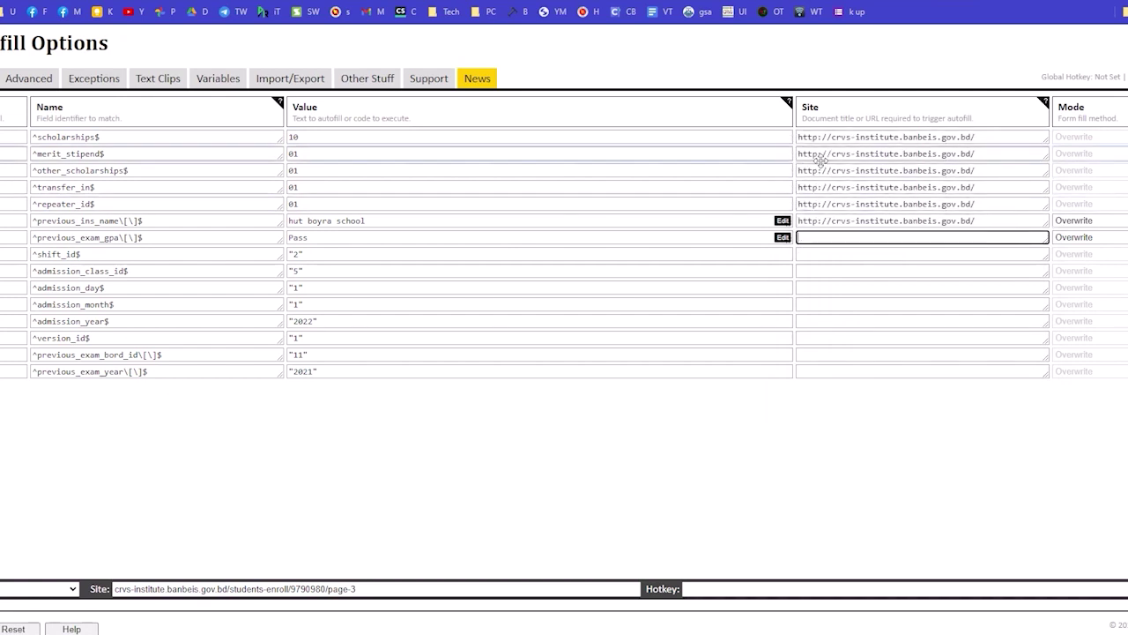
text(http://crvs-institute.banbeis.gov.bd/)
key(Tab)
text(http://crvs-institute.banbeis.gov.bd/)
key(Tab)
text(http://crvs-institute.banbeis.gov.bd/)
key(Tab)
text(http://crvs-institute.banbeis.gov.bd/)
key(Tab)
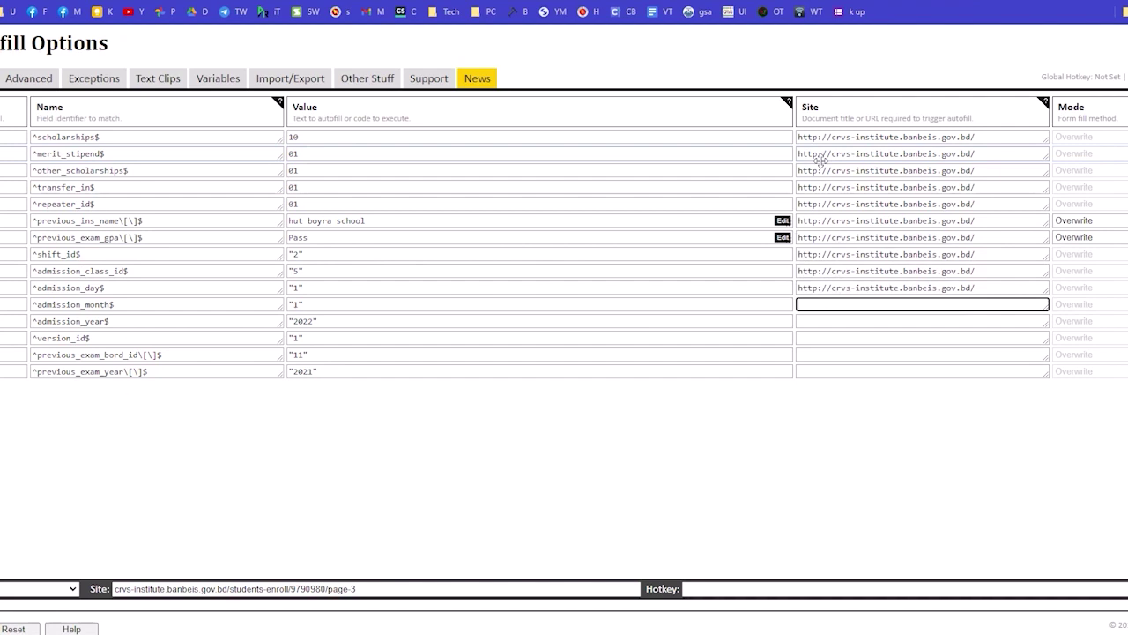
text(http://crvs-institute.banbeis.gov.bd/)
key(Tab)
text(http://crvs-institute.banbeis.gov.bd/)
key(Tab)
text(http://crvs-institute.banbeis.gov.bd/)
key(Tab)
text(http://crvs-institute.banbeis.gov.bd/)
key(Tab)
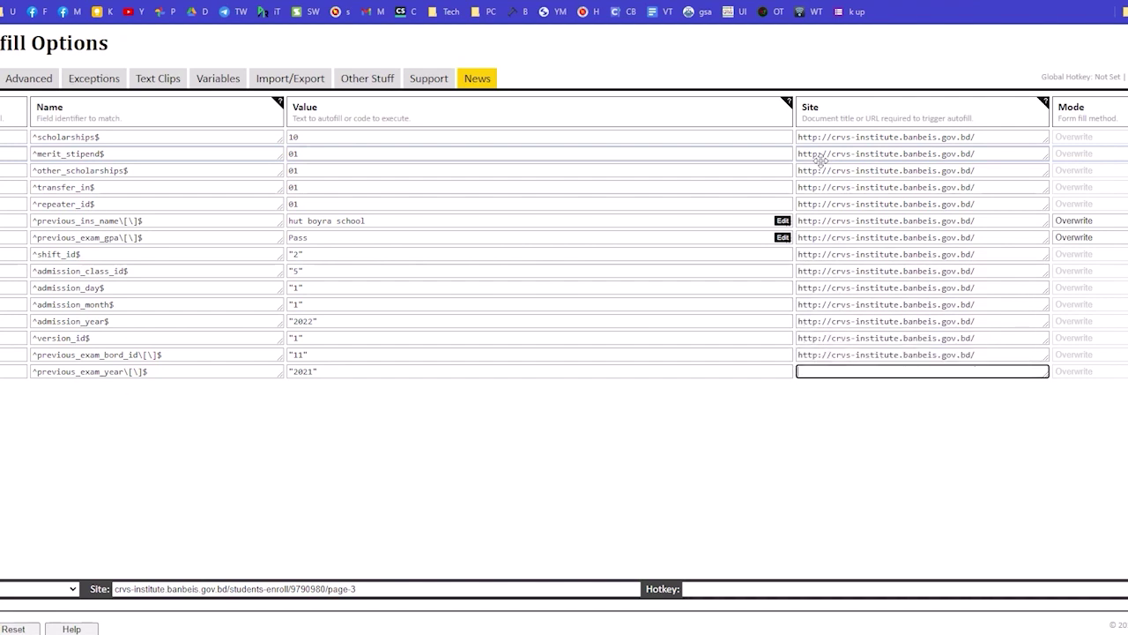
text(http://crvs-institute.banbeis.gov.bd/)
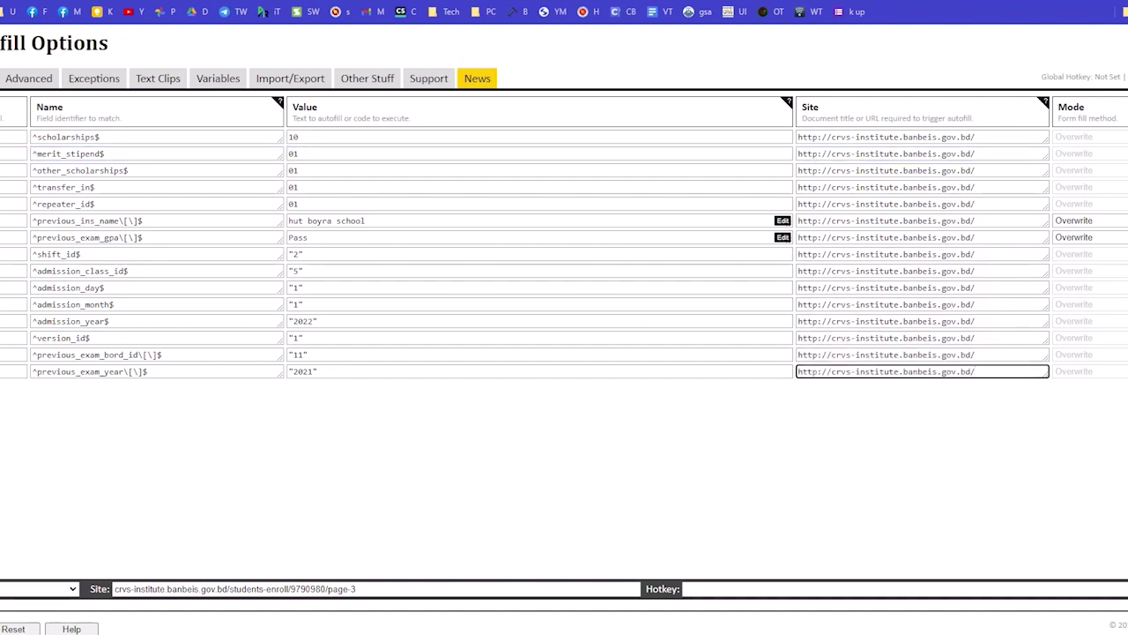
Save the Autofill options and return to the enrollment form tab.
click(343, 471)
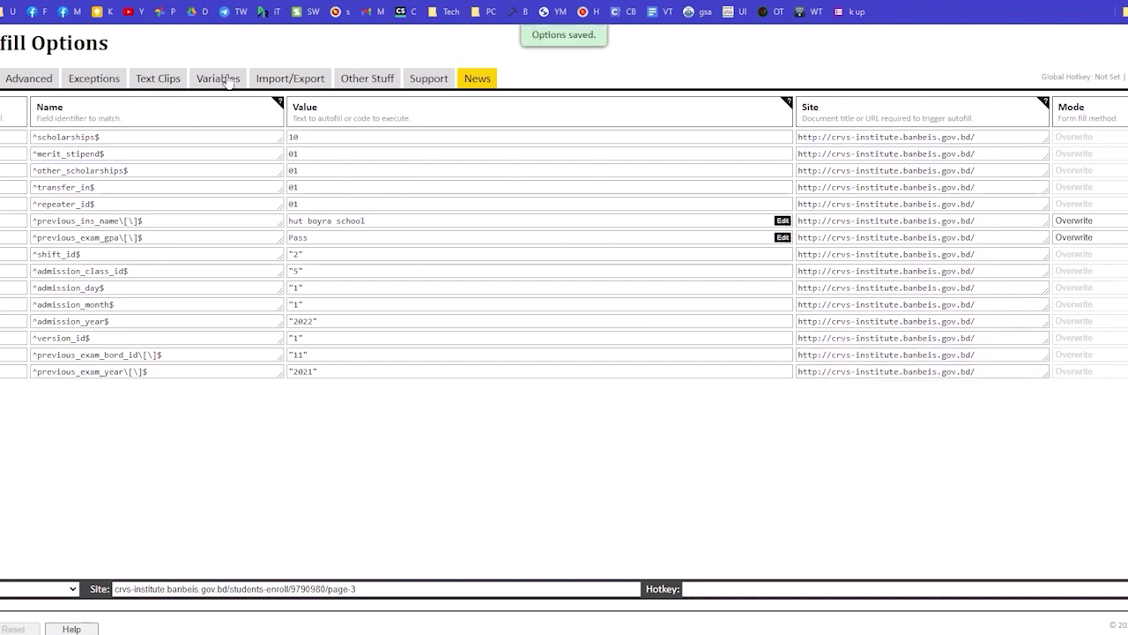
key(ctrl+shift+Tab)
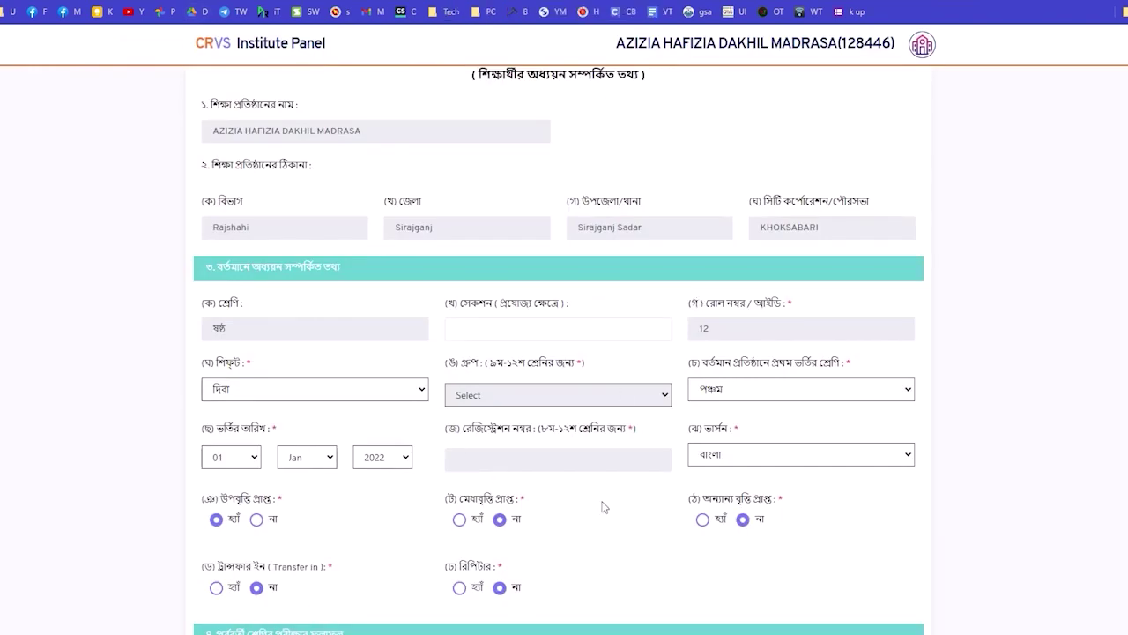
scroll(479, 369, up, 3)
Review the filled Page 3 fields, then save it and continue to Page 4.
scroll(637, 378, down, 6)
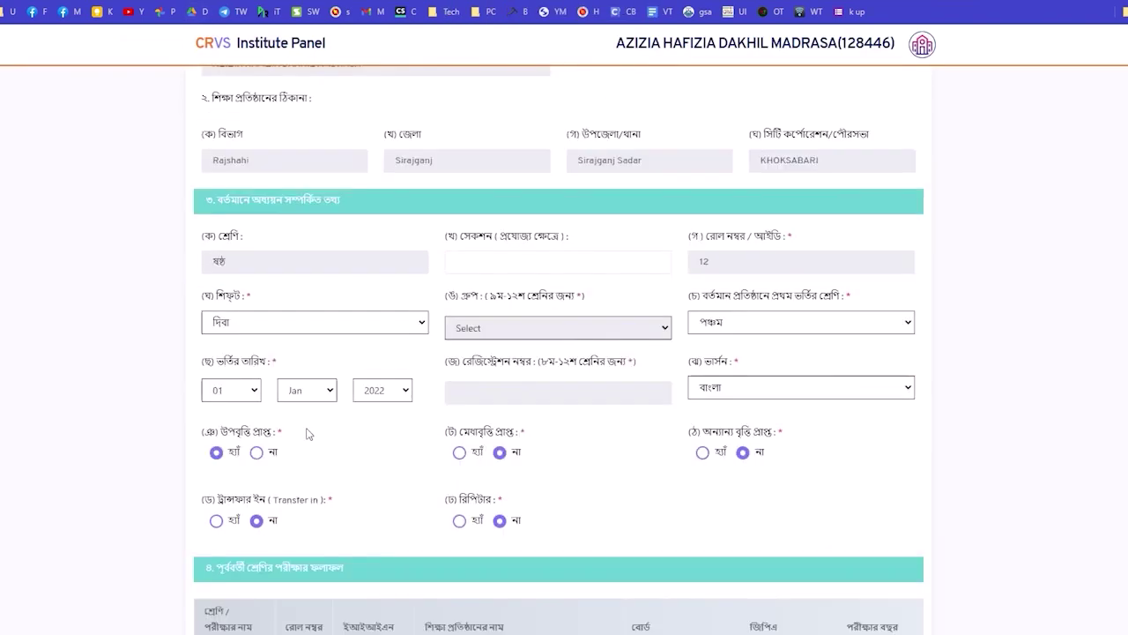
scroll(520, 476, down, 3)
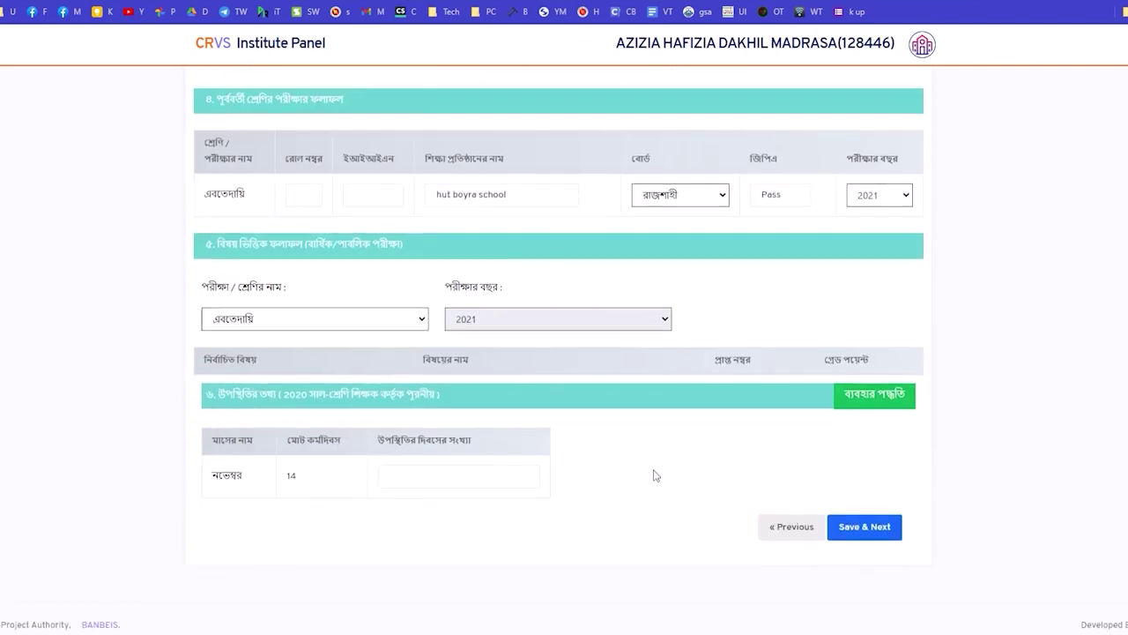
scroll(655, 475, up, 8)
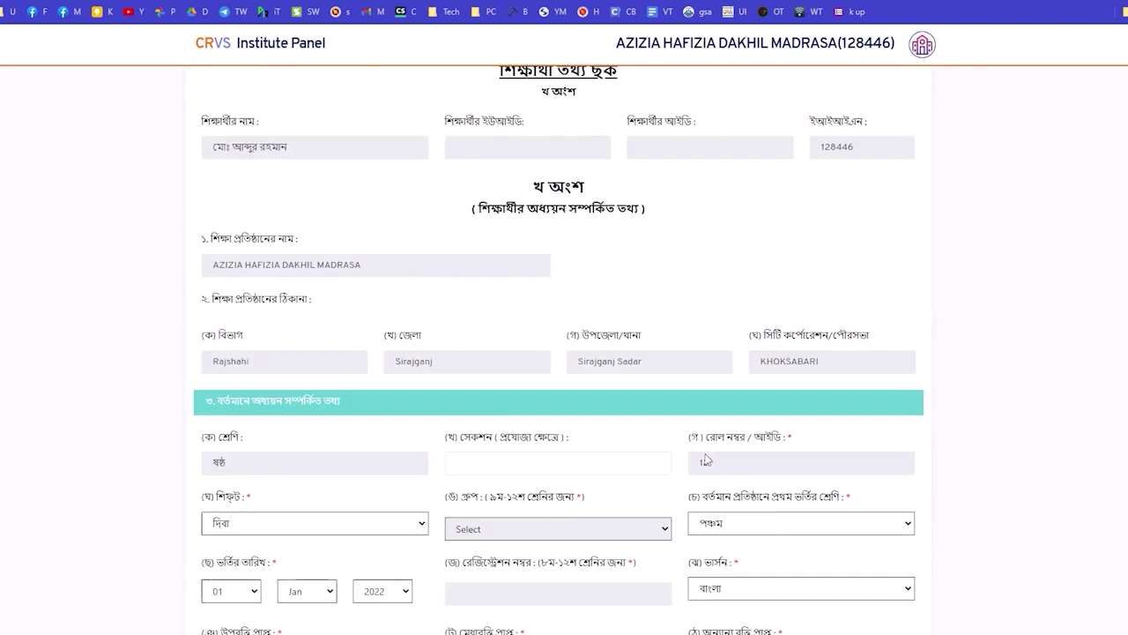
scroll(586, 514, down, 8)
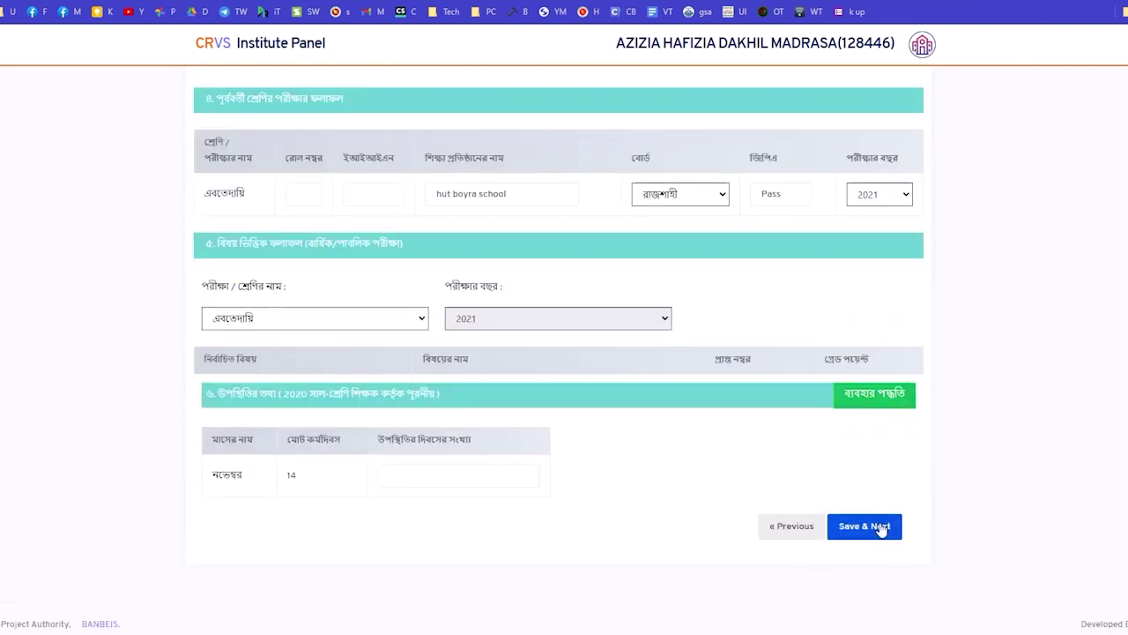
click(869, 526)
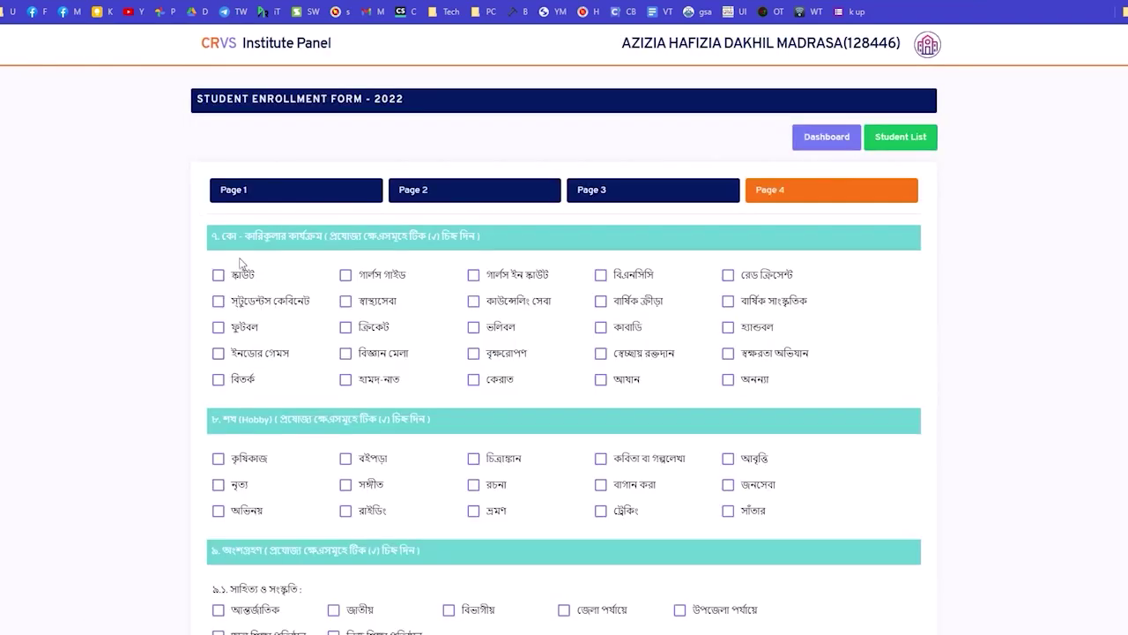
Tick activities স্কাউট, স্বাস্থ্যসেবা, ফুটবল, বিতর্ক, হামদ-নাত, বিজ্ঞান মেলা, ভলিবল, কেরাত, আযান, হ্যান্ডবল.
click(243, 278)
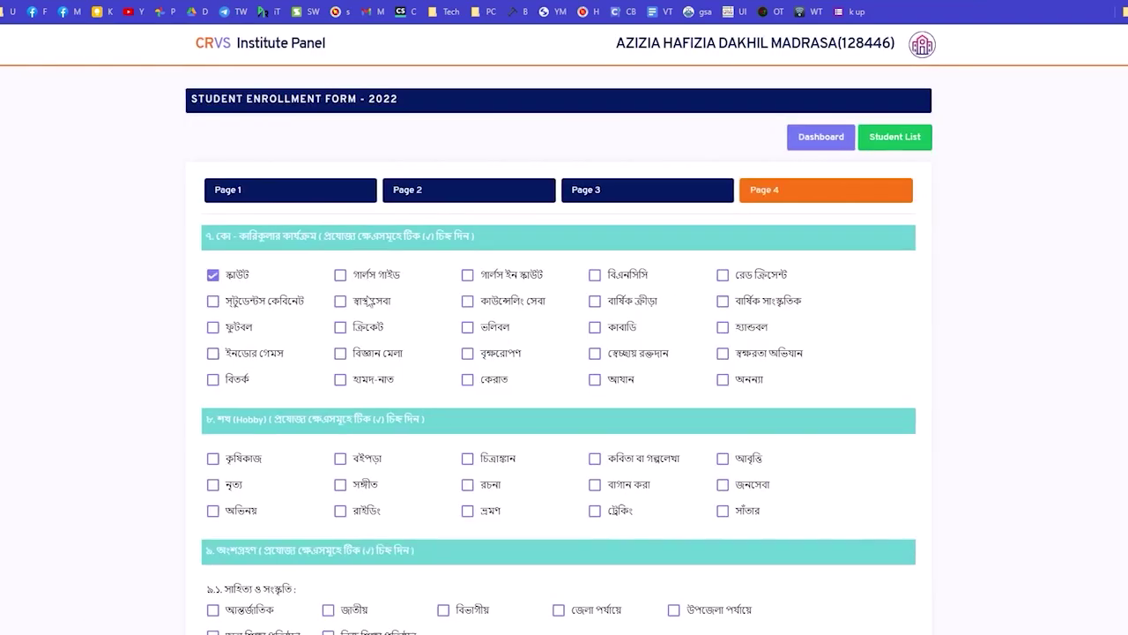
click(347, 303)
click(243, 332)
click(242, 379)
click(361, 384)
click(375, 353)
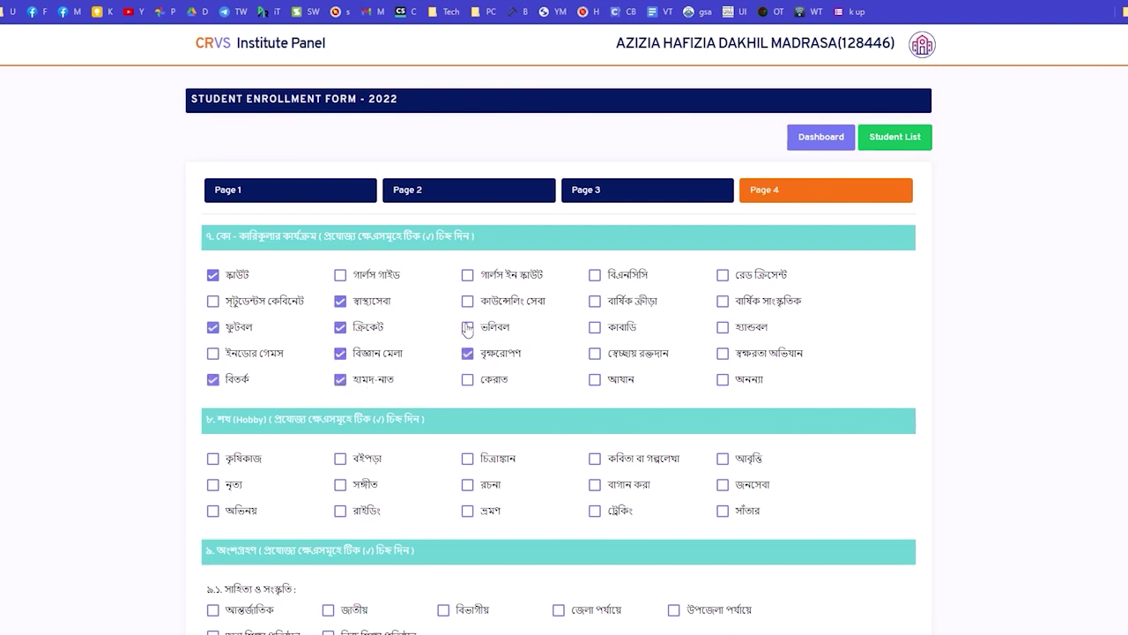
click(467, 328)
click(467, 380)
click(595, 382)
click(722, 330)
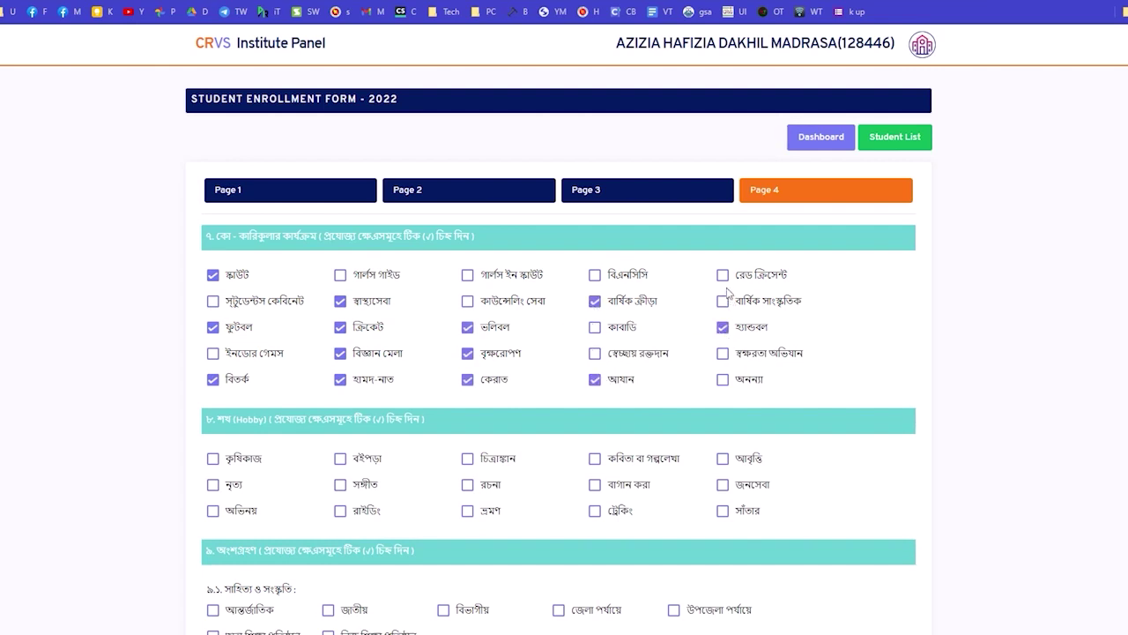
Tick hobbies কৃষিকাজ, বইপড়া, ভ্রমণ, বাগান করা and সাঁতার.
scroll(643, 365, down, 2)
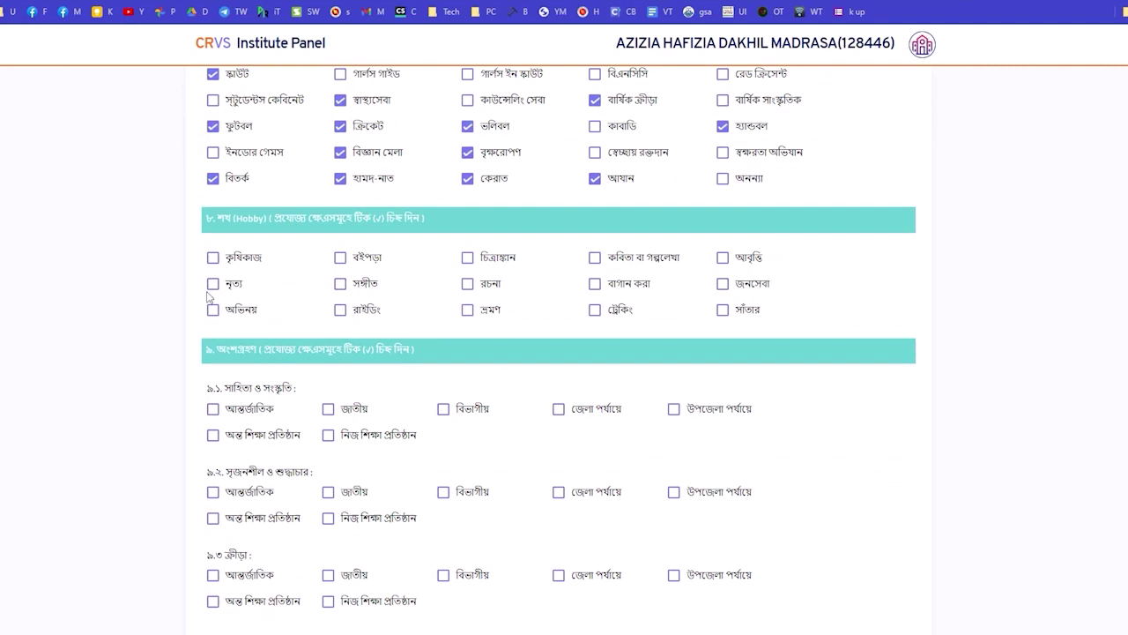
click(212, 260)
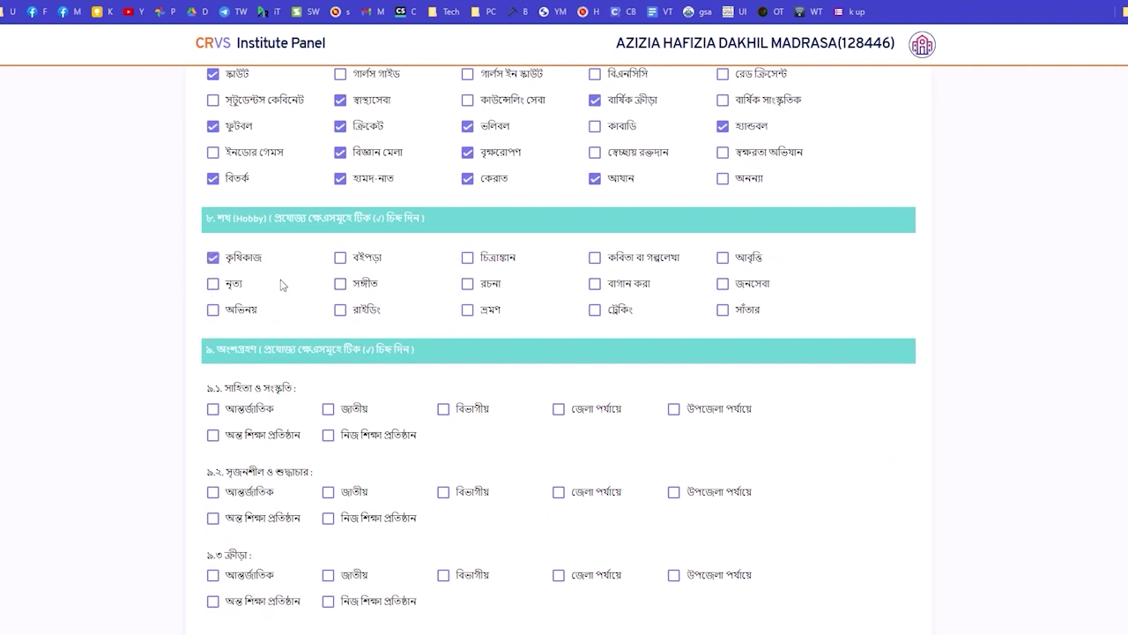
click(336, 262)
click(468, 312)
click(593, 284)
click(723, 309)
Mark নিজ শিক্ষা প্রতিষ্ঠান for participation rows 9.1–9.3 and award rows 10.1–10.3.
scroll(450, 304, down, 2)
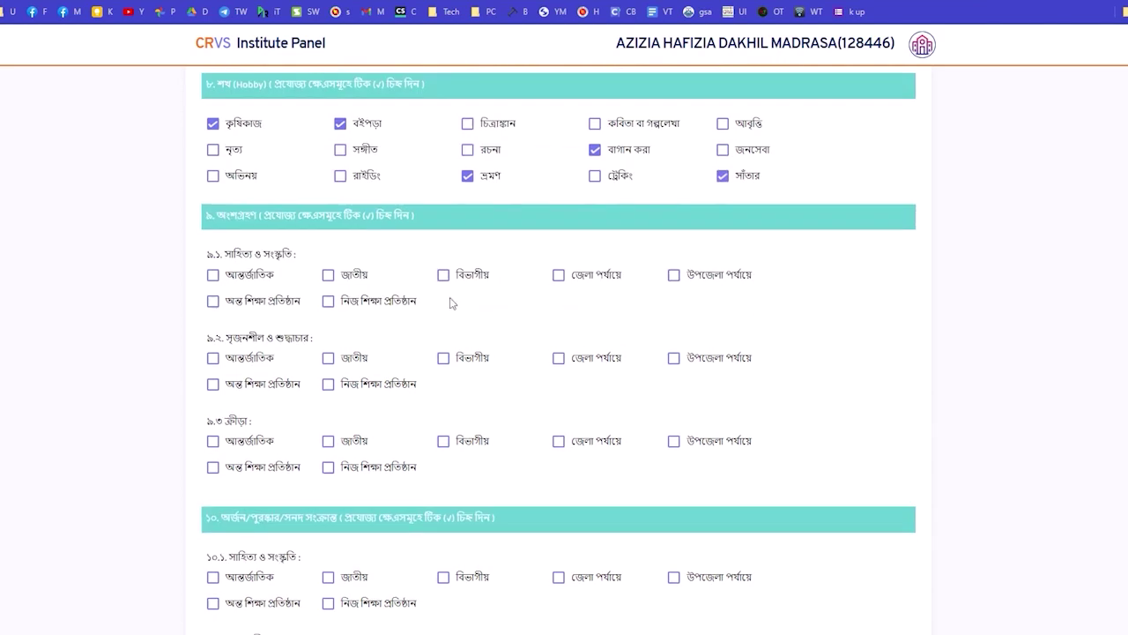
click(329, 302)
click(329, 385)
scroll(339, 388, down, 2)
click(329, 334)
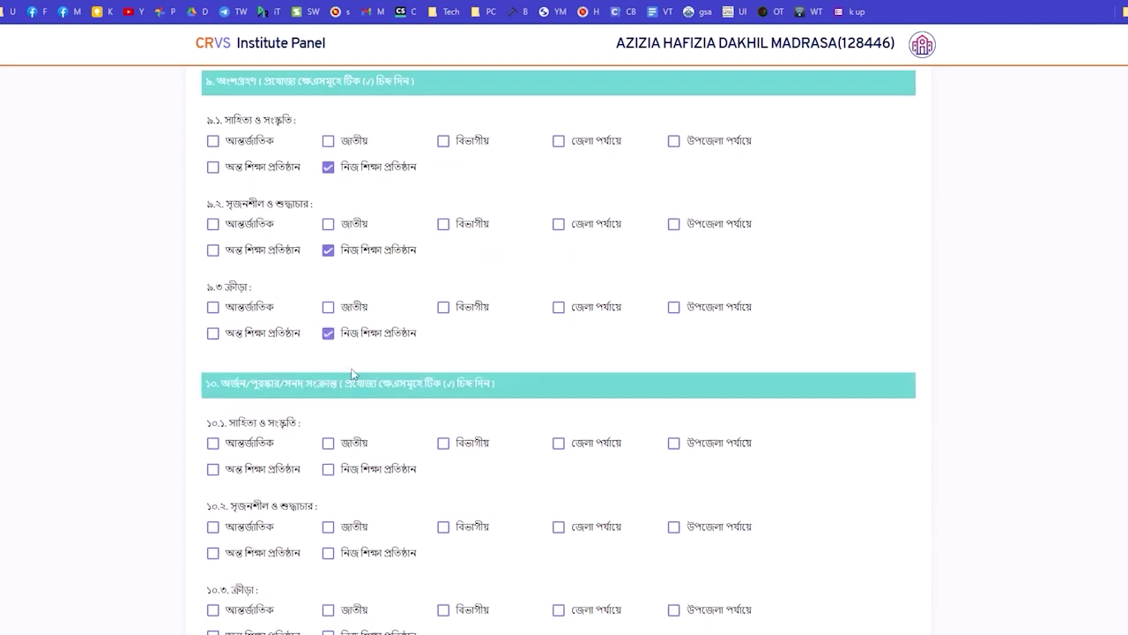
scroll(352, 374, down, 1)
click(329, 404)
scroll(343, 428, down, 3)
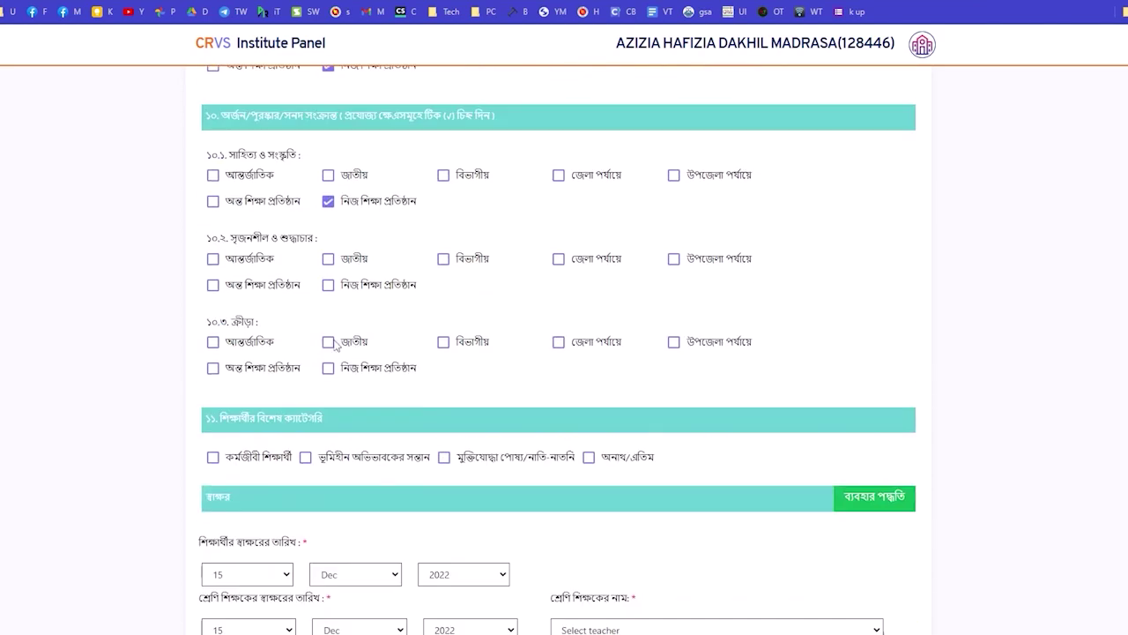
click(328, 284)
click(328, 368)
scroll(350, 390, down, 2)
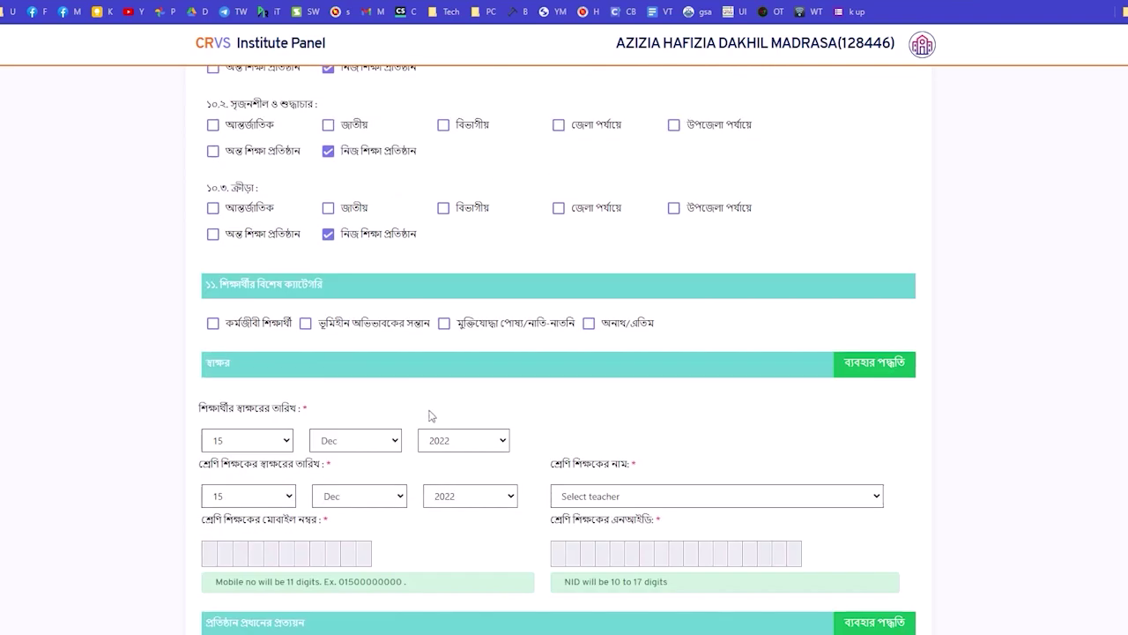
scroll(431, 414, down, 2)
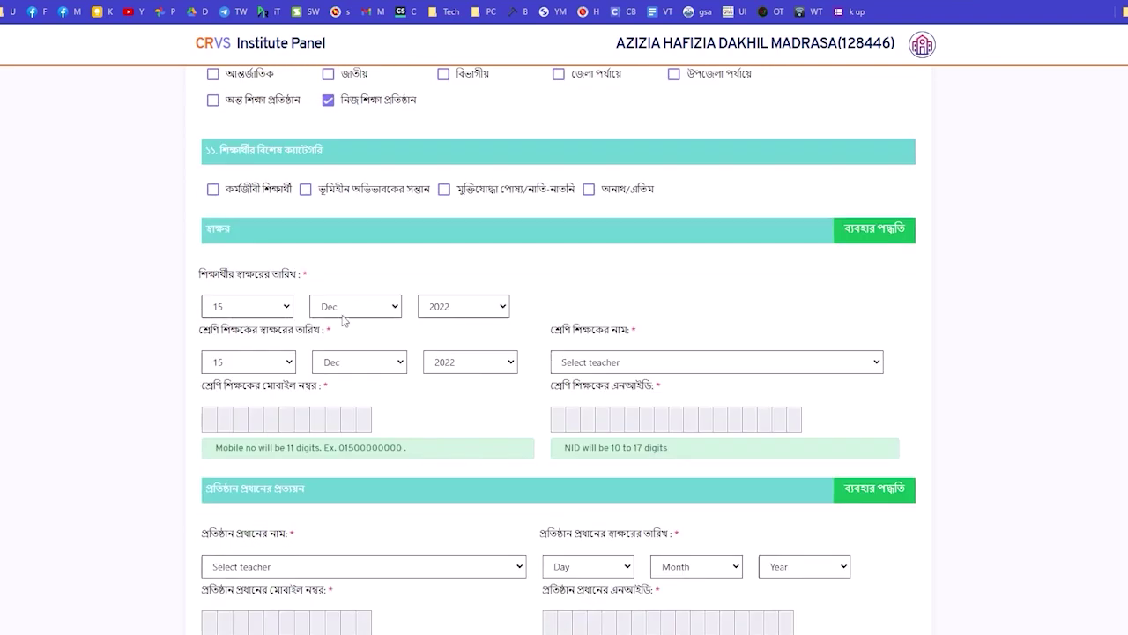
Choose the class teacher and the head of institution from their lists.
click(628, 362)
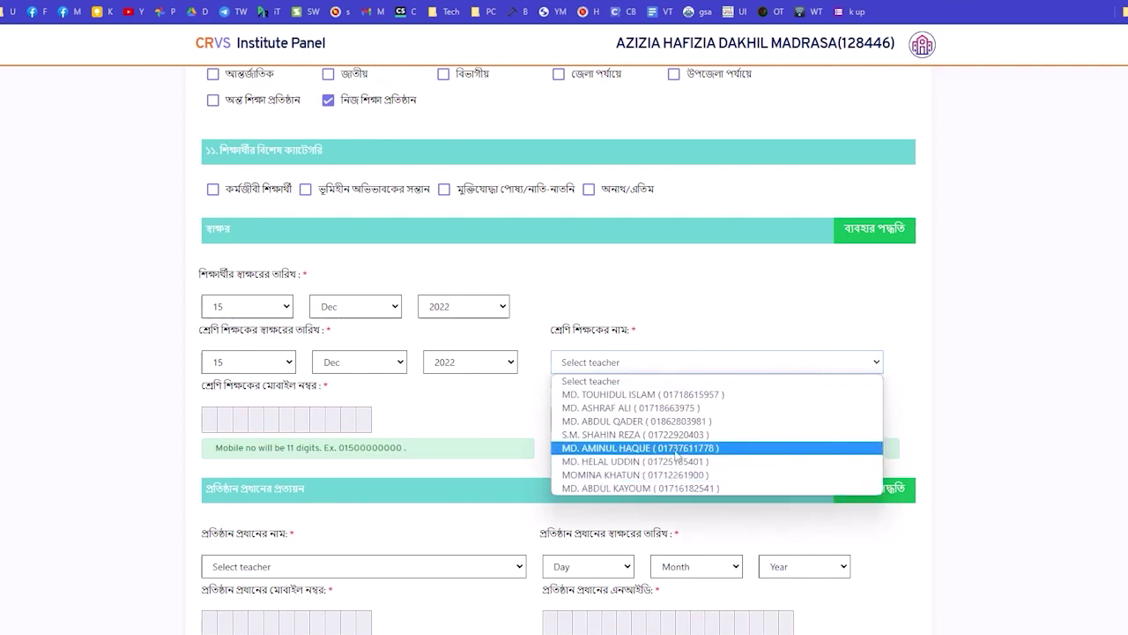
click(675, 449)
scroll(636, 423, down, 2)
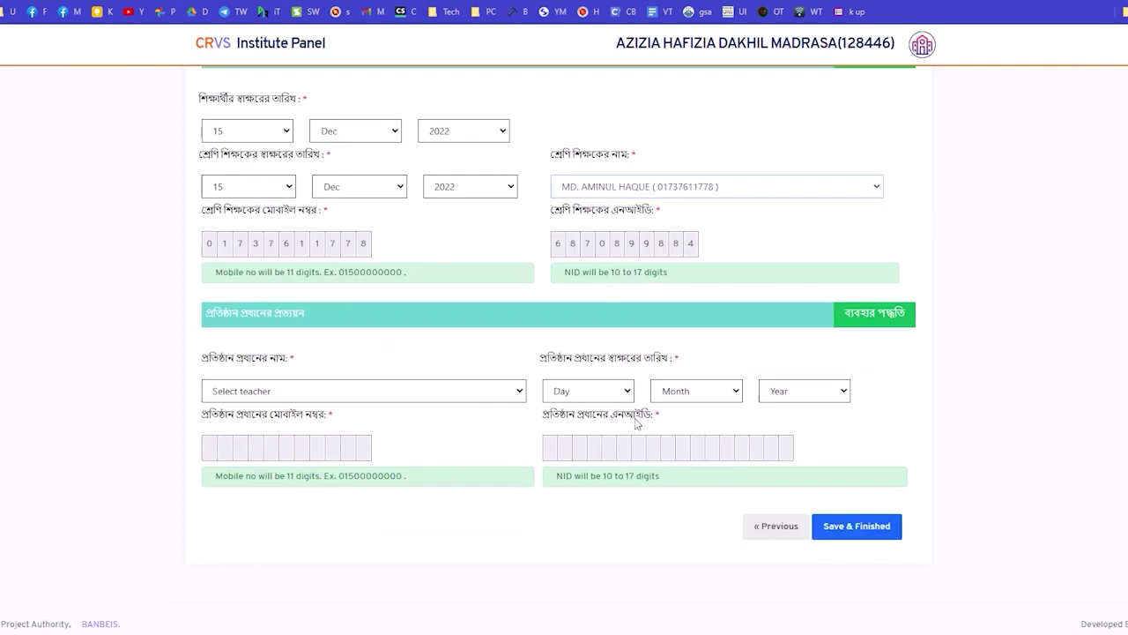
click(326, 388)
click(273, 420)
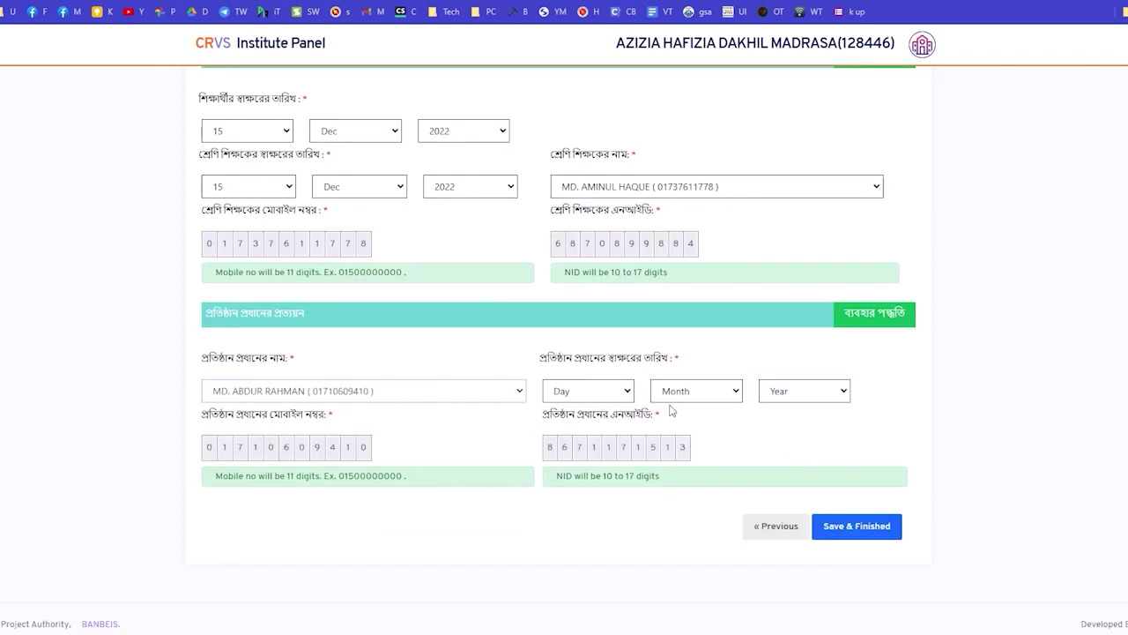
Set the head's signature date to 01 Dec 2022.
click(586, 398)
scroll(580, 292, down, 3)
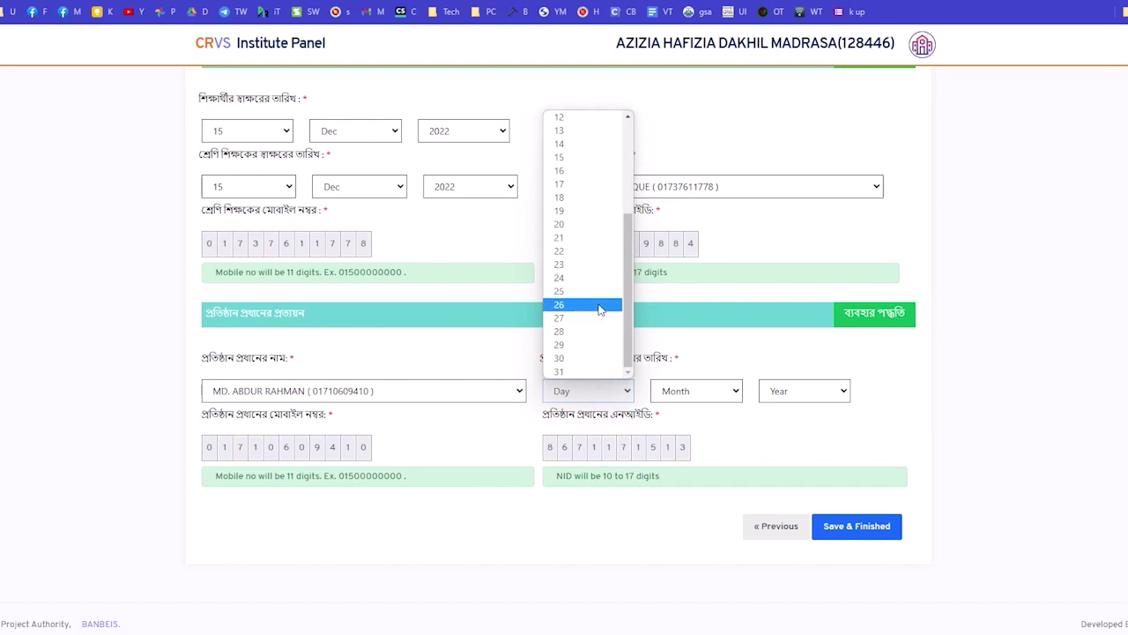
scroll(587, 142, up, 4)
click(585, 132)
click(695, 393)
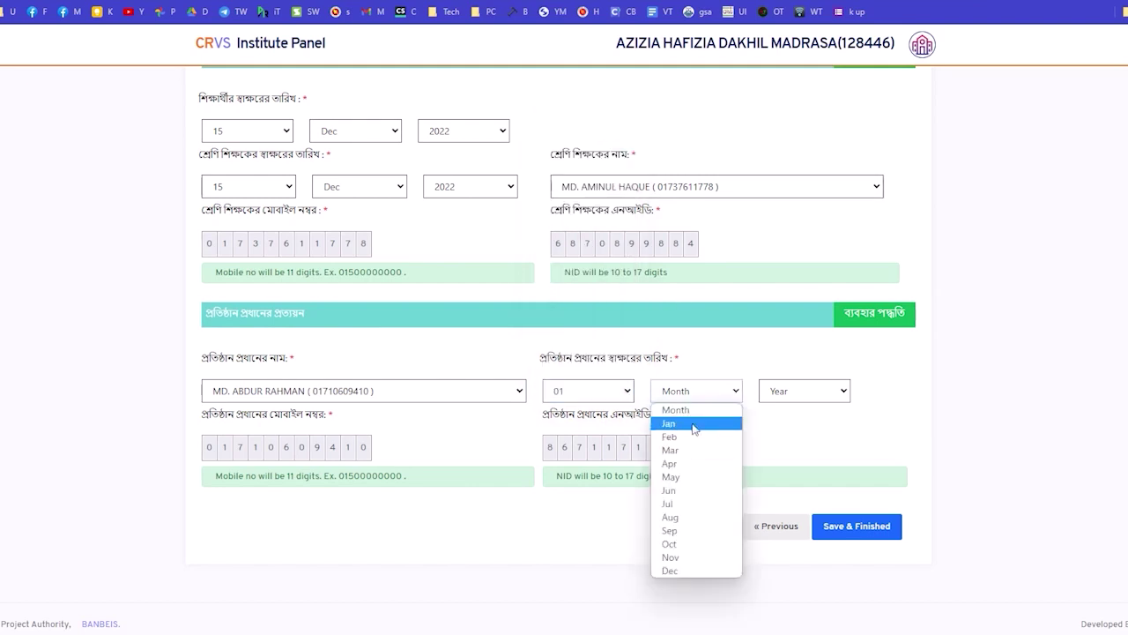
click(676, 571)
click(801, 388)
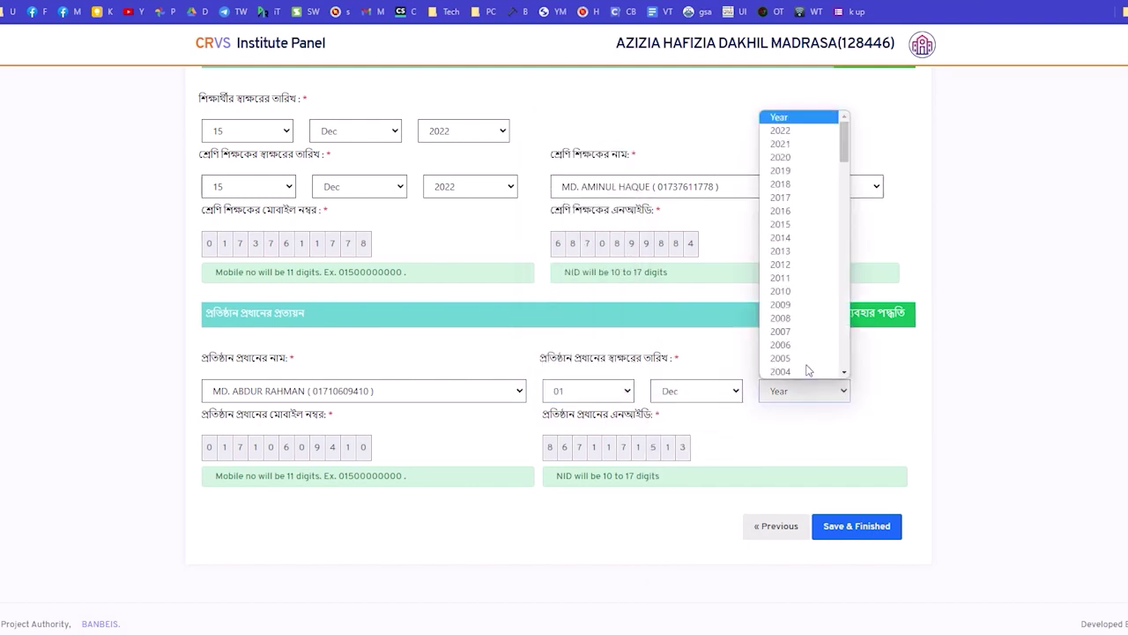
click(798, 139)
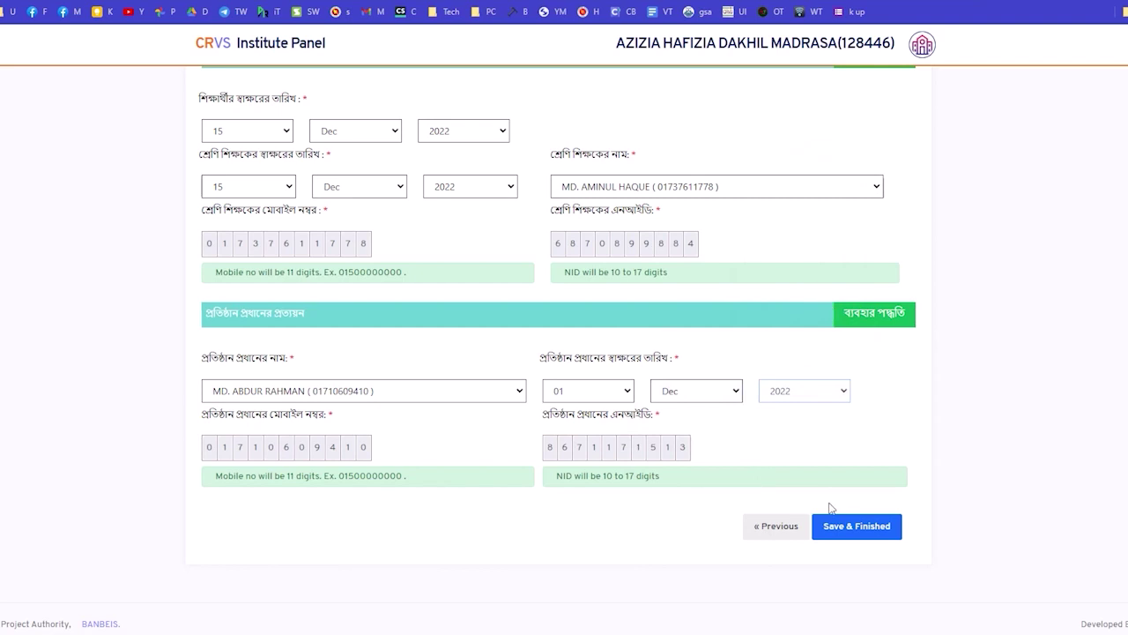
scroll(767, 494, up, 15)
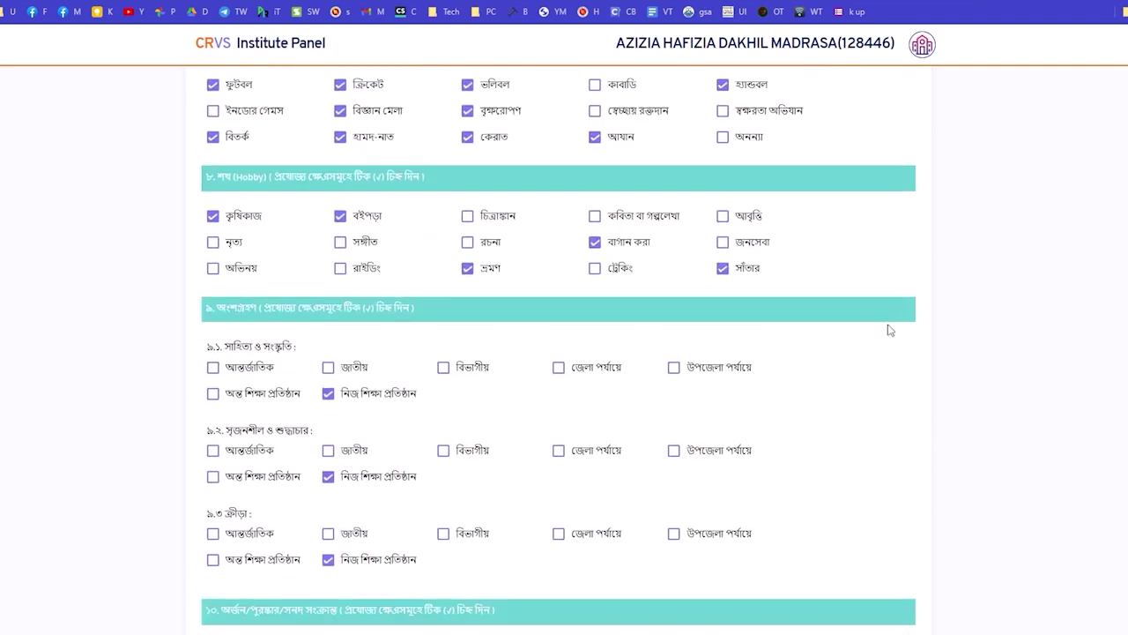
Generate Autofill rules from the filled Page 4 form into a new profile named p4.
right_click(891, 330)
mouse_move(943, 196)
click(834, 210)
click(348, 37)
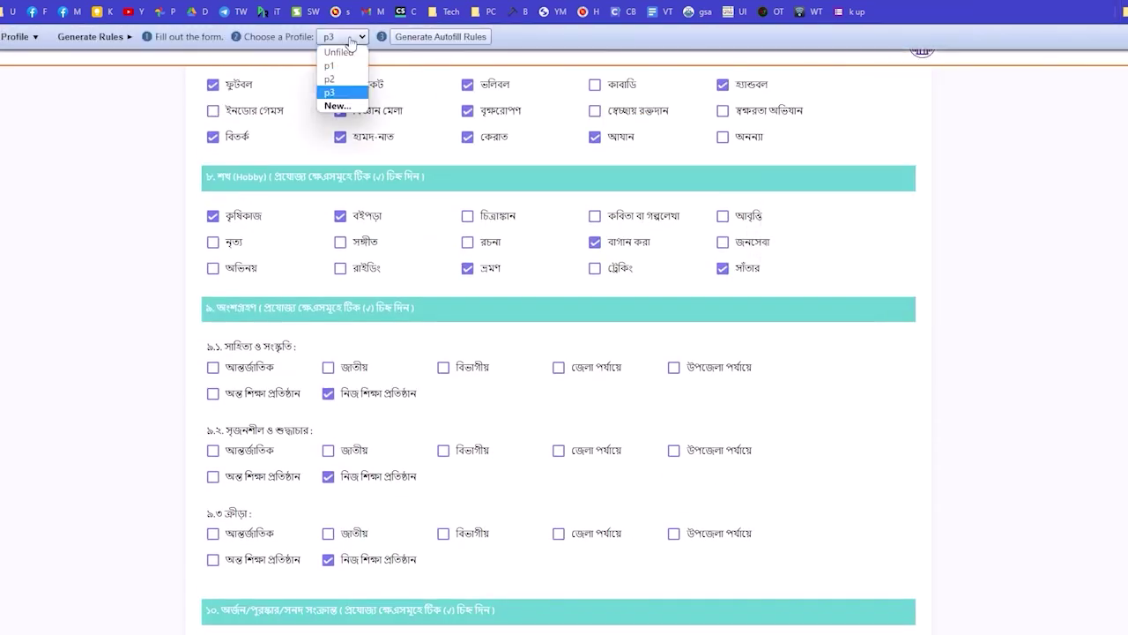
click(344, 108)
text(p4)
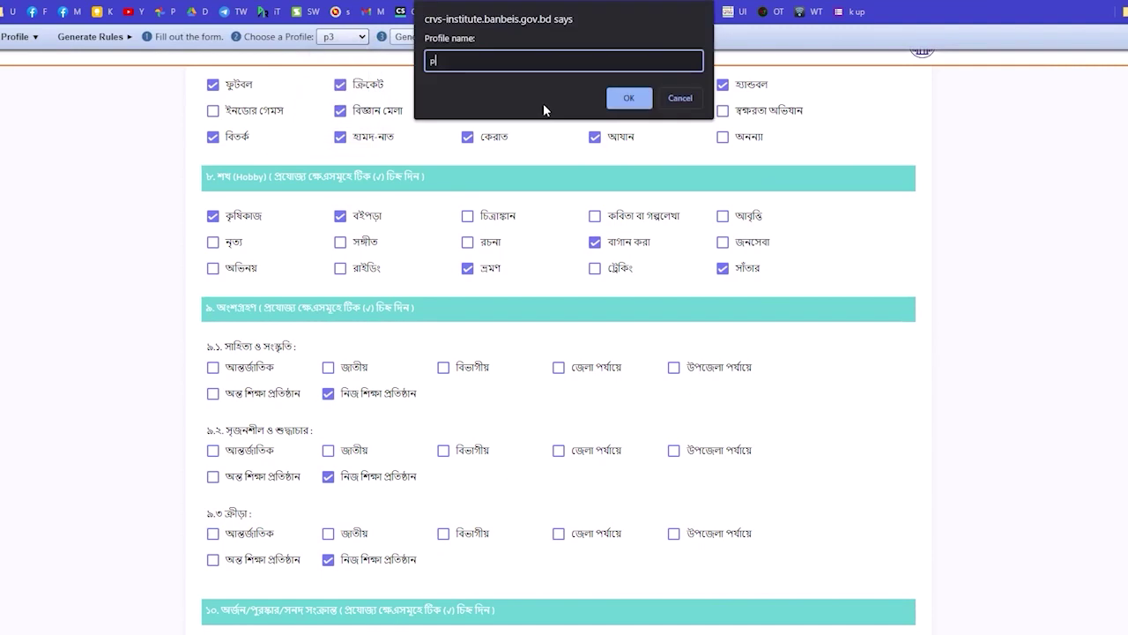
click(627, 95)
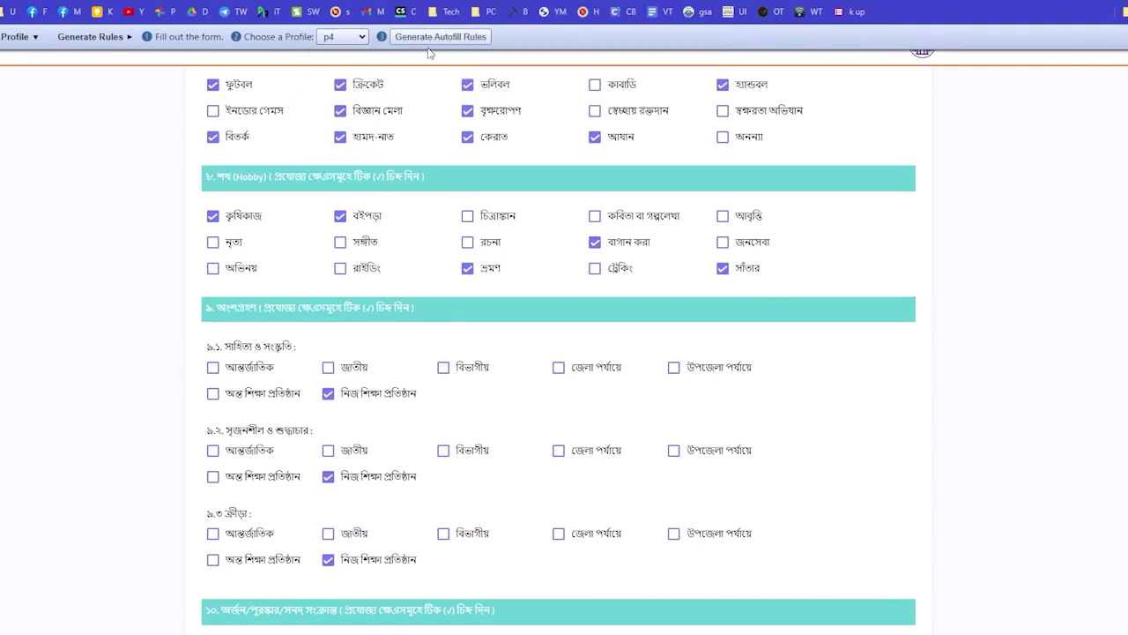
click(438, 39)
Open the Autofill Options page listing the new p4 rules.
right_click(925, 253)
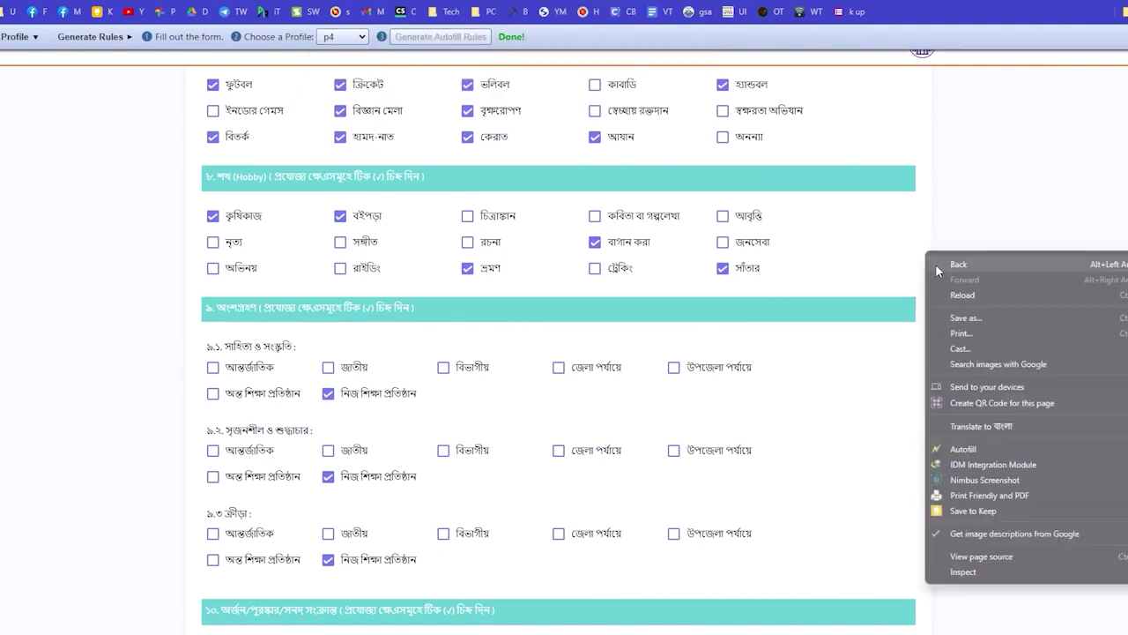
mouse_move(1019, 447)
click(853, 496)
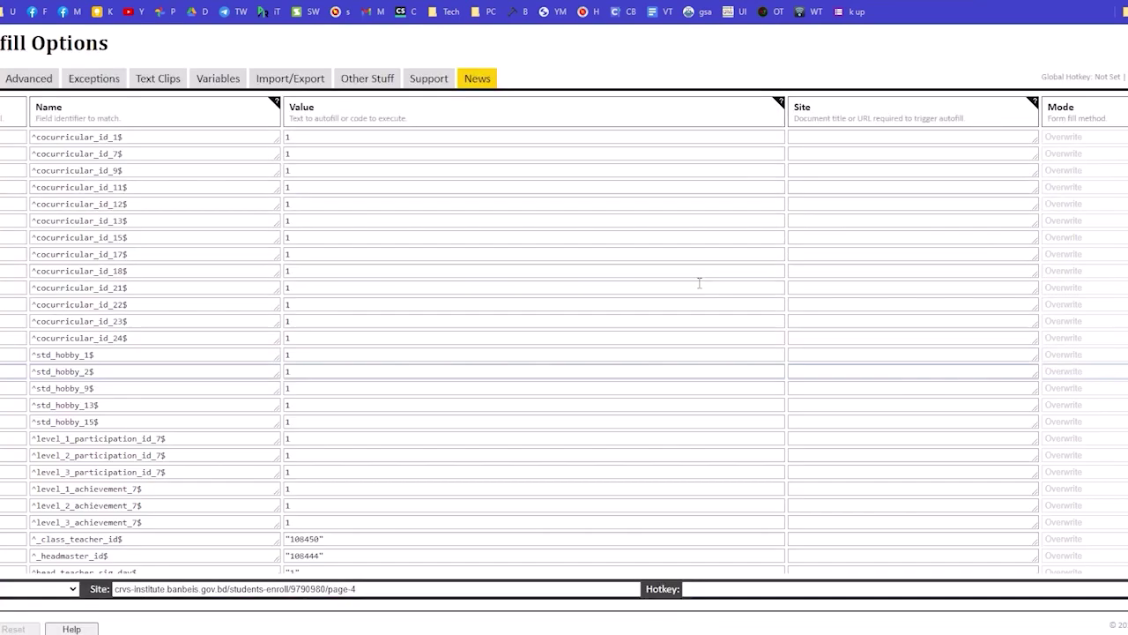
click(859, 137)
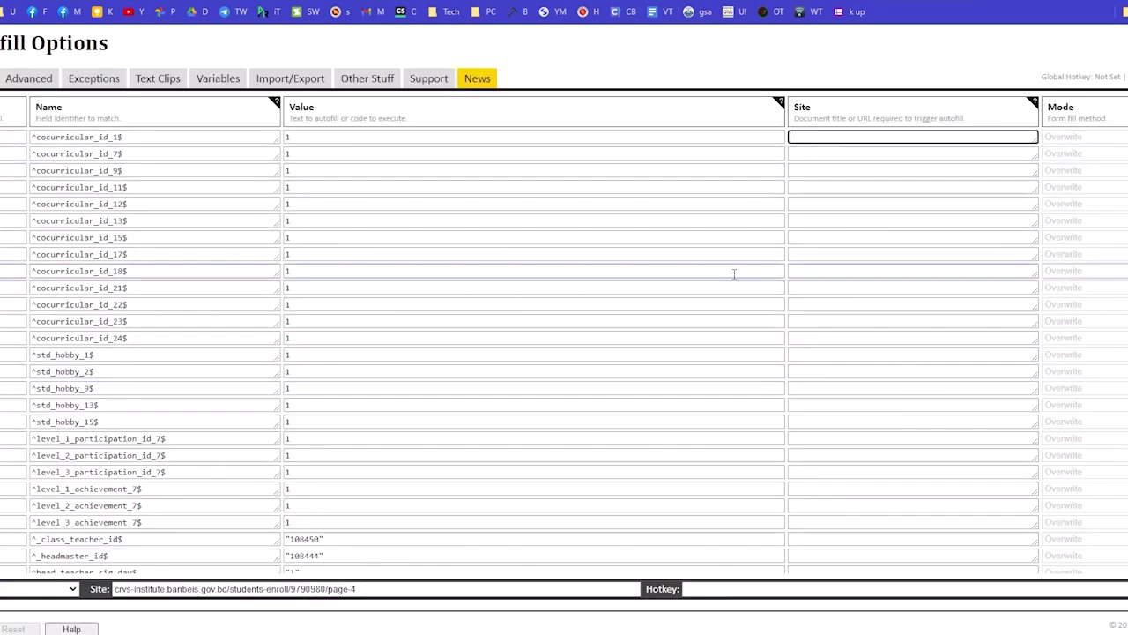
text(http://crvs-institute.banbeis.gov.bd/)
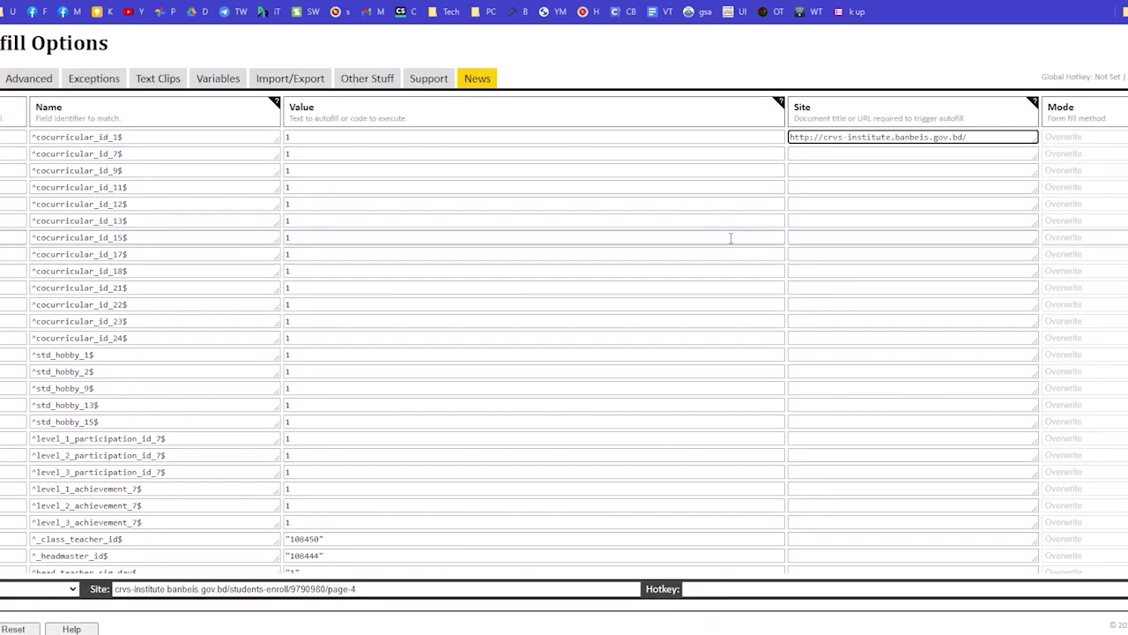
key(Down)
text(http://crvs-institute.banbeis.gov.bd/)
key(Down)
text(http://crvs-institute.banbeis.gov.bd/)
key(Down)
text(http://crvs-institute.banbeis.gov.bd/)
key(Down)
text(http://crvs-institute.banbeis.gov.bd/)
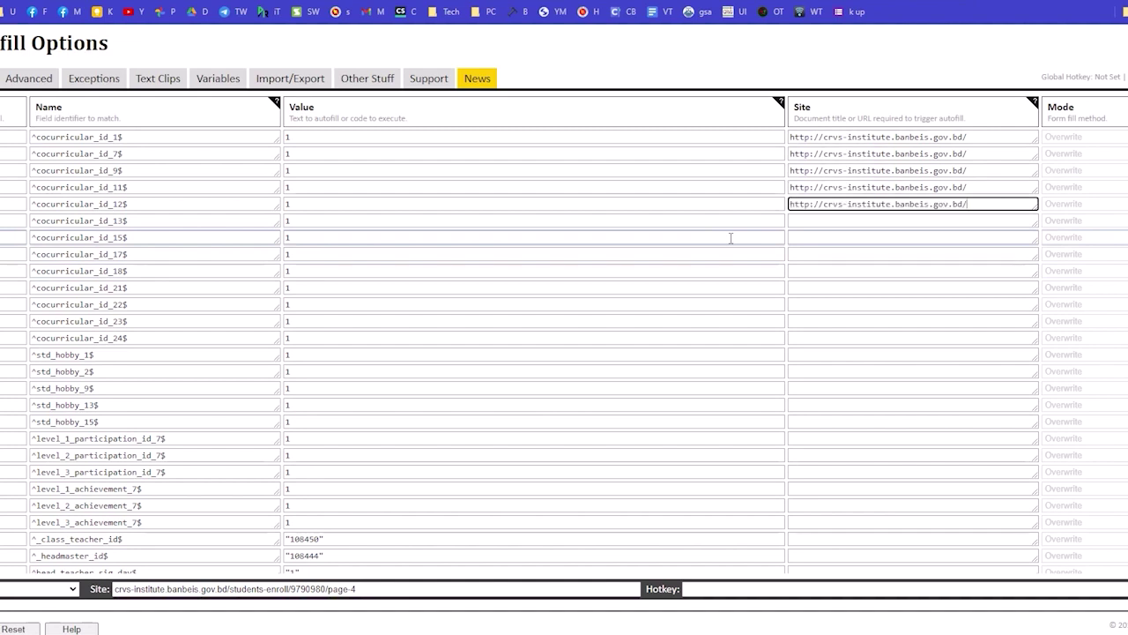
key(Down)
text(http://crvs-institute.banbeis.gov.bd/)
key(Down)
text(http://crvs-institute.banbeis.gov.bd/)
key(Down)
text(http://crvs-institute.banbeis.gov.bd/)
key(Down)
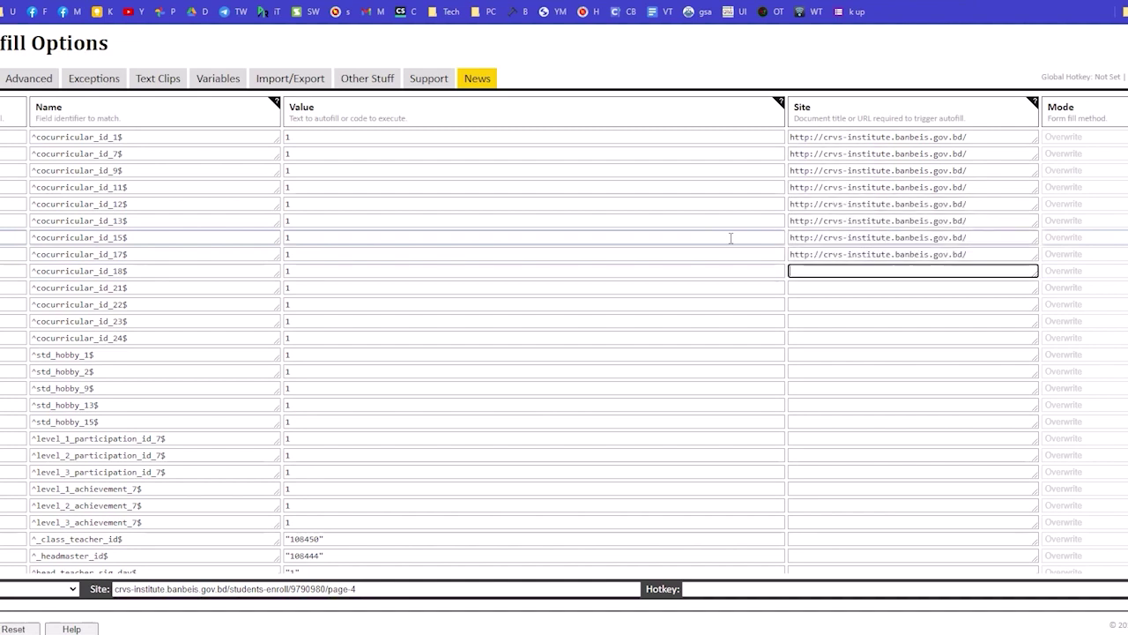
text(http://crvs-institute.banbeis.gov.bd/)
key(Down)
text(http://crvs-institute.banbeis.gov.bd/)
key(Down)
text(http://crvs-institute.banbeis.gov.bd/)
key(Down)
text(http://crvs-institute.banbeis.gov.bd/)
key(Down)
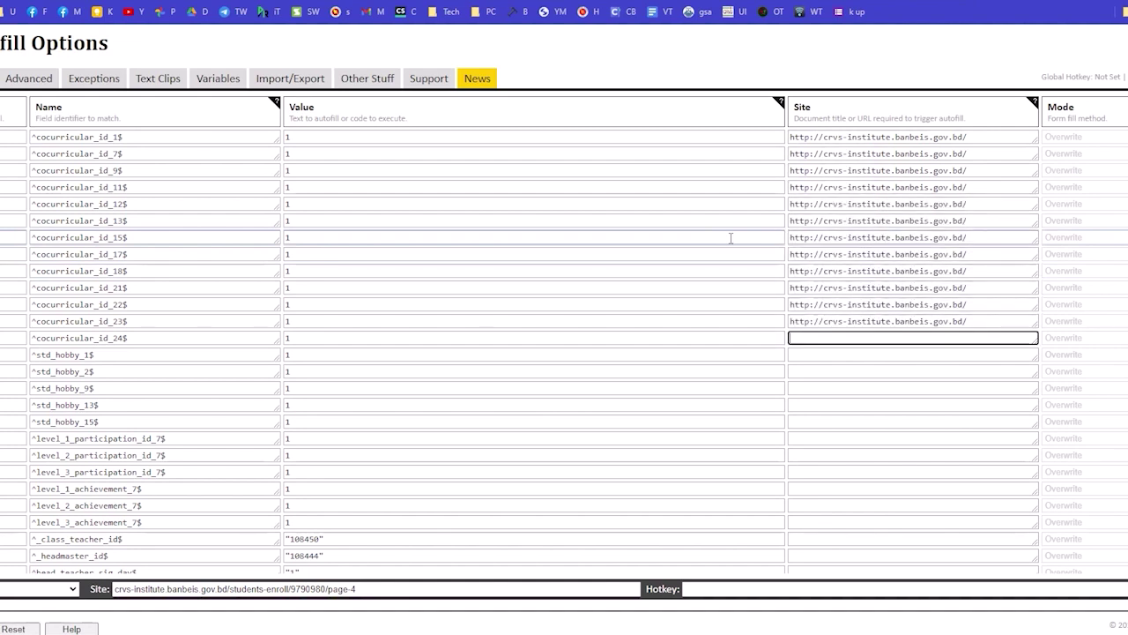
text(http://crvs-institute.banbeis.gov.bd/)
key(Down)
text(http://crvs-institute.banbeis.gov.bd/)
key(Down)
text(http://crvs-institute.banbeis.gov.bd/)
key(Down)
text(http://crvs-institute.banbeis.gov.bd/)
key(Down)
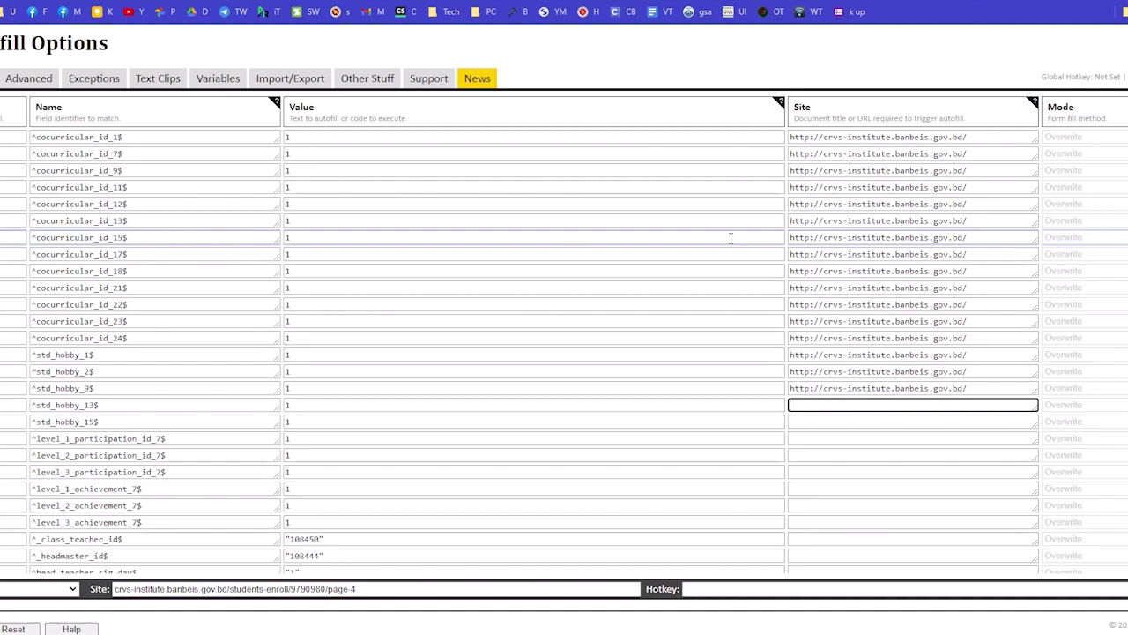
text(http://crvs-institute.banbeis.gov.bd/)
key(Down)
key(ctrl+v)
key(Down)
key(ctrl+v)
key(Down)
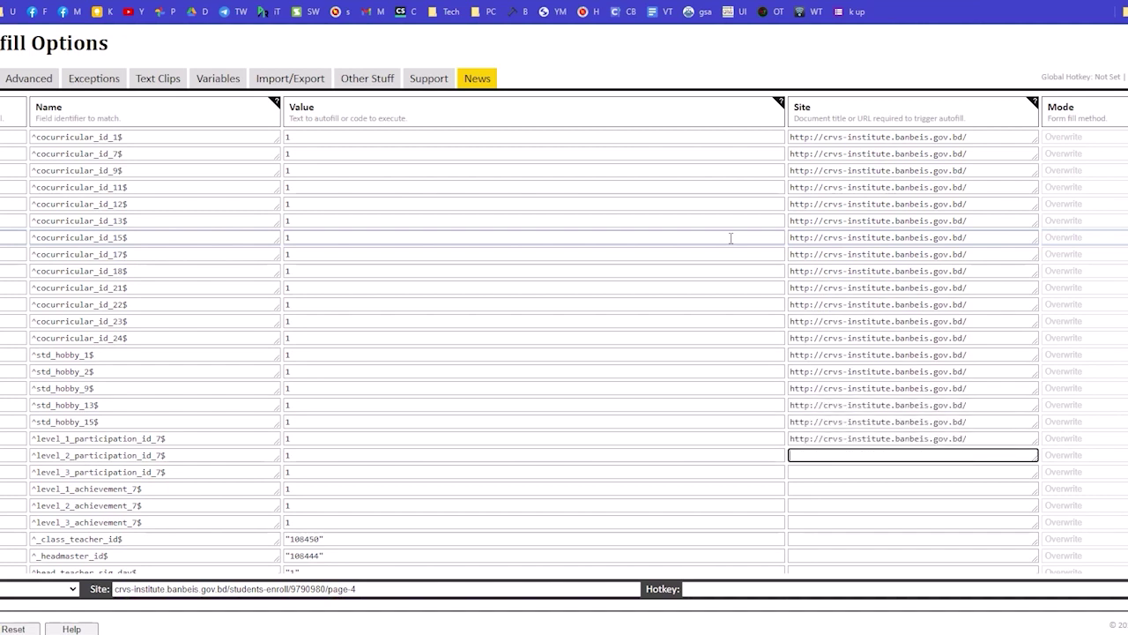
text(http://crvs-institute.banbeis.gov.bd/)
key(Down)
text(http://crvs-institute.banbeis.gov.bd/)
key(Down)
text(http://crvs-institute.banbeis.gov.bd/)
key(Down)
text(http://crvs-institute.banbeis.gov.bd/)
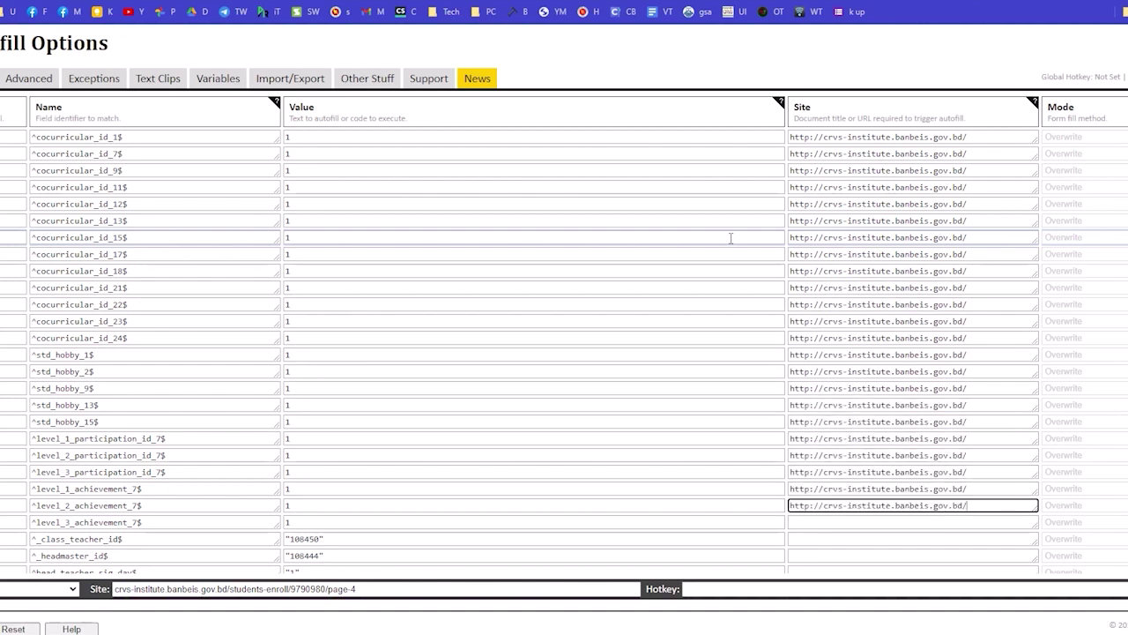
key(Down)
text(http://crvs-institute.banbeis.gov.bd/)
key(Down)
text(http://crvs-institute.banbeis.gov.bd/)
key(Down)
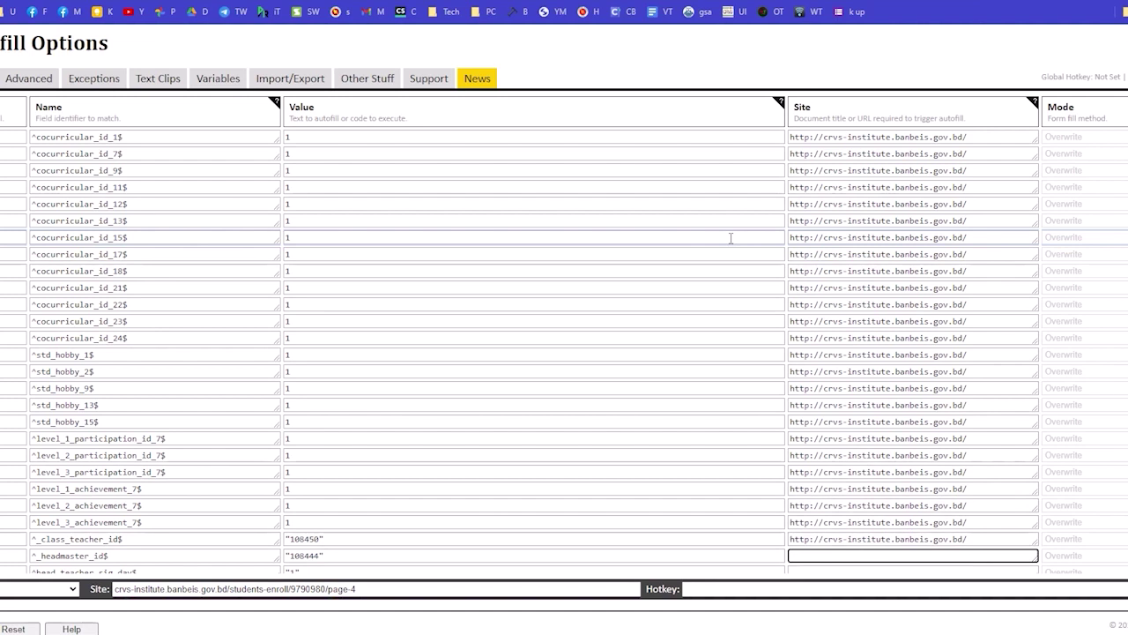
scroll(754, 264, down, 1)
text(http://crvs-institute.banbeis.gov.bd/)
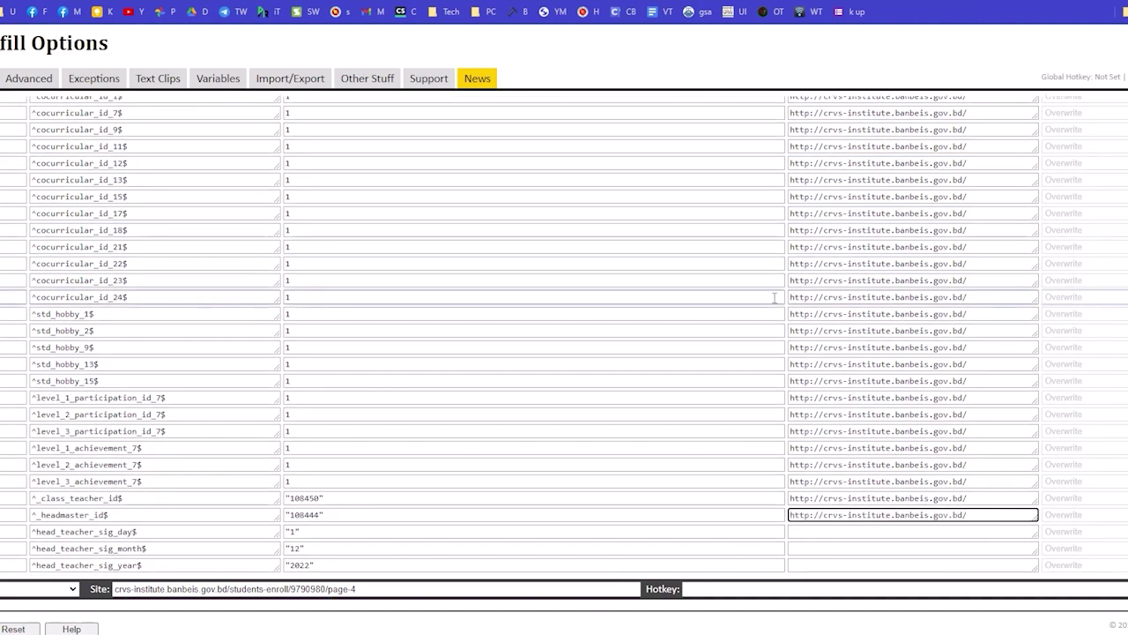
key(Down)
text(http://crvs-institute.banbeis.gov.bd/)
key(Down)
text(http://crvs-institute.banbeis.gov.bd/)
key(Down)
text(http://crvs-institute.banbeis.gov.bd/)
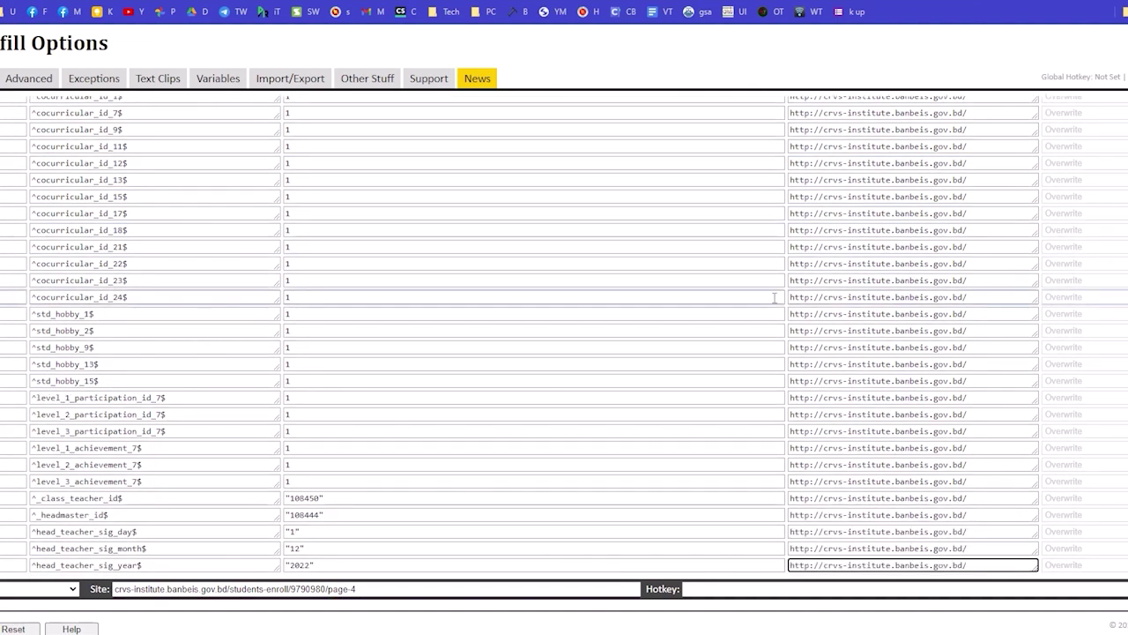
Save the Autofill options, then submit the Page 4 form with Save & Finished.
key(ctrl+s)
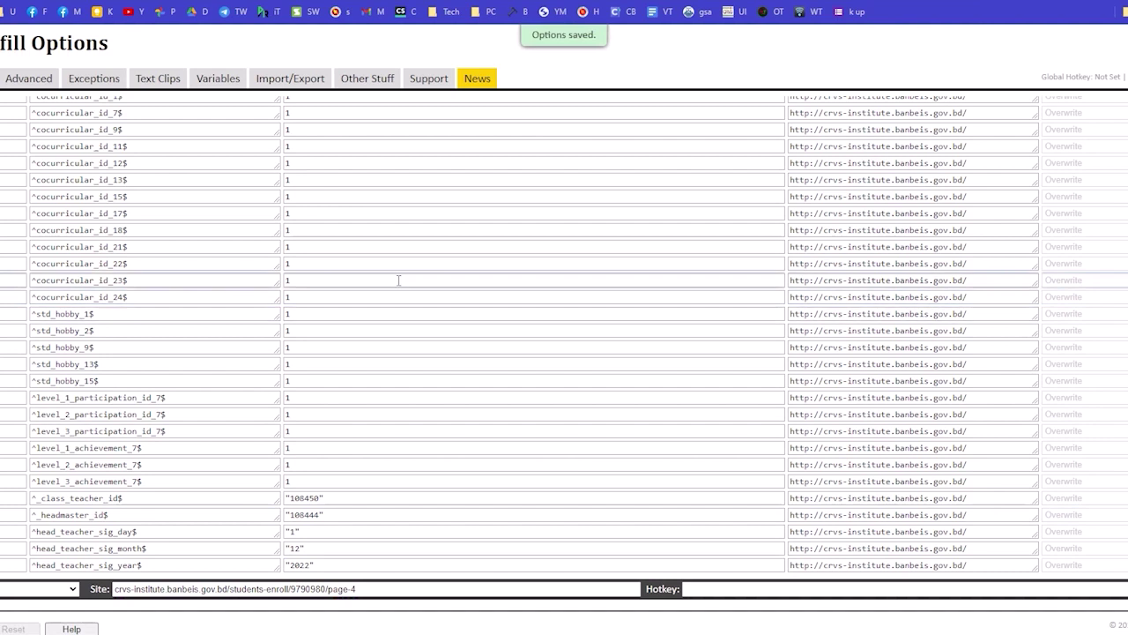
key(ctrl+shift+Tab)
scroll(577, 407, down, 15)
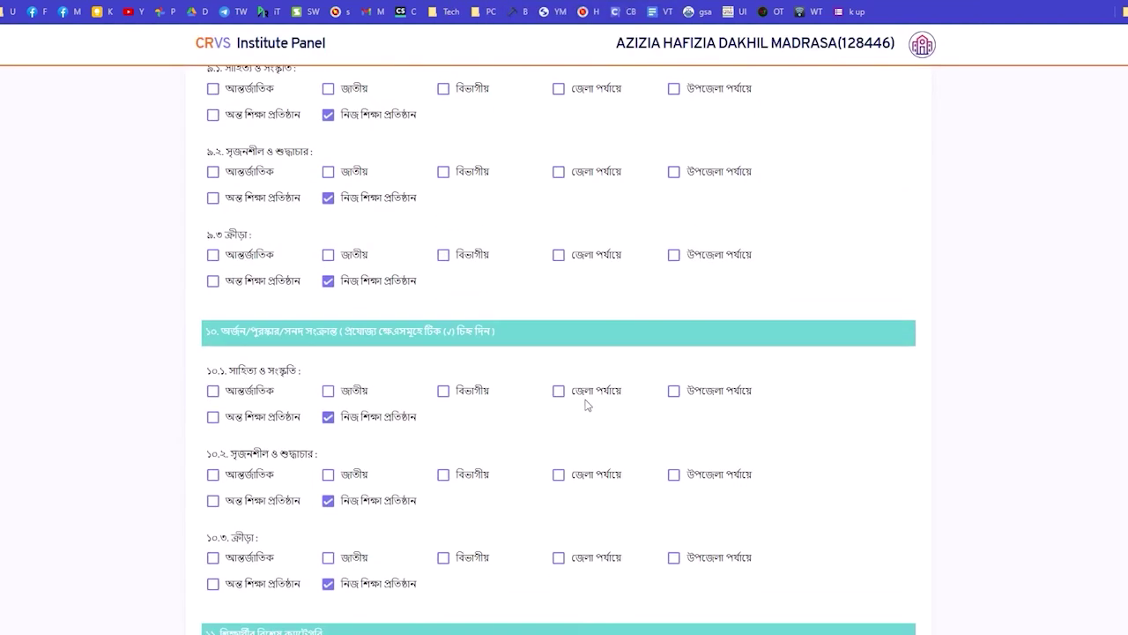
click(855, 529)
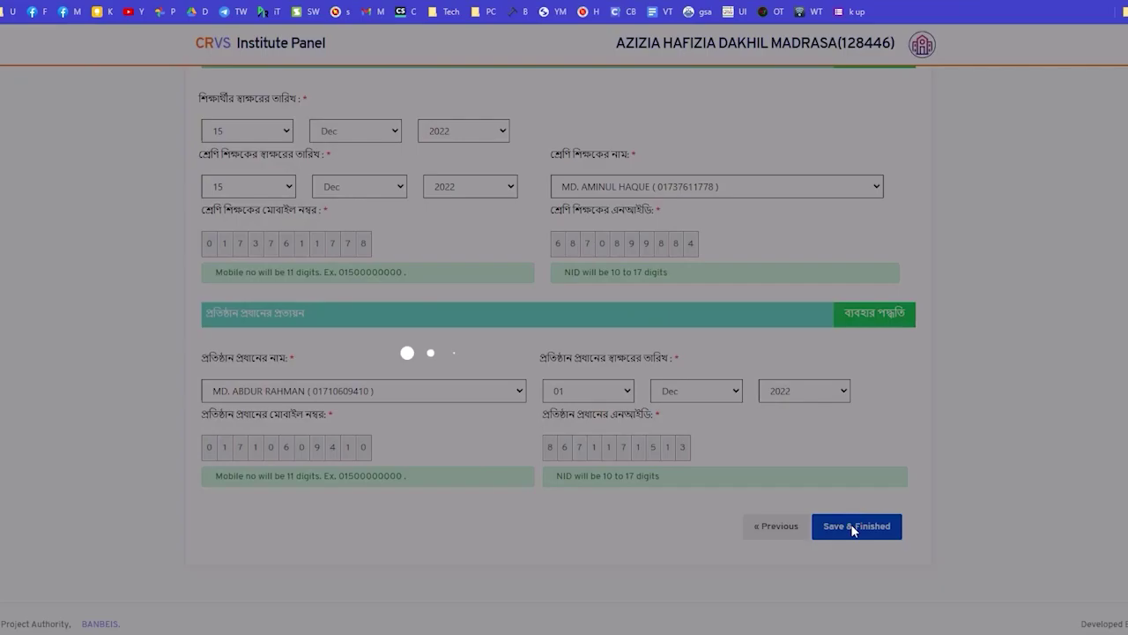